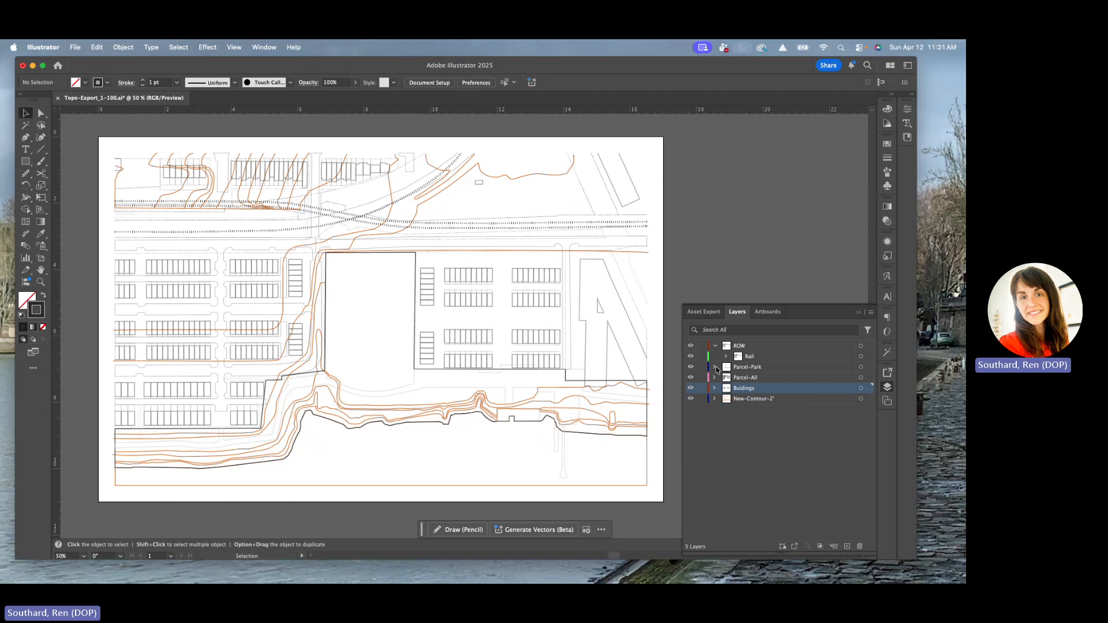
- Collapse the expanded ROW layer so its Rail sublayer is hidden in the layer list
{"action": "left_click", "coordinate": [715, 367]}
{"action": "left_click", "coordinate": [715, 367]}
{"action": "left_click", "coordinate": [716, 347]}
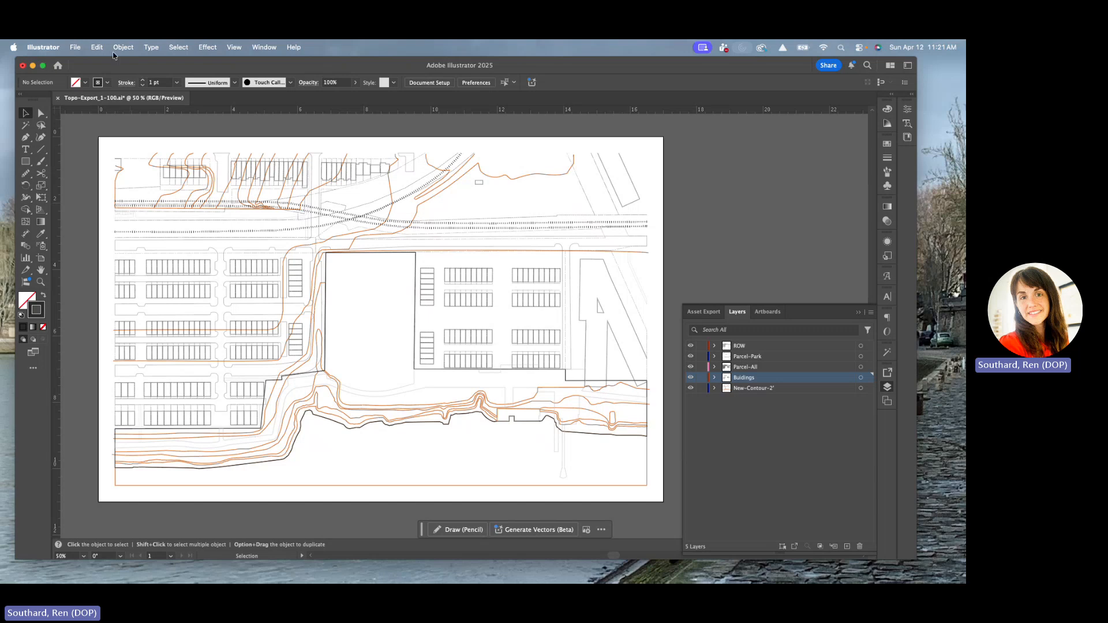
- Start exporting the site drawing to the Project-1 folder in Autodesk RealDWG (dwg) format with the file name Topo-Export_New
{"action": "left_click", "coordinate": [75, 48]}
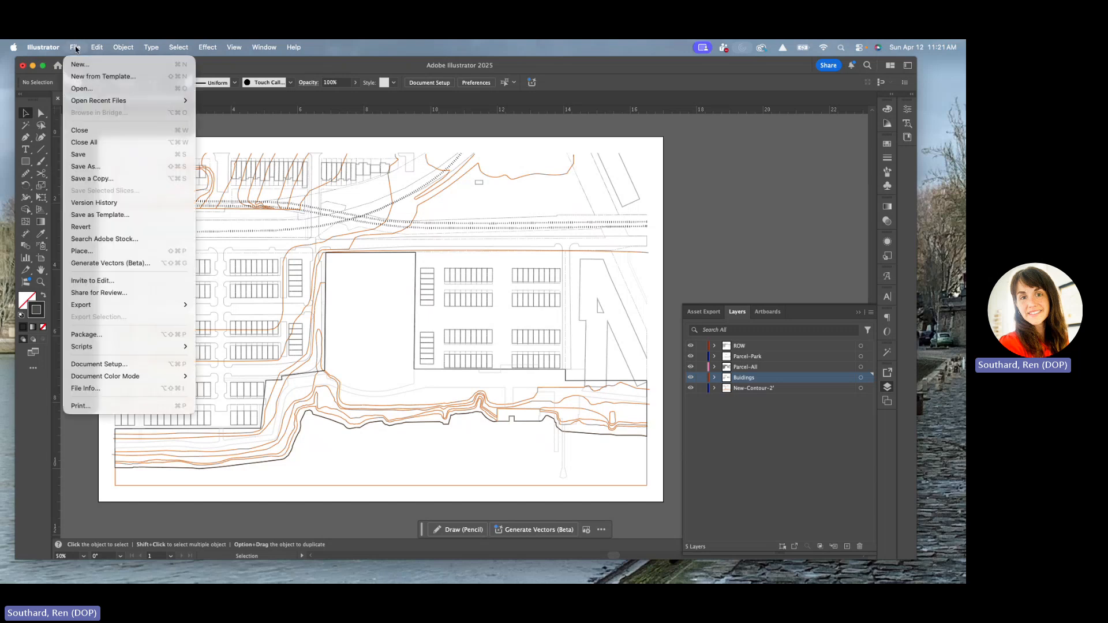
{"action": "mouse_move", "coordinate": [173, 305]}
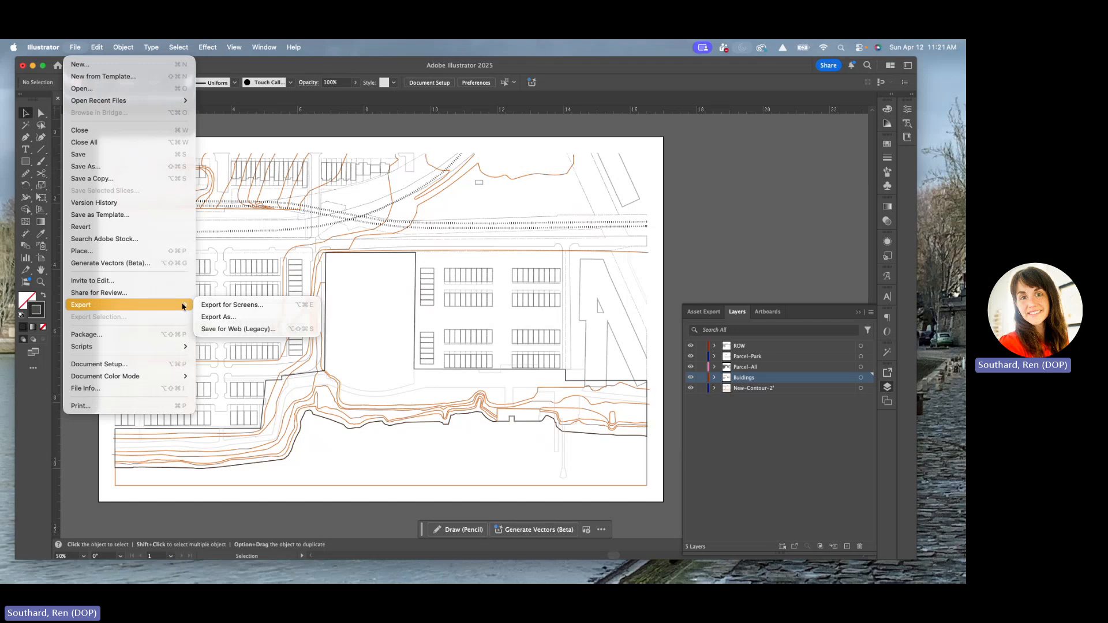
{"action": "left_click", "coordinate": [235, 317]}
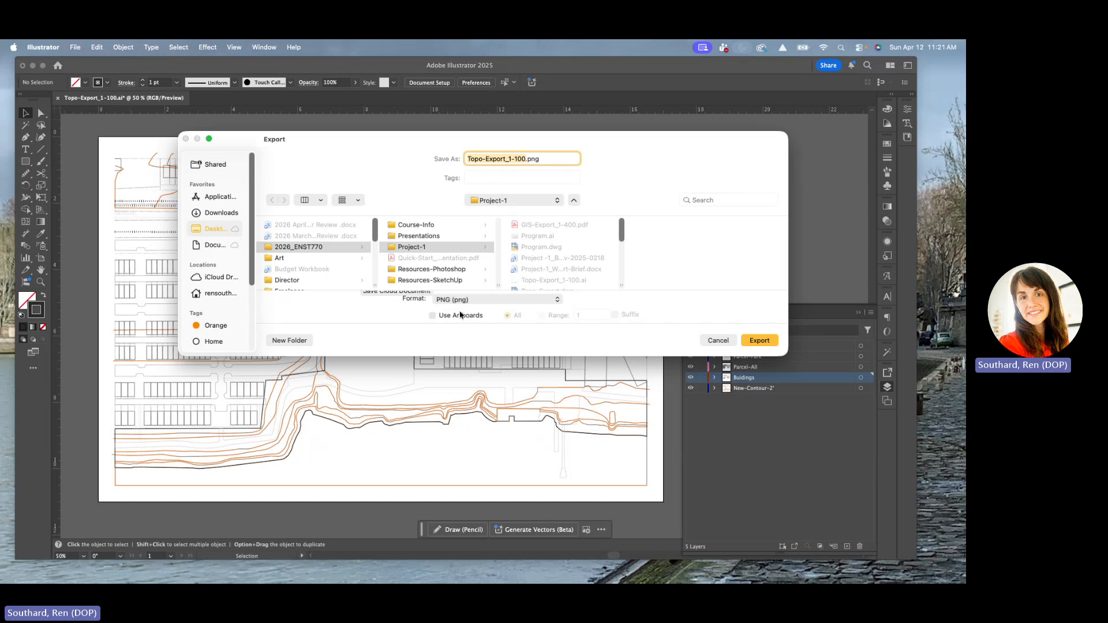
{"action": "left_click", "coordinate": [500, 300]}
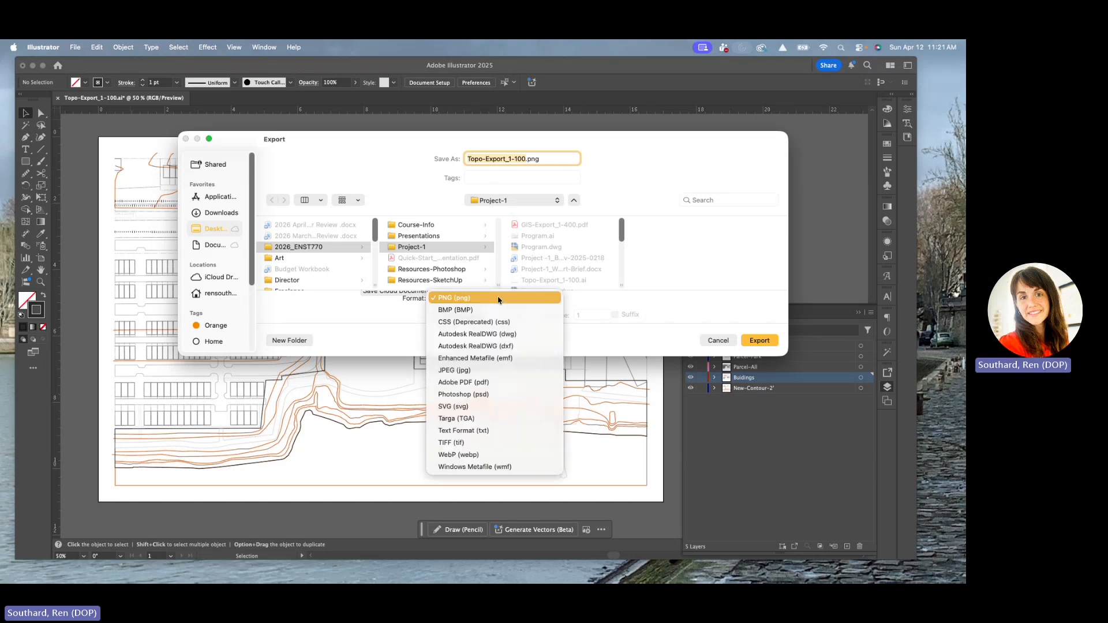
{"action": "left_click", "coordinate": [499, 335]}
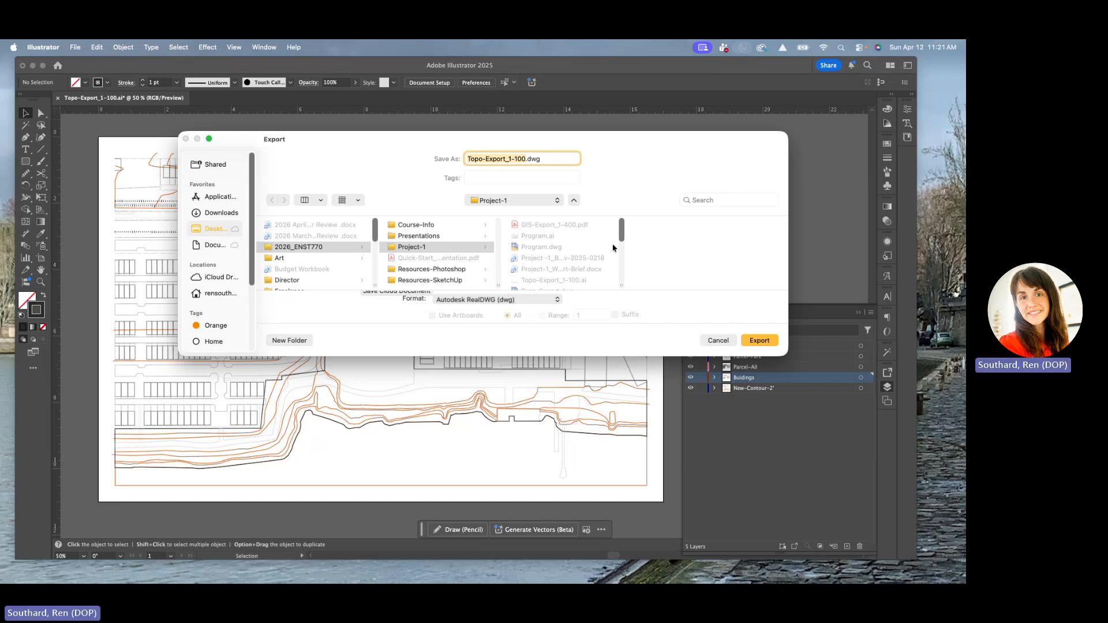
{"action": "left_click_drag", "start_coordinate": [525, 155], "coordinate": [509, 158]}
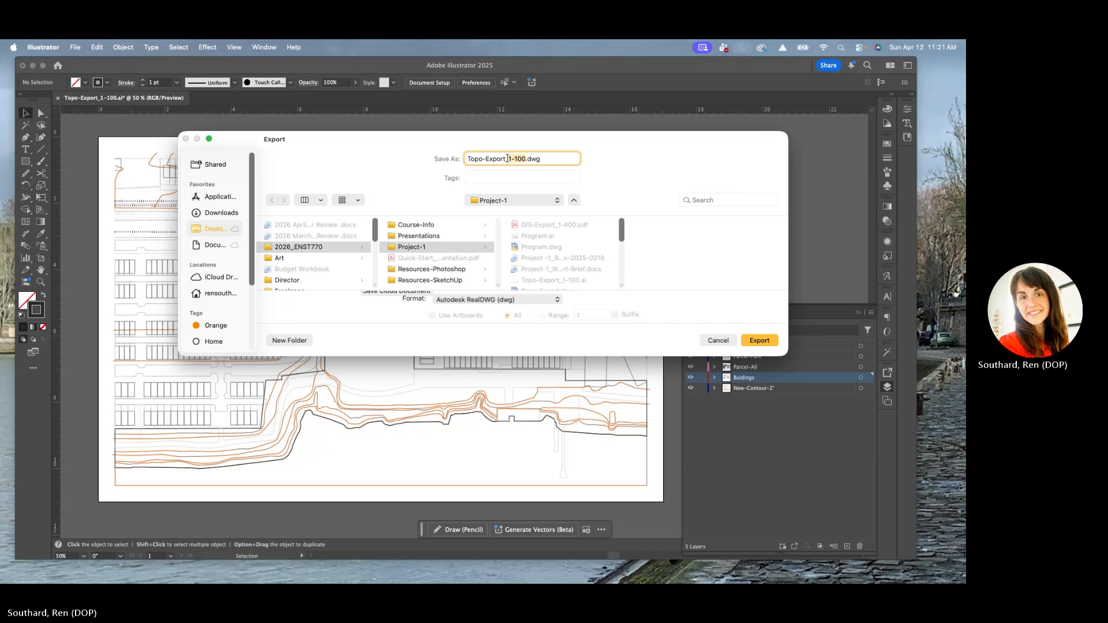
{"action": "type", "text": "New"}
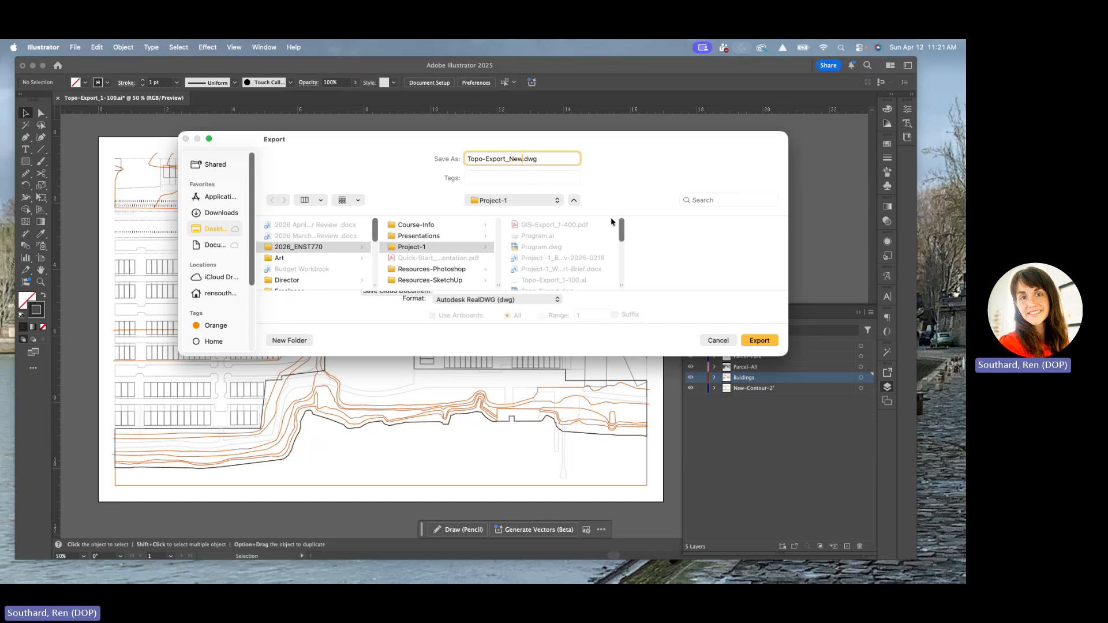
{"action": "left_click", "coordinate": [760, 342]}
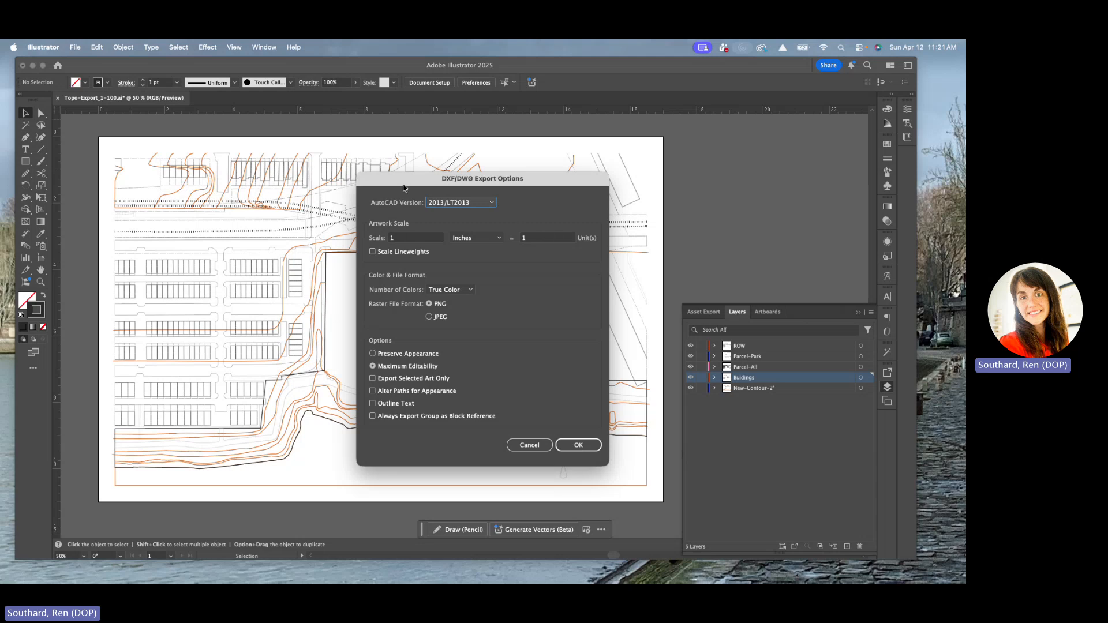
- Set the DWG export's artwork scale to 1 inch = 1200 units and complete the export
{"action": "left_click", "coordinate": [533, 240]}
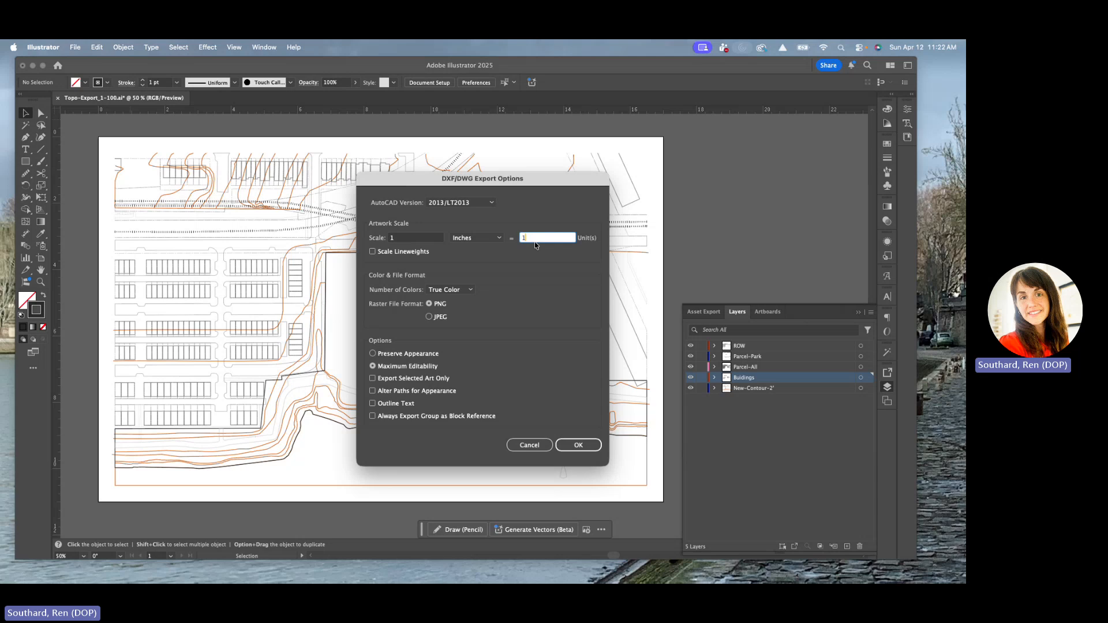
{"action": "type", "text": "12"}
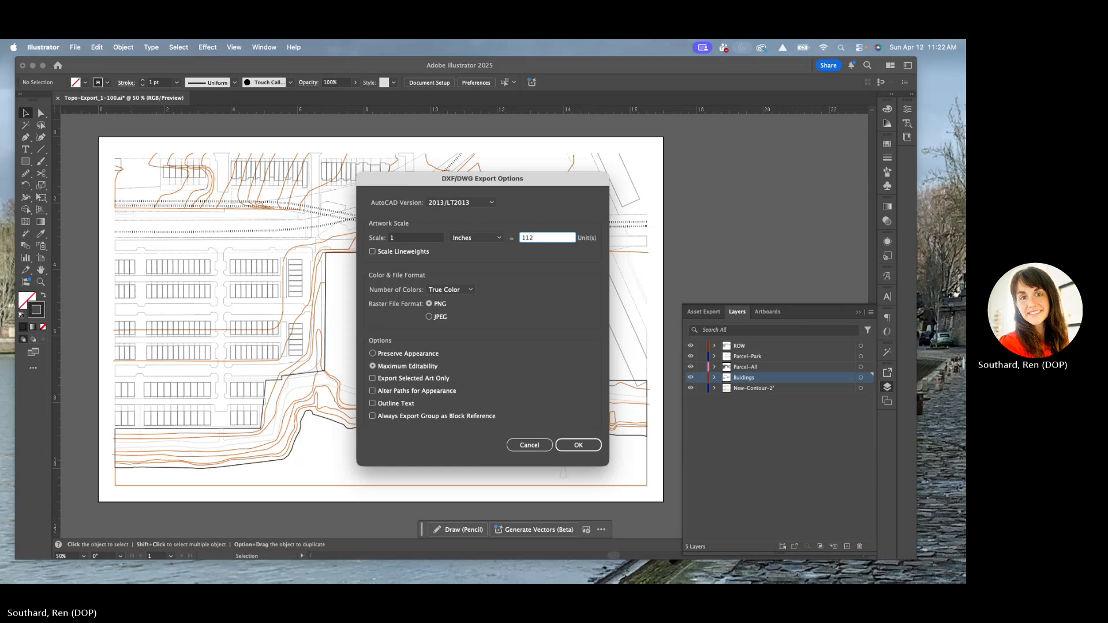
{"action": "key", "text": "BackSpace"}
{"action": "key", "text": "BackSpace"}
{"action": "type", "text": "2"}
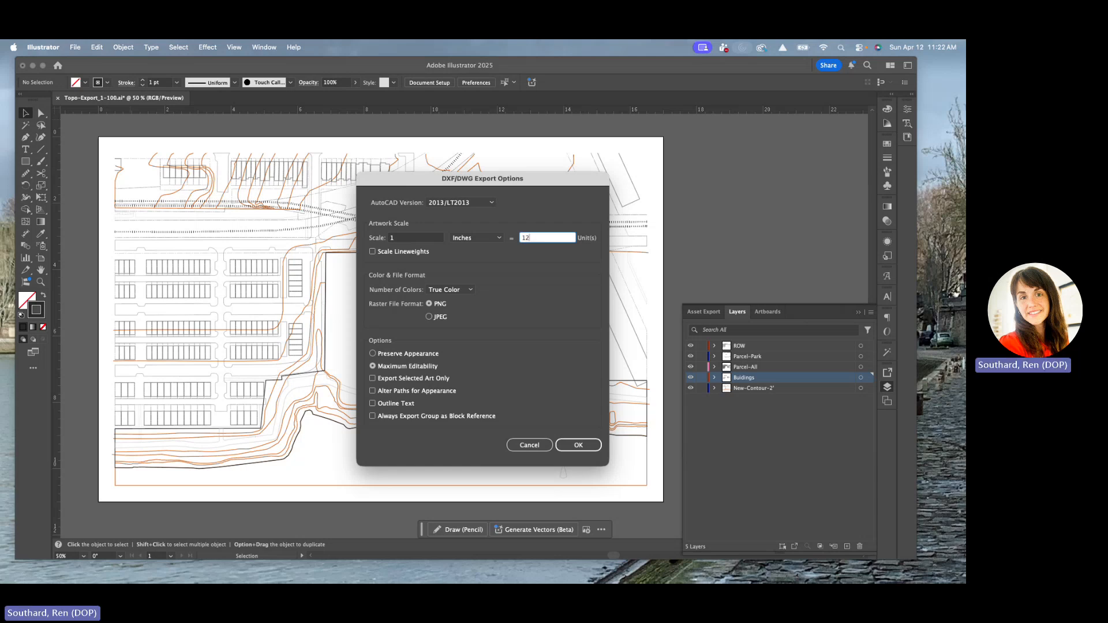
{"action": "type", "text": "00"}
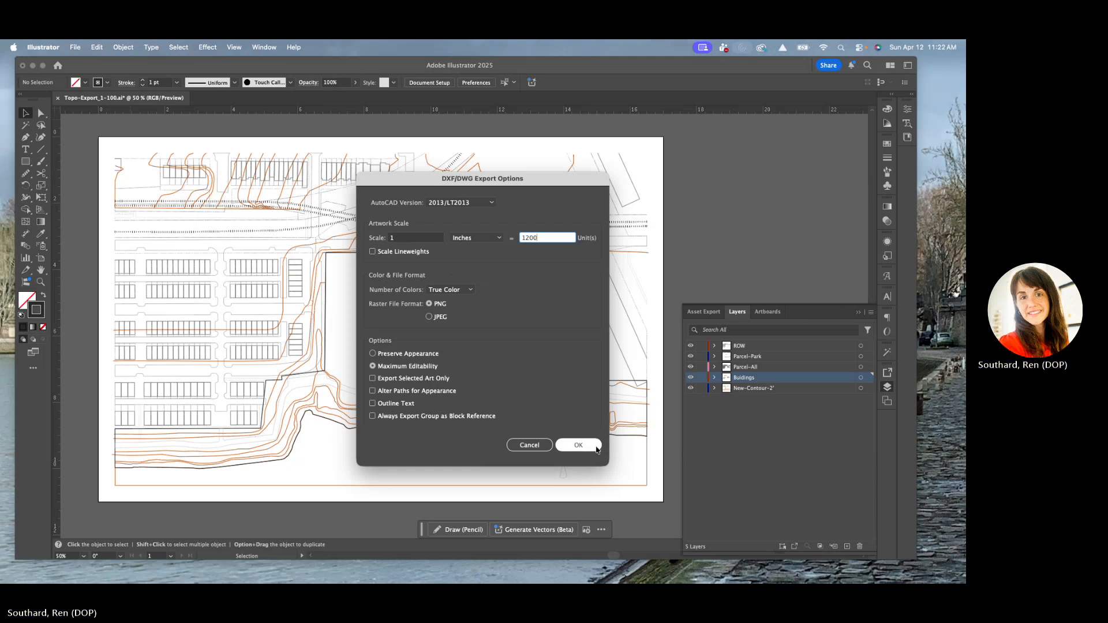
{"action": "left_click", "coordinate": [597, 449]}
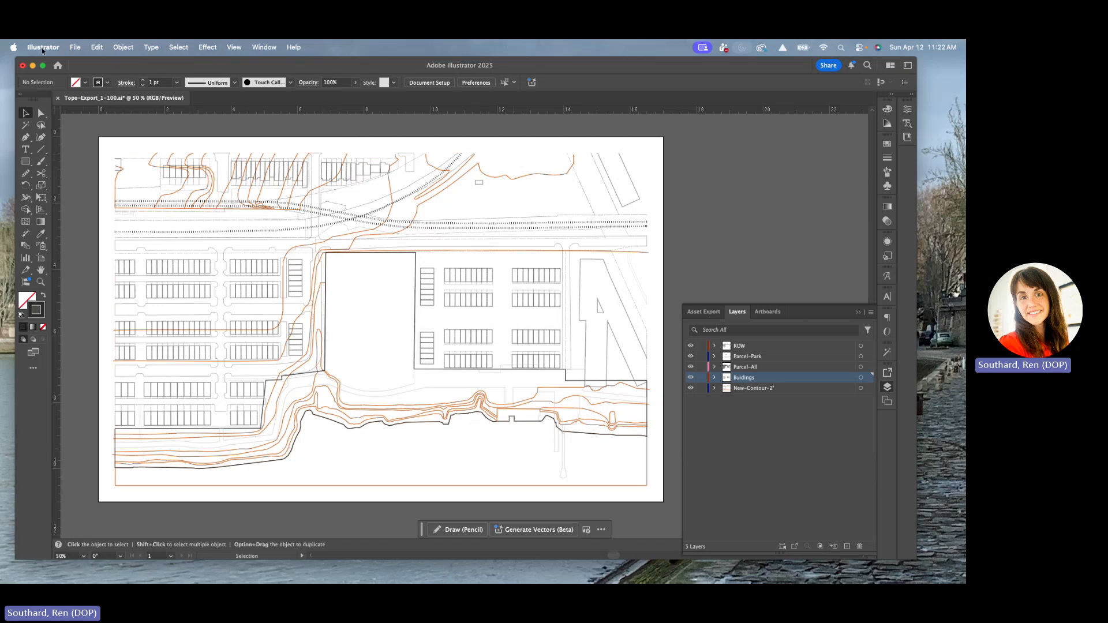
- Close the Illustrator document and save its changes
{"action": "left_click", "coordinate": [23, 66]}
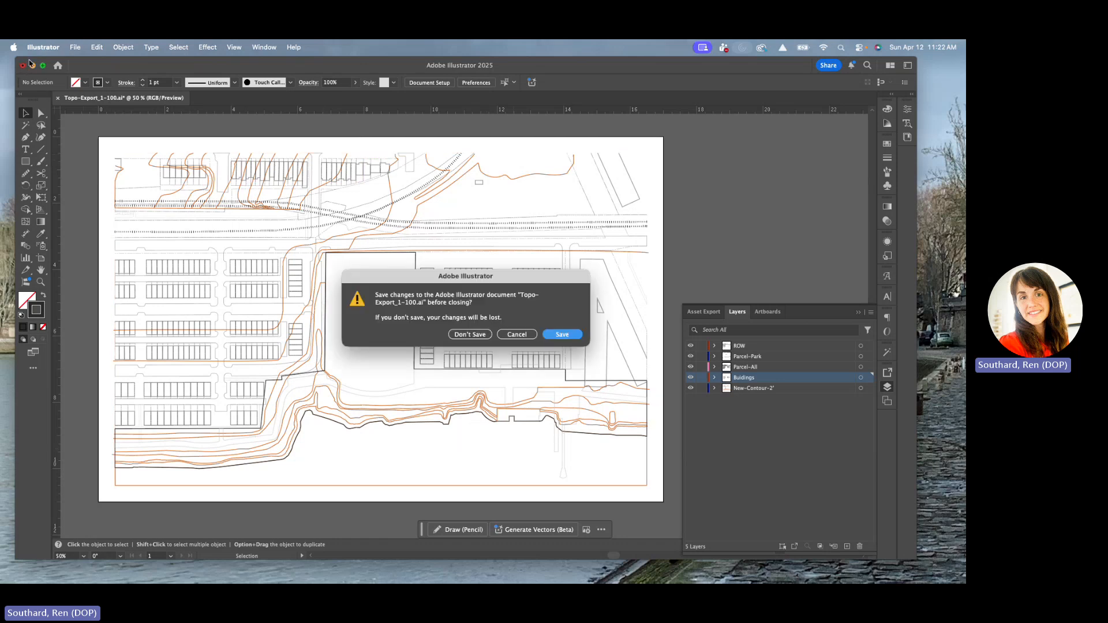
{"action": "left_click", "coordinate": [562, 335]}
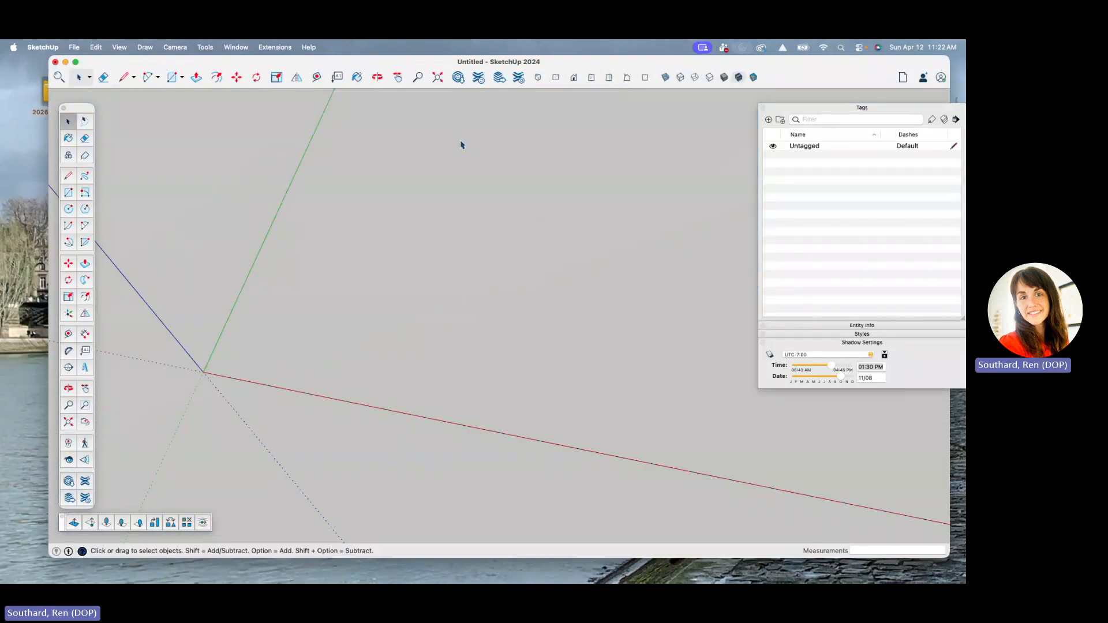
- Switch to SketchUp and import Topo-Export_New.dwg from the Project-1 folder into the untitled model, dismissing the import results
{"action": "mouse_move", "coordinate": [49, 56]}
{"action": "left_mouse_down"}
{"action": "mouse_move", "coordinate": [86, 65]}
{"action": "mouse_move", "coordinate": [57, 63]}
{"action": "left_mouse_up"}
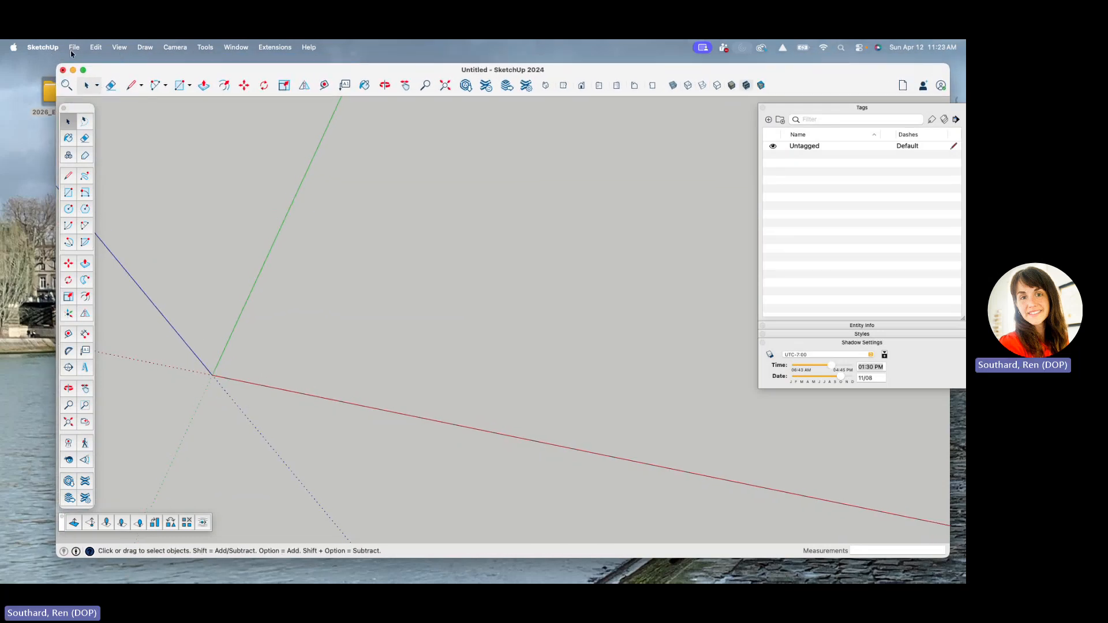
{"action": "left_click", "coordinate": [73, 48]}
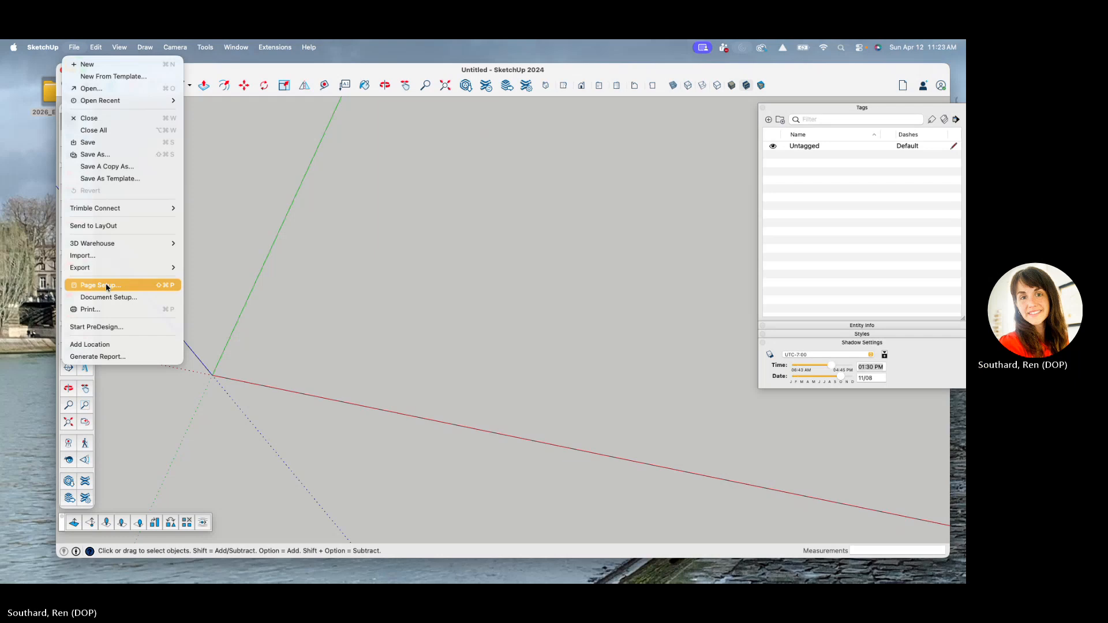
{"action": "left_click", "coordinate": [92, 258]}
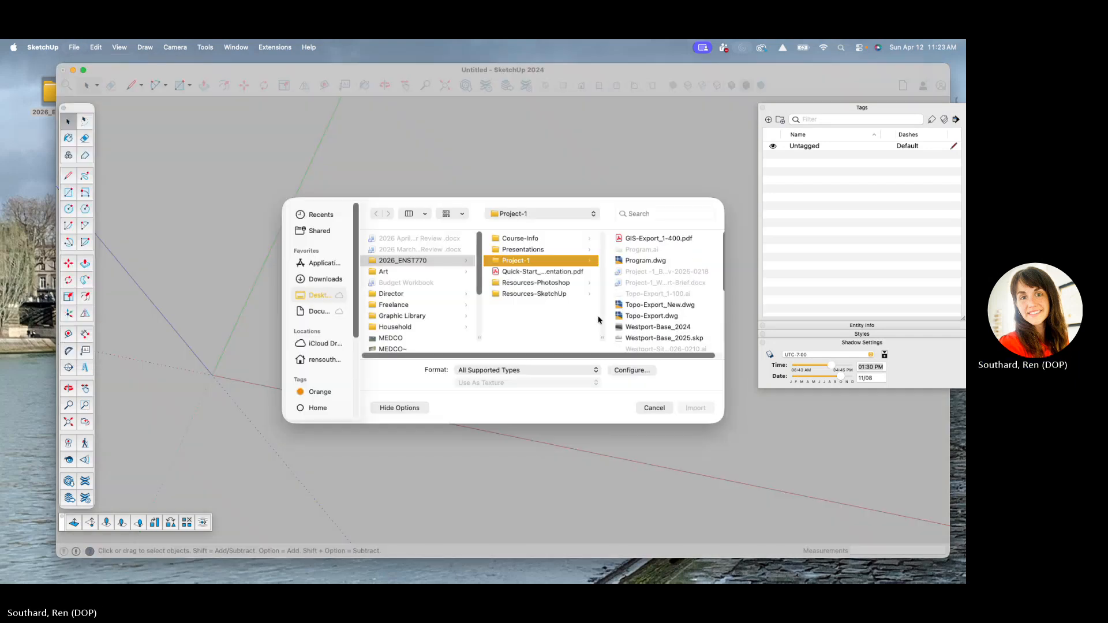
{"action": "left_click", "coordinate": [650, 306]}
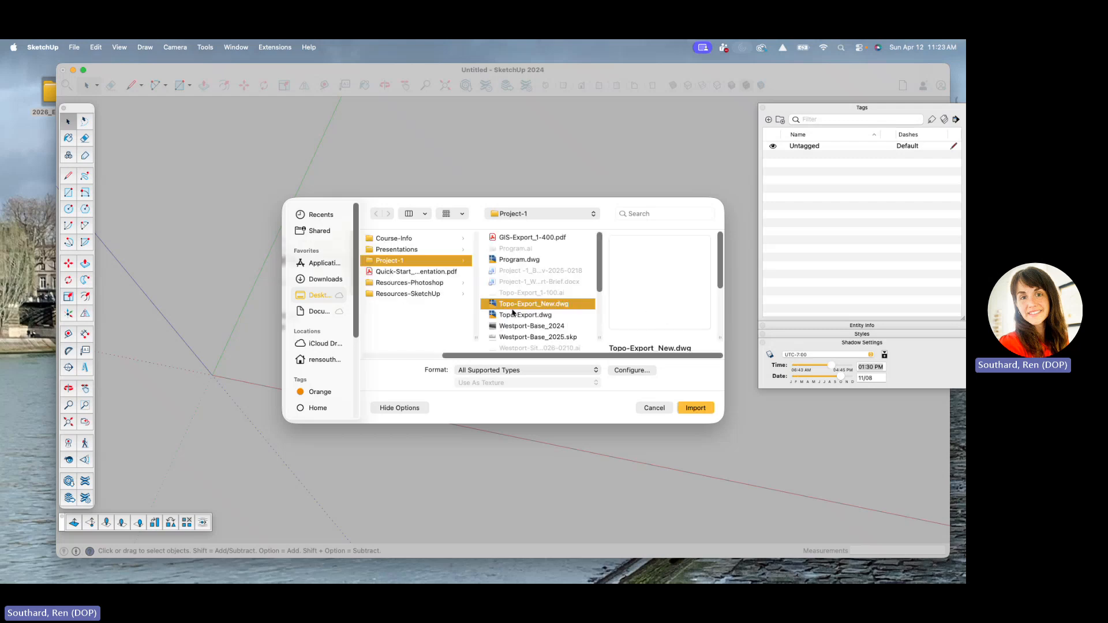
{"action": "left_click", "coordinate": [702, 409]}
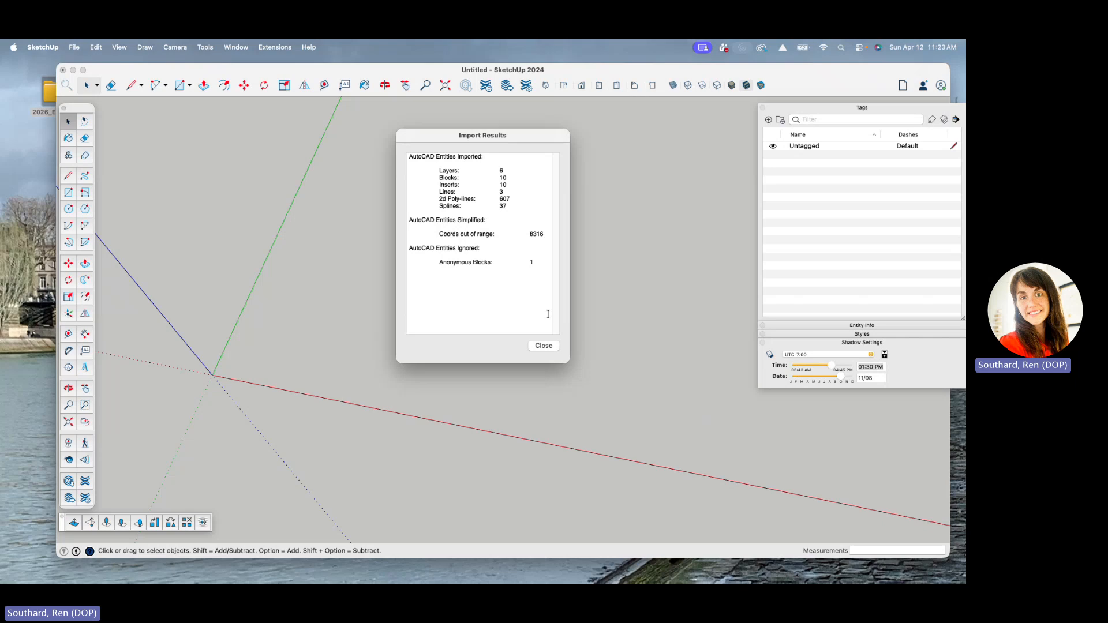
{"action": "left_click", "coordinate": [550, 348]}
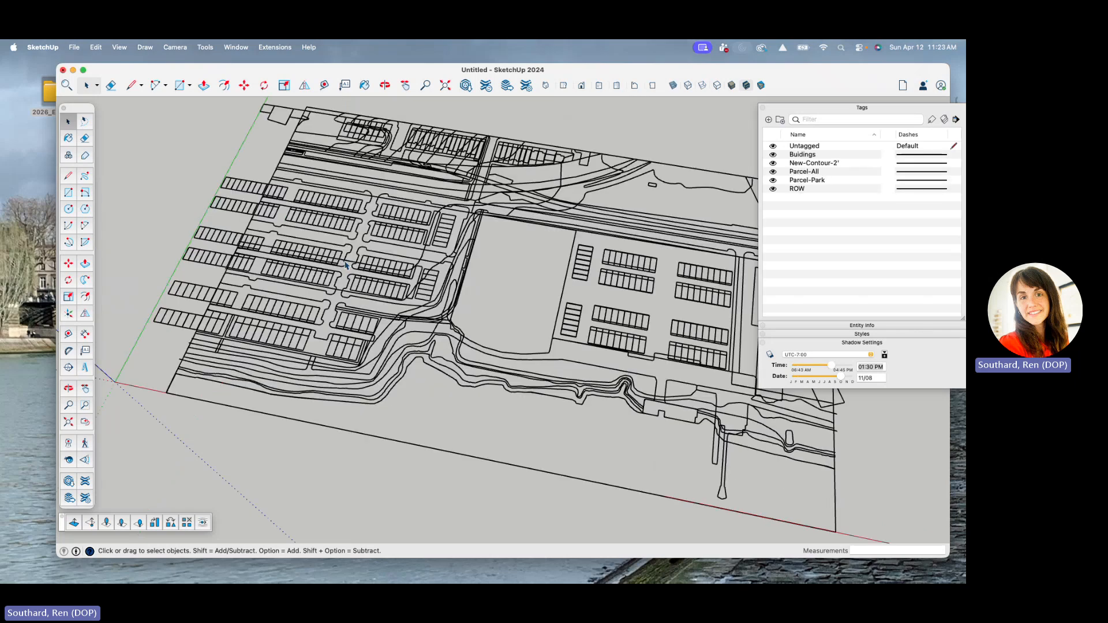
- Measure the upper edge of the large empty rectangular parcel from corner to corner with the Tape Measure tool
{"action": "scroll", "coordinate": [376, 254], "scroll_direction": "down", "scroll_amount": 3}
{"action": "scroll", "coordinate": [519, 248], "scroll_direction": "up", "scroll_amount": 3}
{"action": "middle_click_drag", "start_coordinate": [522, 238], "coordinate": [540, 250]}
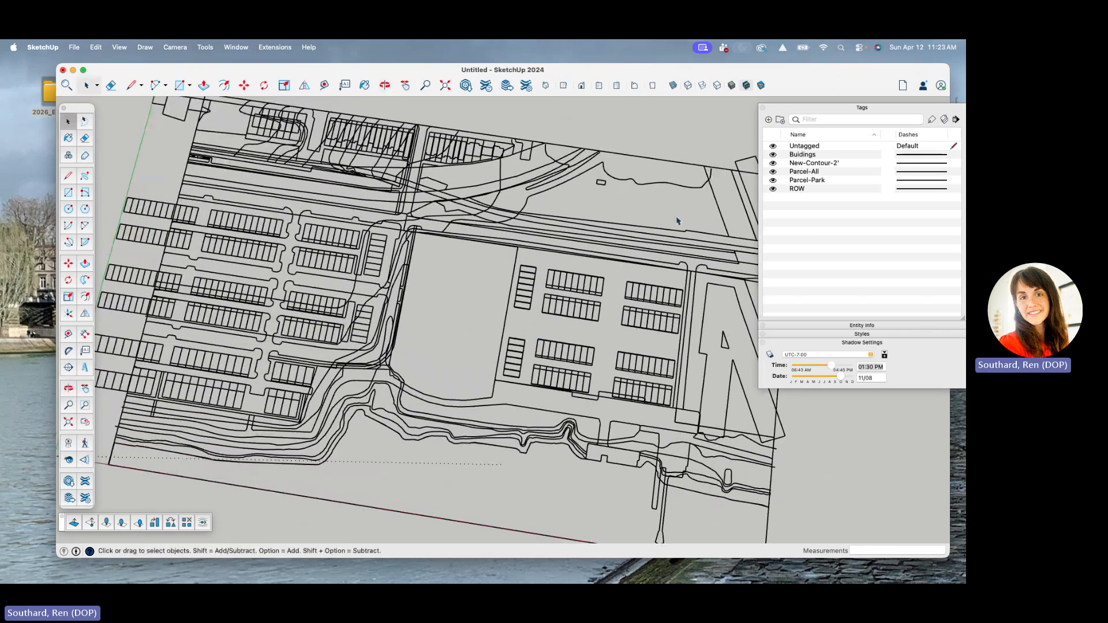
{"action": "scroll", "coordinate": [411, 264], "scroll_direction": "up", "scroll_amount": 5}
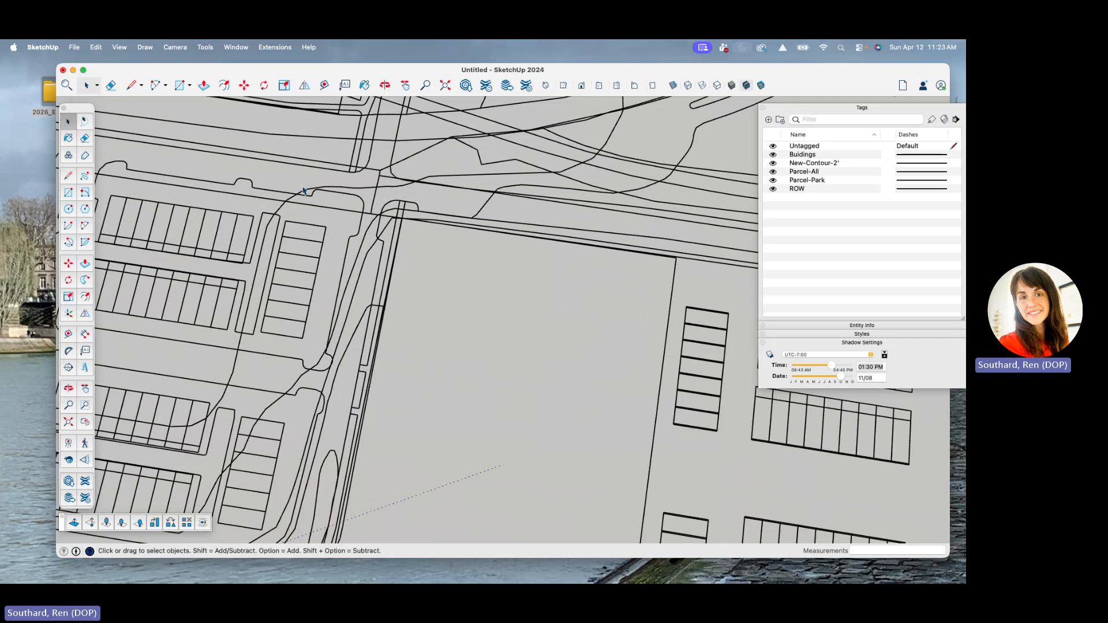
{"action": "left_click", "coordinate": [324, 85]}
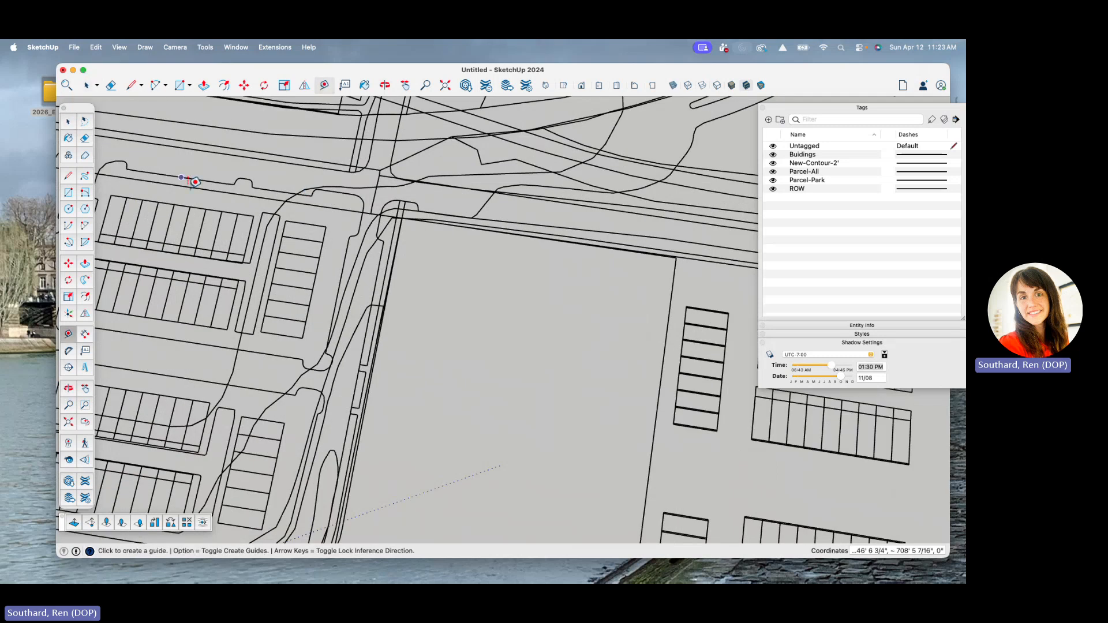
{"action": "scroll", "coordinate": [410, 219], "scroll_direction": "up", "scroll_amount": 3}
{"action": "scroll", "coordinate": [407, 228], "scroll_direction": "up", "scroll_amount": 2}
{"action": "scroll", "coordinate": [182, 197], "scroll_direction": "down", "scroll_amount": 2}
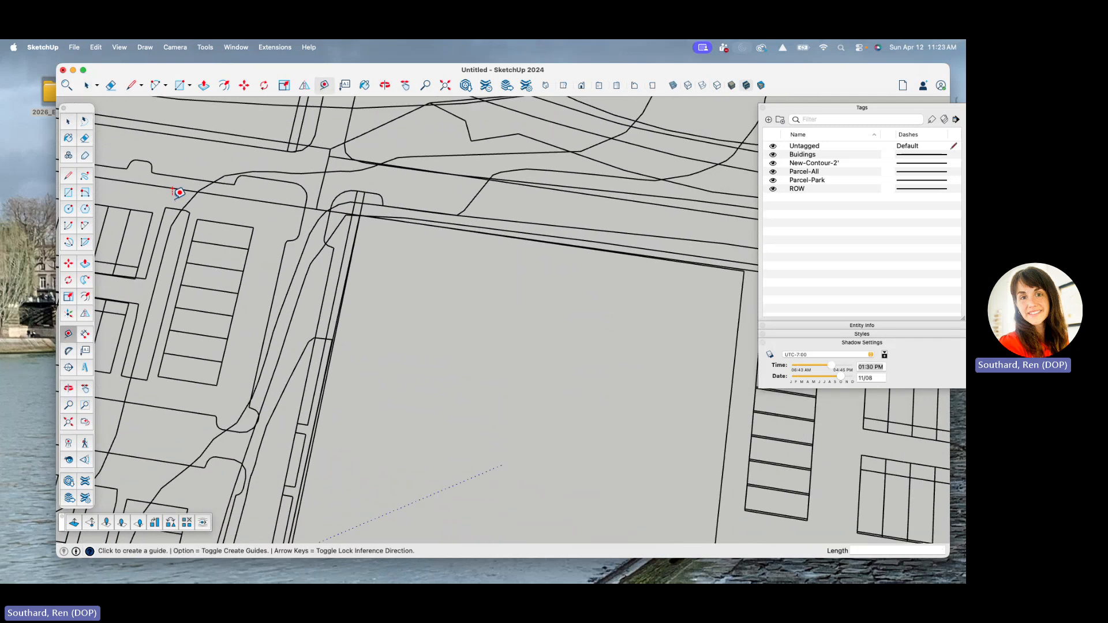
{"action": "left_click", "coordinate": [358, 224]}
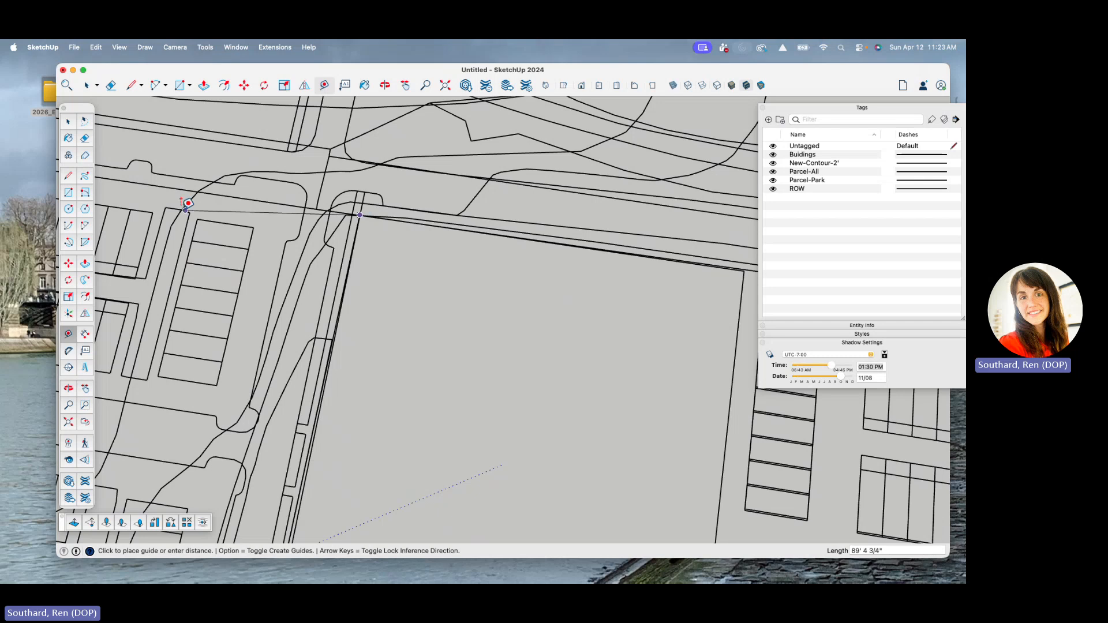
{"action": "scroll", "coordinate": [184, 202], "scroll_direction": "down", "scroll_amount": 2}
{"action": "scroll", "coordinate": [571, 252], "scroll_direction": "up", "scroll_amount": 3}
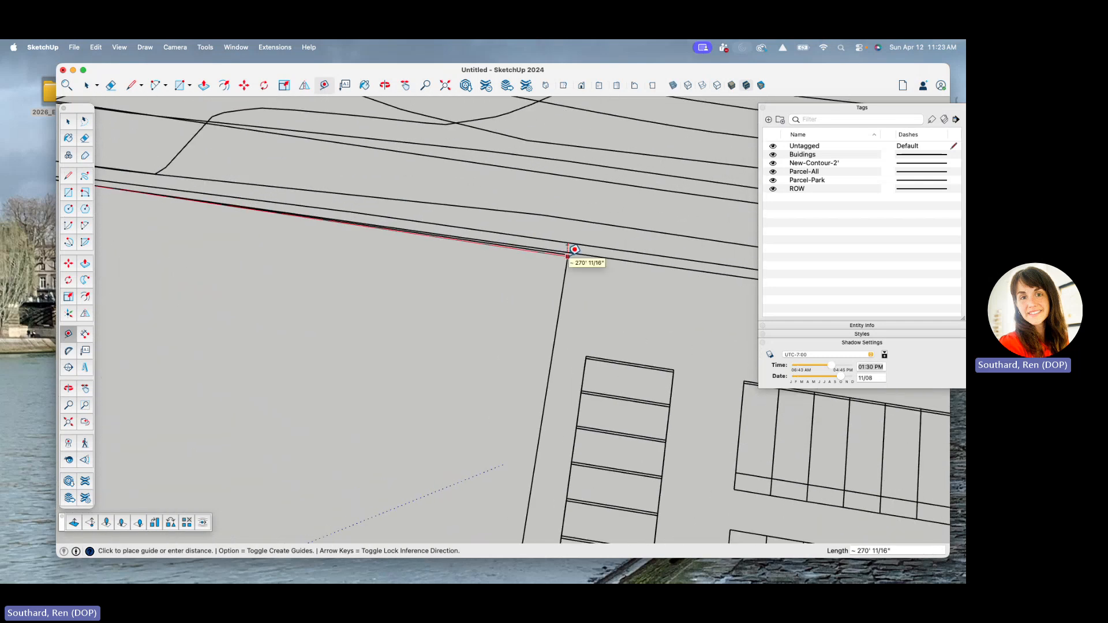
{"action": "scroll", "coordinate": [575, 248], "scroll_direction": "up", "scroll_amount": 3}
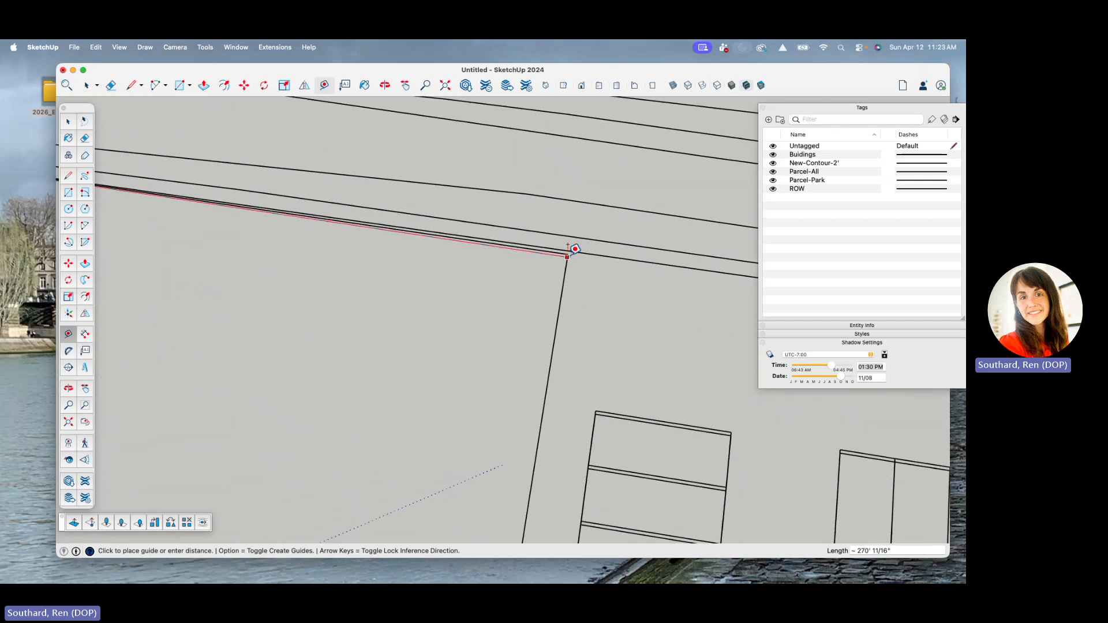
{"action": "scroll", "coordinate": [574, 245], "scroll_direction": "up", "scroll_amount": 1}
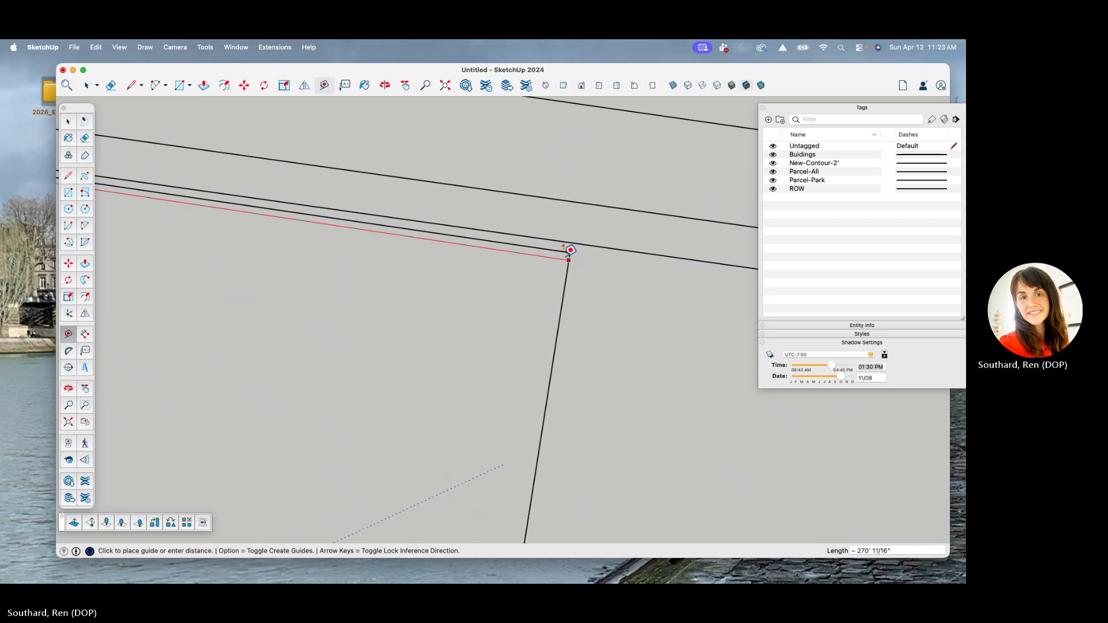
{"action": "scroll", "coordinate": [579, 243], "scroll_direction": "up", "scroll_amount": 1}
{"action": "scroll", "coordinate": [582, 242], "scroll_direction": "down", "scroll_amount": 5}
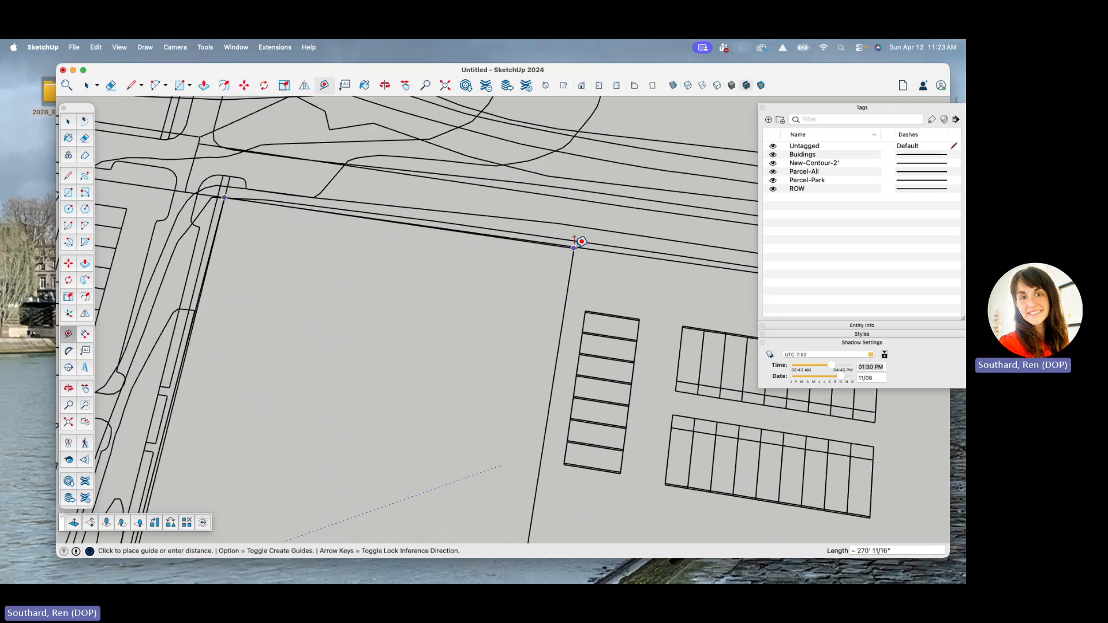
{"action": "scroll", "coordinate": [492, 247], "scroll_direction": "down", "scroll_amount": 5}
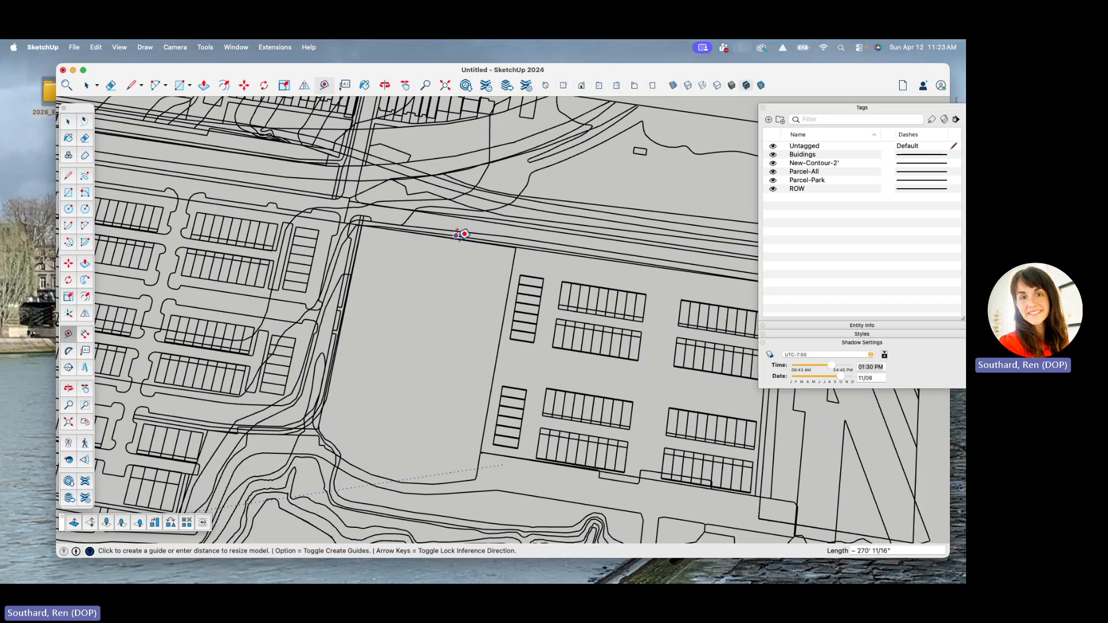
- Undo the import of the site drawing and redo it
{"action": "key", "text": "super+z"}
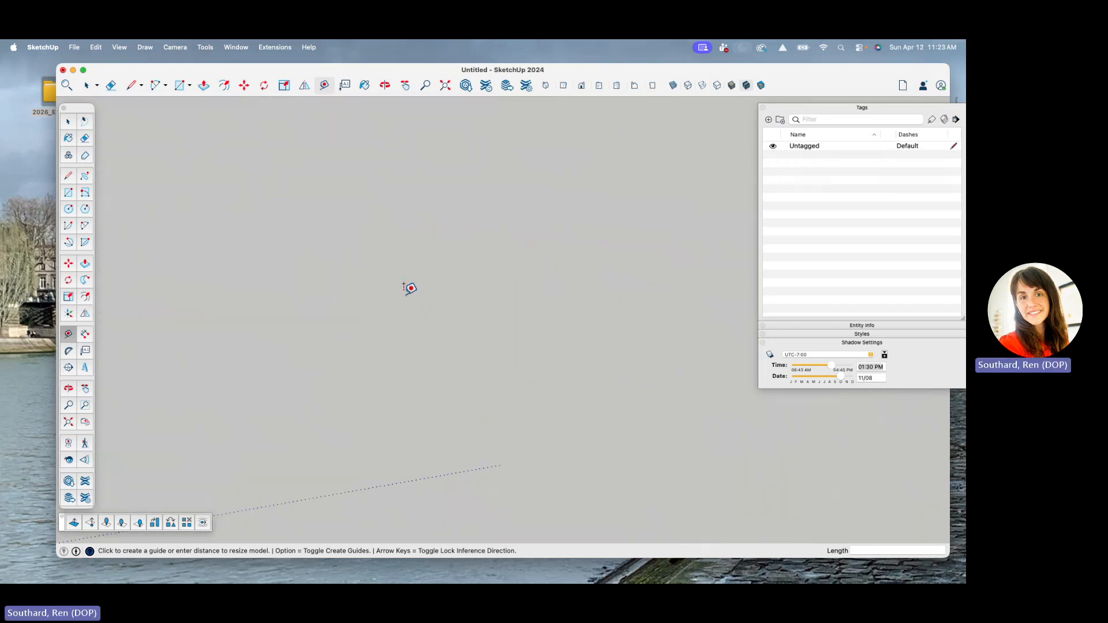
{"action": "key", "text": "super+shift+z"}
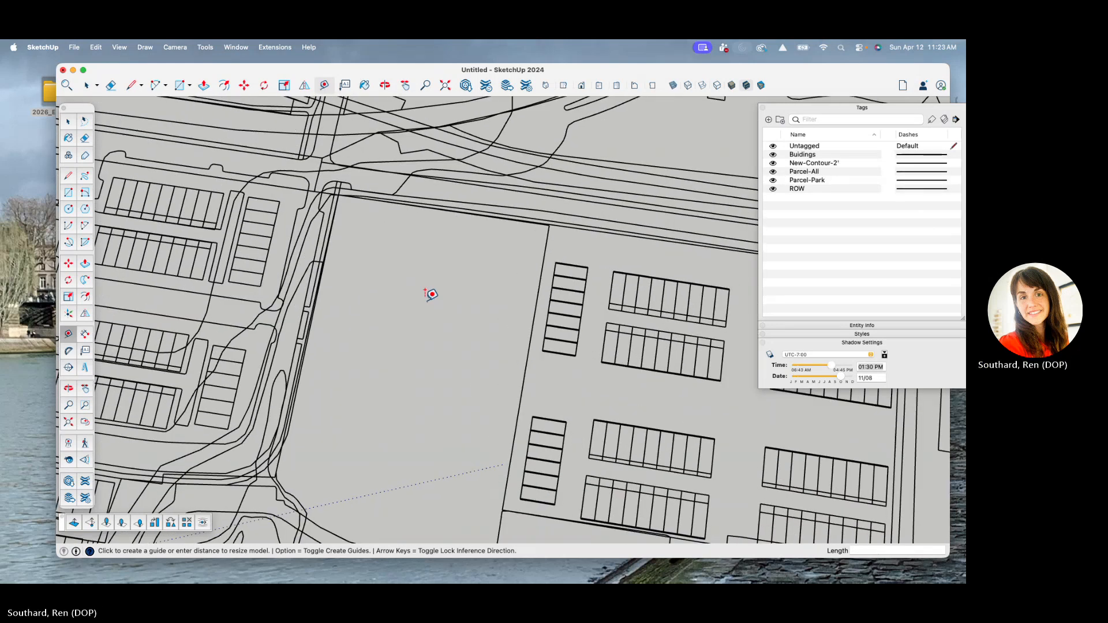
{"action": "mouse_move", "coordinate": [428, 292]}
{"action": "middle_mouse_down"}
{"action": "mouse_move", "coordinate": [442, 224]}
{"action": "mouse_move", "coordinate": [480, 165]}
{"action": "mouse_move", "coordinate": [329, 198]}
{"action": "mouse_move", "coordinate": [307, 158]}
{"action": "mouse_move", "coordinate": [257, 121]}
{"action": "mouse_move", "coordinate": [297, 234]}
{"action": "mouse_move", "coordinate": [421, 228]}
{"action": "mouse_move", "coordinate": [372, 248]}
{"action": "mouse_move", "coordinate": [322, 223]}
{"action": "mouse_move", "coordinate": [255, 158]}
{"action": "mouse_move", "coordinate": [400, 278]}
{"action": "mouse_move", "coordinate": [396, 289]}
{"action": "mouse_move", "coordinate": [322, 227]}
{"action": "mouse_move", "coordinate": [415, 268]}
{"action": "middle_mouse_up"}
{"action": "key", "text": "t"}
{"action": "scroll", "coordinate": [414, 267], "scroll_direction": "down", "scroll_amount": 2}
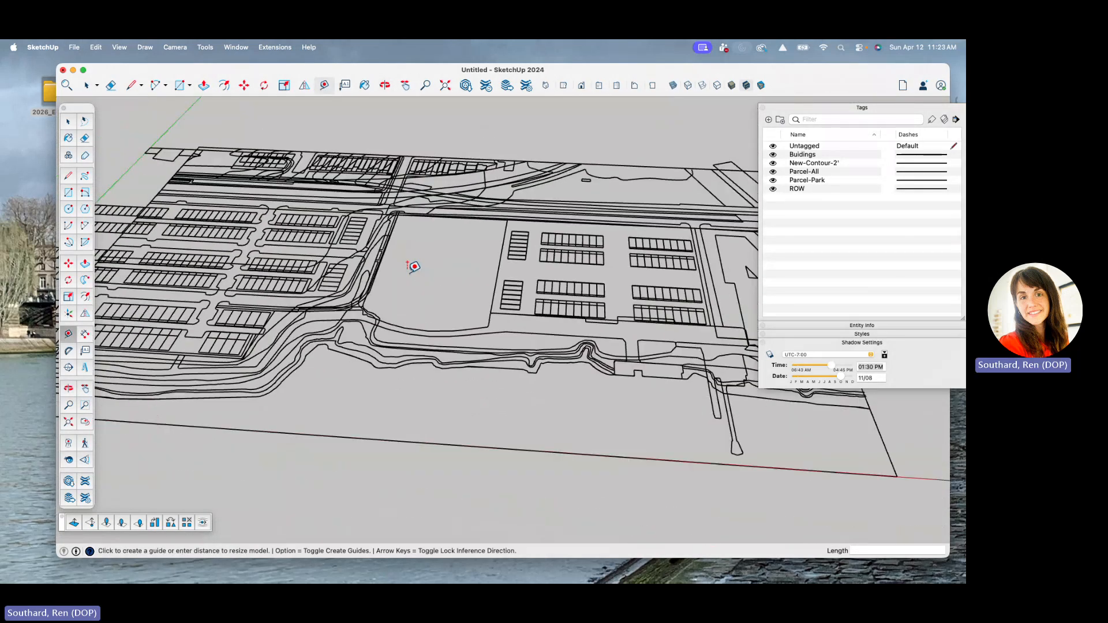
{"action": "scroll", "coordinate": [414, 266], "scroll_direction": "up", "scroll_amount": 3}
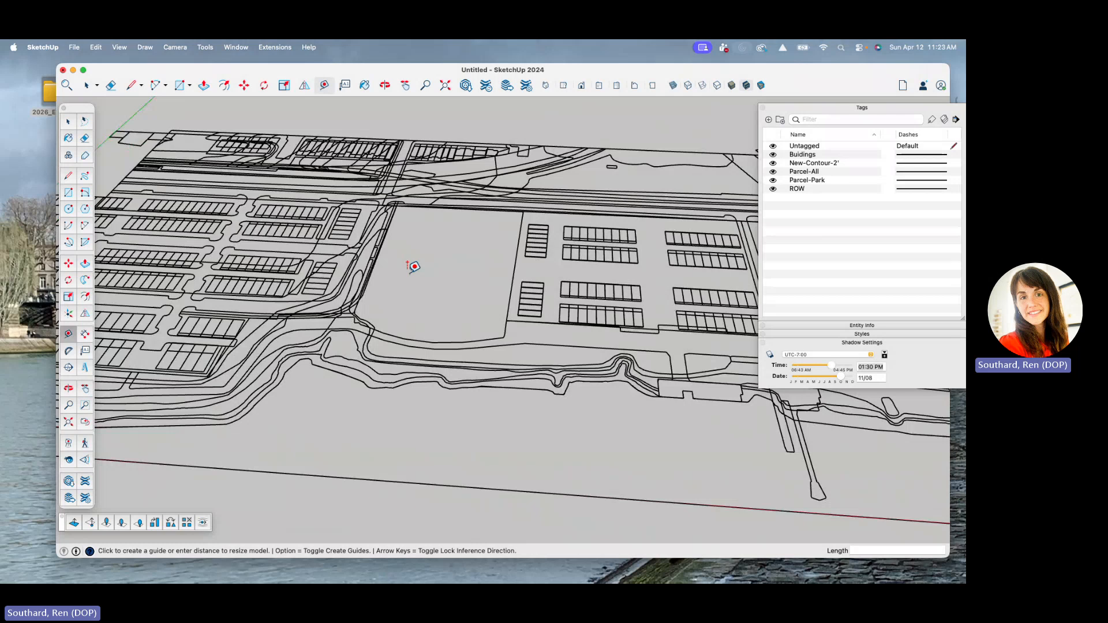
{"action": "scroll", "coordinate": [415, 267], "scroll_direction": "down", "scroll_amount": 2}
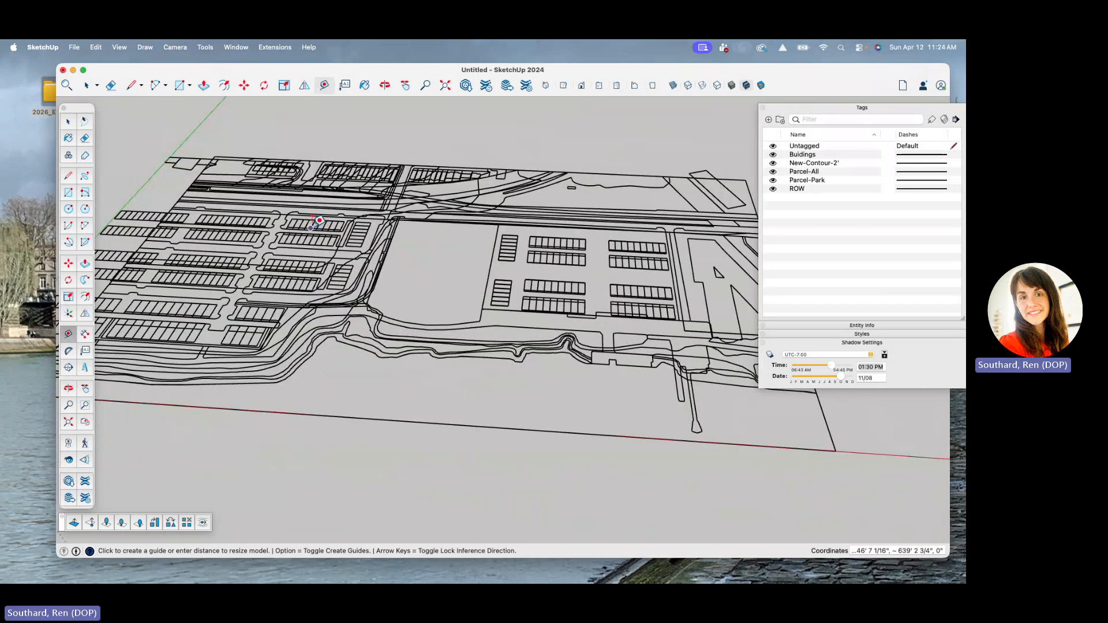
{"action": "scroll", "coordinate": [315, 224], "scroll_direction": "up", "scroll_amount": 3}
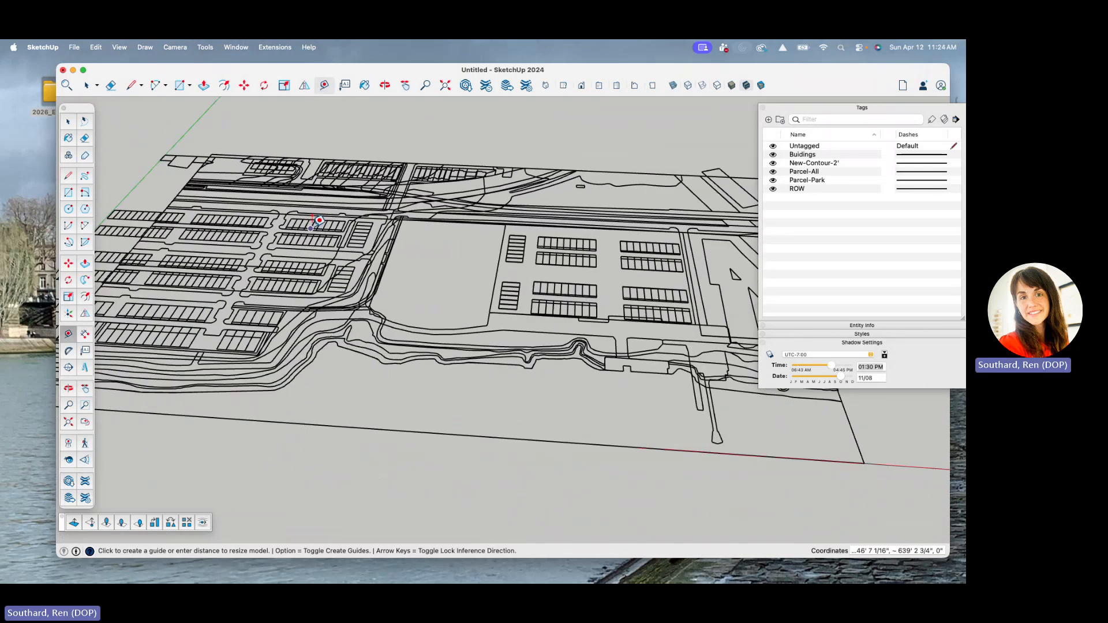
{"action": "scroll", "coordinate": [320, 221], "scroll_direction": "up", "scroll_amount": 3}
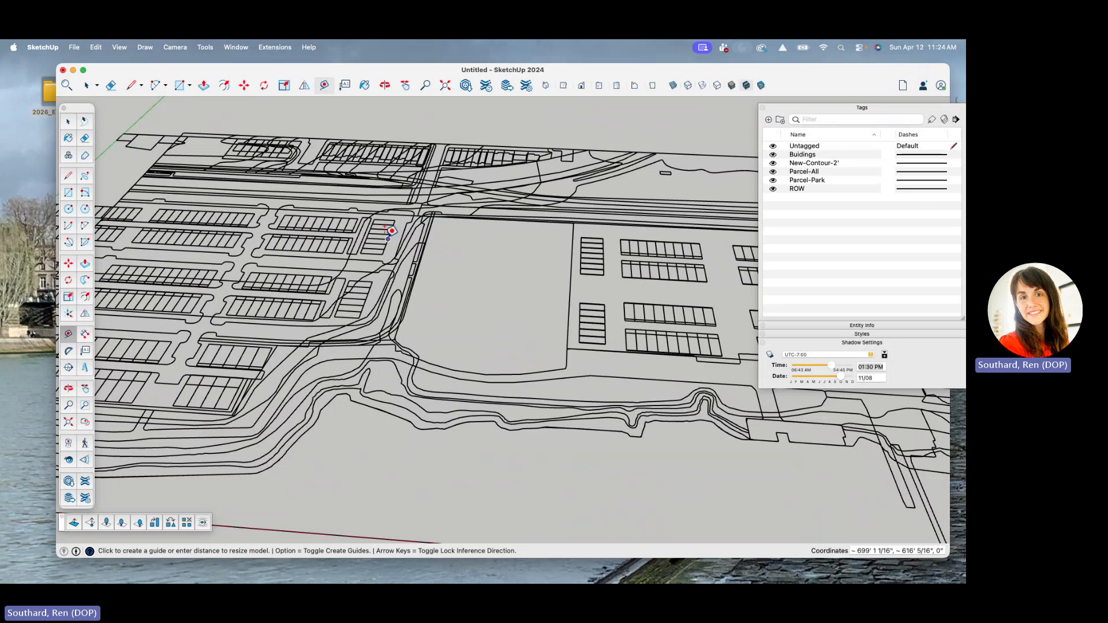
{"action": "key", "text": "o"}
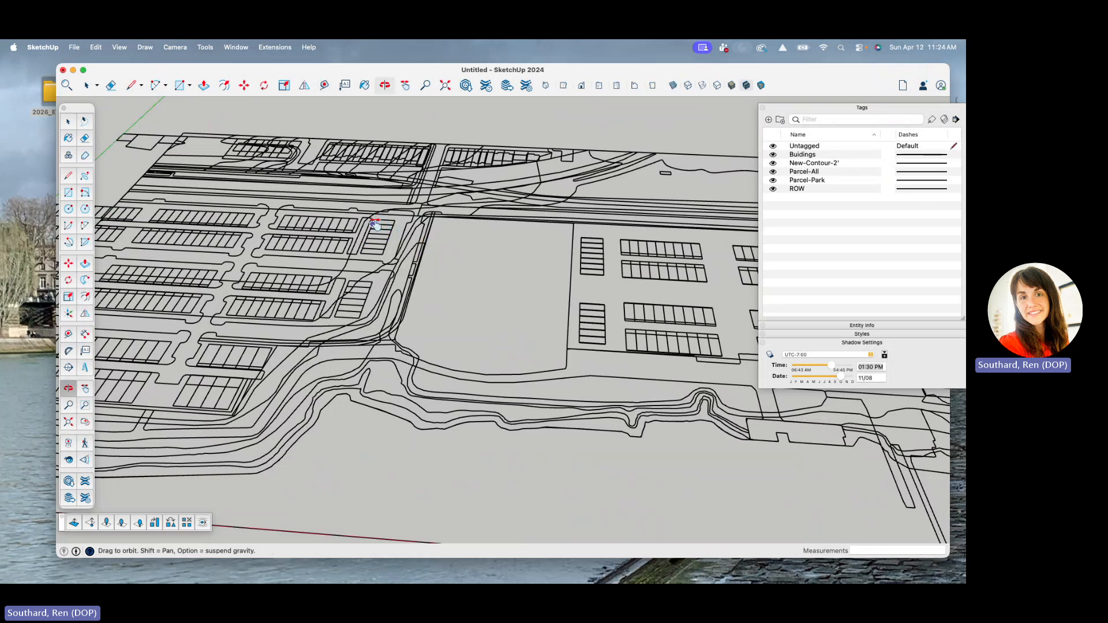
{"action": "middle_click_drag", "start_coordinate": [376, 224], "coordinate": [292, 252]}
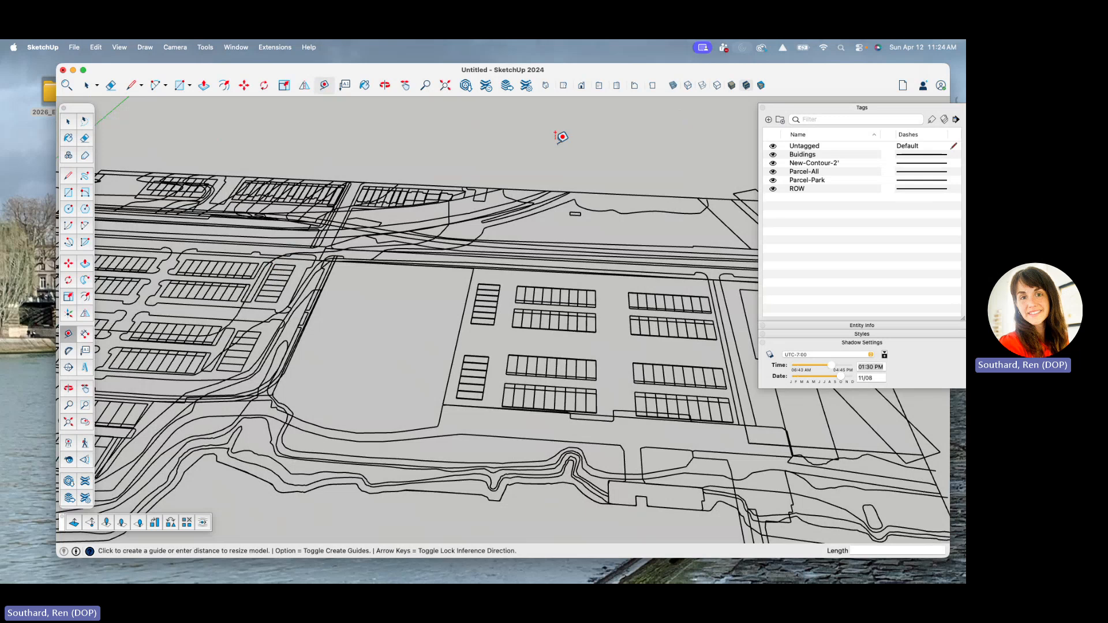
- Select the whole imported site drawing and explode it into its separate layer objects
{"action": "left_click", "coordinate": [86, 86]}
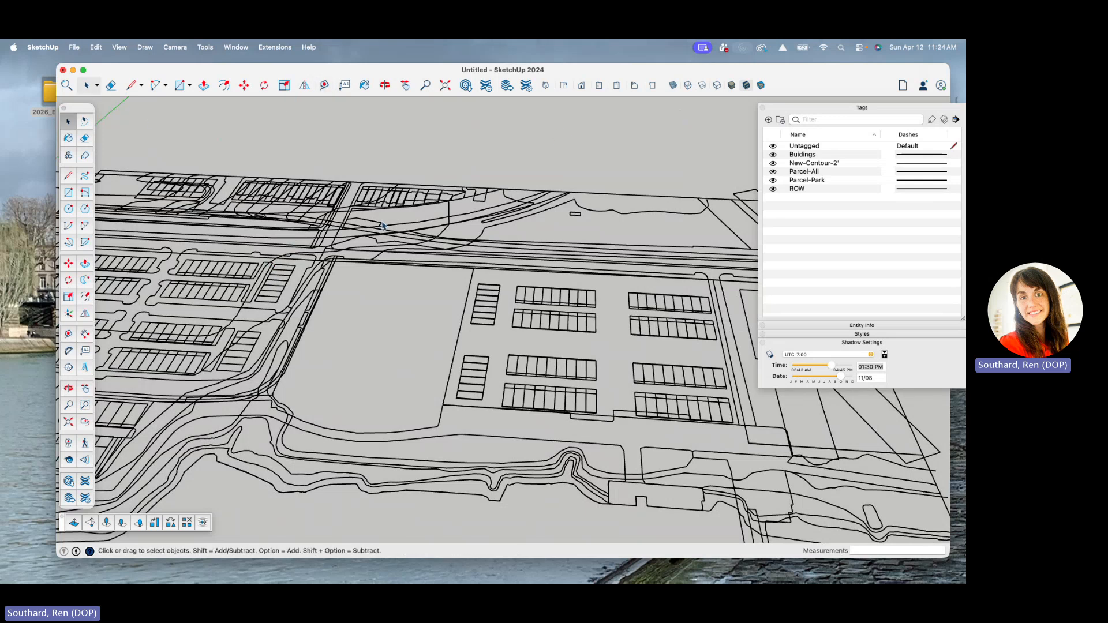
{"action": "middle_click_drag", "start_coordinate": [300, 245], "coordinate": [315, 323]}
{"action": "scroll", "coordinate": [316, 323], "scroll_direction": "down", "scroll_amount": 2}
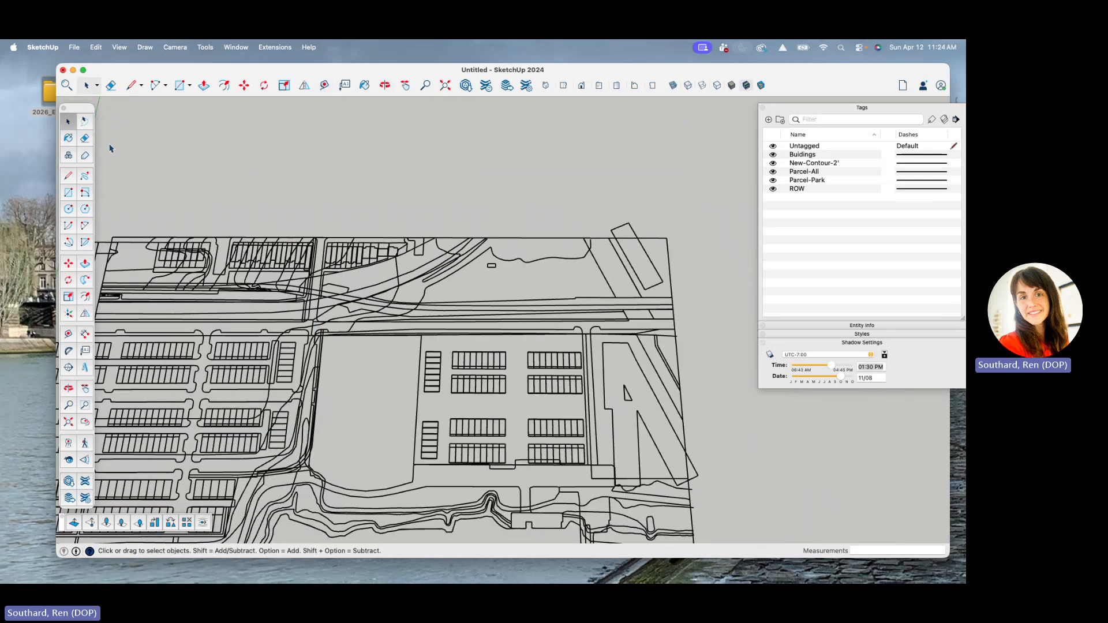
{"action": "left_click", "coordinate": [376, 325]}
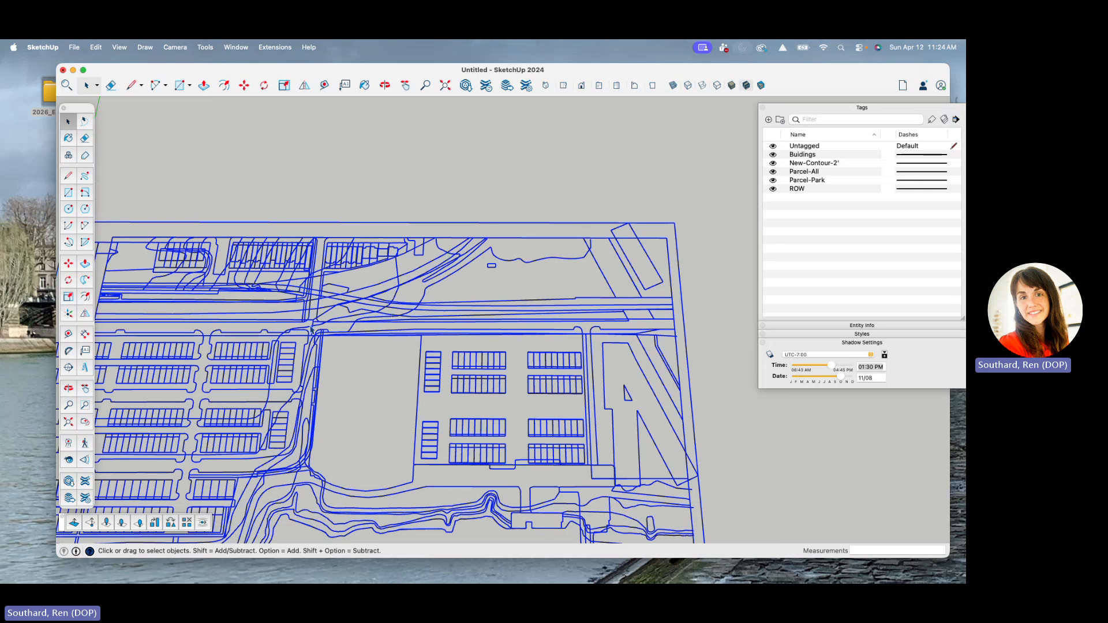
{"action": "middle_click_drag", "start_coordinate": [329, 341], "coordinate": [259, 356]}
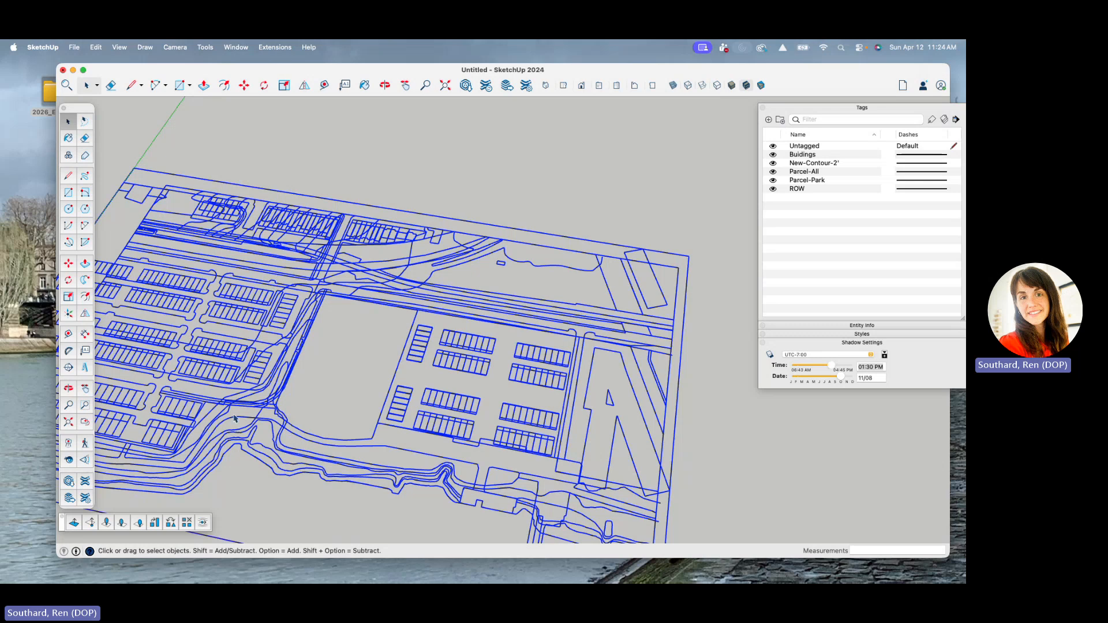
{"action": "middle_click_drag", "start_coordinate": [240, 414], "coordinate": [215, 415]}
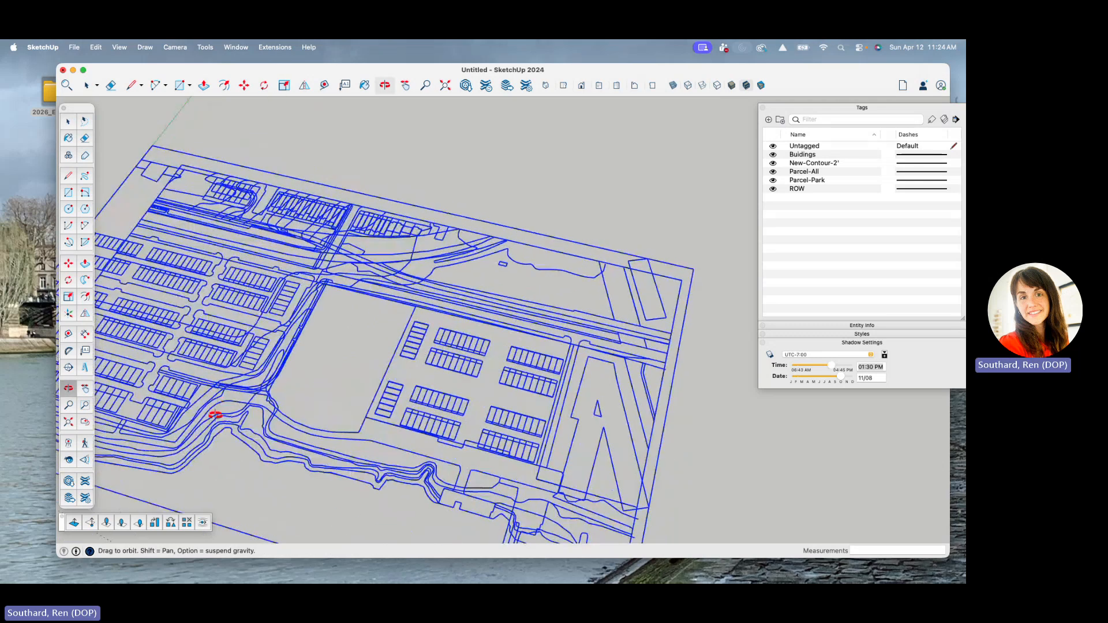
{"action": "right_click", "coordinate": [259, 392]}
{"action": "left_click", "coordinate": [277, 400]}
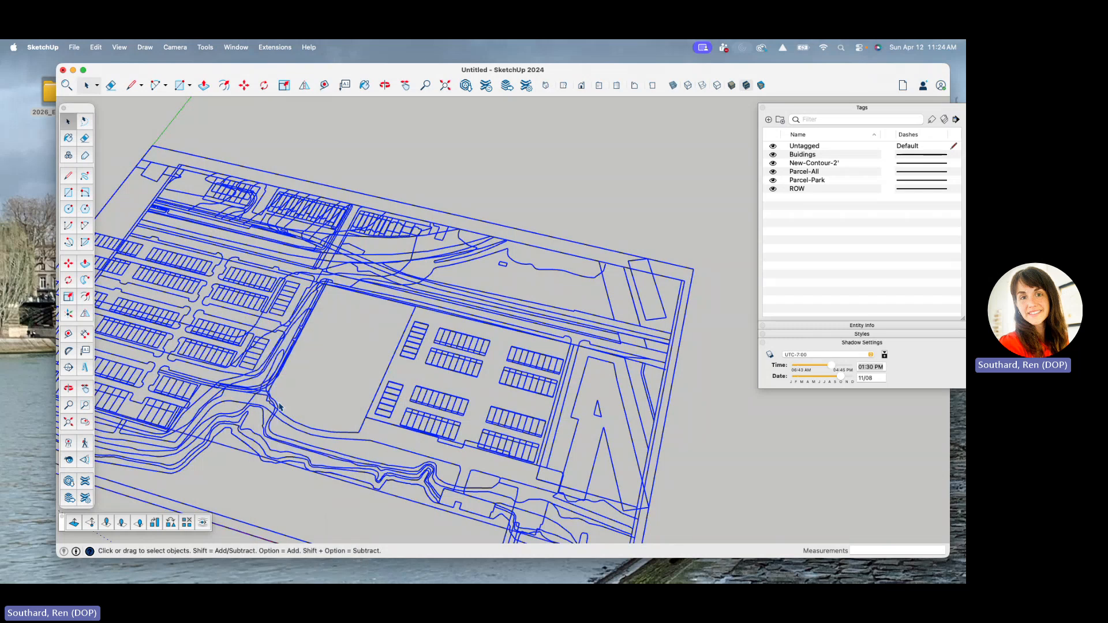
- Select the parcel, building and contour linework one after another to check that each layer is a separate object
{"action": "left_click", "coordinate": [326, 369]}
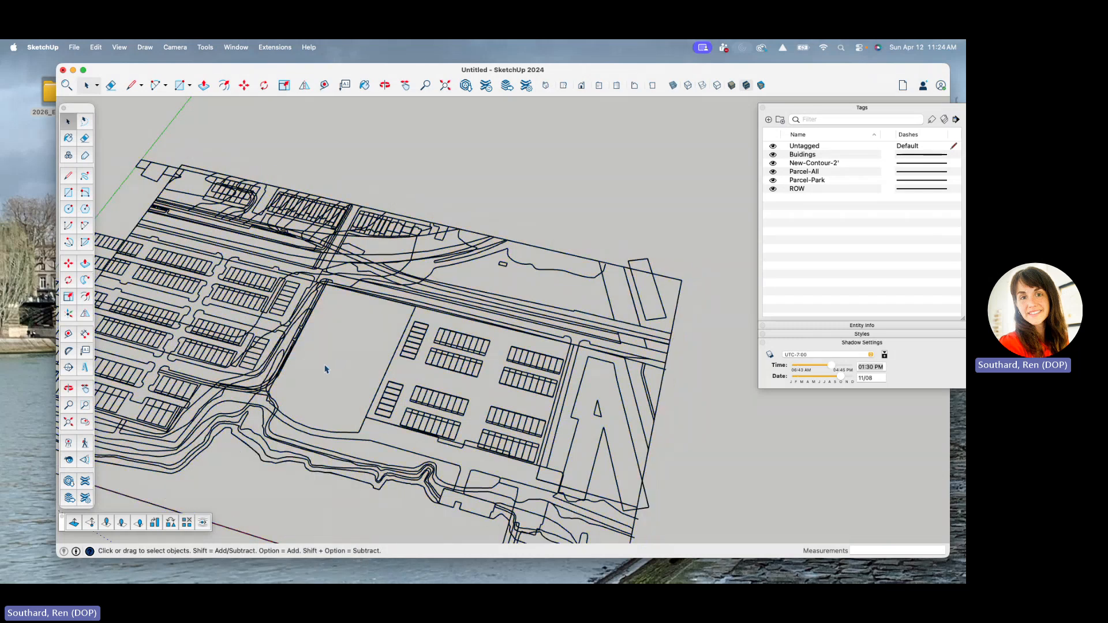
{"action": "left_click", "coordinate": [281, 315]}
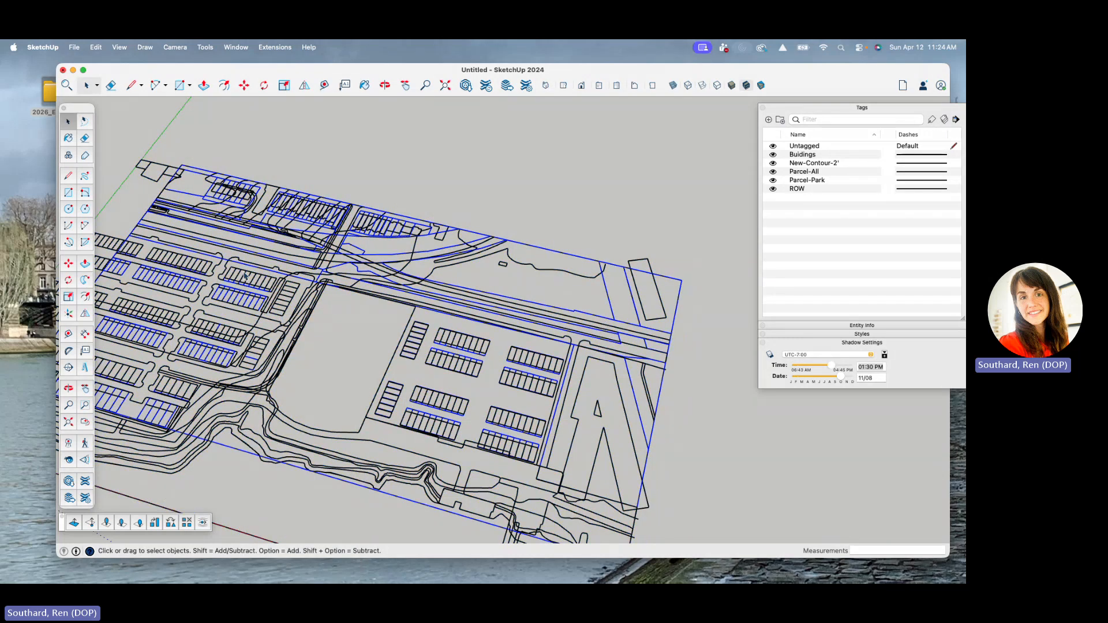
{"action": "left_click", "coordinate": [243, 275]}
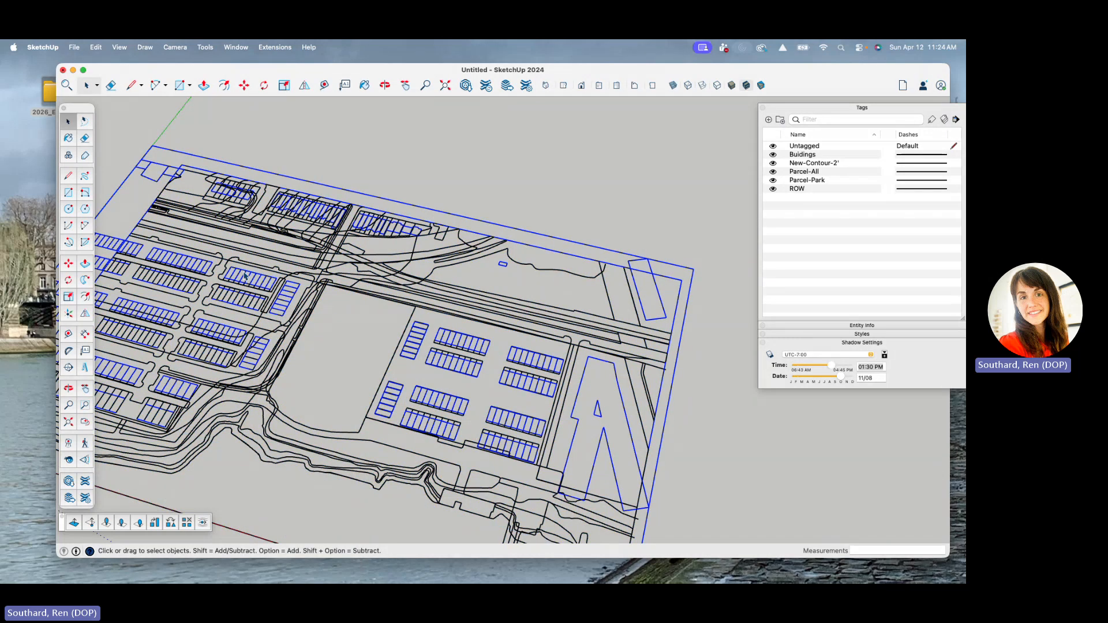
{"action": "left_click", "coordinate": [461, 267]}
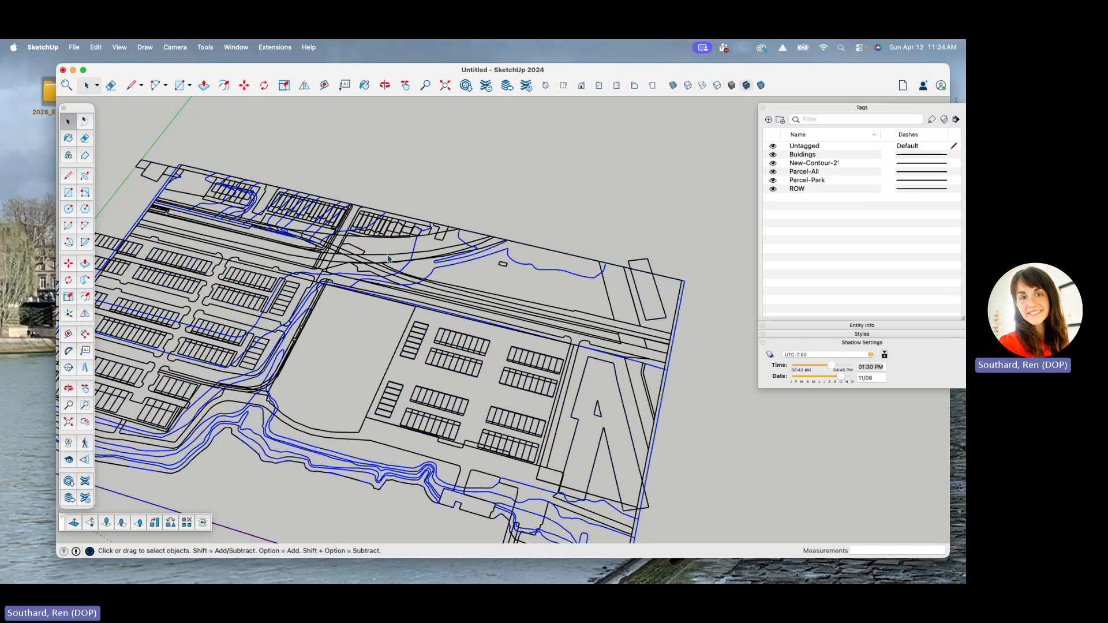
{"action": "middle_click_drag", "start_coordinate": [388, 259], "coordinate": [506, 266]}
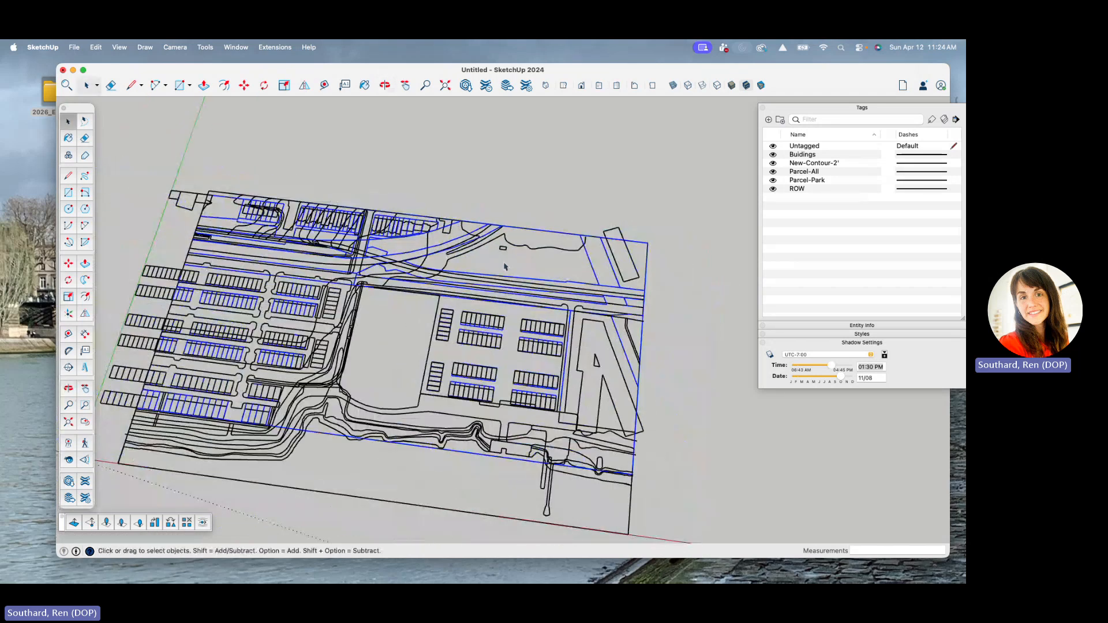
- Hide the Buildings, Parcel-All, Parcel-Park and ROW tags, leaving New-Contour-2' and Untagged switched on
{"action": "left_click", "coordinate": [773, 155]}
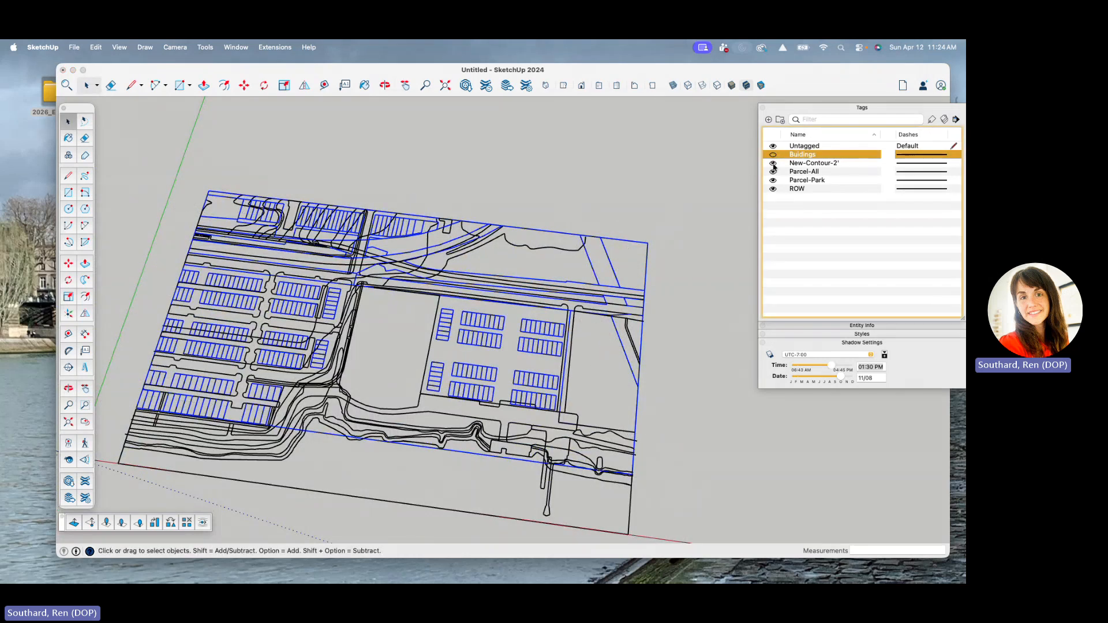
{"action": "left_click", "coordinate": [773, 172]}
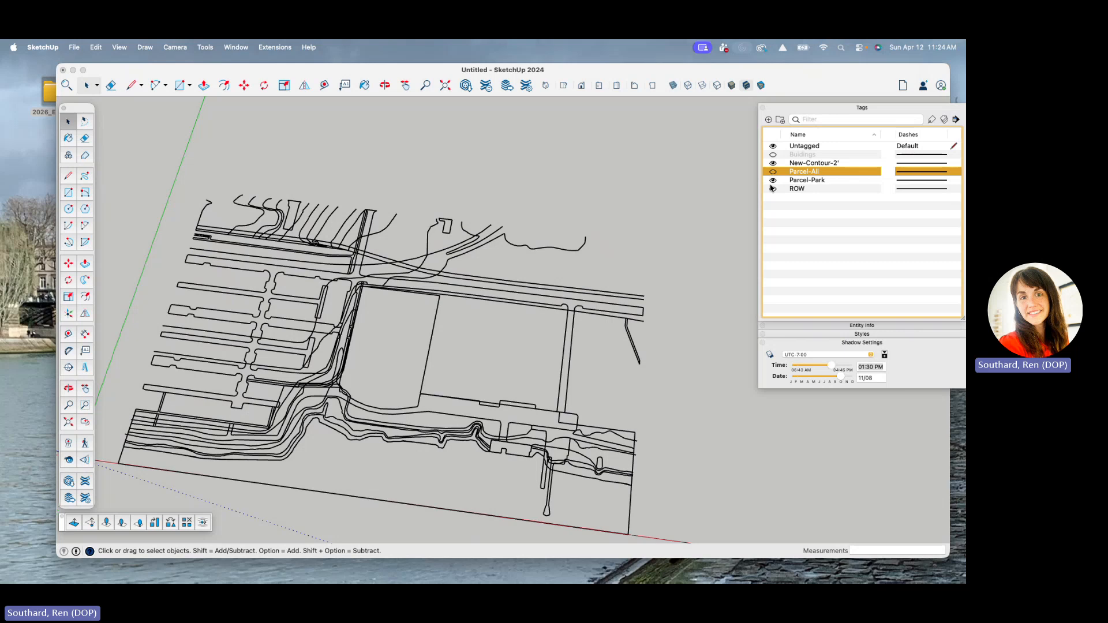
{"action": "left_click", "coordinate": [773, 181]}
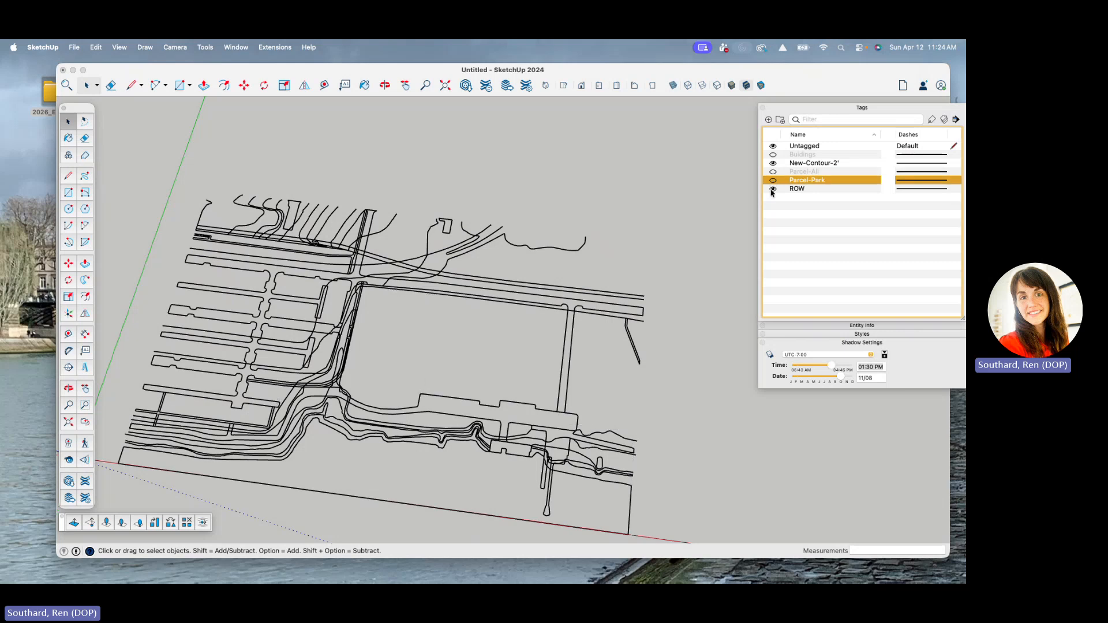
{"action": "left_click", "coordinate": [773, 189]}
{"action": "left_click", "coordinate": [773, 189]}
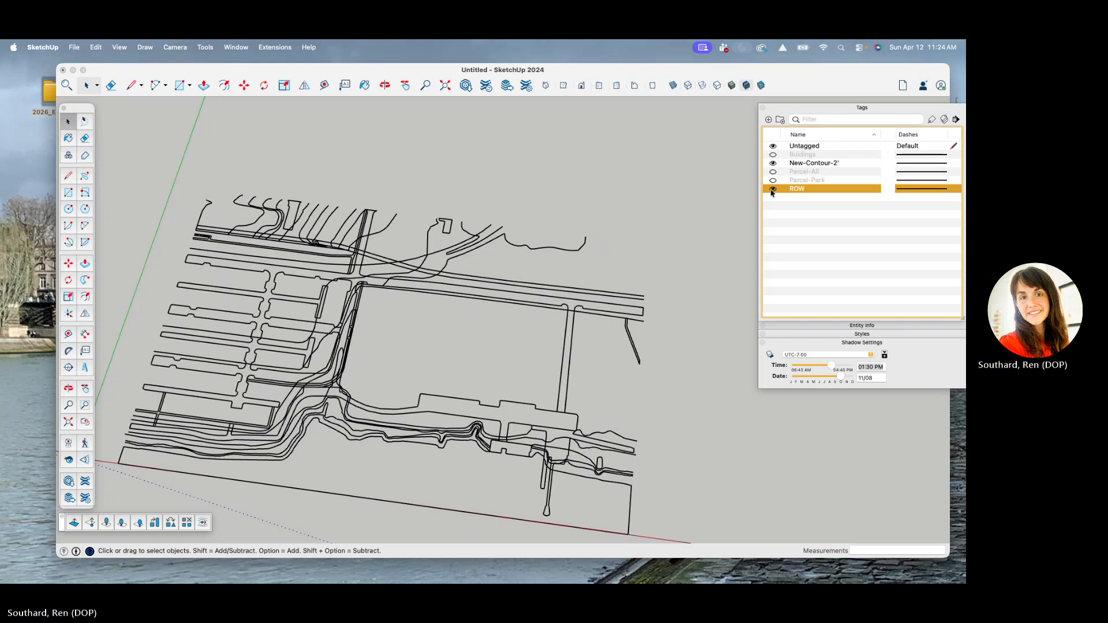
{"action": "left_click", "coordinate": [773, 189]}
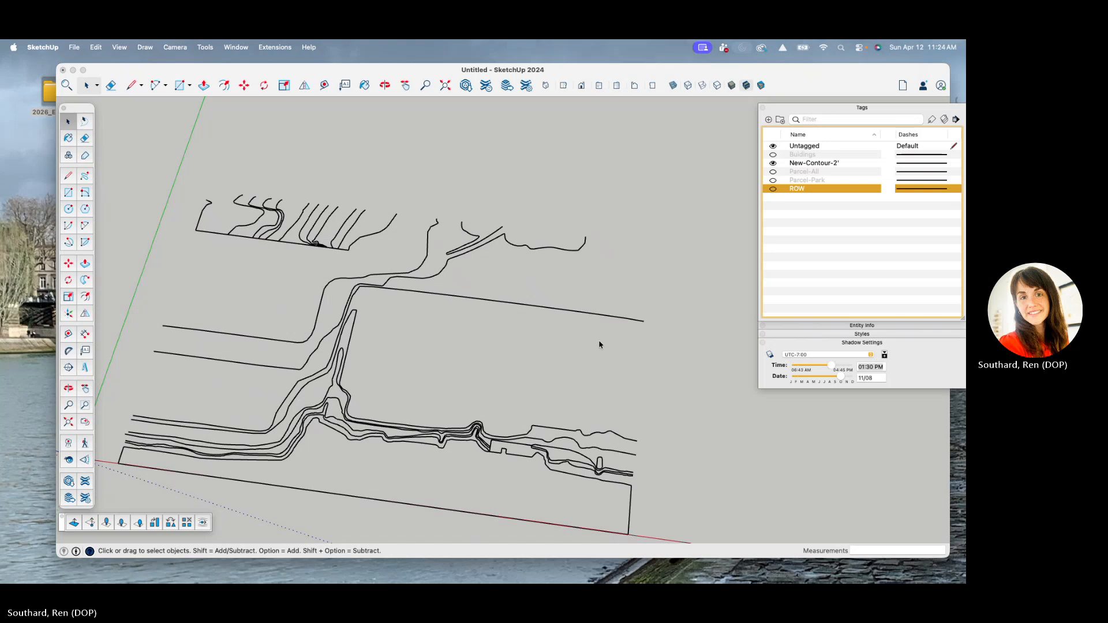
- Select everything in the model, open the contour linework for editing to inspect it, and close it again
{"action": "left_click", "coordinate": [504, 306]}
{"action": "scroll", "coordinate": [504, 306], "scroll_direction": "down", "scroll_amount": 3}
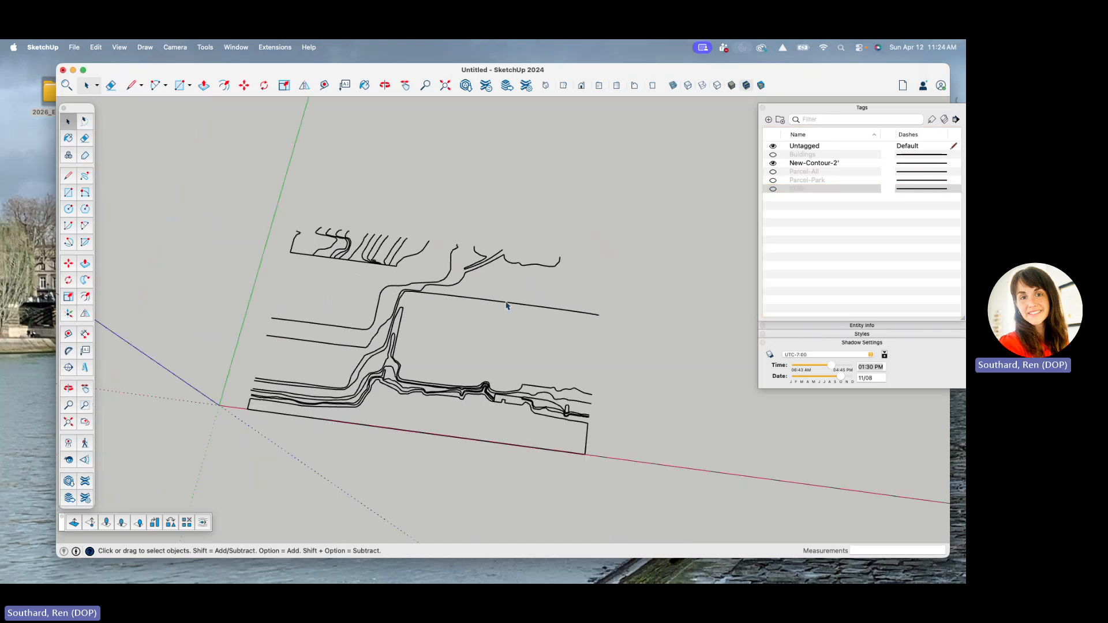
{"action": "key", "text": "super+a"}
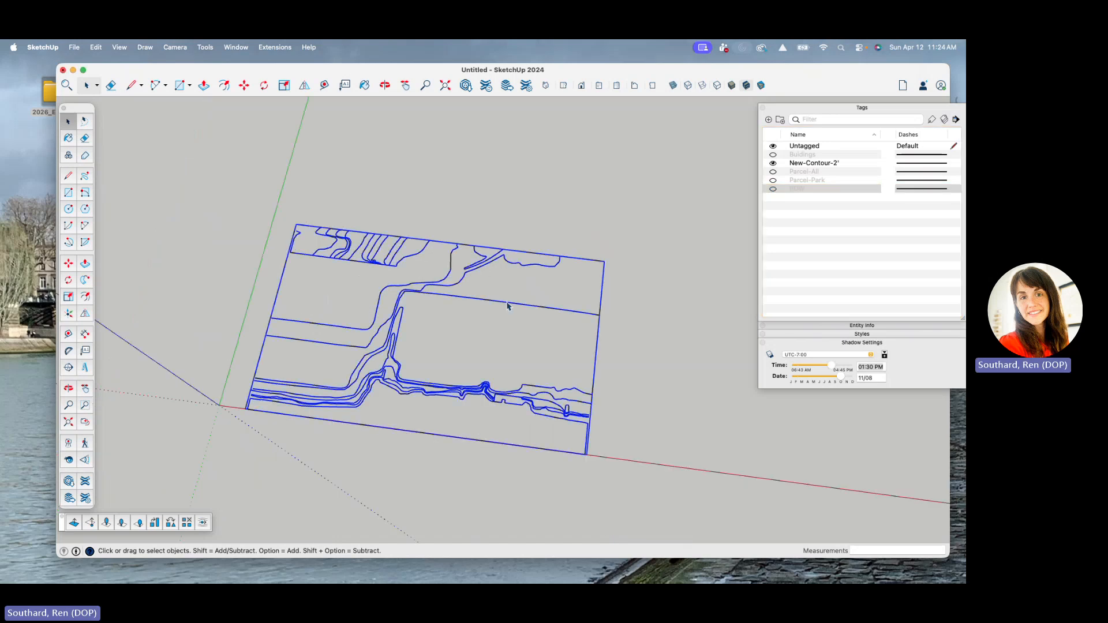
{"action": "double_click", "coordinate": [508, 304]}
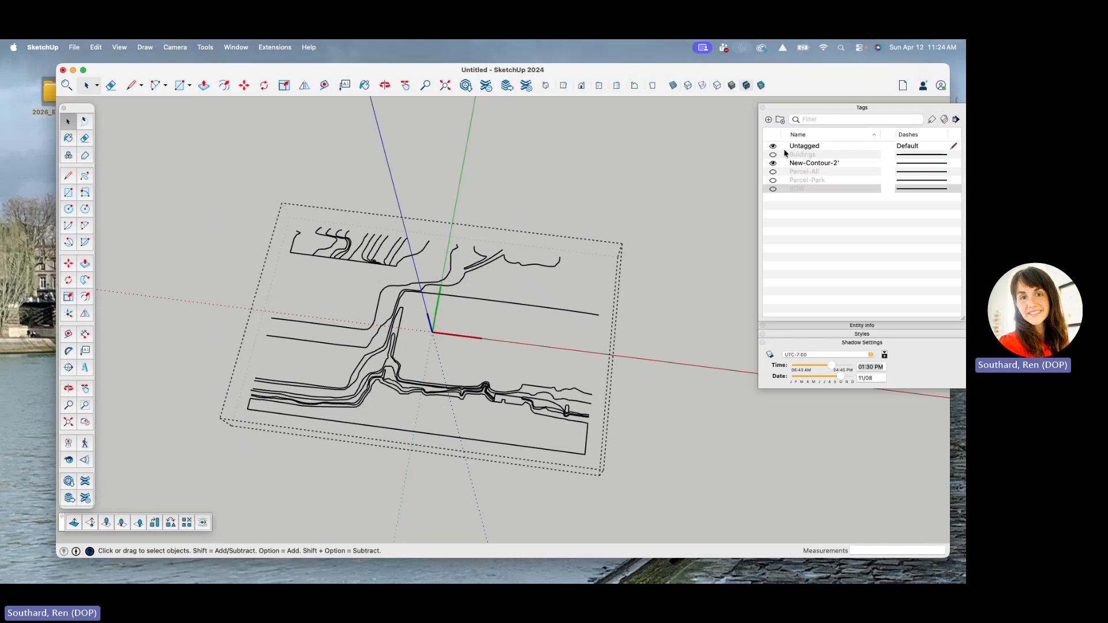
{"action": "middle_click_drag", "start_coordinate": [371, 265], "coordinate": [312, 230]}
{"action": "left_click", "coordinate": [588, 199]}
{"action": "middle_click_drag", "start_coordinate": [587, 199], "coordinate": [350, 207]}
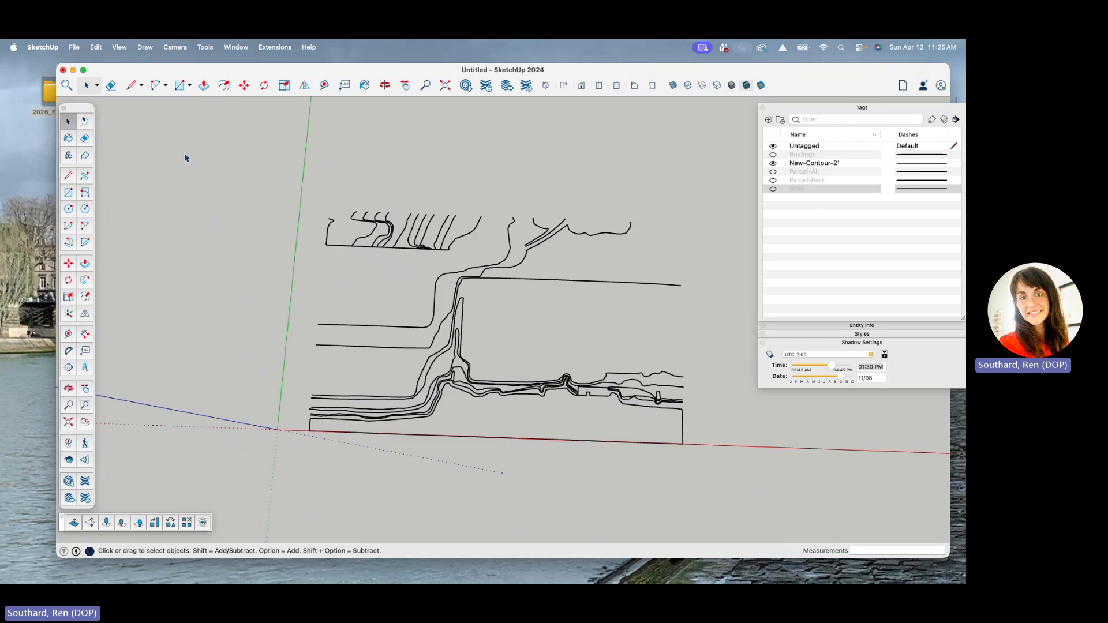
- Try to place guides across the upper part of the contour area with the Tape Measure tool
{"action": "left_click", "coordinate": [70, 195]}
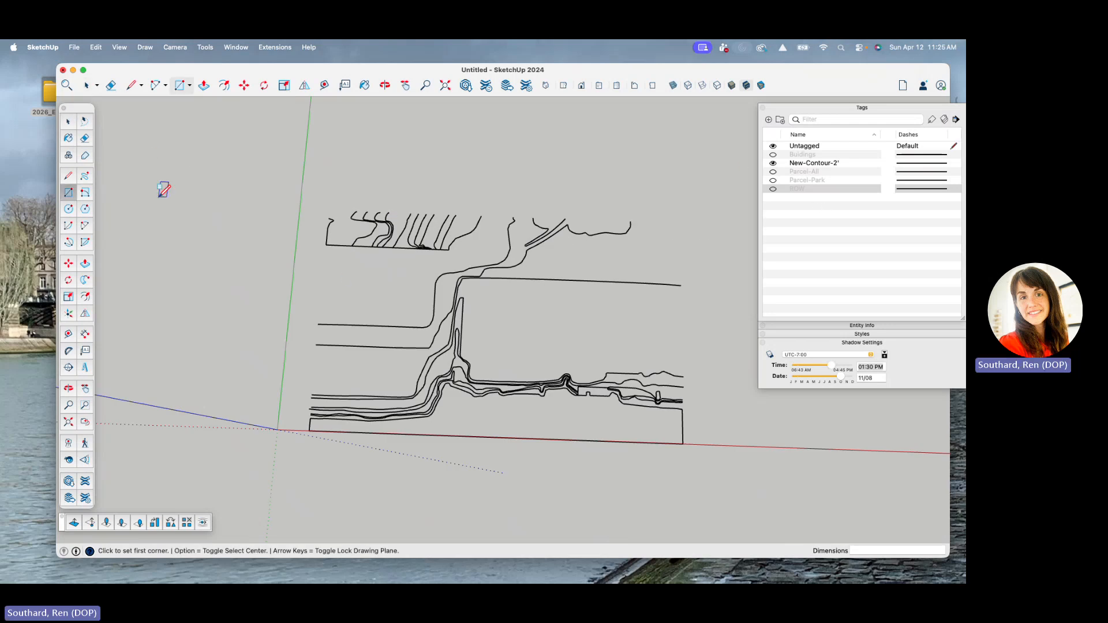
{"action": "left_click", "coordinate": [324, 85]}
{"action": "left_click", "coordinate": [326, 244]}
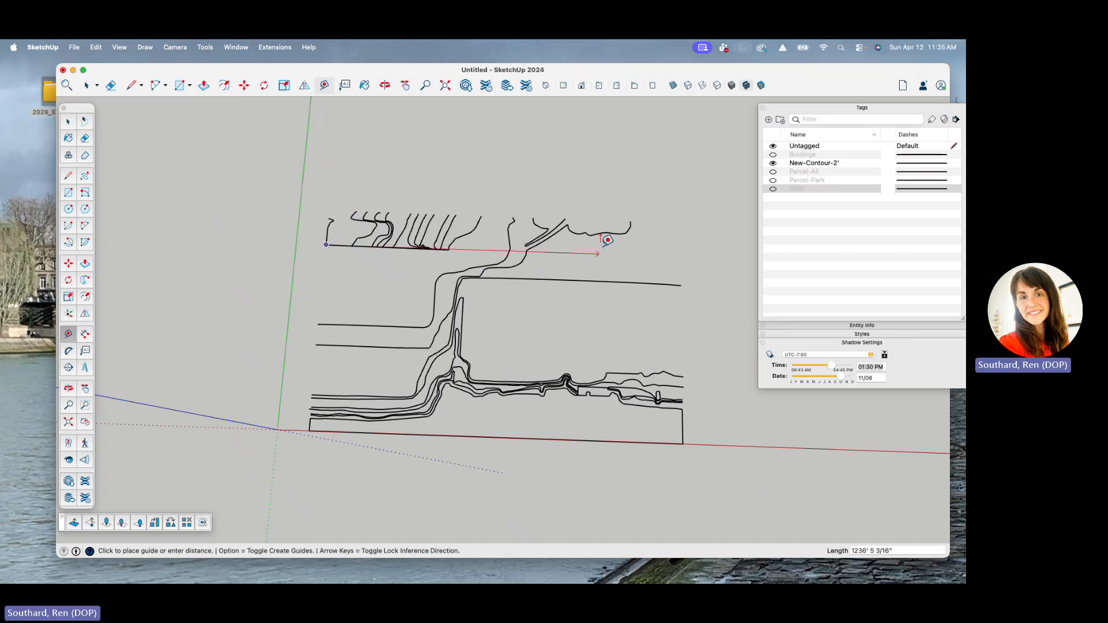
{"action": "left_click", "coordinate": [687, 239]}
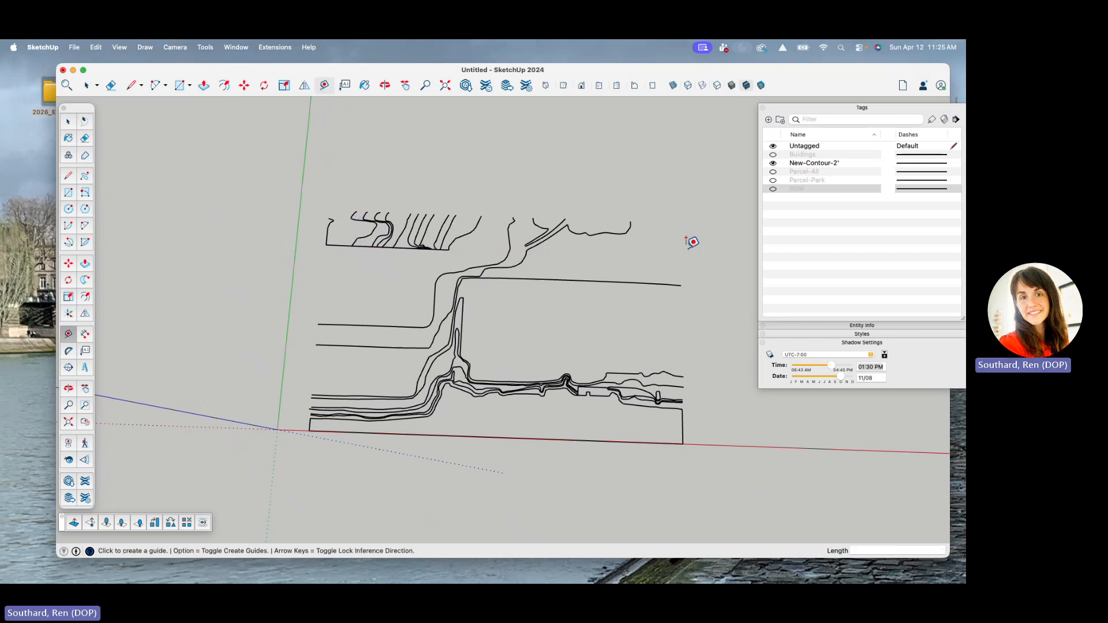
{"action": "left_click", "coordinate": [521, 438]}
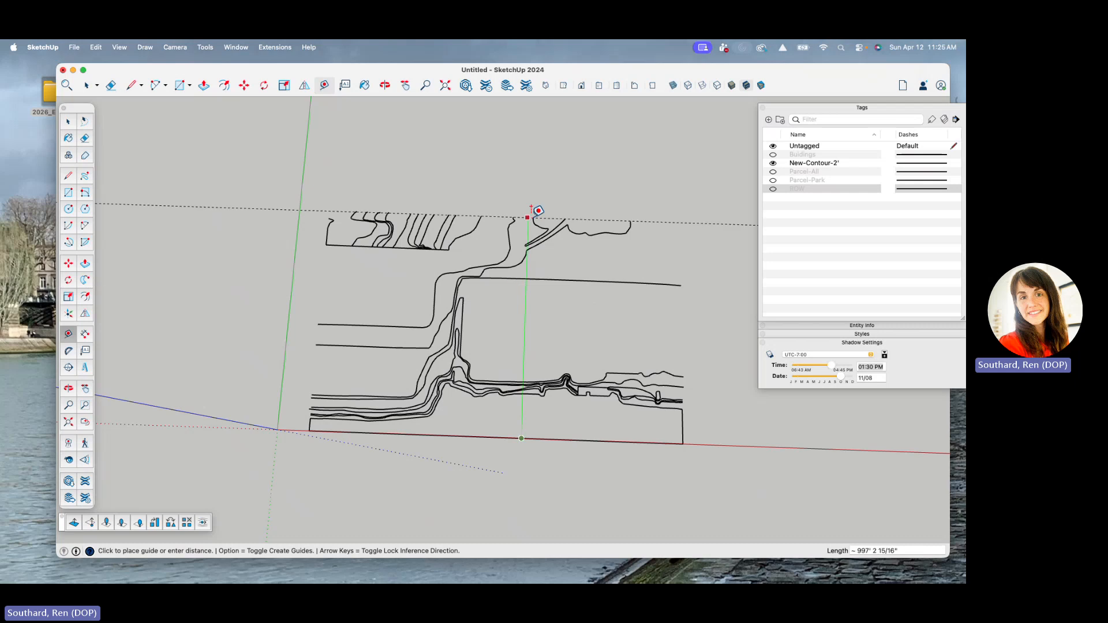
{"action": "key", "text": "Escape"}
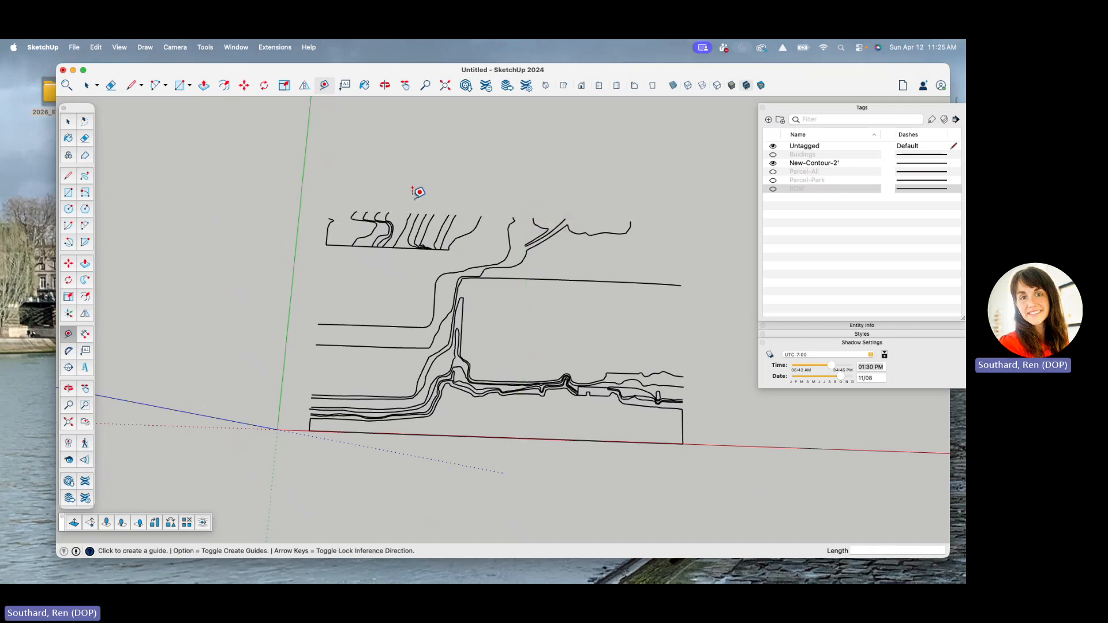
- Draw a 1600' by 800' rectangle over the contour area, starting from the contour endpoint at the site's upper-left corner
{"action": "scroll", "coordinate": [366, 193], "scroll_direction": "down", "scroll_amount": 2}
{"action": "scroll", "coordinate": [358, 193], "scroll_direction": "up", "scroll_amount": 4}
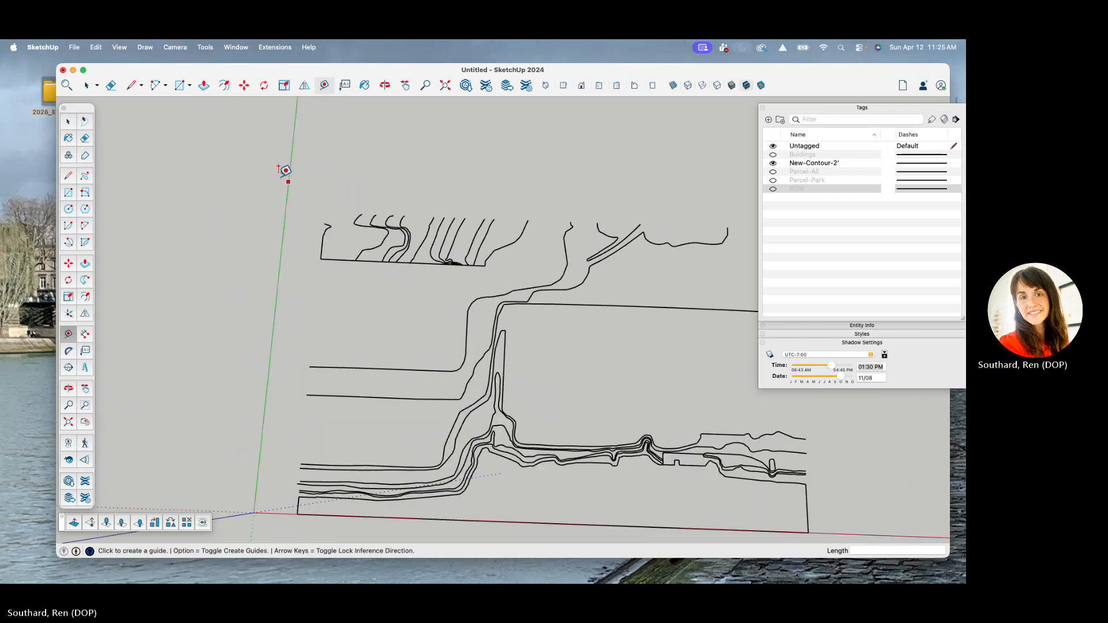
{"action": "scroll", "coordinate": [284, 170], "scroll_direction": "down", "scroll_amount": 2}
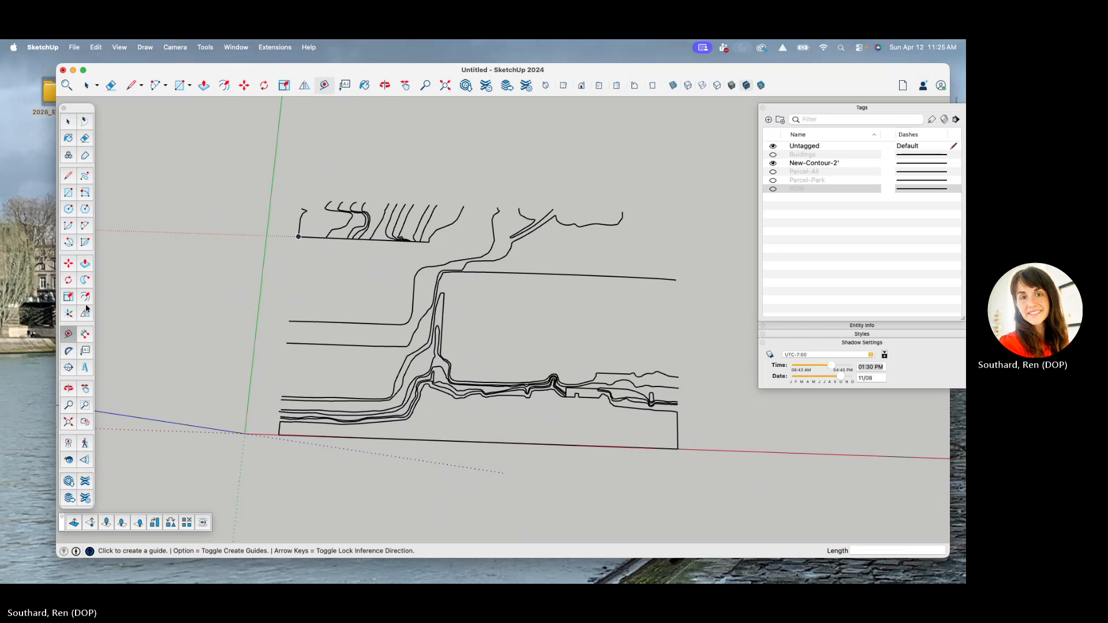
{"action": "left_click", "coordinate": [68, 193]}
{"action": "scroll", "coordinate": [245, 237], "scroll_direction": "down", "scroll_amount": 2}
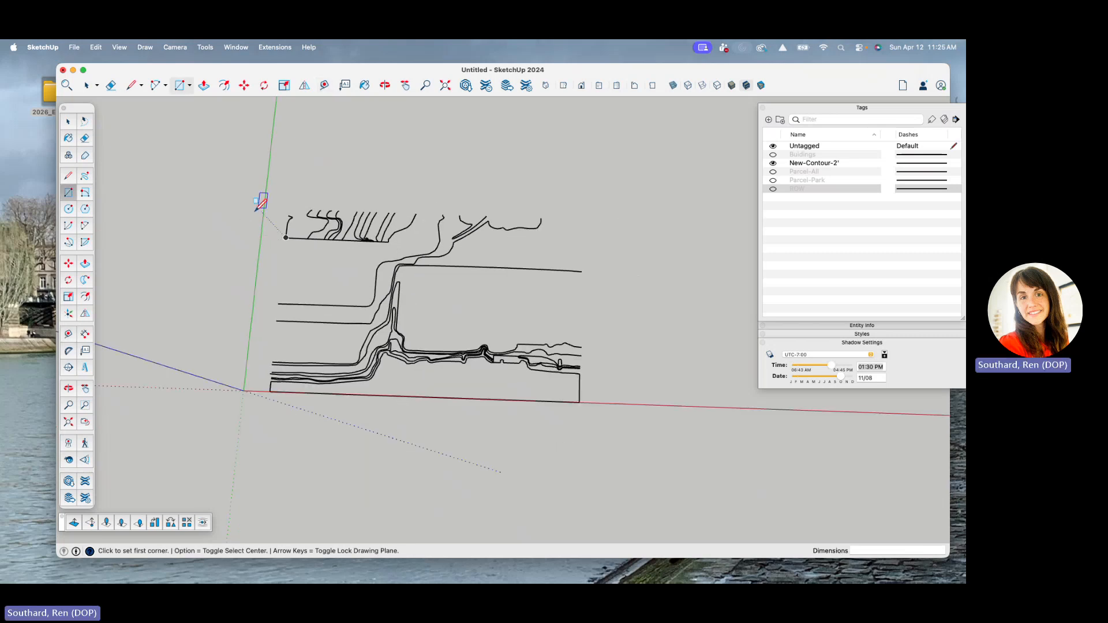
{"action": "scroll", "coordinate": [214, 227], "scroll_direction": "down", "scroll_amount": 1}
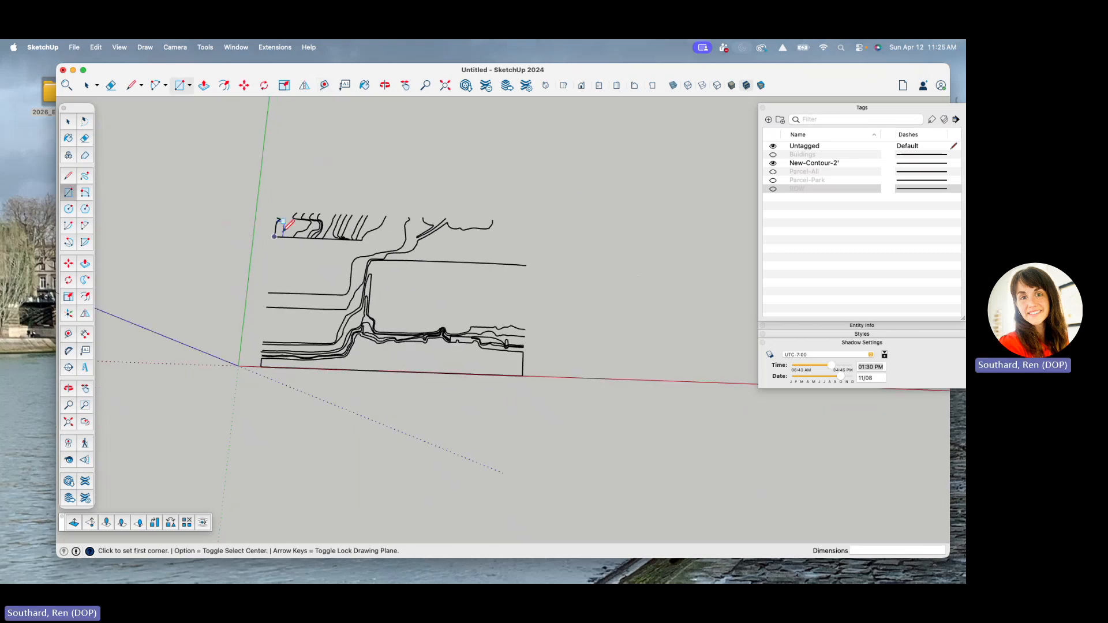
{"action": "scroll", "coordinate": [205, 205], "scroll_direction": "down", "scroll_amount": 1}
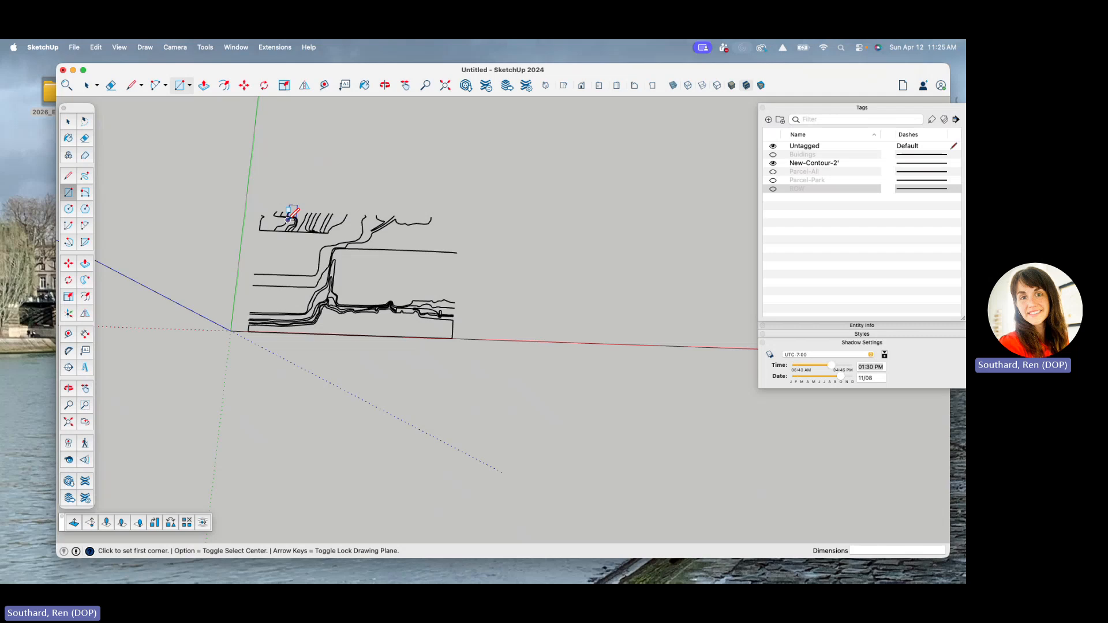
{"action": "scroll", "coordinate": [268, 214], "scroll_direction": "up", "scroll_amount": 5}
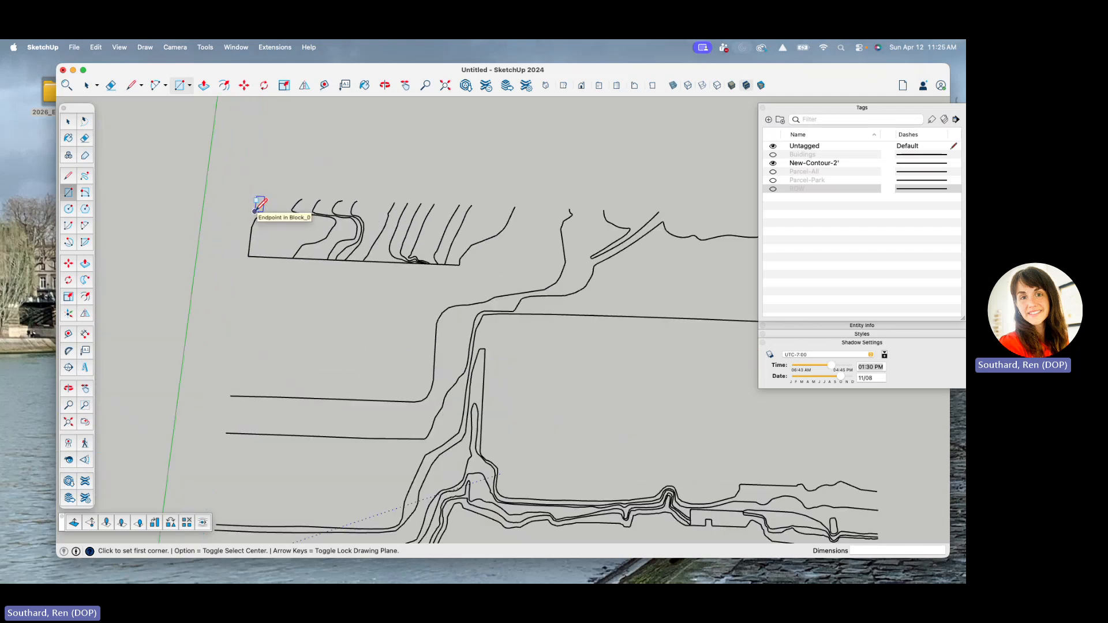
{"action": "left_click", "coordinate": [255, 211]}
{"action": "scroll", "coordinate": [255, 210], "scroll_direction": "down", "scroll_amount": 4}
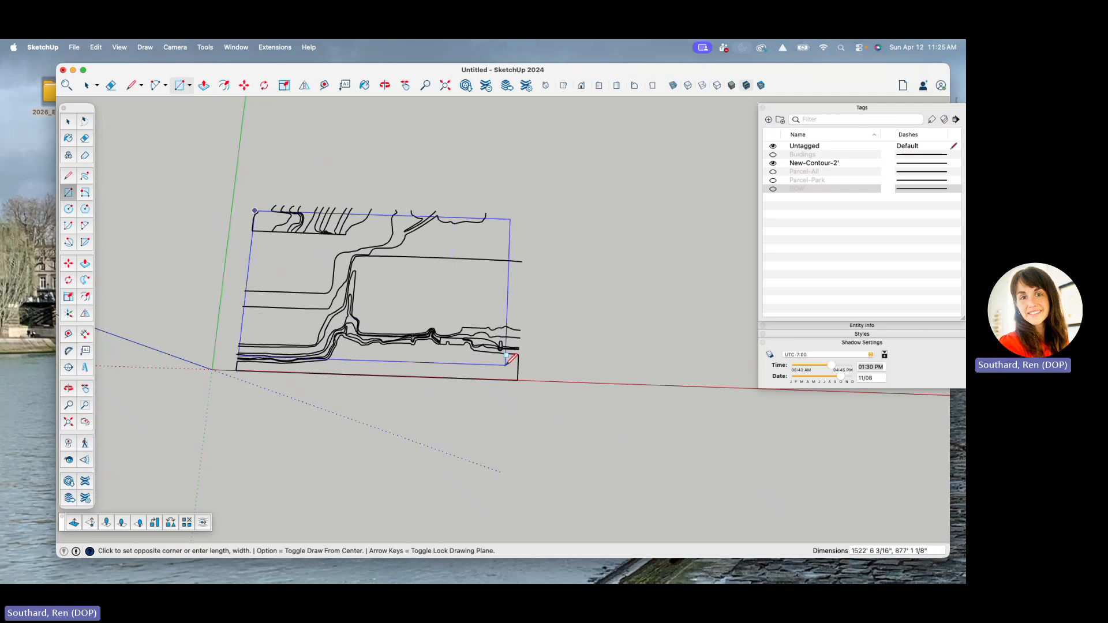
{"action": "type", "text": "1"}
{"action": "key", "text": "BackSpace"}
{"action": "type", "text": "1600',800"}
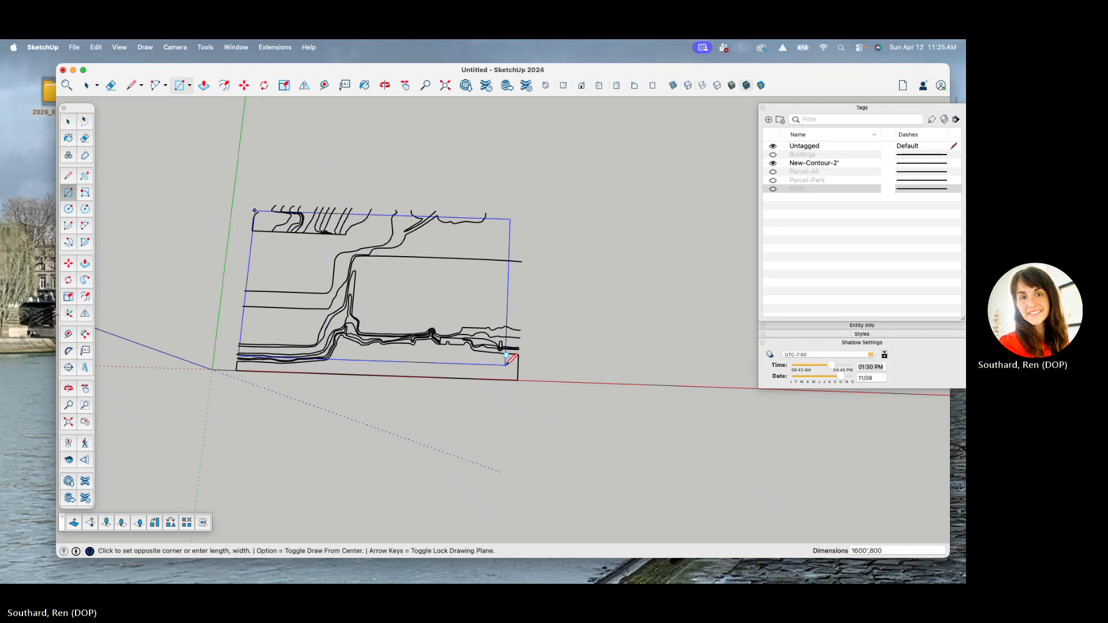
{"action": "key", "text": "Return"}
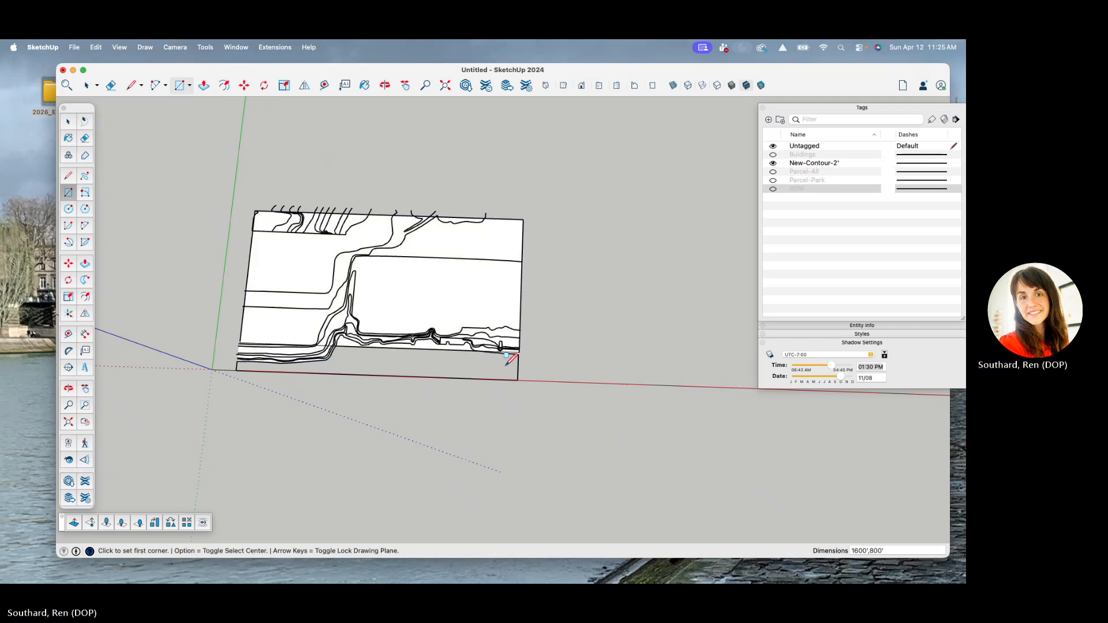
- Examine how the rectangle's lower-left corner and lower edge line up with the ends of the contour lines
{"action": "scroll", "coordinate": [286, 338], "scroll_direction": "up", "scroll_amount": 5}
{"action": "middle_click_drag", "start_coordinate": [289, 338], "coordinate": [199, 258]}
{"action": "scroll", "coordinate": [356, 292], "scroll_direction": "up", "scroll_amount": 6}
{"action": "middle_click_drag", "start_coordinate": [359, 292], "coordinate": [413, 335]}
{"action": "scroll", "coordinate": [375, 286], "scroll_direction": "down", "scroll_amount": 4}
{"action": "scroll", "coordinate": [186, 269], "scroll_direction": "up", "scroll_amount": 6}
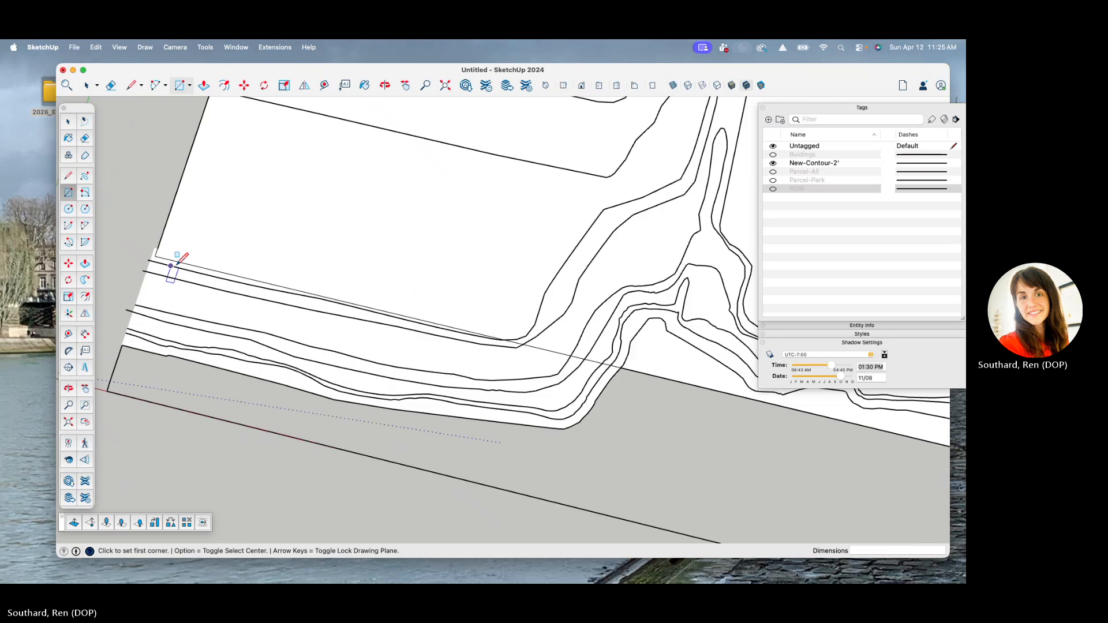
{"action": "scroll", "coordinate": [175, 265], "scroll_direction": "up", "scroll_amount": 4}
{"action": "scroll", "coordinate": [173, 266], "scroll_direction": "down", "scroll_amount": 8}
- Undo the rectangle and restore it to compare the contours with and without it near the lower-left corner
{"action": "key", "text": "super+z"}
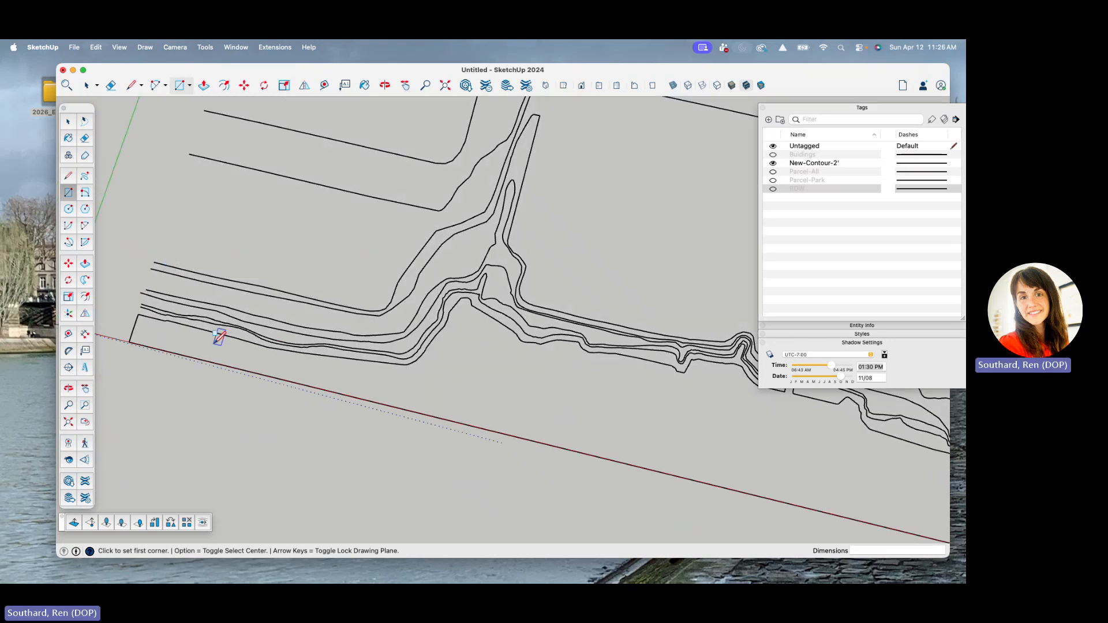
{"action": "scroll", "coordinate": [219, 338], "scroll_direction": "down", "scroll_amount": 4}
{"action": "key", "text": "super+shift+z"}
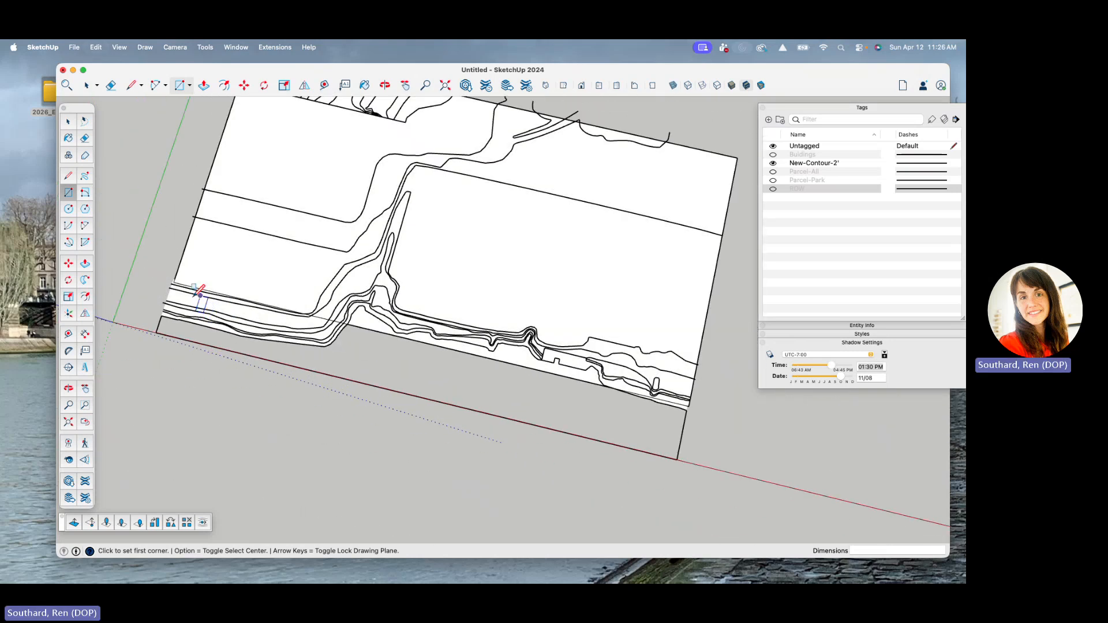
{"action": "scroll", "coordinate": [198, 290], "scroll_direction": "up", "scroll_amount": 5}
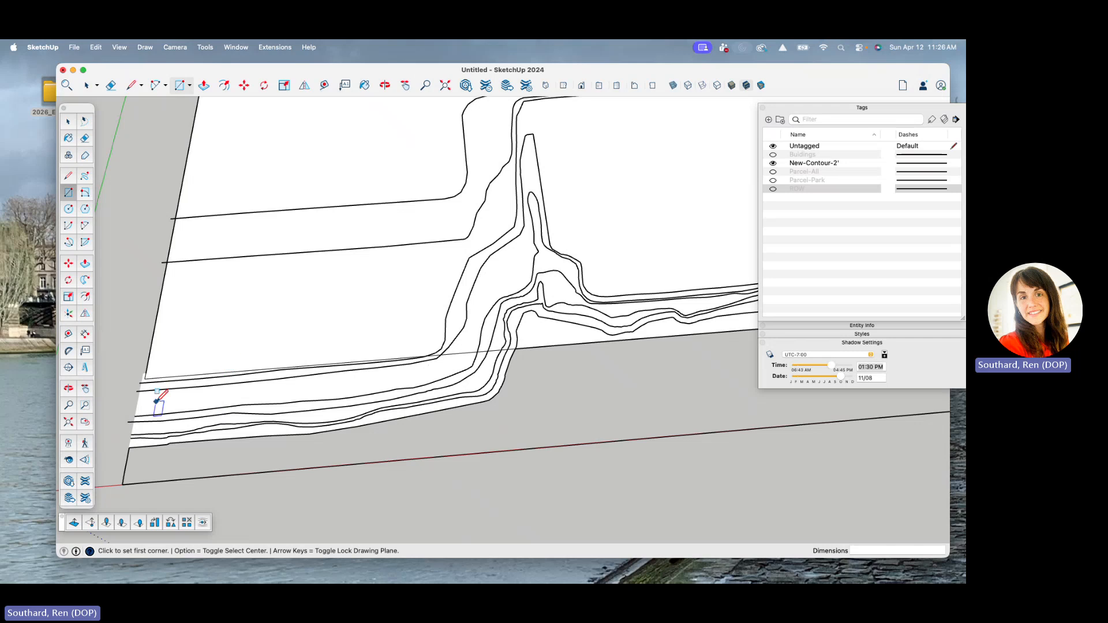
{"action": "left_click", "coordinate": [68, 122]}
{"action": "scroll", "coordinate": [229, 342], "scroll_direction": "up", "scroll_amount": 2}
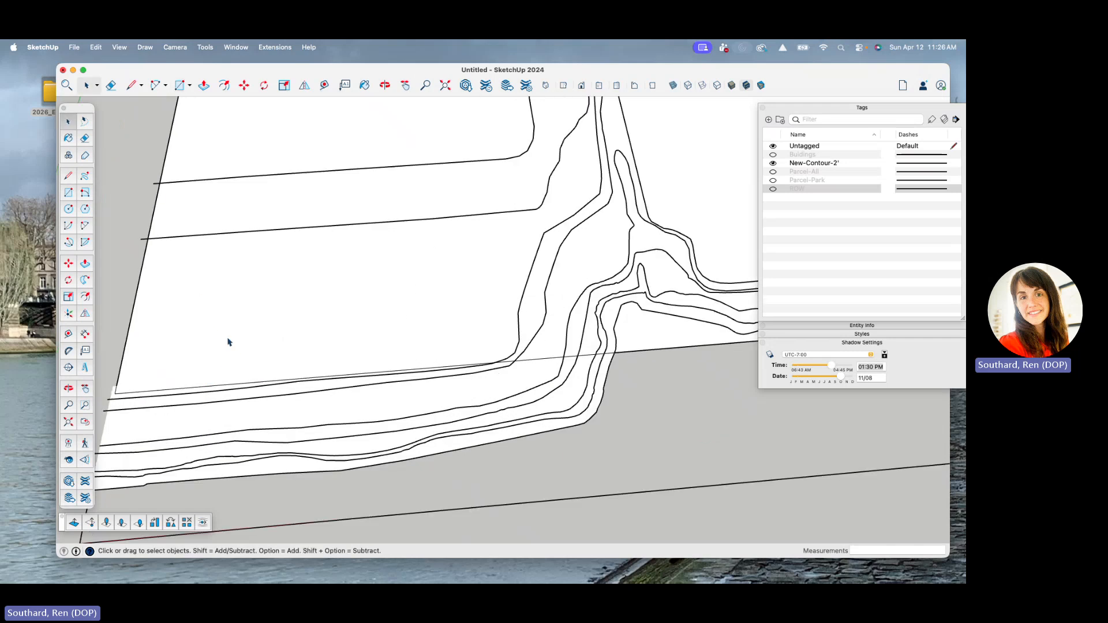
- Open the contour component for editing and select all of the linework inside it
{"action": "scroll", "coordinate": [228, 342], "scroll_direction": "down", "scroll_amount": 5}
{"action": "key", "text": "super+a"}
{"action": "scroll", "coordinate": [241, 370], "scroll_direction": "down", "scroll_amount": 2}
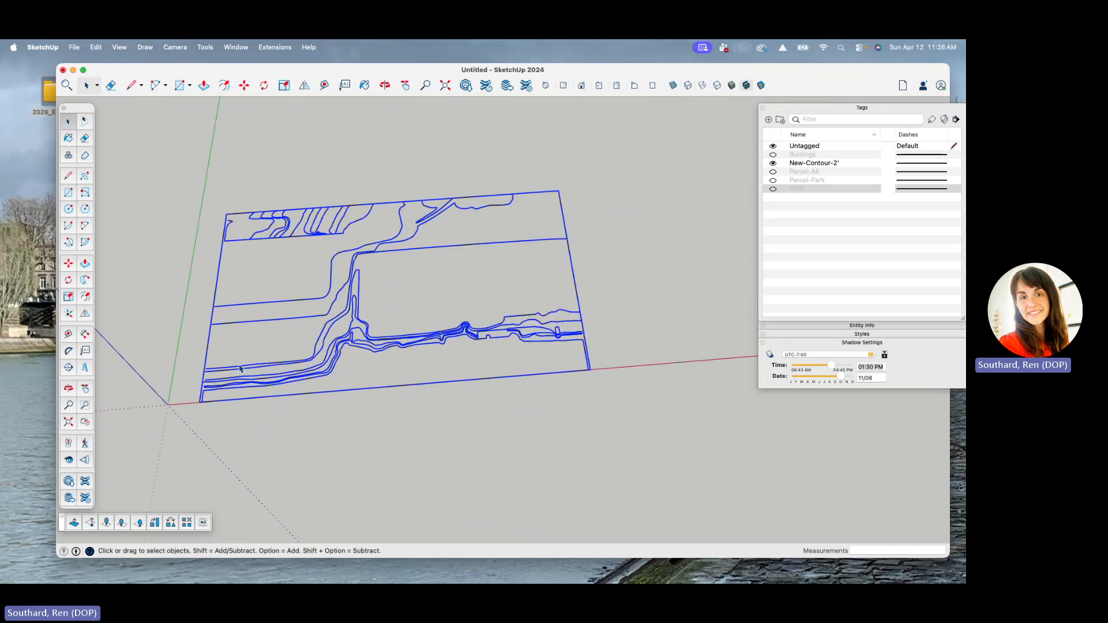
{"action": "scroll", "coordinate": [241, 369], "scroll_direction": "down", "scroll_amount": 1}
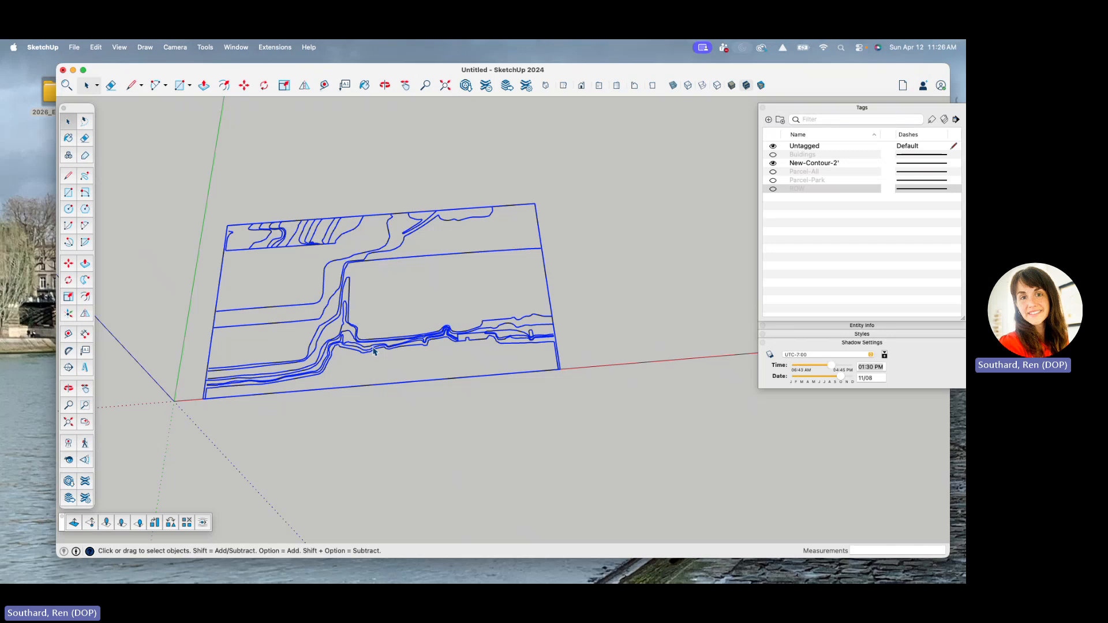
{"action": "double_click", "coordinate": [375, 351]}
{"action": "middle_click_drag", "start_coordinate": [398, 364], "coordinate": [384, 383]}
{"action": "scroll", "coordinate": [404, 359], "scroll_direction": "down", "scroll_amount": 1}
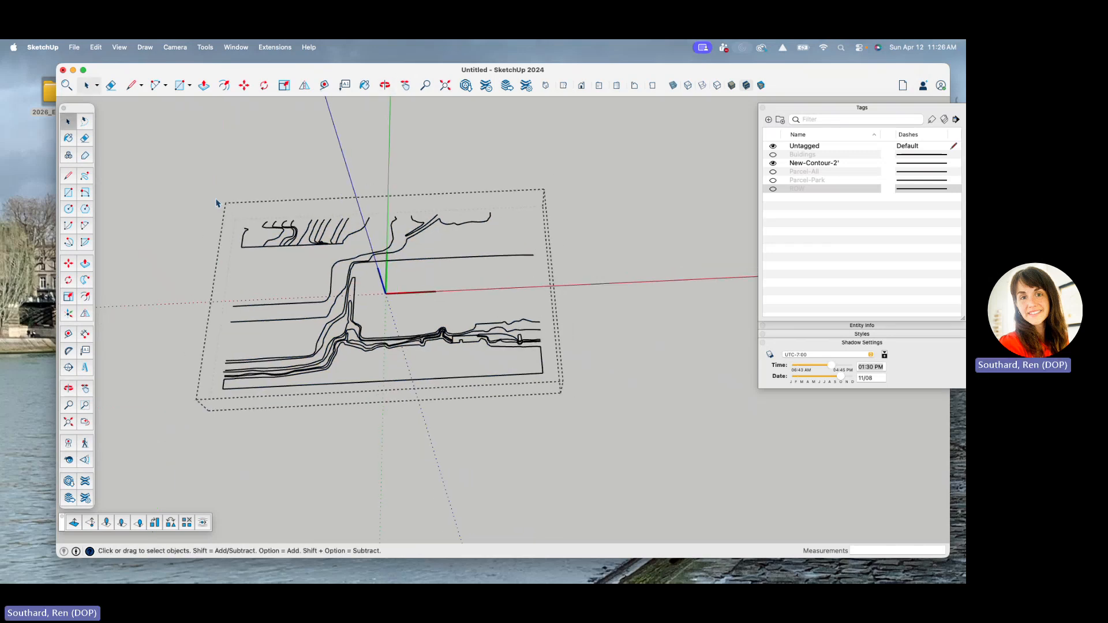
{"action": "left_click_drag", "start_coordinate": [217, 203], "coordinate": [604, 447]}
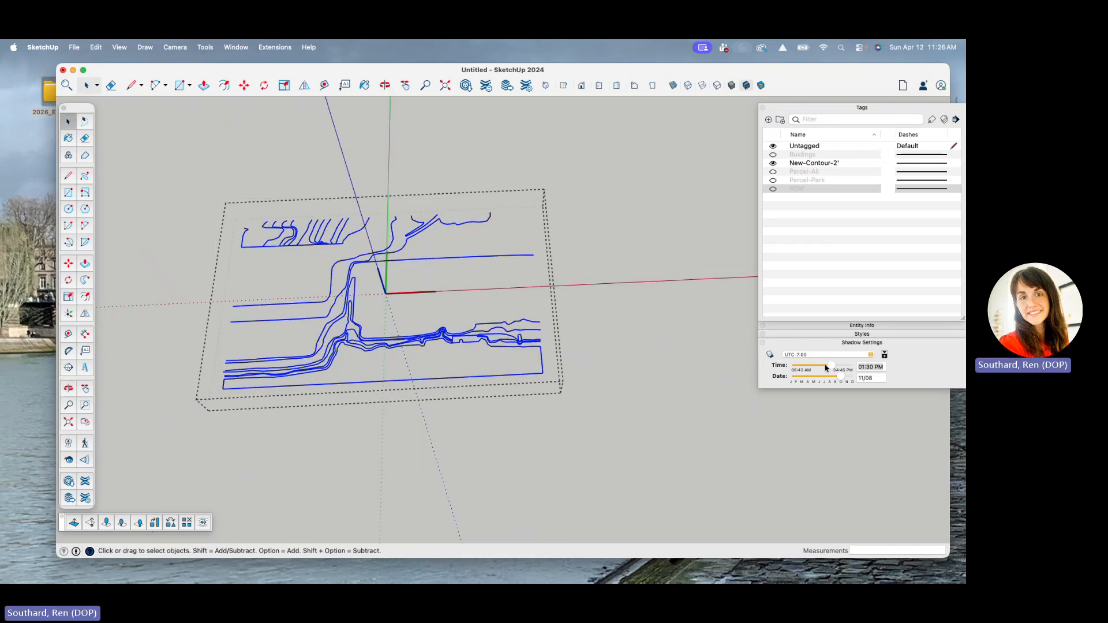
- Show the entity information, change the selected contour edges' tag to Untagged and close the component
{"action": "left_click", "coordinate": [867, 326]}
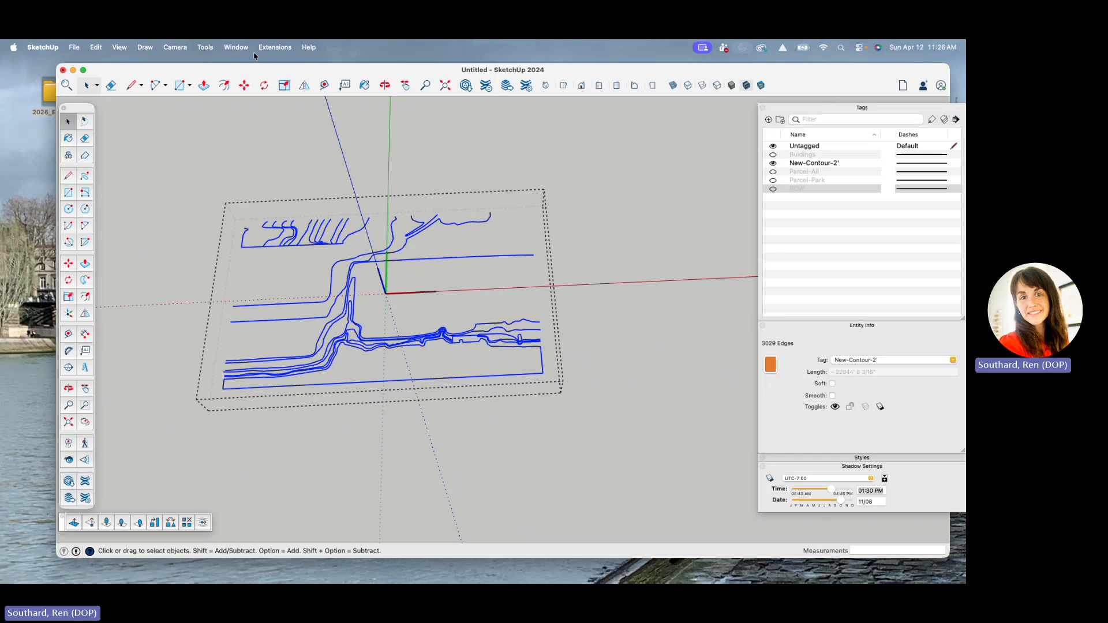
{"action": "left_click", "coordinate": [236, 47]}
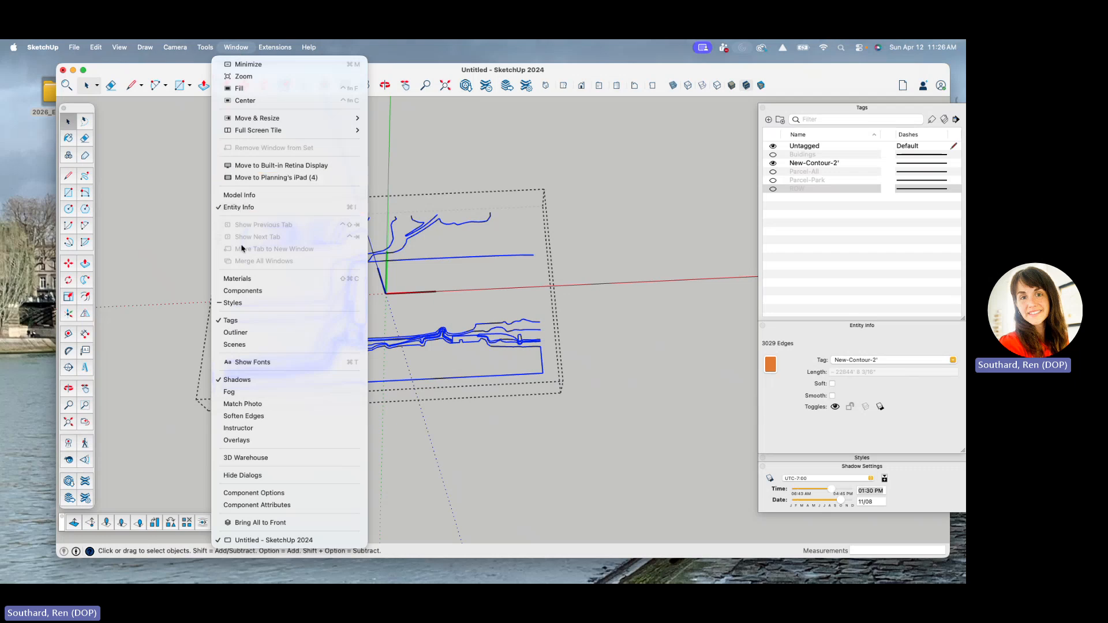
{"action": "left_click", "coordinate": [249, 392]}
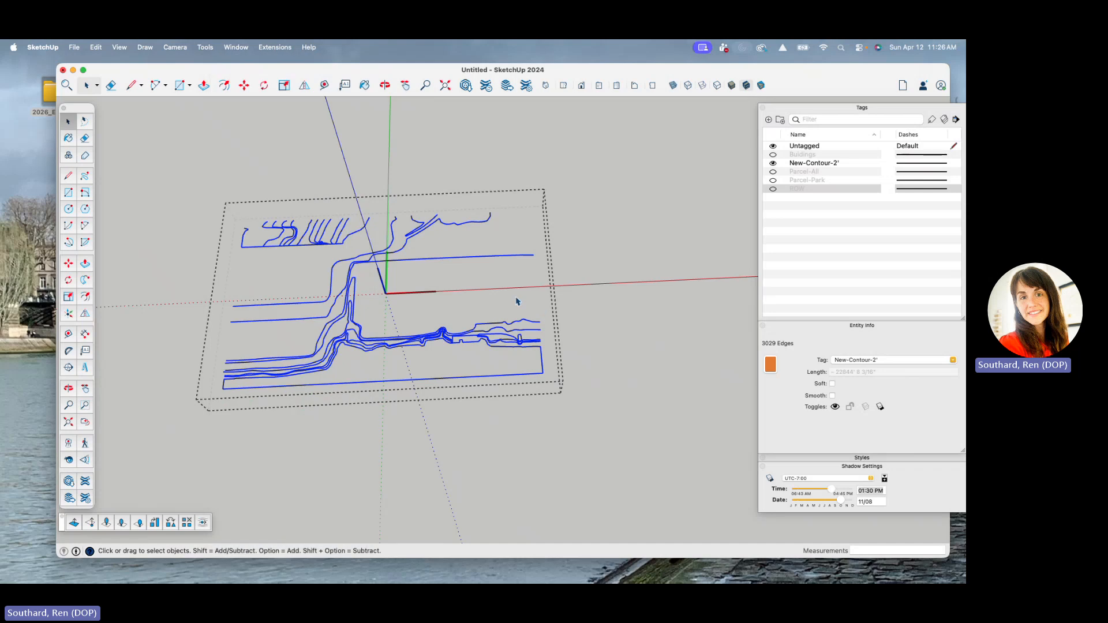
{"action": "middle_click_drag", "start_coordinate": [517, 302], "coordinate": [483, 285]}
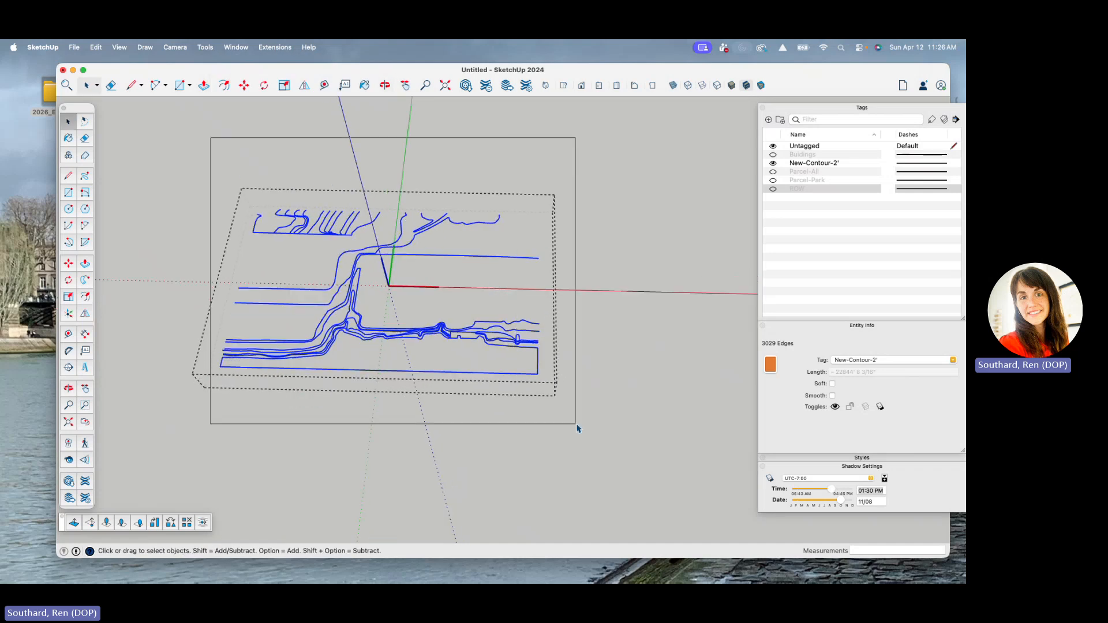
{"action": "left_click", "coordinate": [952, 360]}
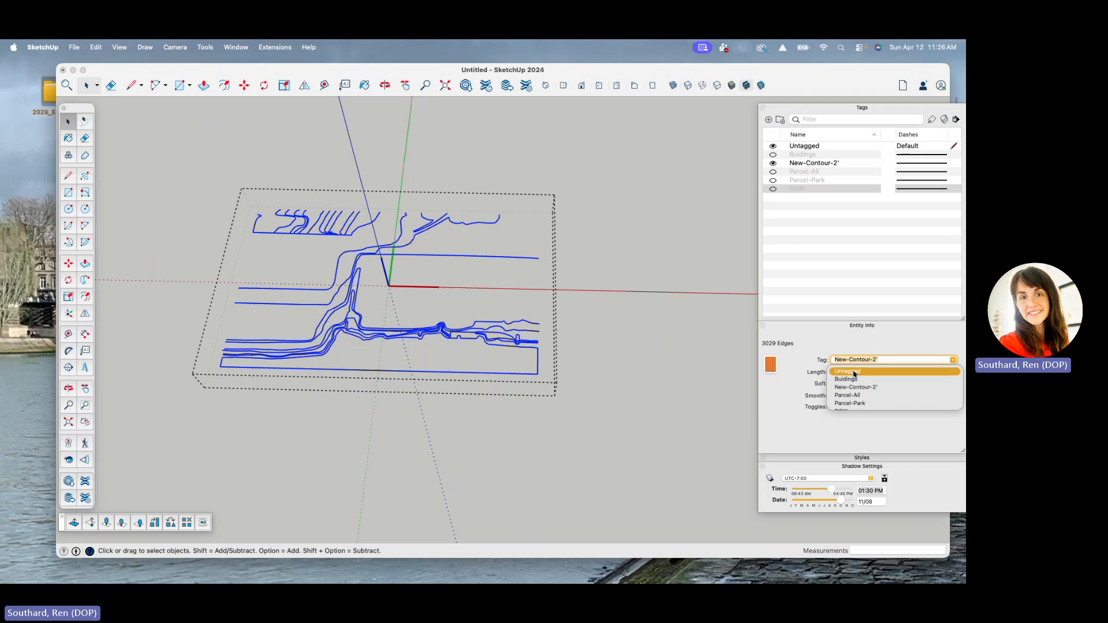
{"action": "left_click", "coordinate": [854, 373]}
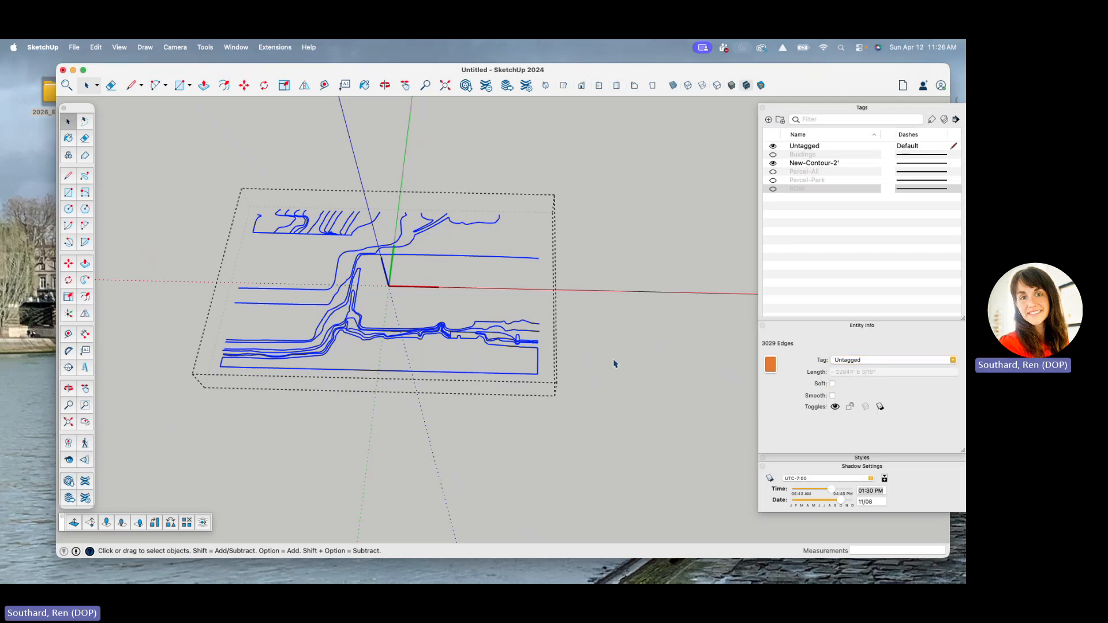
{"action": "left_click", "coordinate": [645, 375]}
- Select the contour component to check its tag and rename that tag Contour-2'
{"action": "left_click", "coordinate": [521, 345]}
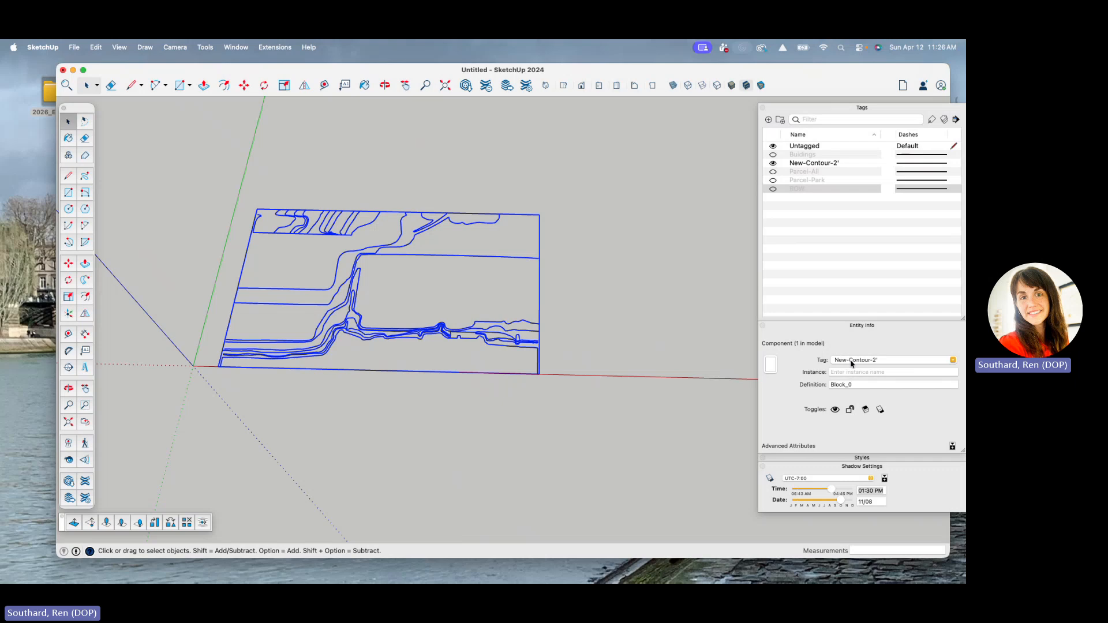
{"action": "left_click", "coordinate": [803, 164]}
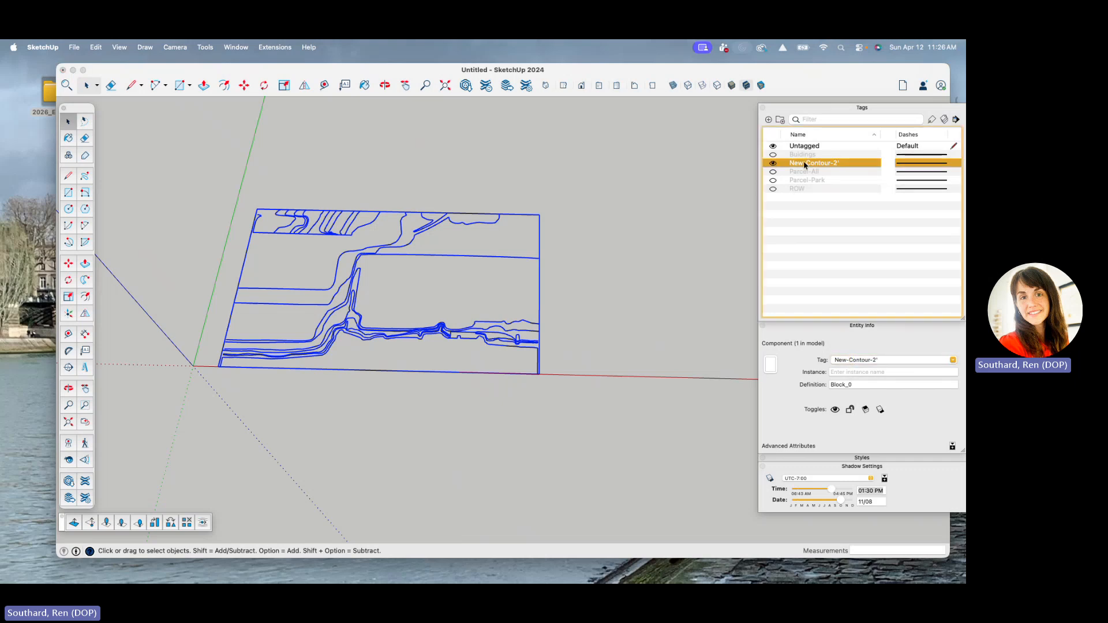
{"action": "left_click", "coordinate": [803, 163]}
{"action": "left_click", "coordinate": [805, 163]}
{"action": "key", "text": "BackSpace"}
{"action": "key", "text": "BackSpace"}
{"action": "key", "text": "BackSpace"}
{"action": "key", "text": "BackSpace"}
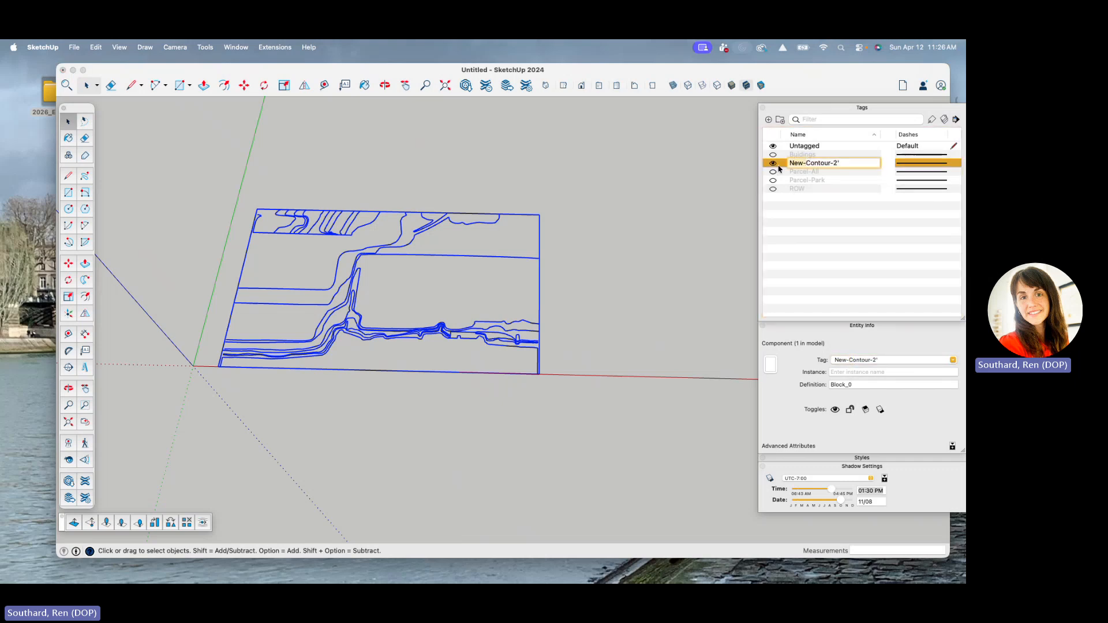
{"action": "left_click", "coordinate": [727, 205]}
{"action": "scroll", "coordinate": [414, 321], "scroll_direction": "up", "scroll_amount": 4}
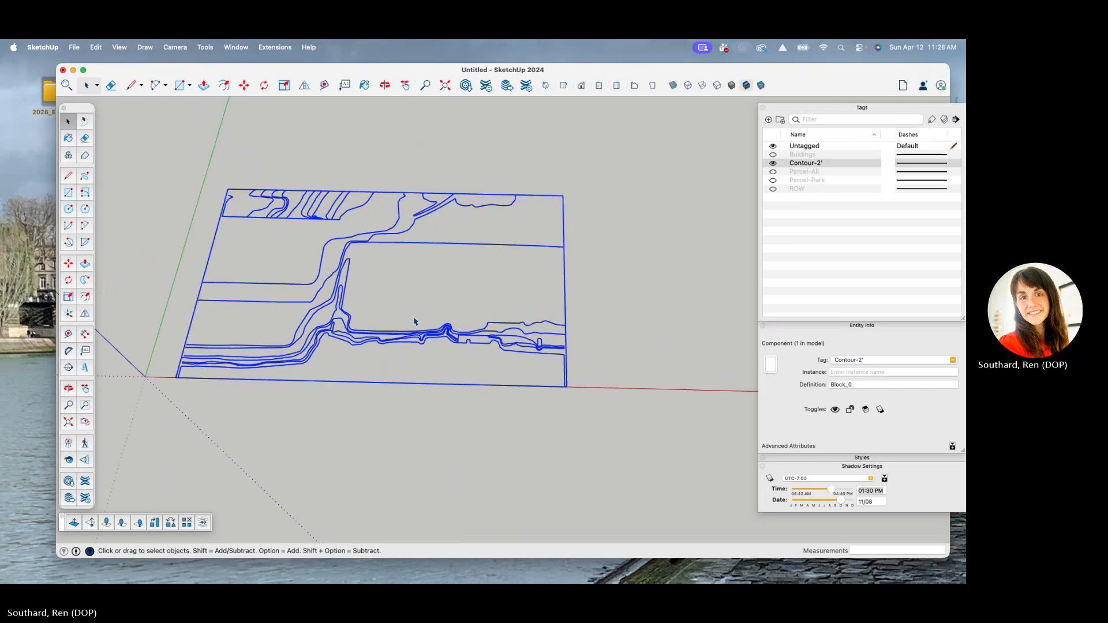
- Switch visibility from the Contour-2' tag to the Buidings tag and select the building linework to check its tag
{"action": "left_click", "coordinate": [773, 163]}
{"action": "left_click", "coordinate": [773, 154]}
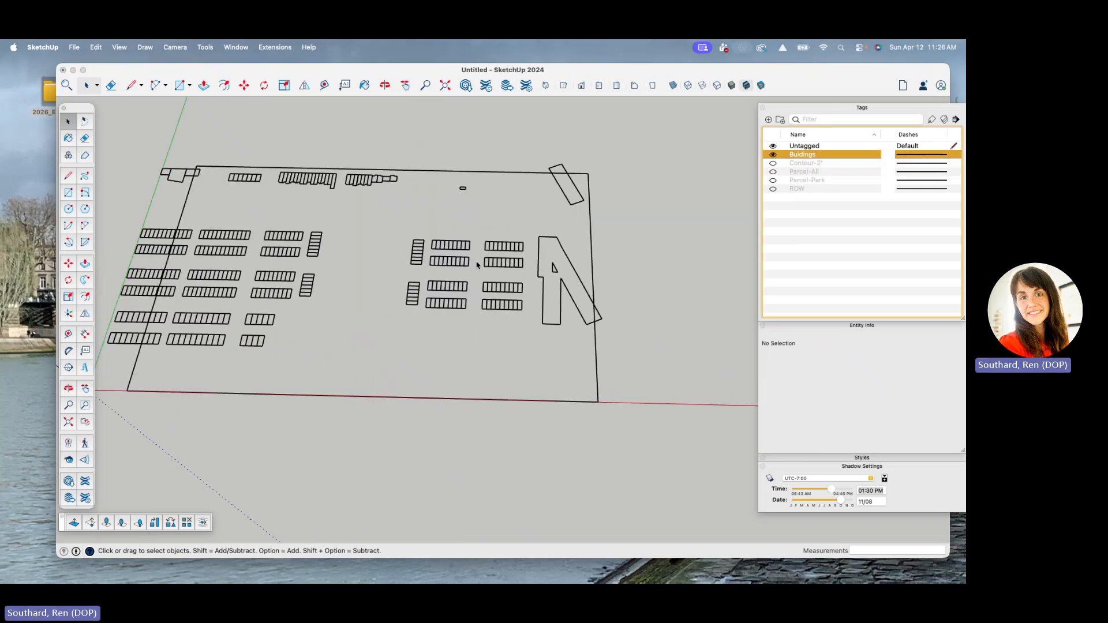
{"action": "left_click", "coordinate": [458, 199]}
{"action": "scroll", "coordinate": [458, 199], "scroll_direction": "down", "scroll_amount": 2}
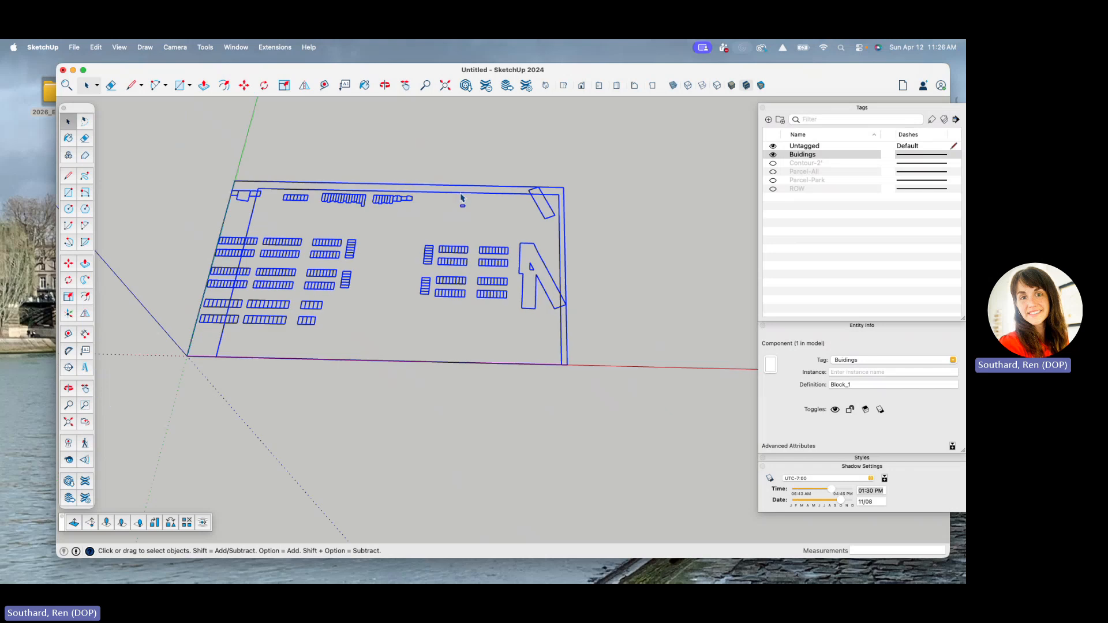
{"action": "left_click", "coordinate": [123, 130]}
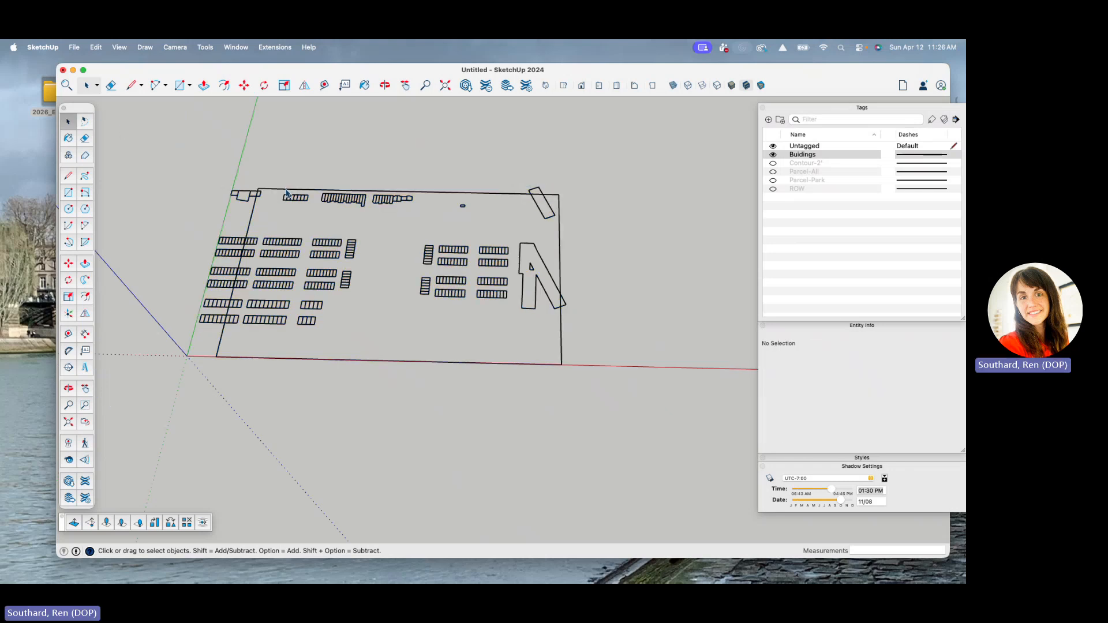
{"action": "left_click", "coordinate": [287, 194]}
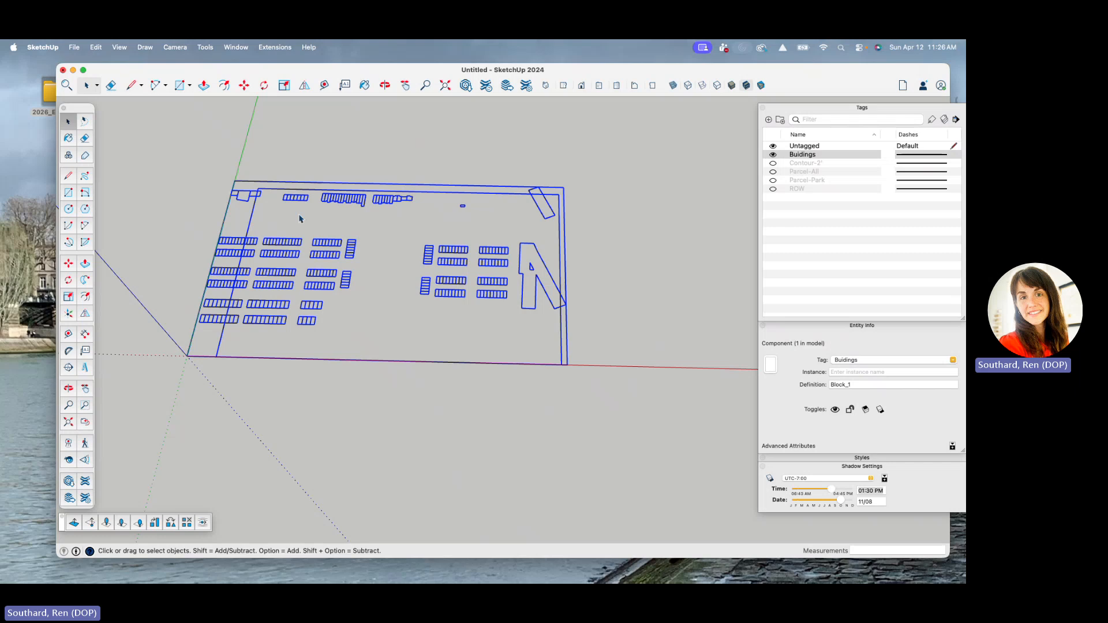
- Open the building component for editing, explode the nested building linework component inside it and close the component
{"action": "double_click", "coordinate": [328, 203]}
{"action": "scroll", "coordinate": [396, 243], "scroll_direction": "up", "scroll_amount": 2}
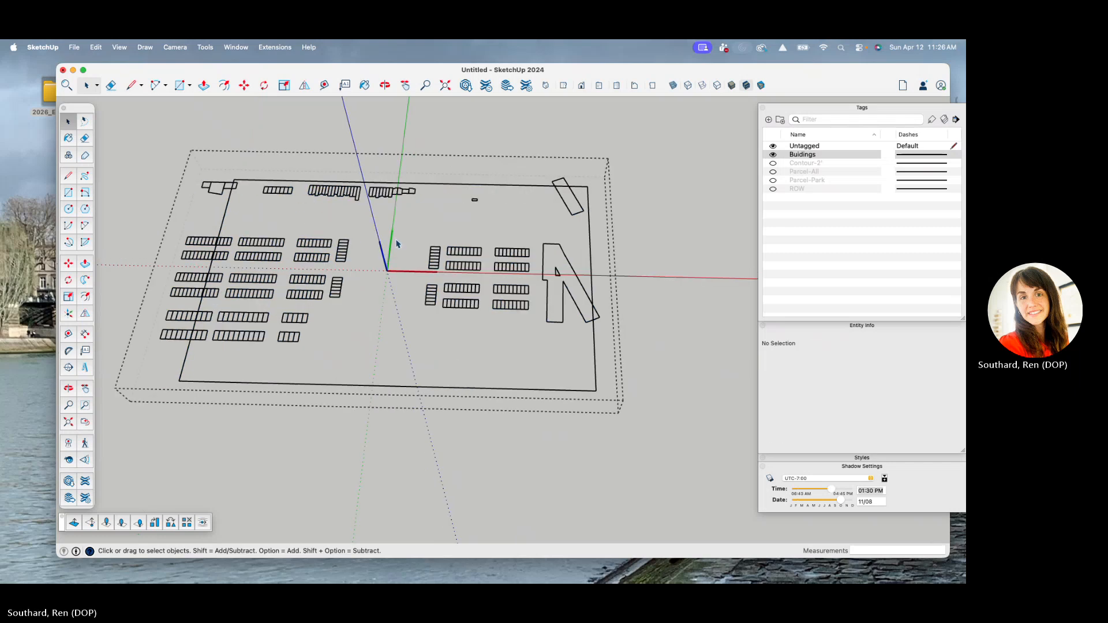
{"action": "scroll", "coordinate": [397, 243], "scroll_direction": "down", "scroll_amount": 2}
{"action": "left_click_drag", "start_coordinate": [168, 154], "coordinate": [663, 414]}
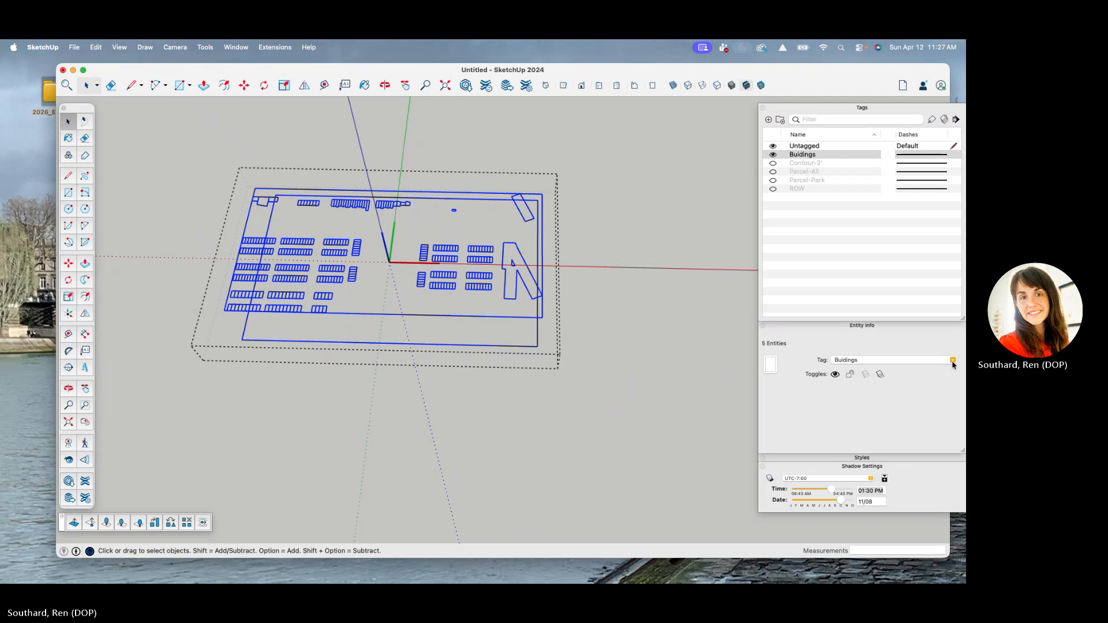
{"action": "left_click", "coordinate": [568, 309]}
{"action": "double_click", "coordinate": [531, 298]}
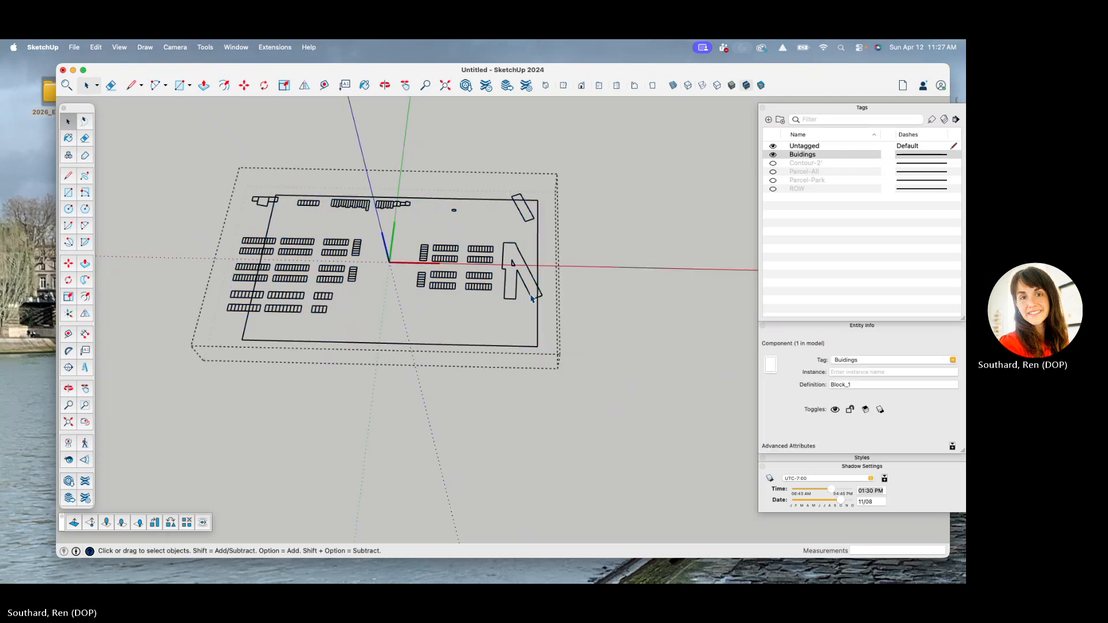
{"action": "left_click", "coordinate": [532, 298]}
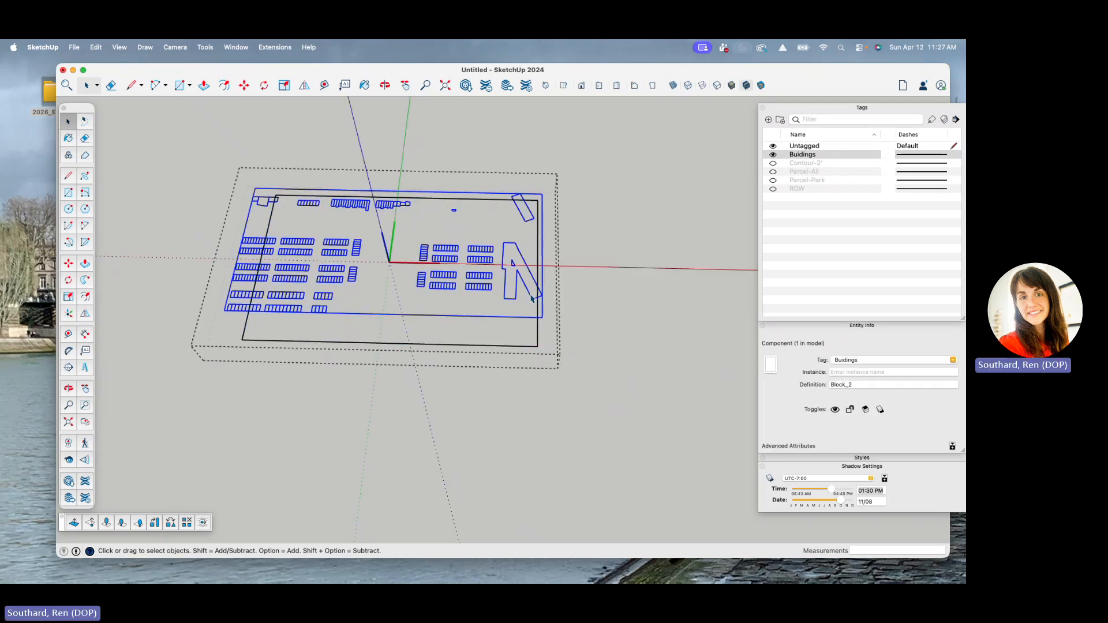
{"action": "right_click", "coordinate": [531, 299]}
{"action": "left_click", "coordinate": [561, 378]}
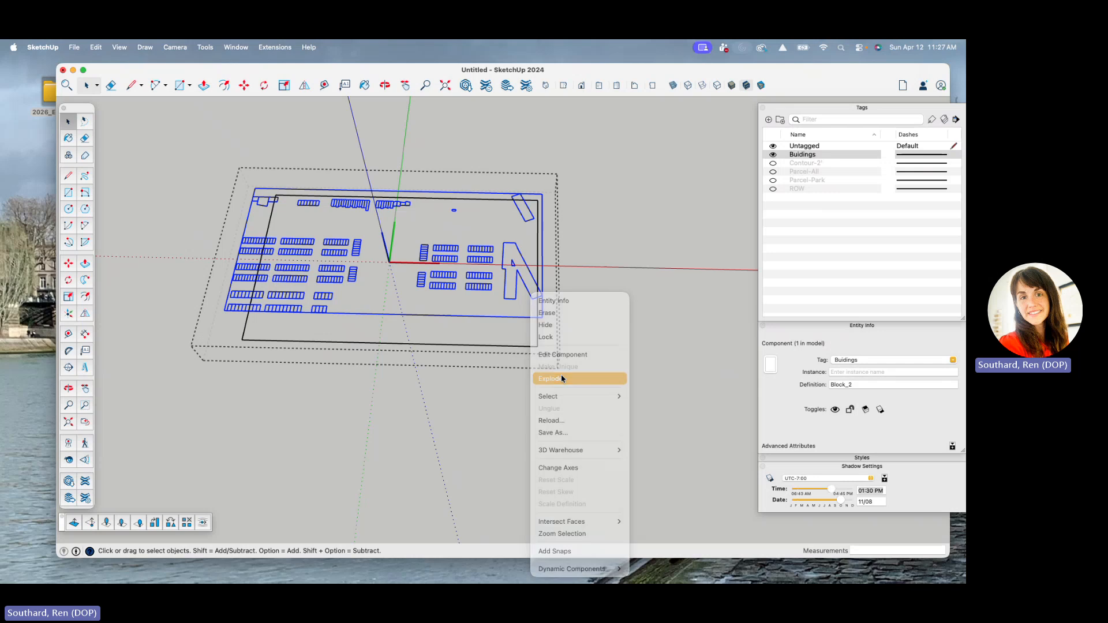
{"action": "left_click", "coordinate": [574, 343]}
- Reopen the building component and inspect the linework inside it to check whether it consists of loose edges
{"action": "left_click", "coordinate": [539, 345]}
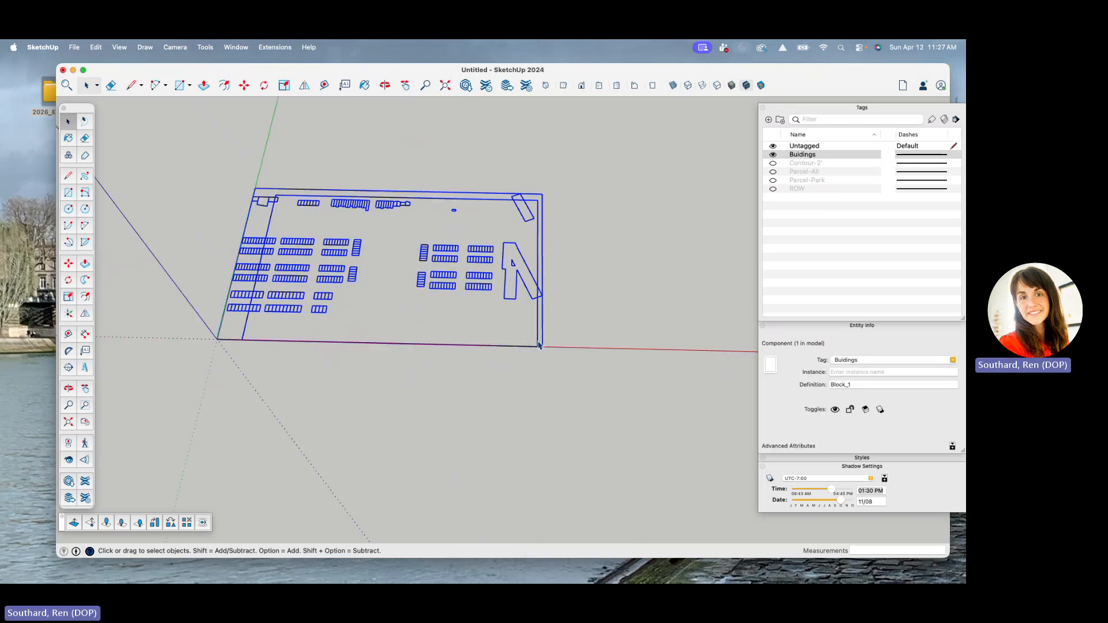
{"action": "double_click", "coordinate": [539, 345]}
{"action": "triple_click", "coordinate": [538, 345]}
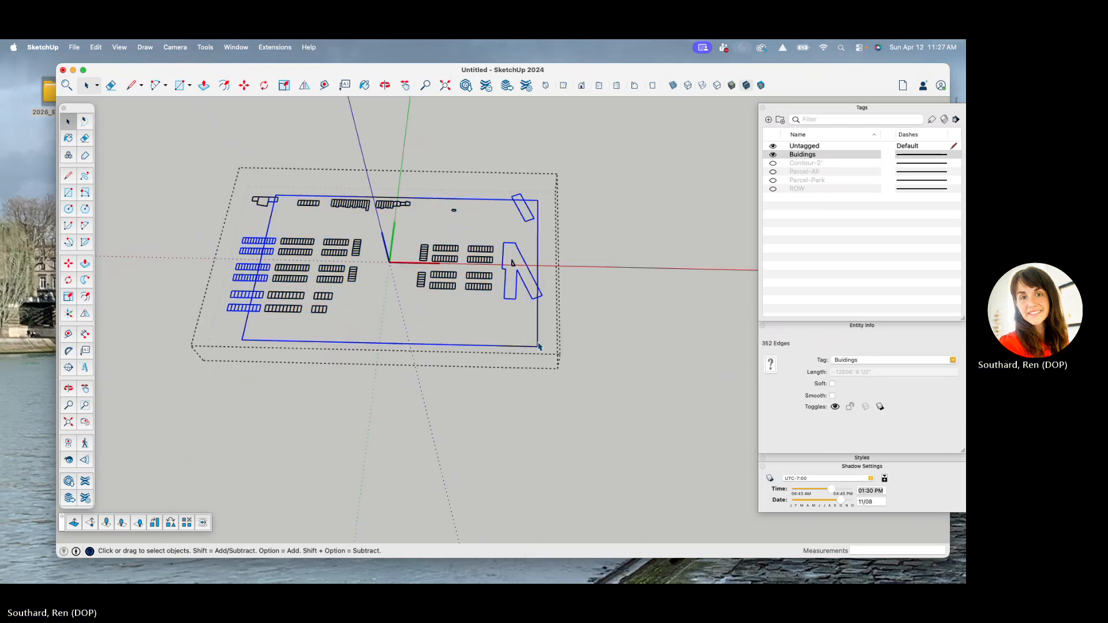
{"action": "right_click", "coordinate": [537, 345]}
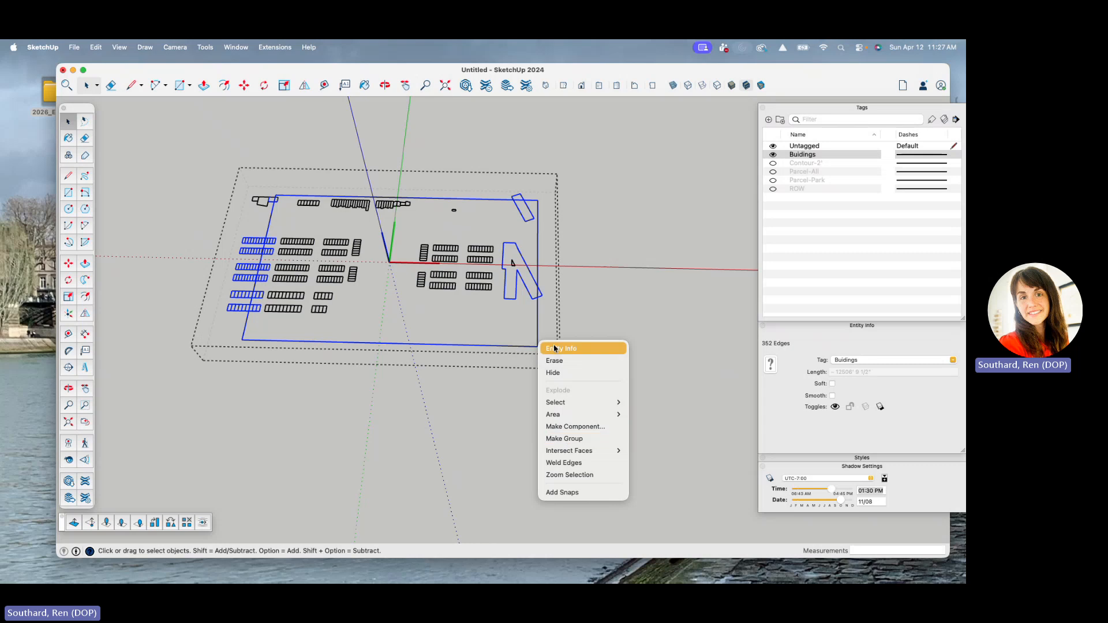
{"action": "left_click", "coordinate": [495, 415]}
{"action": "right_click", "coordinate": [534, 349]}
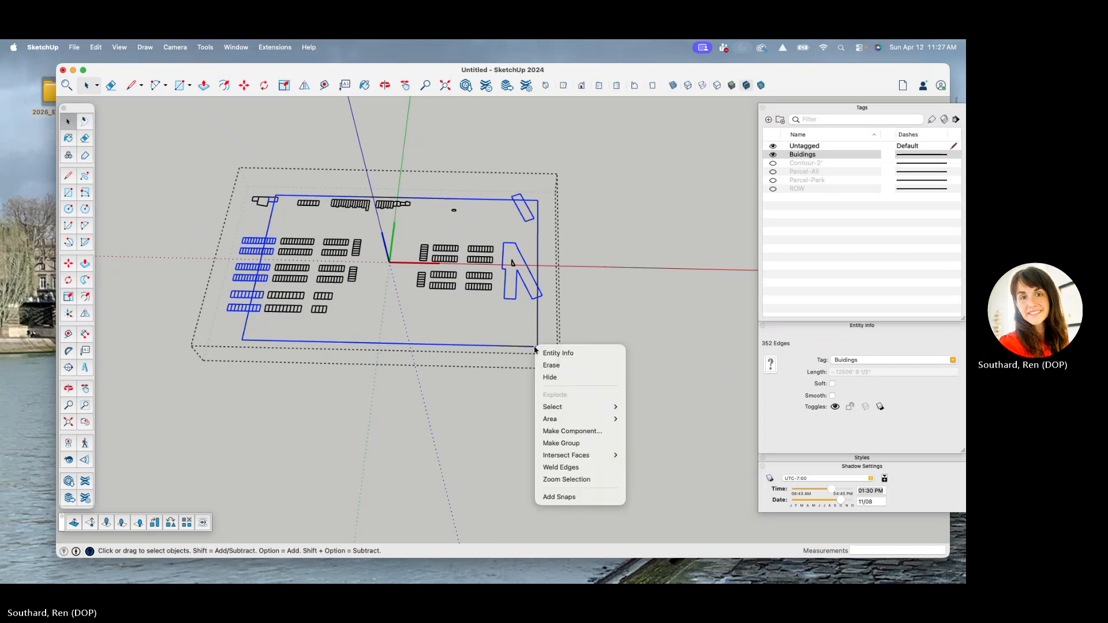
{"action": "left_click", "coordinate": [453, 390]}
{"action": "left_click", "coordinate": [246, 329]}
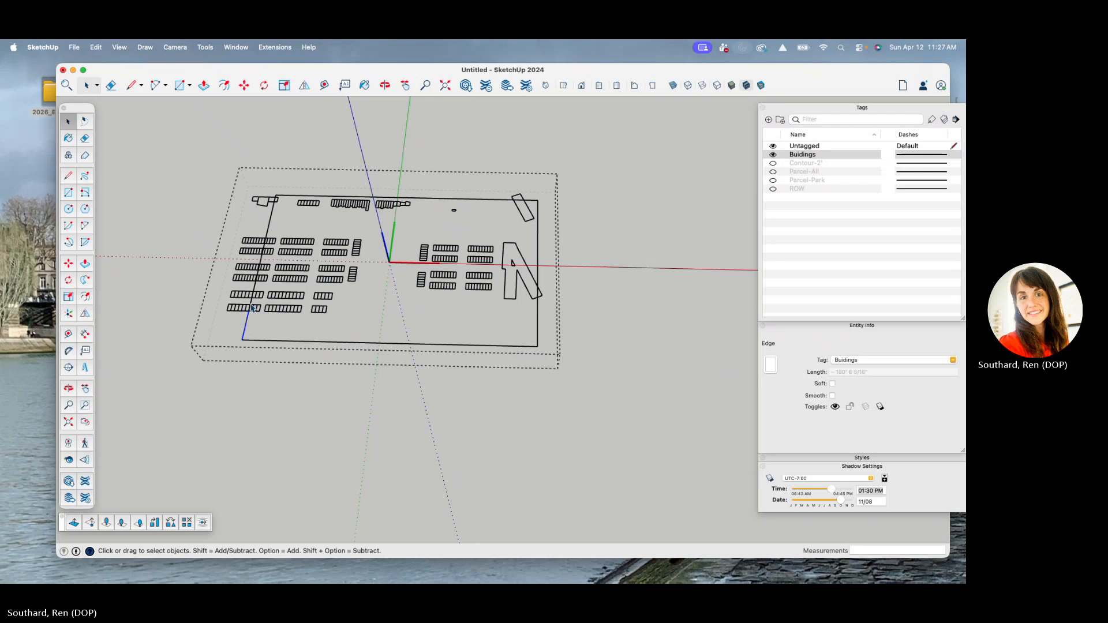
- Set the tag of all linework inside the building component to Untagged, then close the component and check its own tag
{"action": "scroll", "coordinate": [442, 366], "scroll_direction": "down", "scroll_amount": 2}
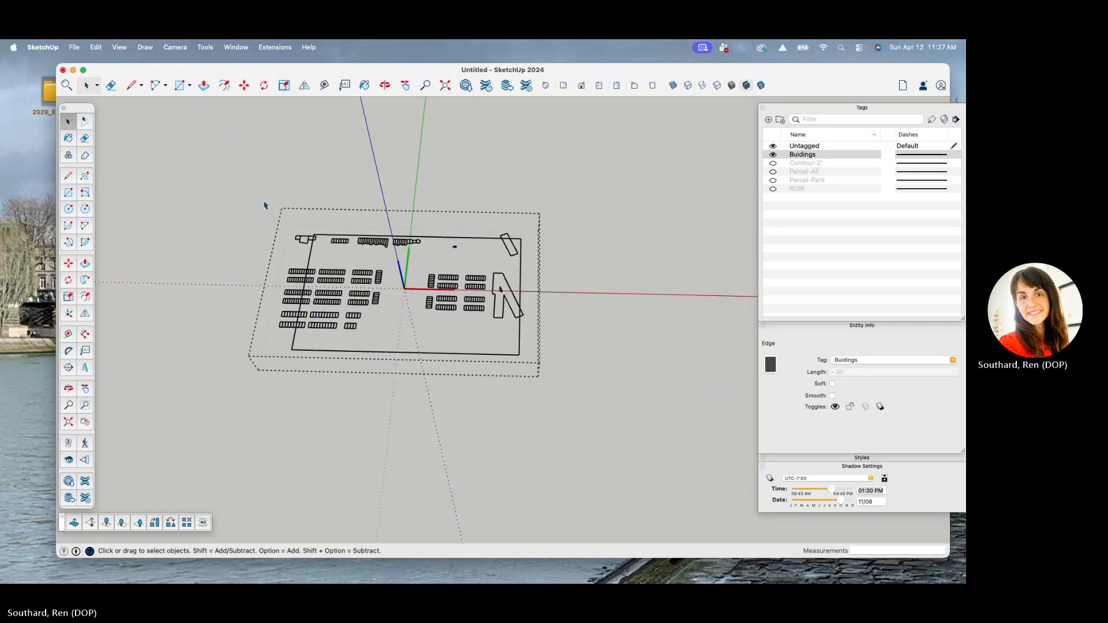
{"action": "left_click_drag", "start_coordinate": [264, 205], "coordinate": [589, 398]}
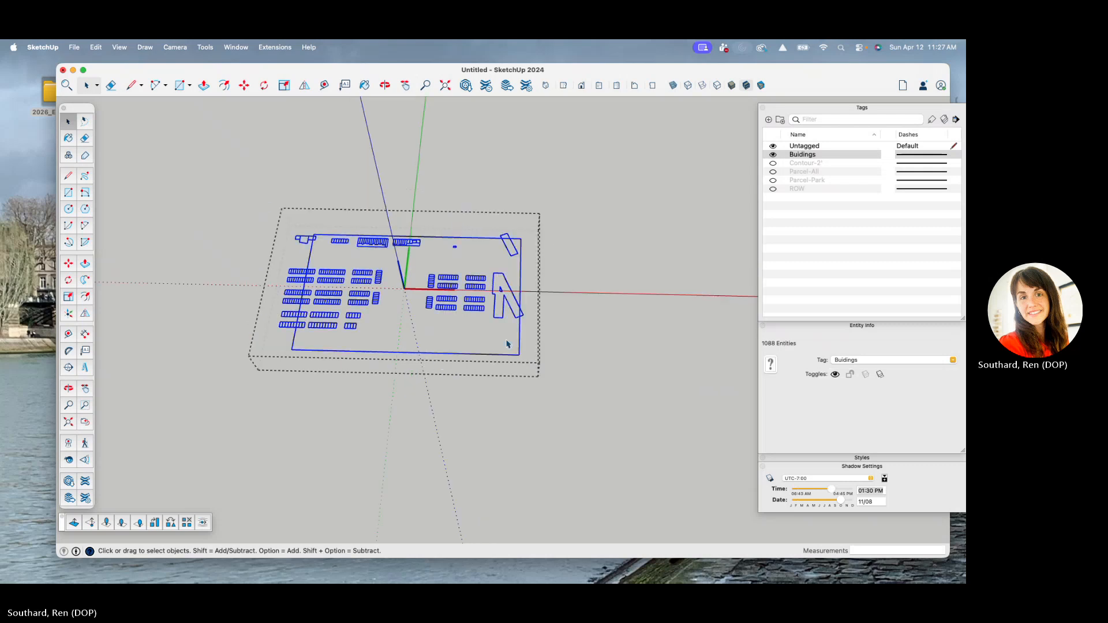
{"action": "left_click", "coordinate": [952, 361]}
{"action": "left_click", "coordinate": [852, 368]}
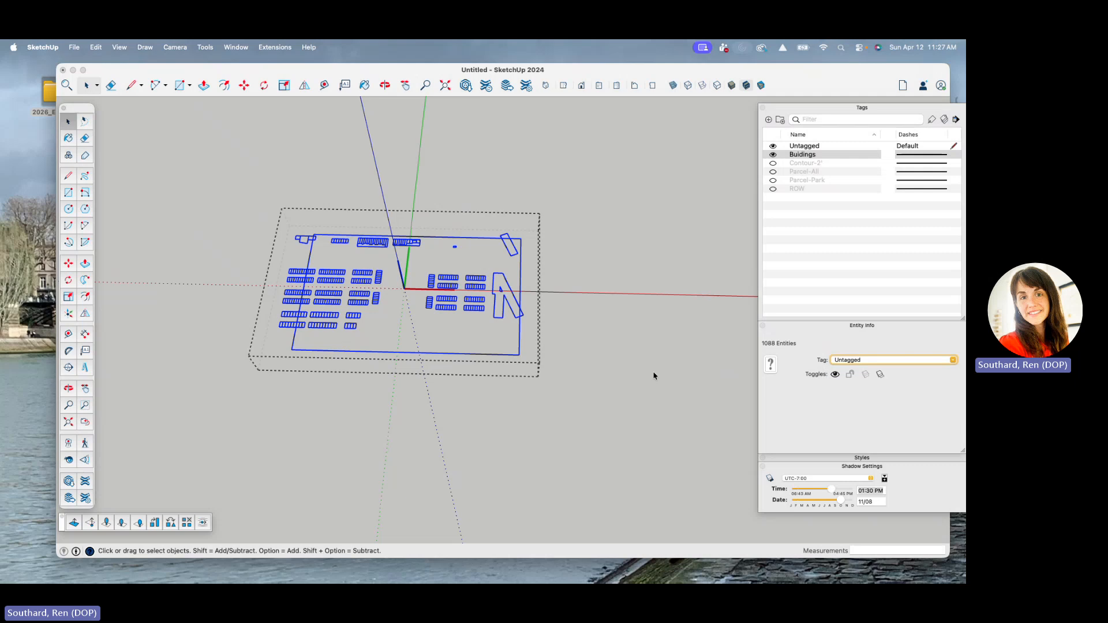
{"action": "left_click", "coordinate": [552, 365]}
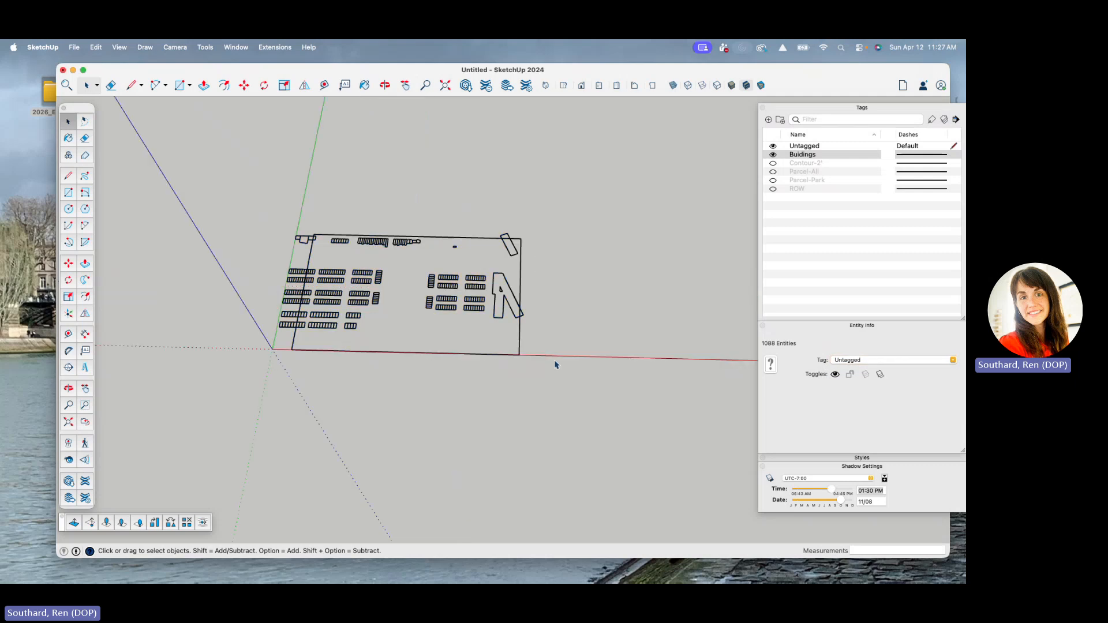
{"action": "left_click", "coordinate": [515, 313]}
{"action": "left_click", "coordinate": [677, 220]}
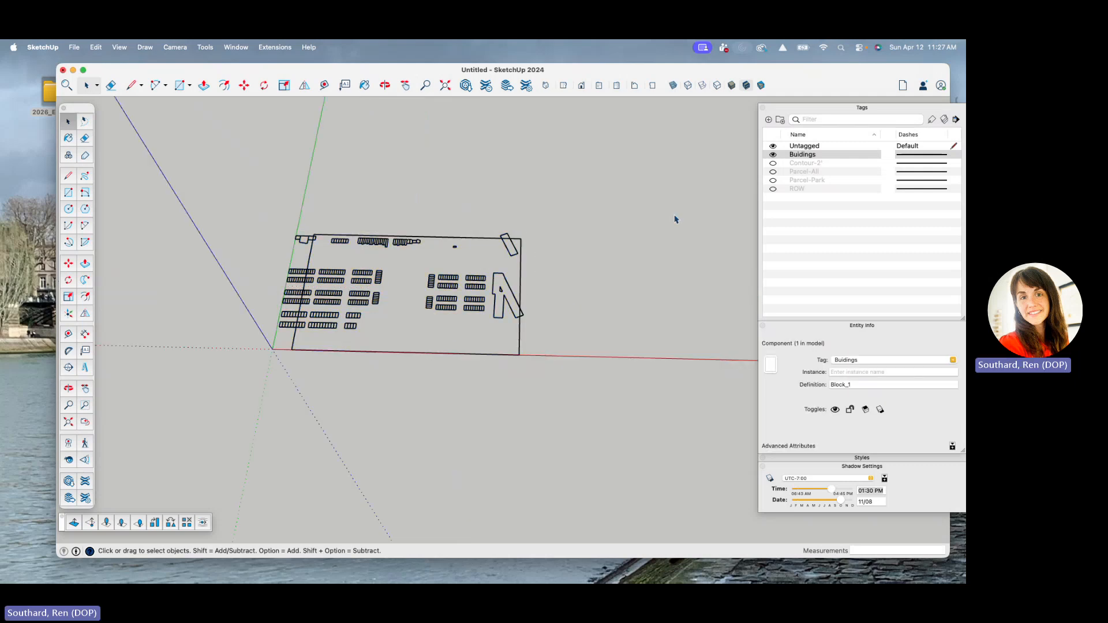
- Switch visibility from the Buidings tag to Parcel-All, then open the parcel component and select all of its linework
{"action": "left_click", "coordinate": [774, 155]}
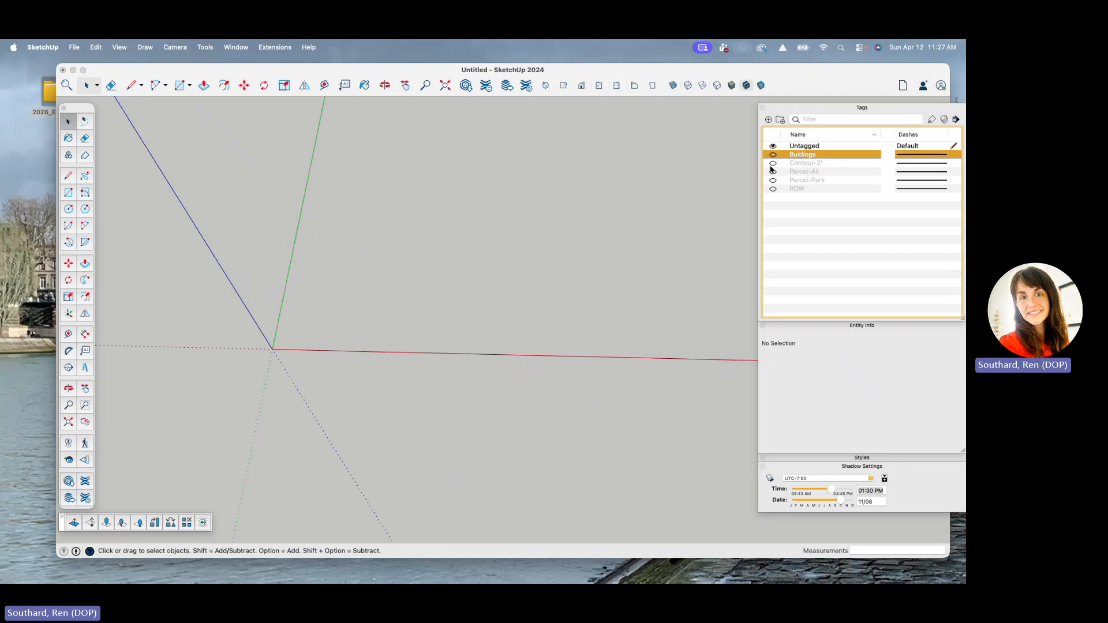
{"action": "left_click", "coordinate": [773, 172]}
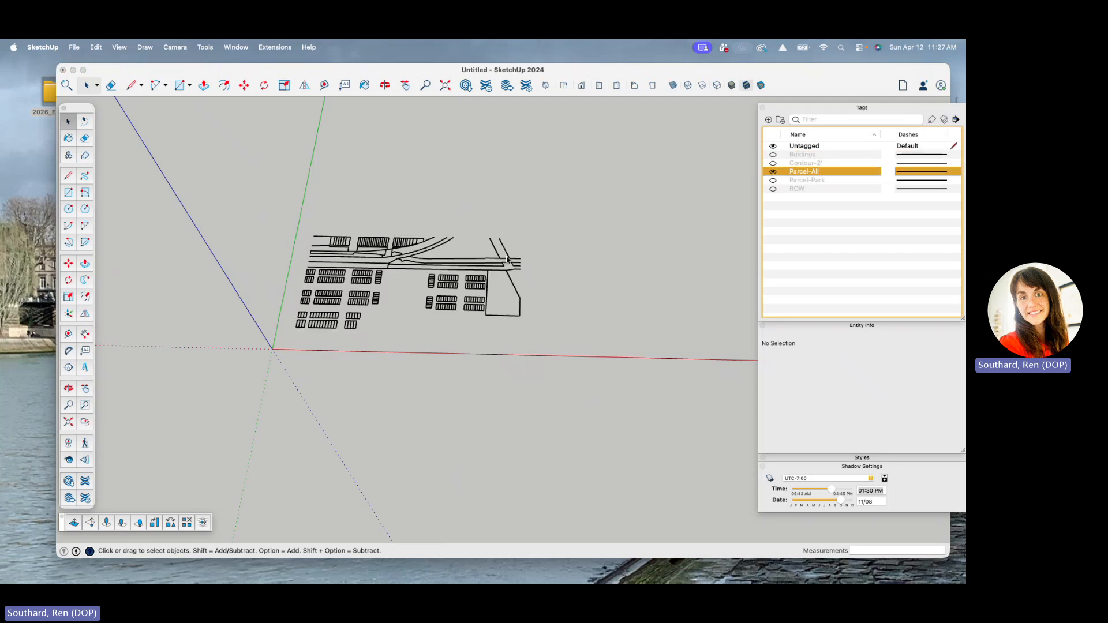
{"action": "left_click", "coordinate": [505, 275]}
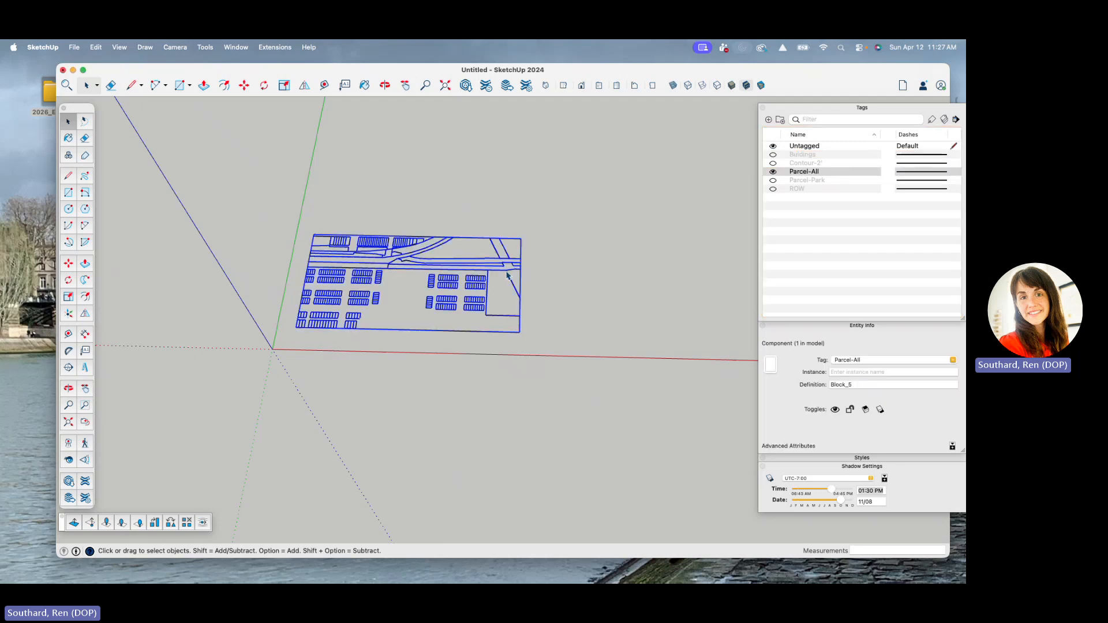
{"action": "double_click", "coordinate": [507, 275]}
{"action": "left_click_drag", "start_coordinate": [260, 173], "coordinate": [578, 362]}
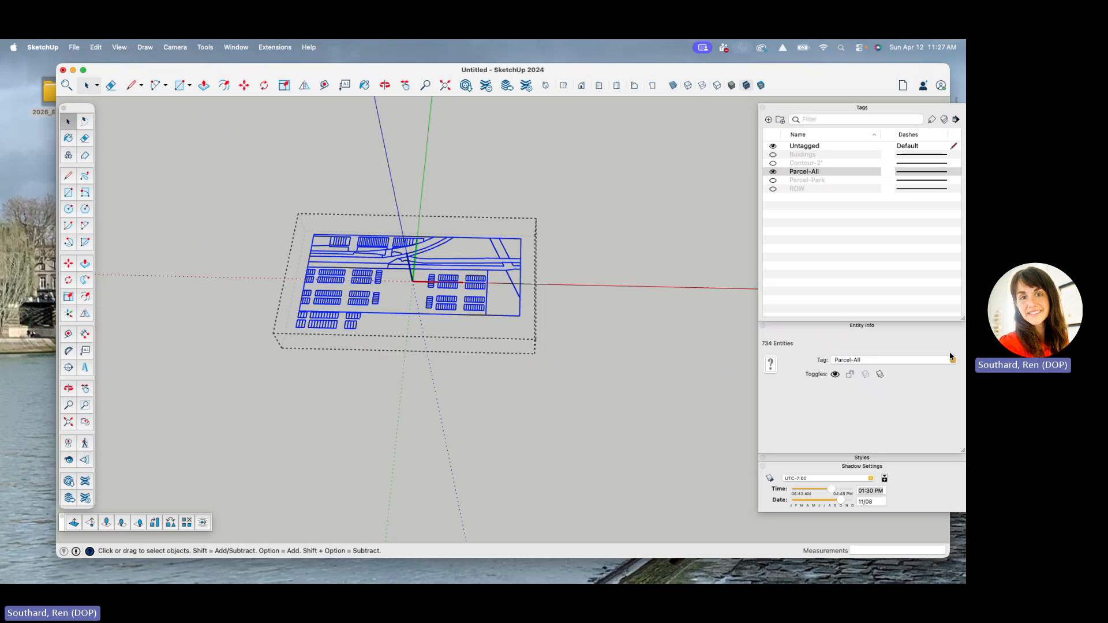
- Change the selected parcel linework's tag to Untagged and close the component
{"action": "left_click", "coordinate": [953, 360]}
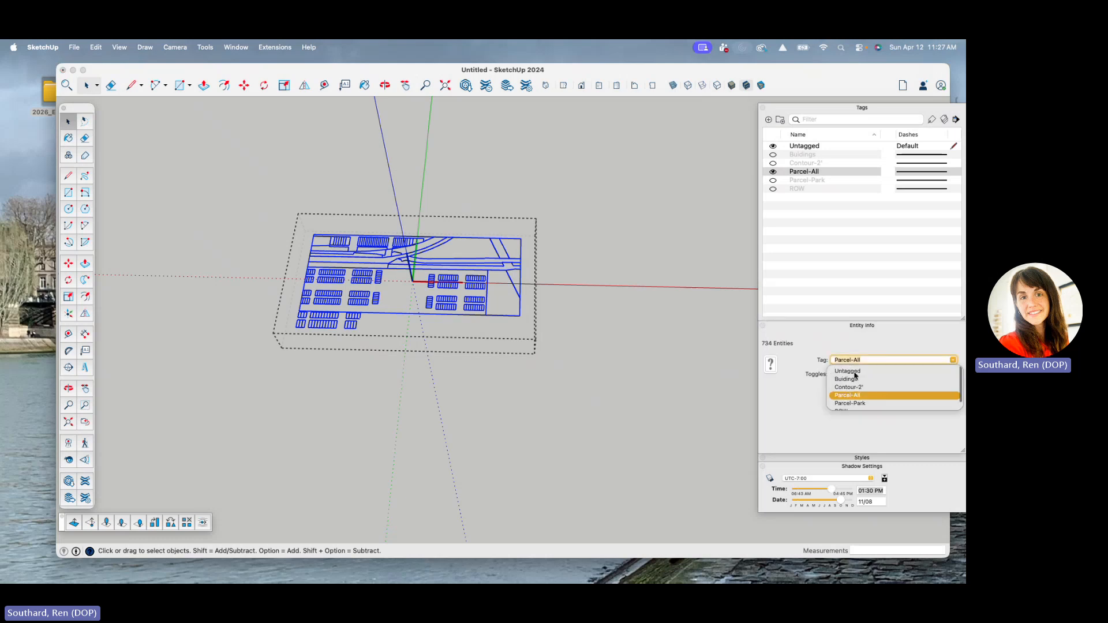
{"action": "left_click", "coordinate": [857, 371]}
{"action": "left_click", "coordinate": [774, 172]}
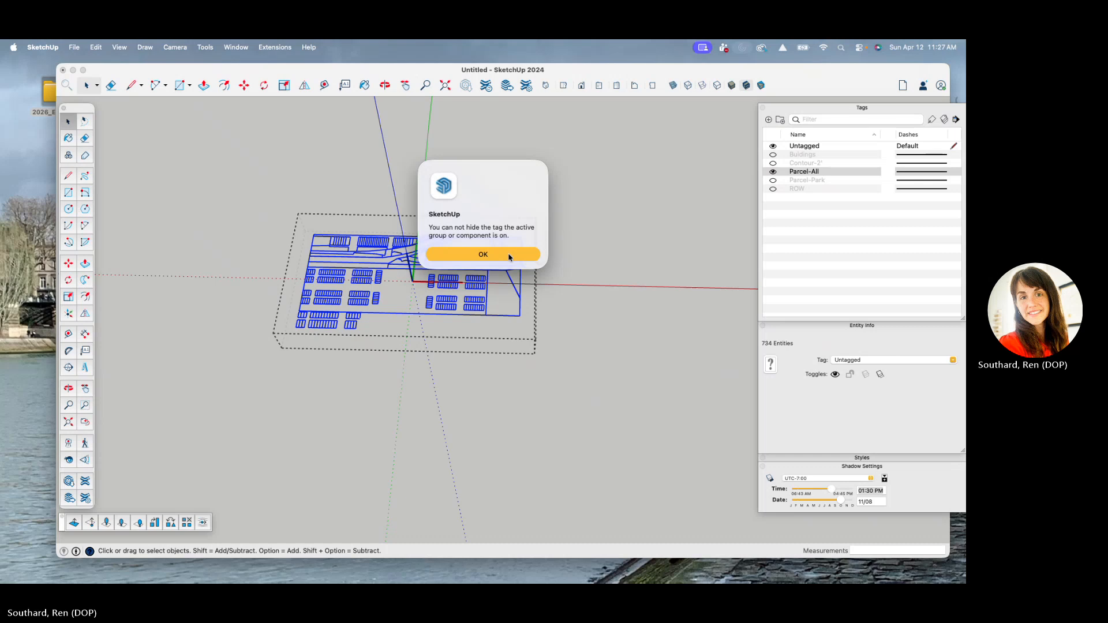
{"action": "left_click", "coordinate": [509, 255]}
{"action": "left_click", "coordinate": [571, 245]}
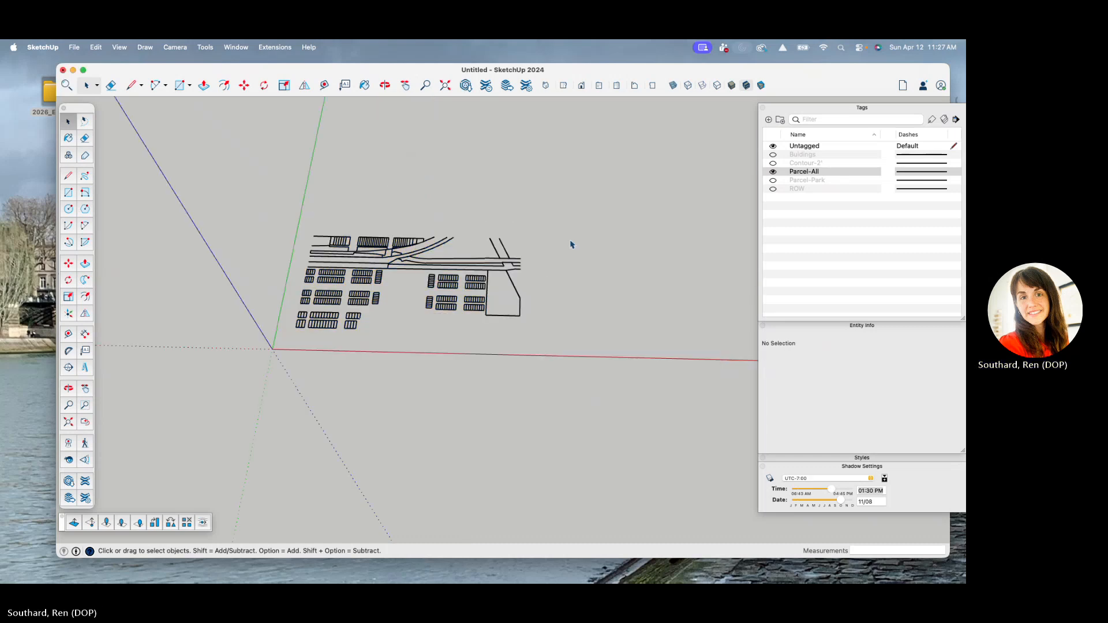
- Switch visibility from the Parcel-All tag to Parcel-Park and select the whole park outline to check its entity type and tag
{"action": "left_click", "coordinate": [773, 172]}
{"action": "left_click", "coordinate": [774, 181]}
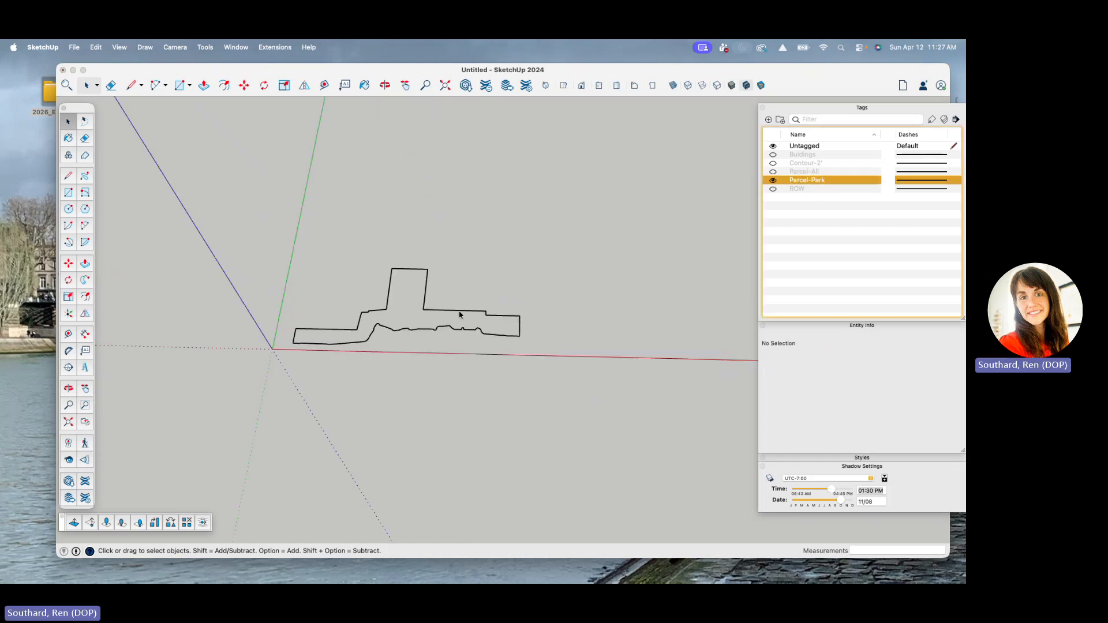
{"action": "left_click", "coordinate": [460, 315]}
{"action": "left_click", "coordinate": [461, 315]}
{"action": "left_click_drag", "start_coordinate": [258, 246], "coordinate": [594, 398]}
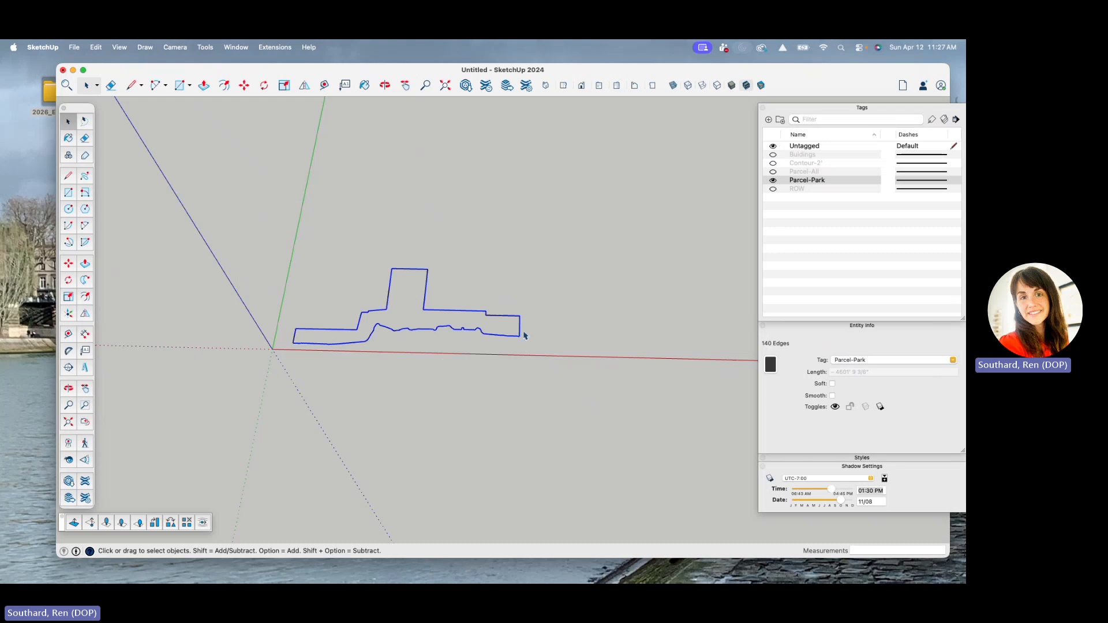
{"action": "right_click", "coordinate": [495, 337]}
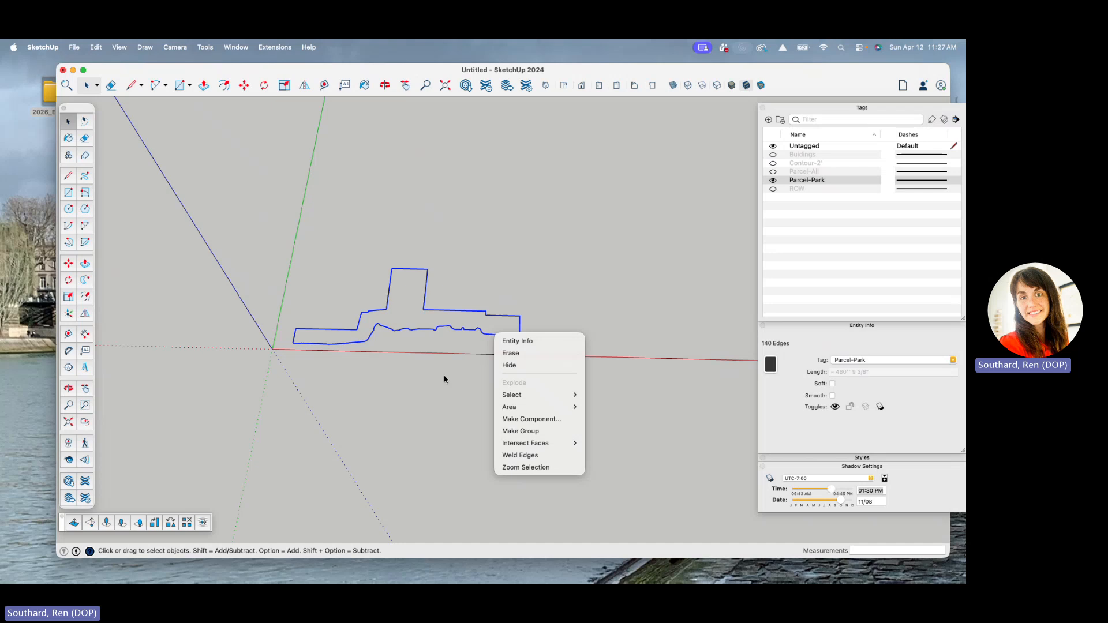
{"action": "left_click", "coordinate": [386, 322]}
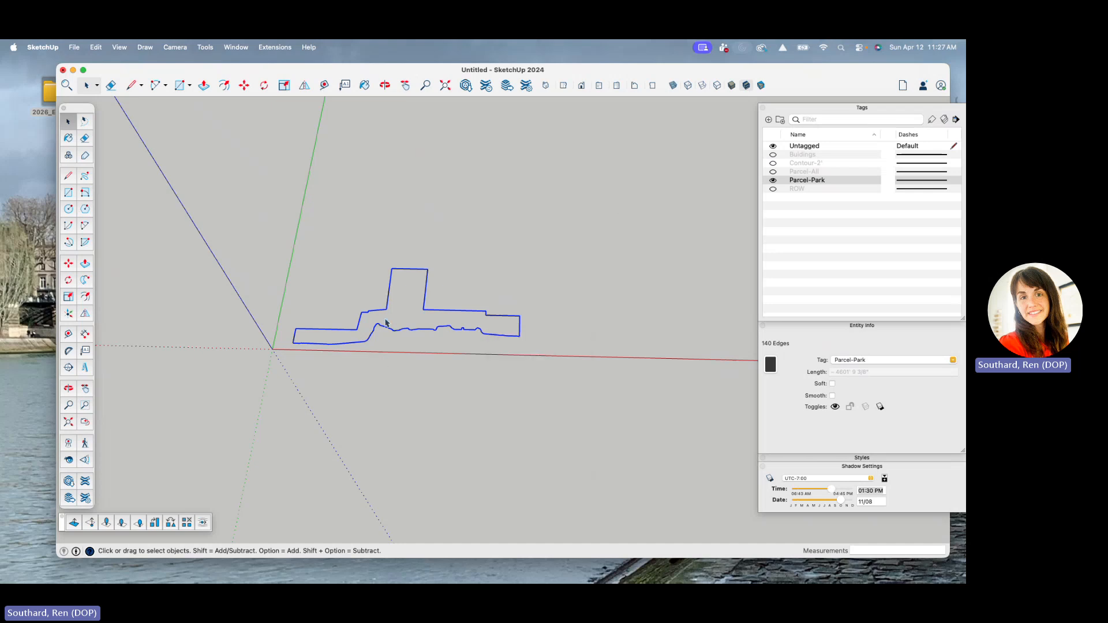
- Inspect individual segments of the park parcel outline to check whether they are loose, ungrouped edges
{"action": "left_click", "coordinate": [391, 330]}
{"action": "scroll", "coordinate": [402, 332], "scroll_direction": "down", "scroll_amount": 2}
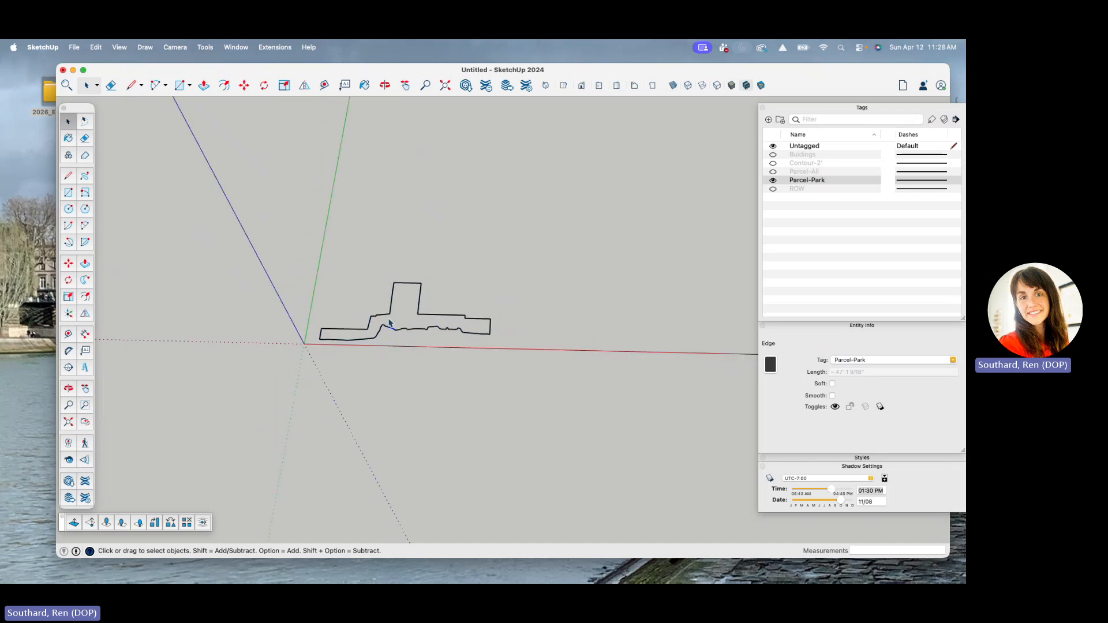
{"action": "scroll", "coordinate": [398, 332], "scroll_direction": "up", "scroll_amount": 3}
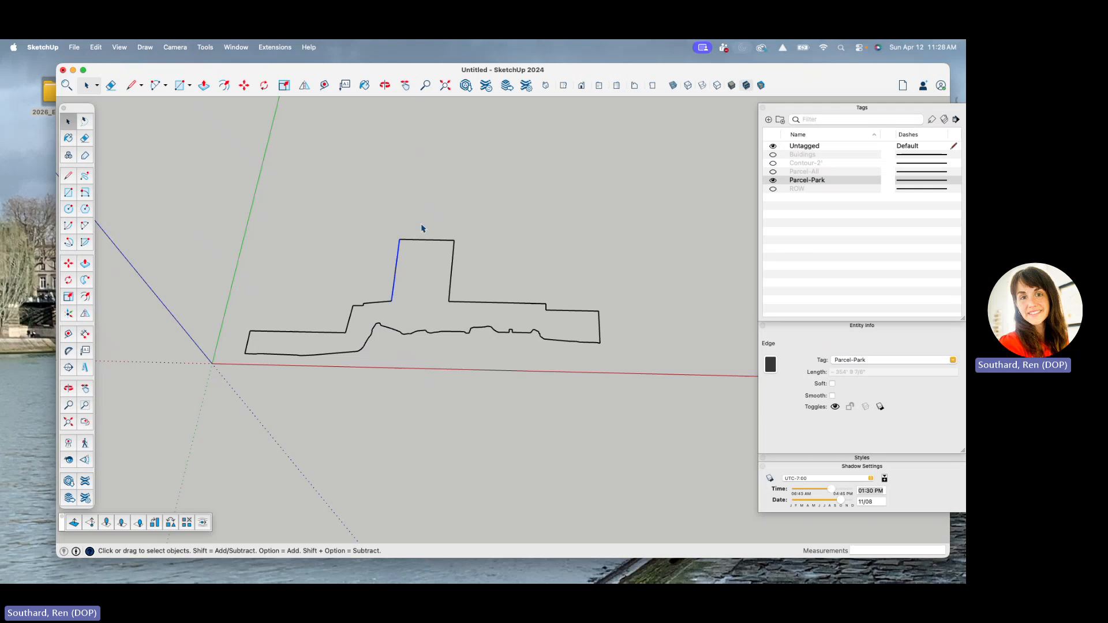
{"action": "left_click", "coordinate": [415, 243]}
{"action": "left_click", "coordinate": [416, 243]}
{"action": "left_click", "coordinate": [457, 302]}
{"action": "scroll", "coordinate": [456, 309], "scroll_direction": "down", "scroll_amount": 3}
{"action": "scroll", "coordinate": [412, 321], "scroll_direction": "up", "scroll_amount": 4}
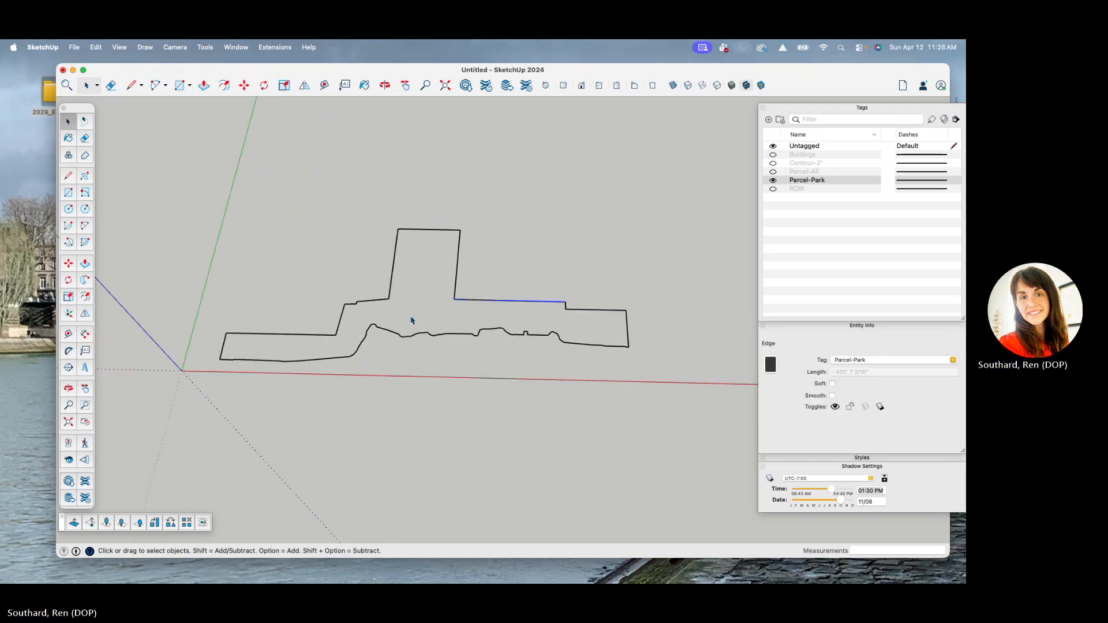
{"action": "scroll", "coordinate": [412, 321], "scroll_direction": "down", "scroll_amount": 2}
- Make a group from all the park outline edges and assign the group the Parcel-Park tag
{"action": "left_click_drag", "start_coordinate": [249, 167], "coordinate": [601, 394]}
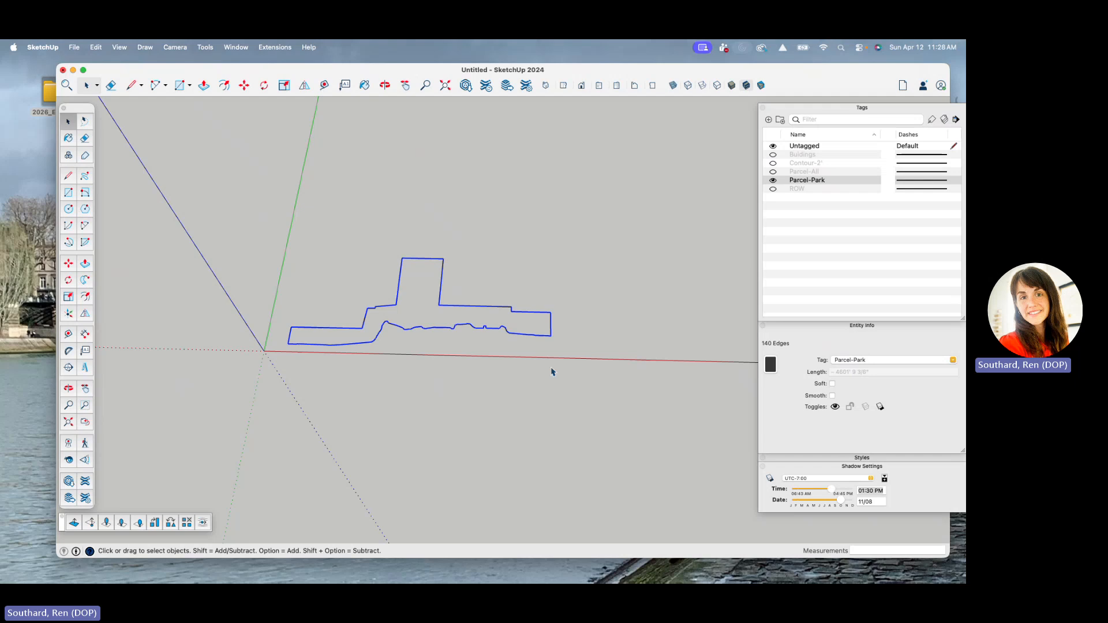
{"action": "scroll", "coordinate": [453, 286], "scroll_direction": "down", "scroll_amount": 1}
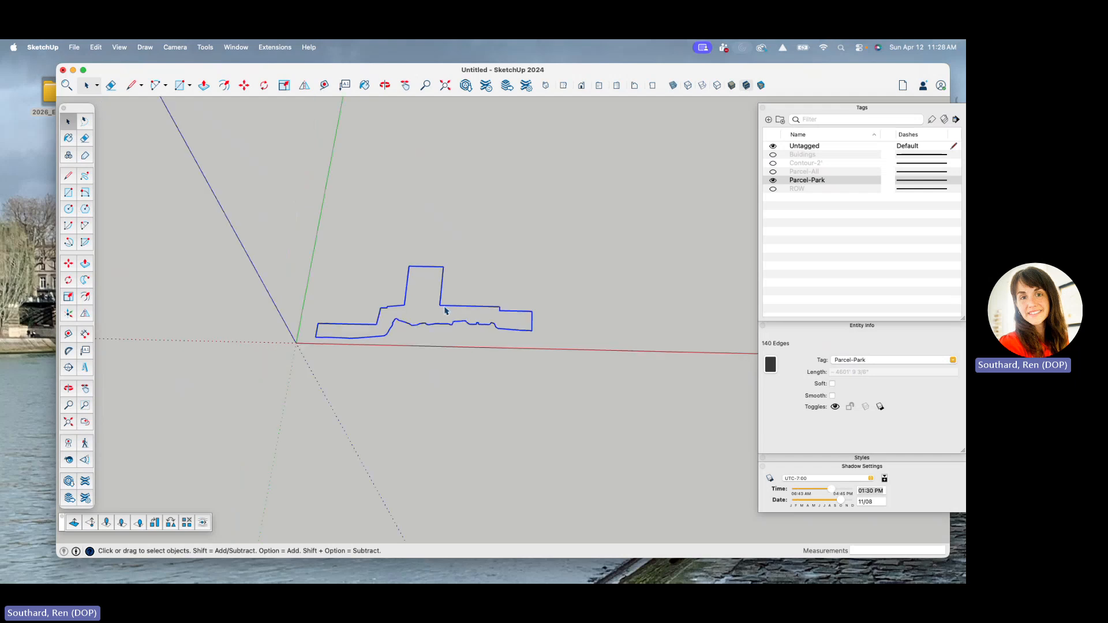
{"action": "scroll", "coordinate": [447, 300], "scroll_direction": "up", "scroll_amount": 2}
{"action": "right_click", "coordinate": [447, 308]}
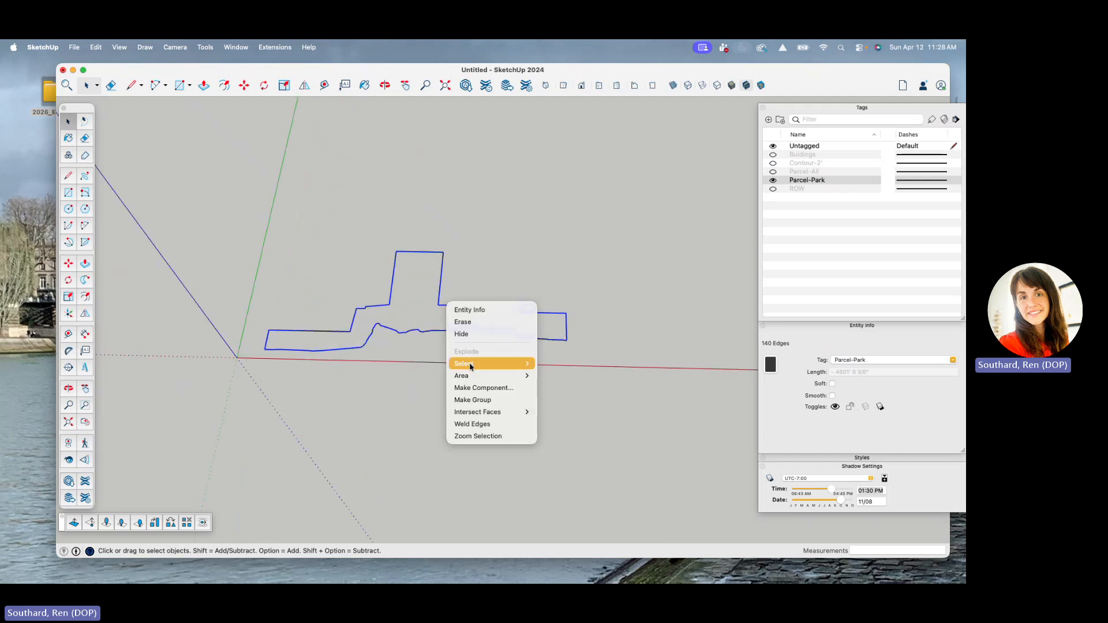
{"action": "left_click", "coordinate": [475, 398]}
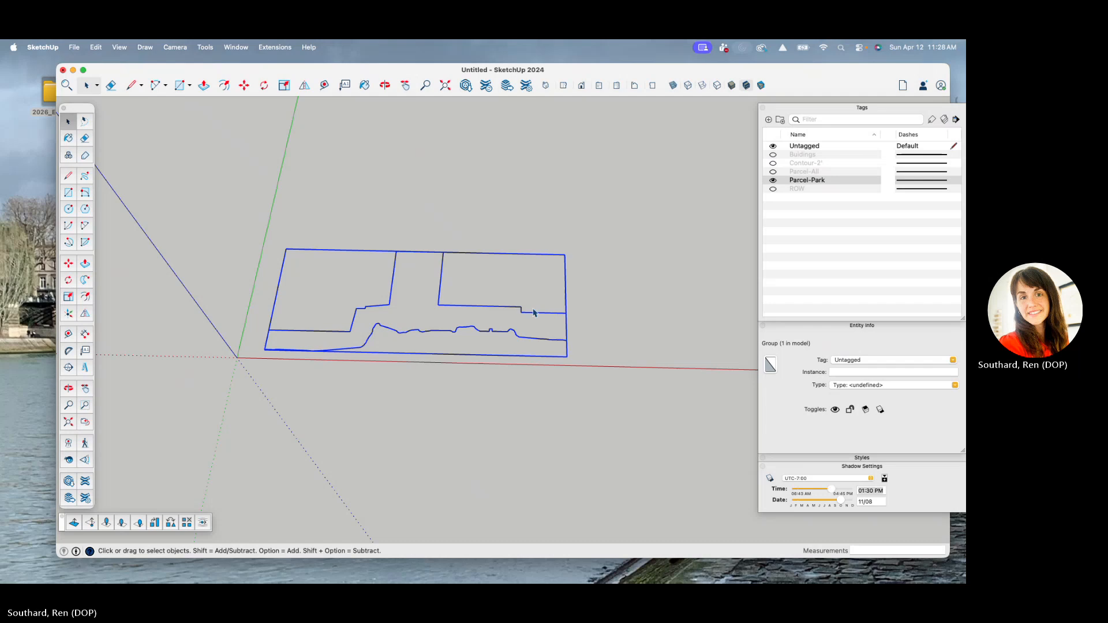
{"action": "left_click", "coordinate": [872, 359]}
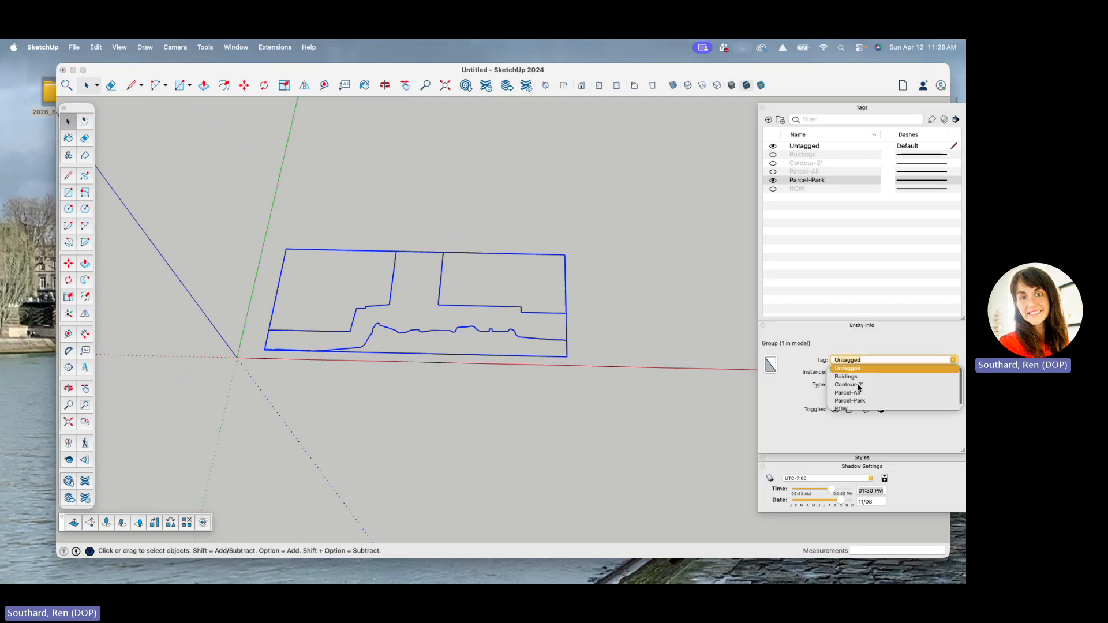
{"action": "left_click", "coordinate": [852, 401]}
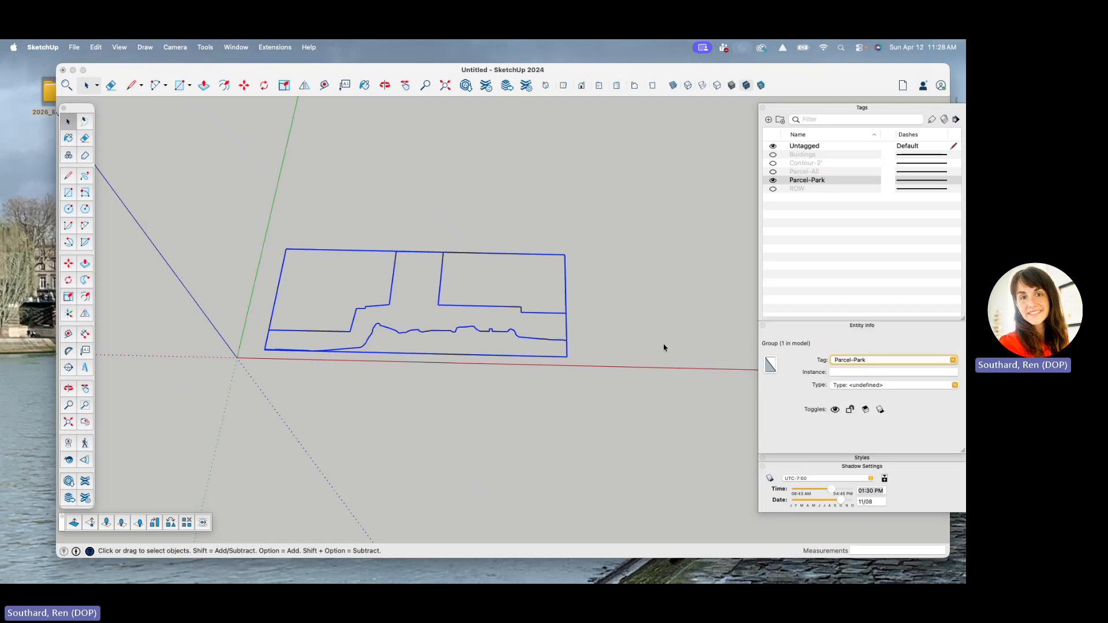
- Change the tag of all the edges inside the park outline group to Untagged and close the group
{"action": "left_click", "coordinate": [545, 318]}
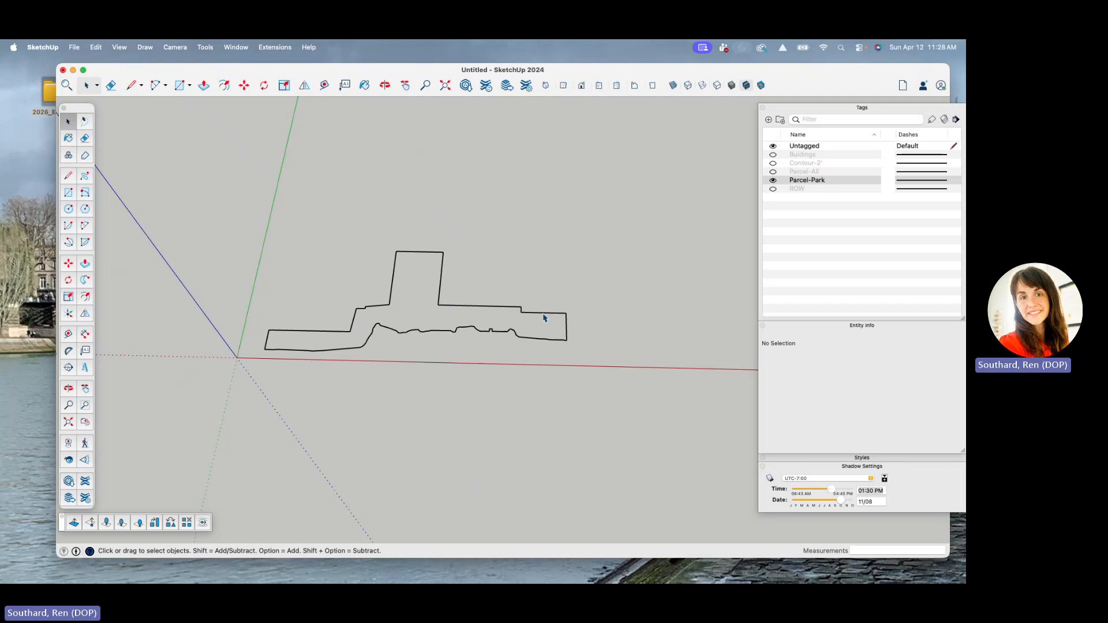
{"action": "triple_click", "coordinate": [517, 307]}
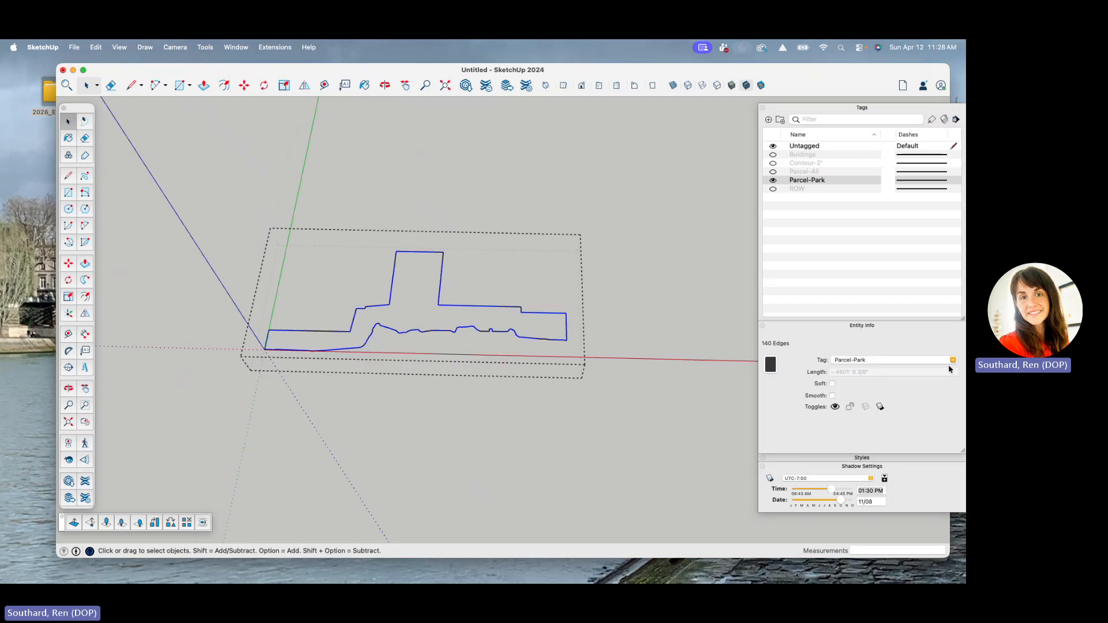
{"action": "left_click", "coordinate": [953, 361]}
{"action": "left_click", "coordinate": [849, 373]}
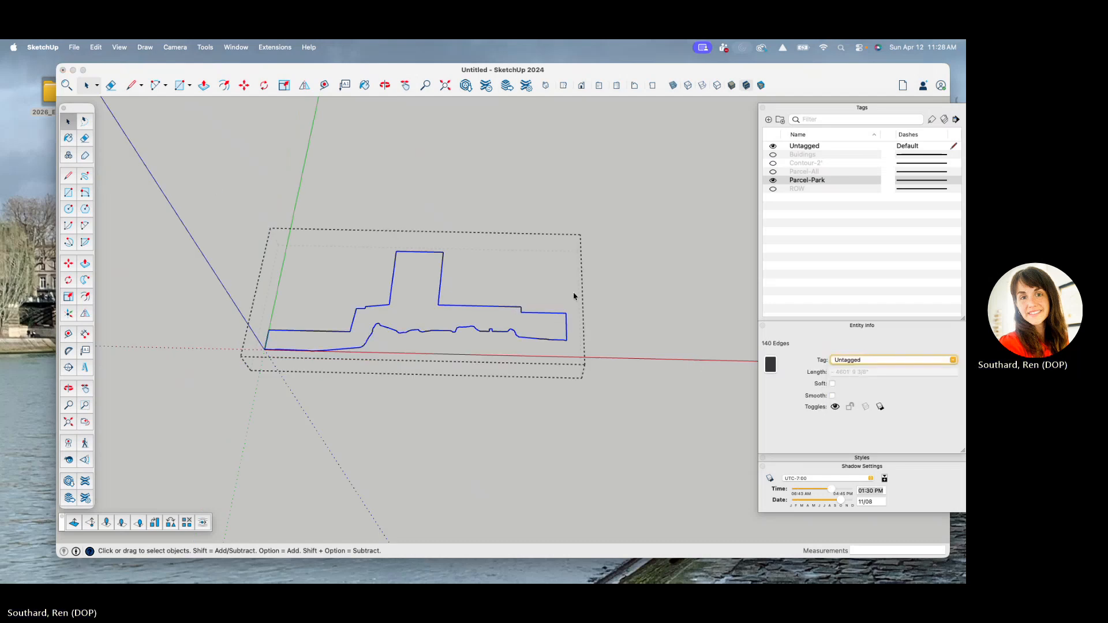
{"action": "middle_click_drag", "start_coordinate": [564, 324], "coordinate": [625, 348]}
{"action": "left_click", "coordinate": [626, 348]}
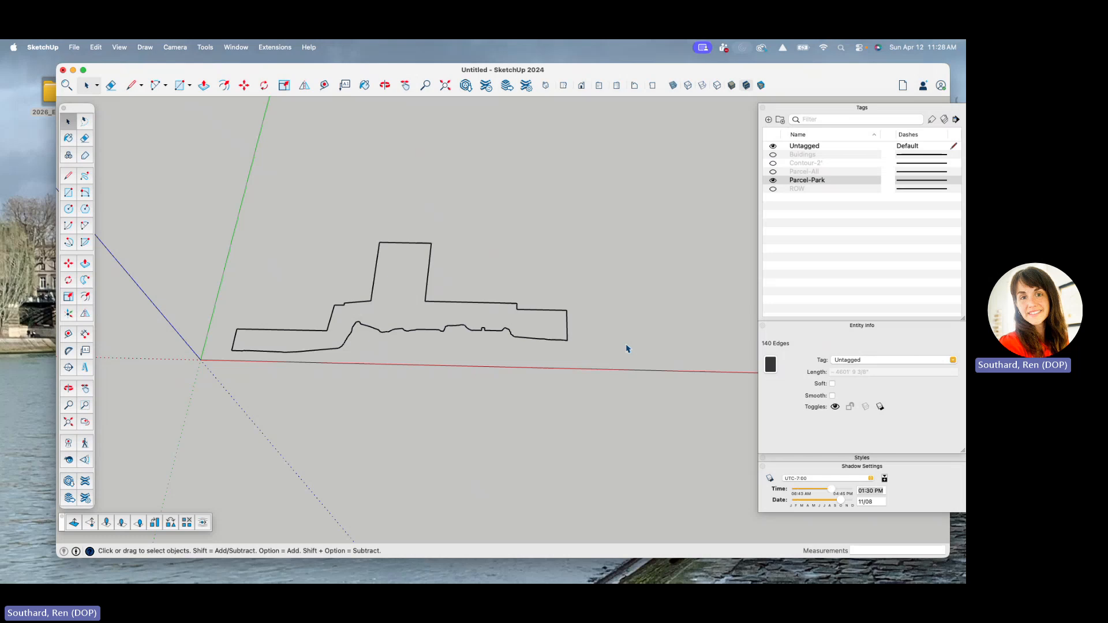
{"action": "left_click", "coordinate": [474, 329]}
{"action": "left_click", "coordinate": [706, 283]}
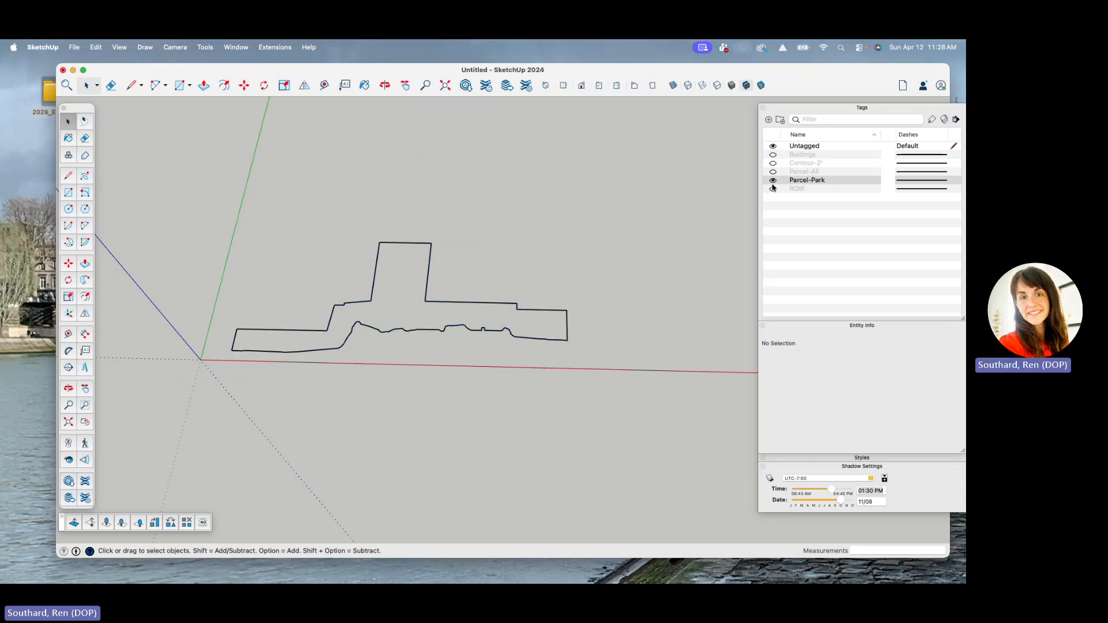
- Hide the Parcel-Park tag and show the ROW tag to look over the right-of-way linework
{"action": "left_click", "coordinate": [773, 180]}
{"action": "left_click", "coordinate": [773, 189]}
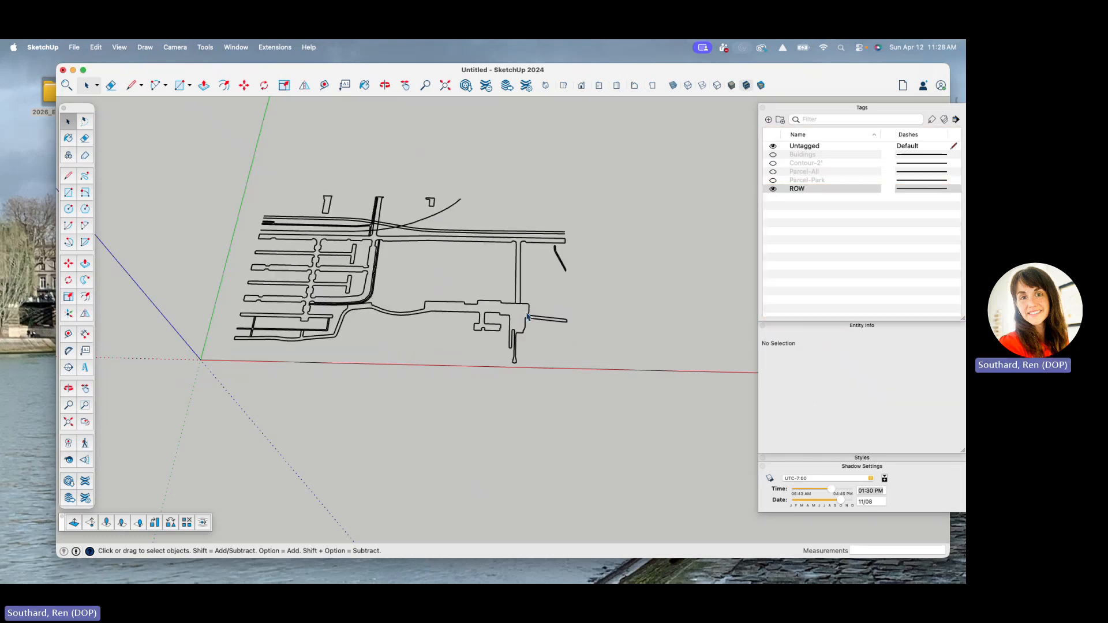
{"action": "scroll", "coordinate": [427, 332], "scroll_direction": "up", "scroll_amount": 5}
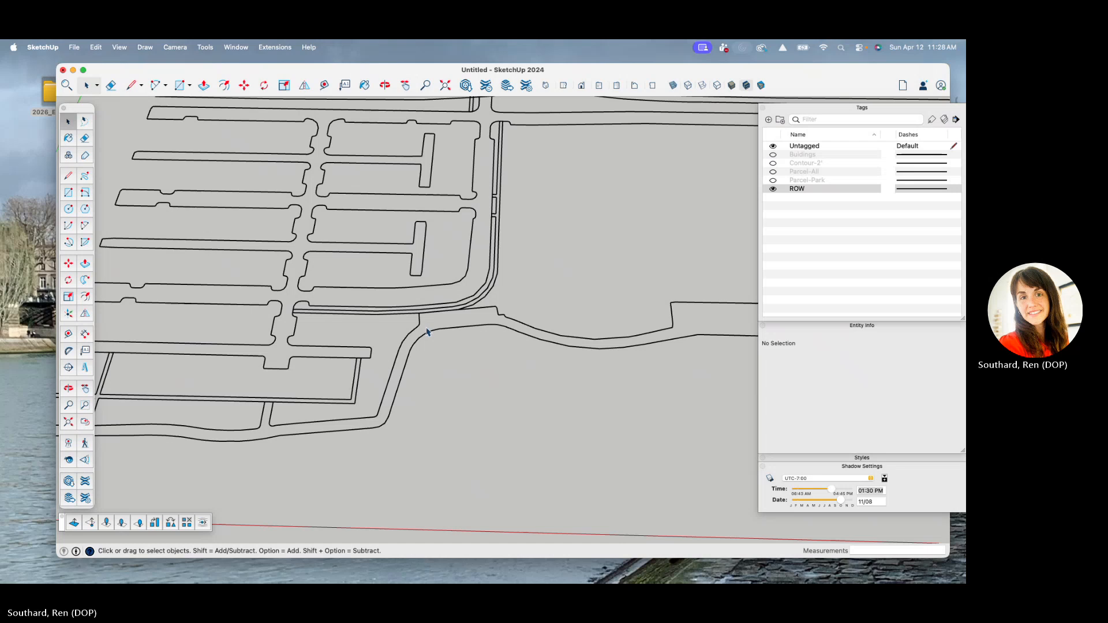
{"action": "scroll", "coordinate": [427, 332], "scroll_direction": "down", "scroll_amount": 5}
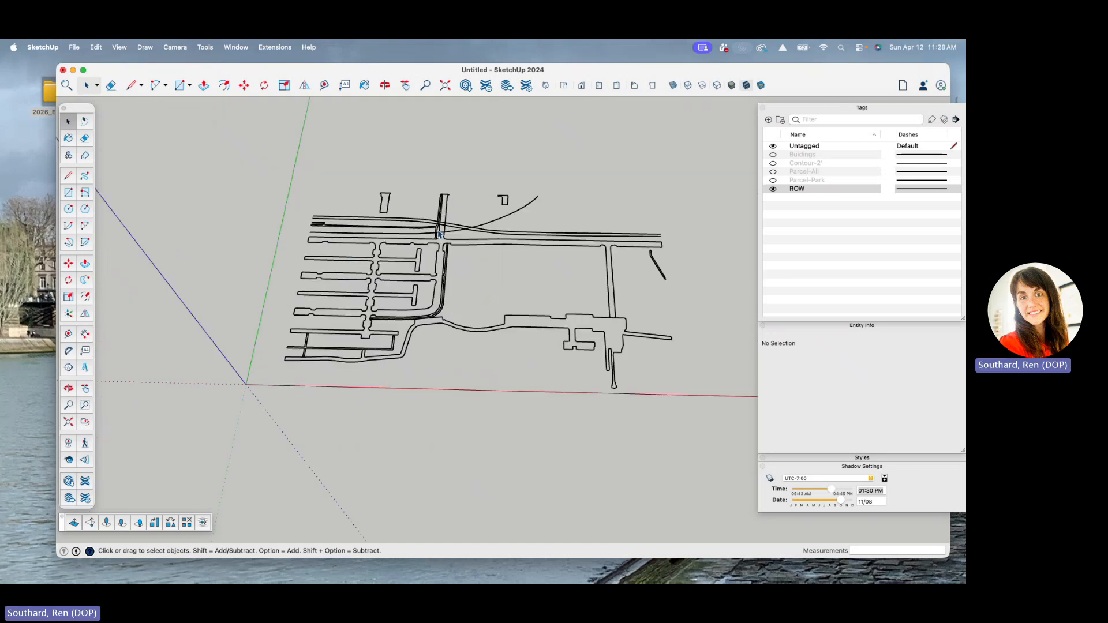
- Change the tag of all the linework inside the ROW component to Untagged, close the component and check its own tag
{"action": "double_click", "coordinate": [454, 202]}
{"action": "left_click_drag", "start_coordinate": [237, 113], "coordinate": [708, 447]}
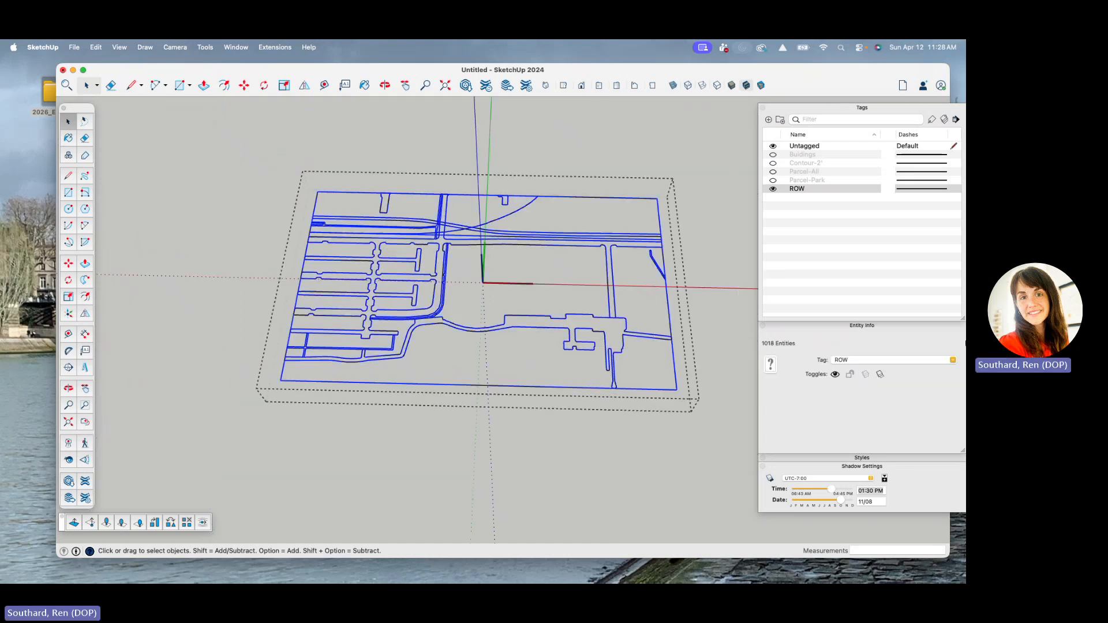
{"action": "left_click", "coordinate": [950, 361]}
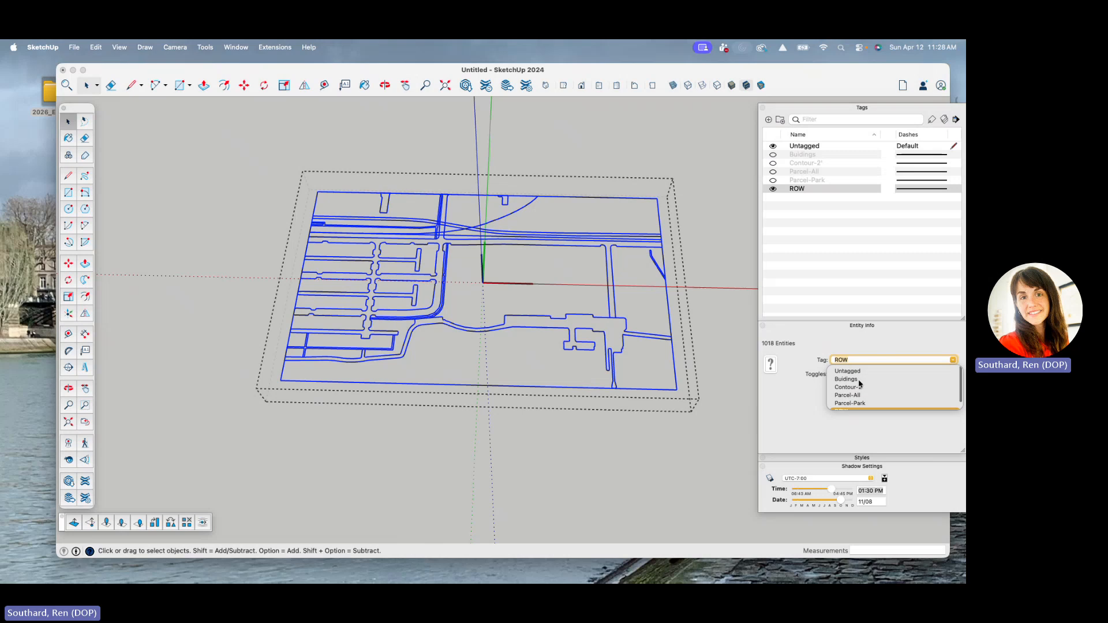
{"action": "scroll", "coordinate": [845, 391], "scroll_direction": "down", "scroll_amount": 1}
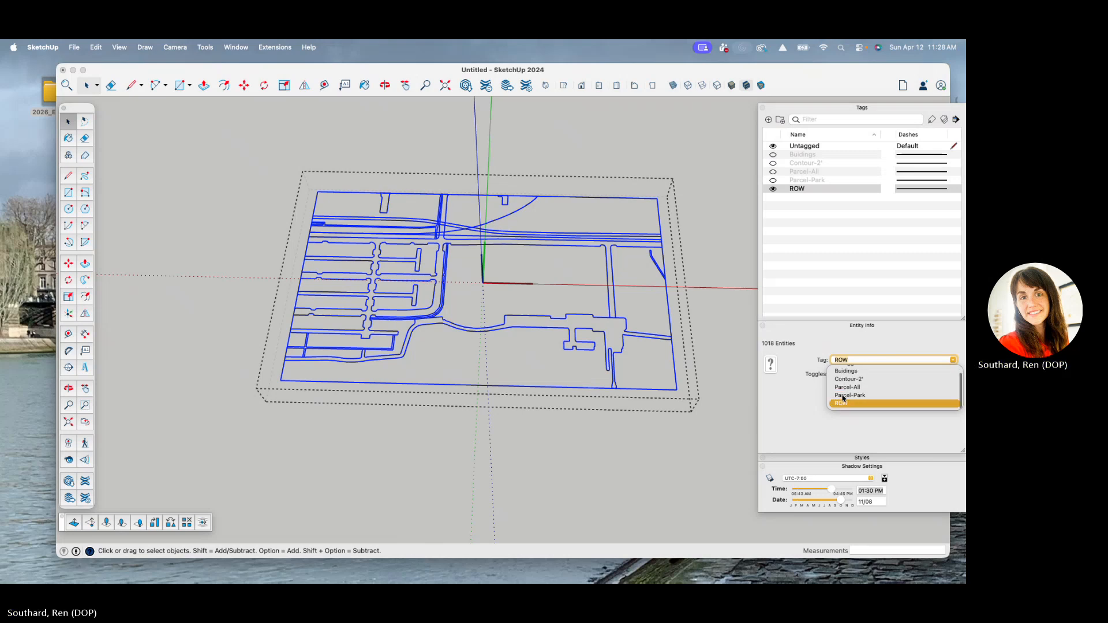
{"action": "scroll", "coordinate": [843, 396], "scroll_direction": "up", "scroll_amount": 1}
{"action": "scroll", "coordinate": [842, 391], "scroll_direction": "down", "scroll_amount": 1}
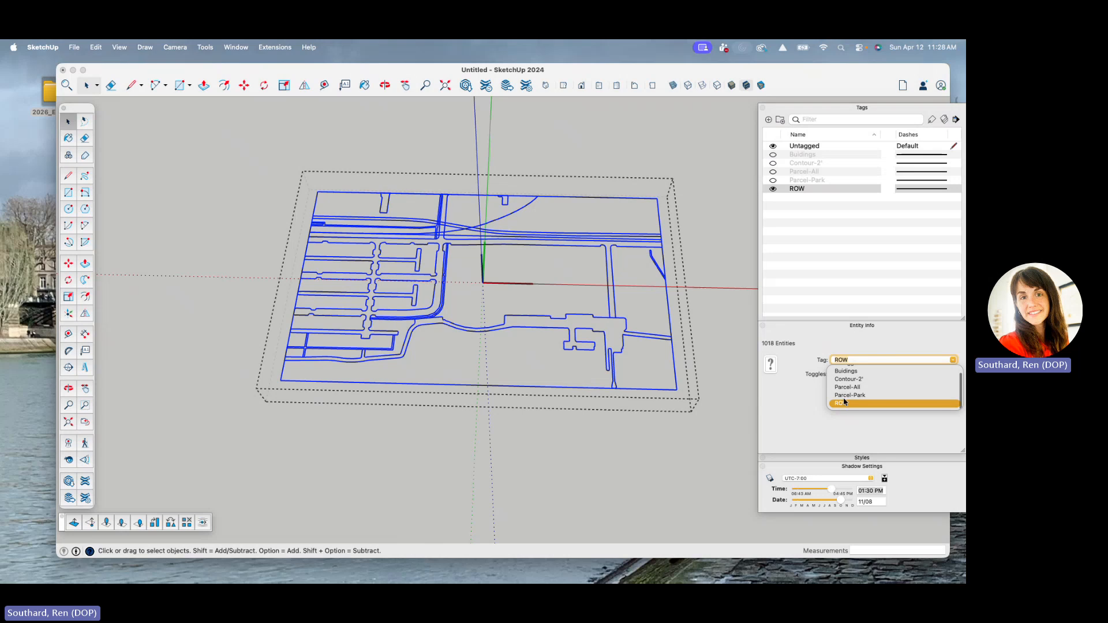
{"action": "scroll", "coordinate": [846, 398], "scroll_direction": "up", "scroll_amount": 1}
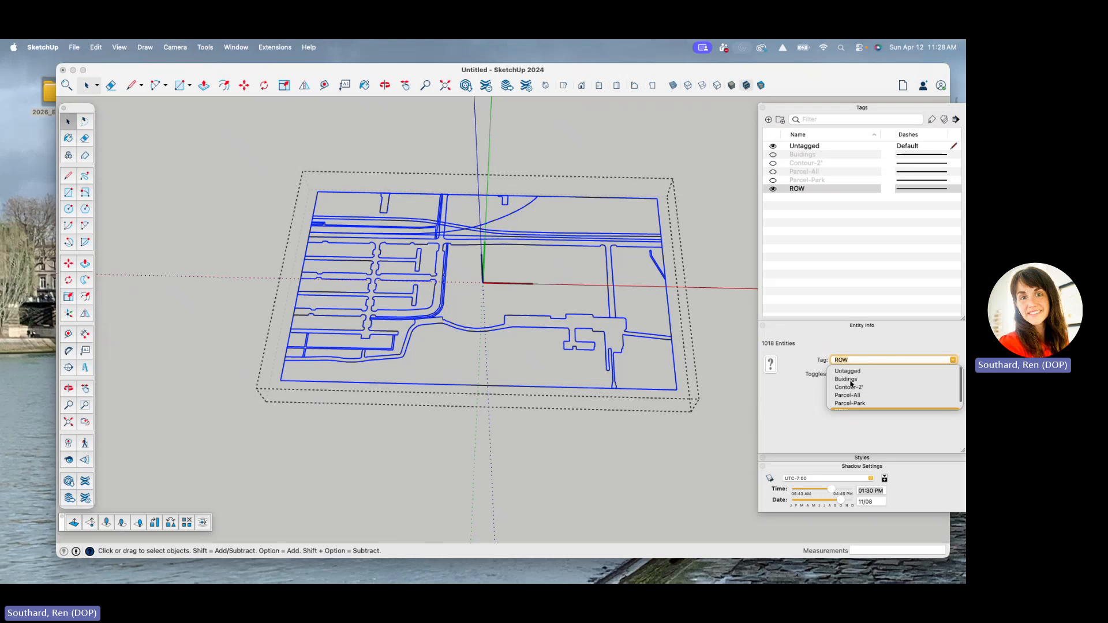
{"action": "left_click", "coordinate": [852, 372]}
{"action": "left_click", "coordinate": [731, 331]}
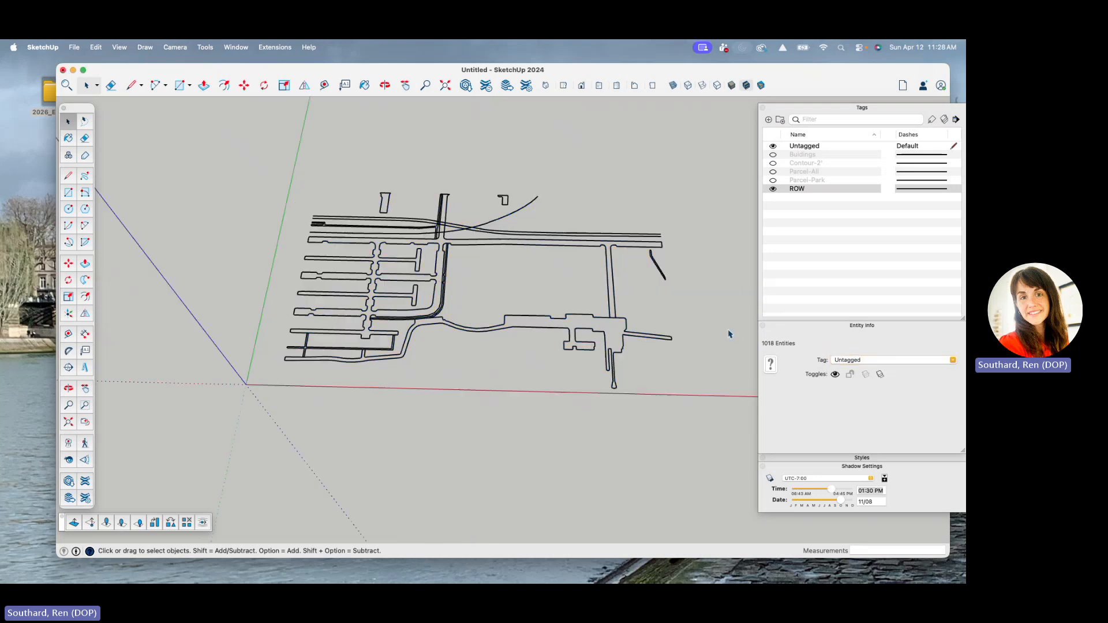
{"action": "left_click", "coordinate": [624, 345]}
{"action": "middle_click_drag", "start_coordinate": [683, 331], "coordinate": [645, 324]}
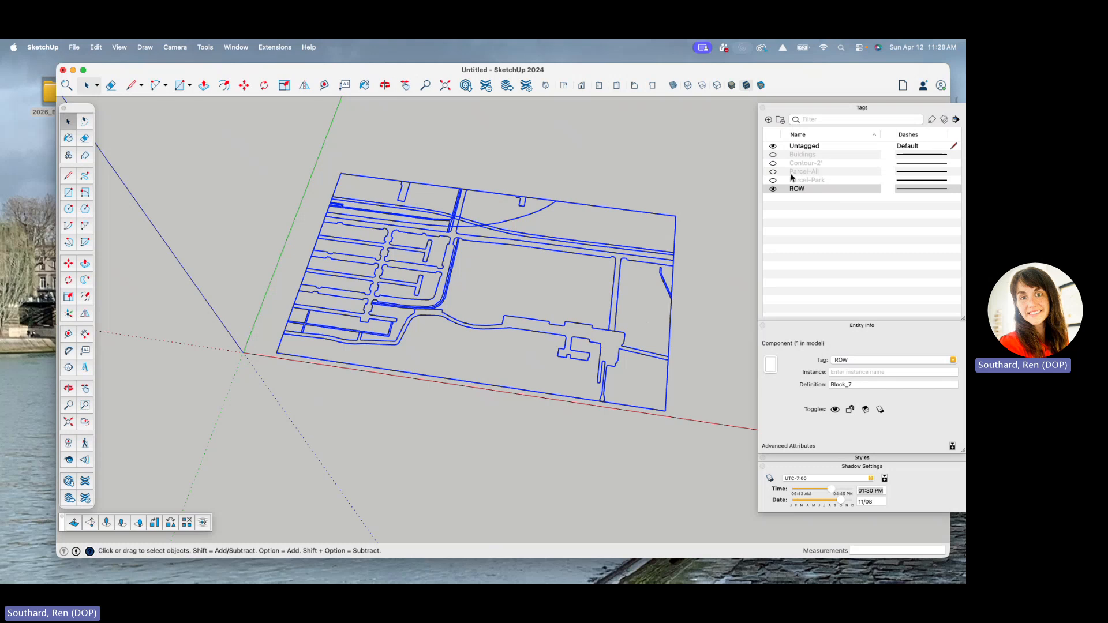
- Hide the ROW and Parcel-Park tags and show the Contour-2' and Buidings tags
{"action": "left_click", "coordinate": [773, 189]}
{"action": "left_click", "coordinate": [773, 181]}
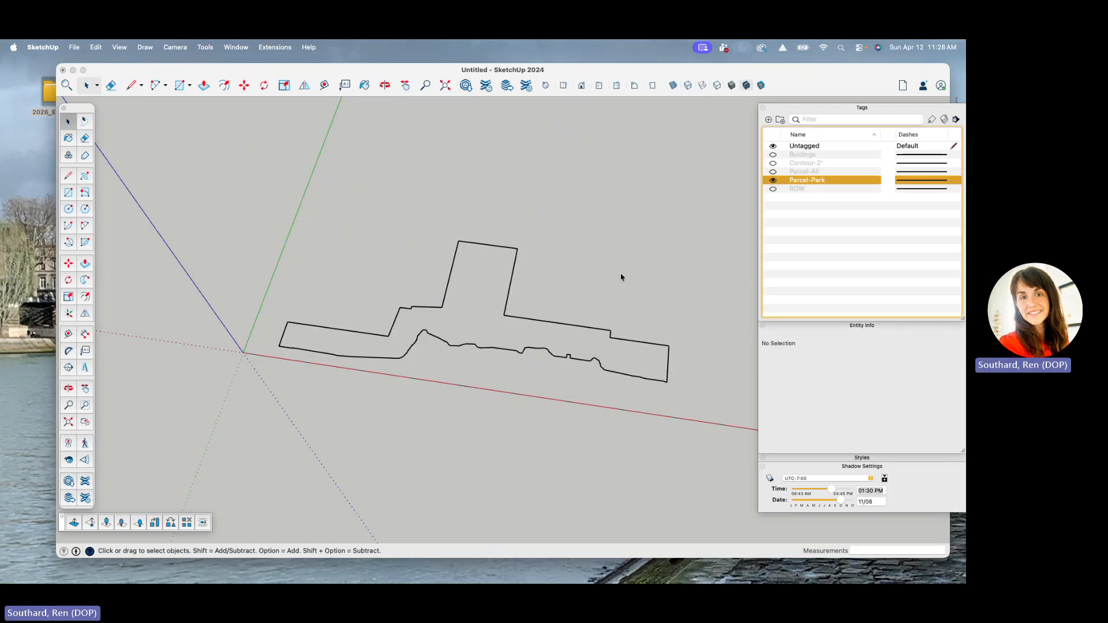
{"action": "left_click", "coordinate": [773, 181]}
{"action": "left_click", "coordinate": [773, 164]}
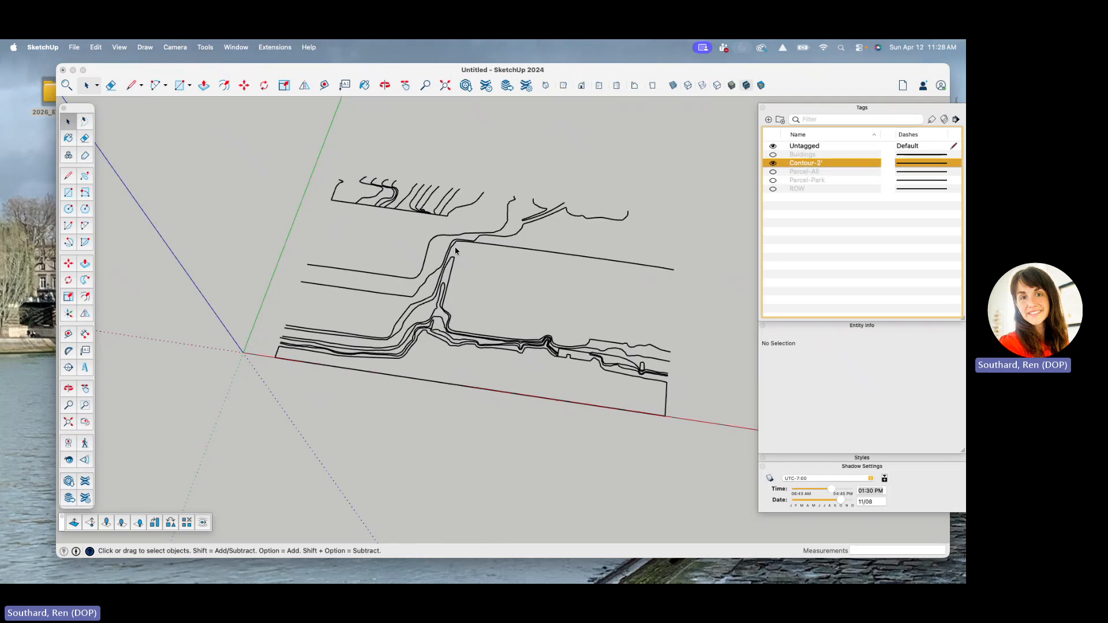
{"action": "middle_click_drag", "start_coordinate": [455, 247], "coordinate": [436, 321]}
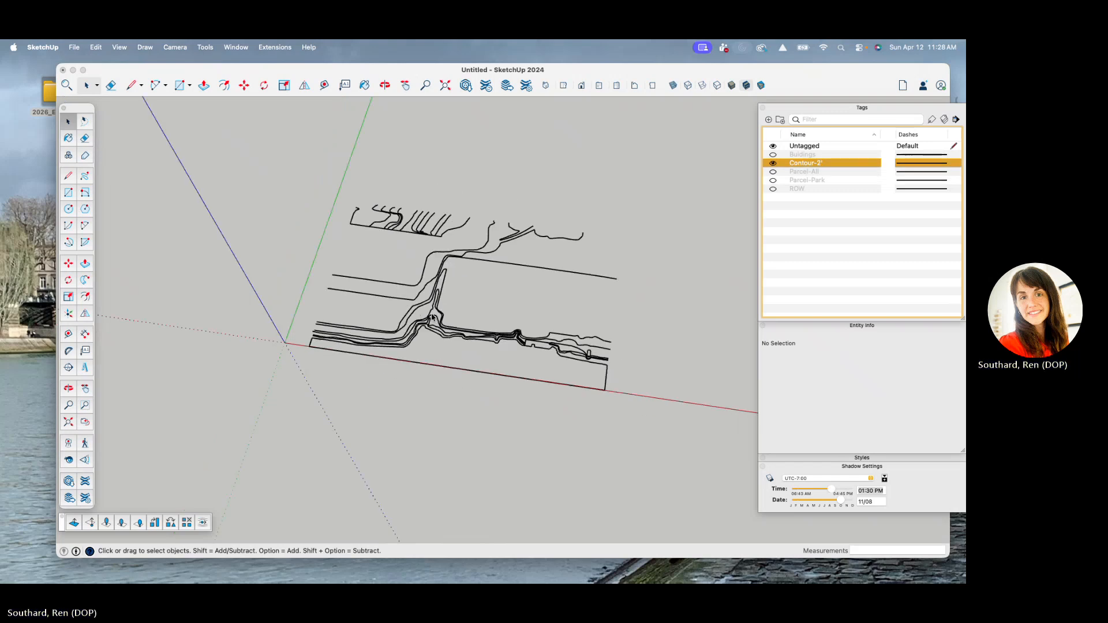
{"action": "left_click", "coordinate": [773, 155]}
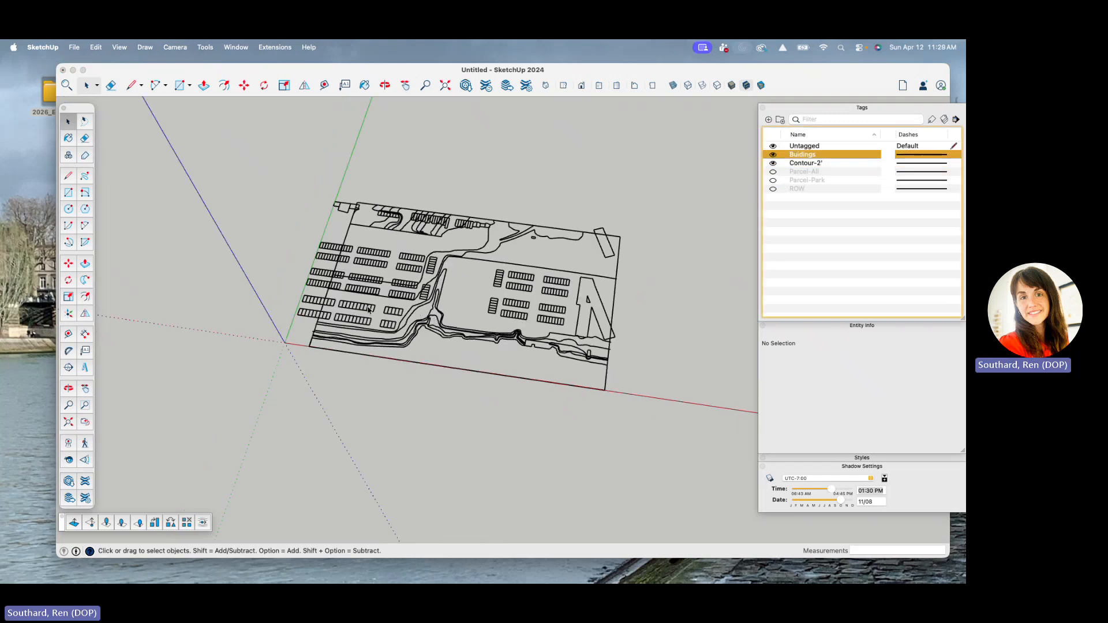
- Open the contour linework component for editing
{"action": "scroll", "coordinate": [367, 301], "scroll_direction": "up", "scroll_amount": 5}
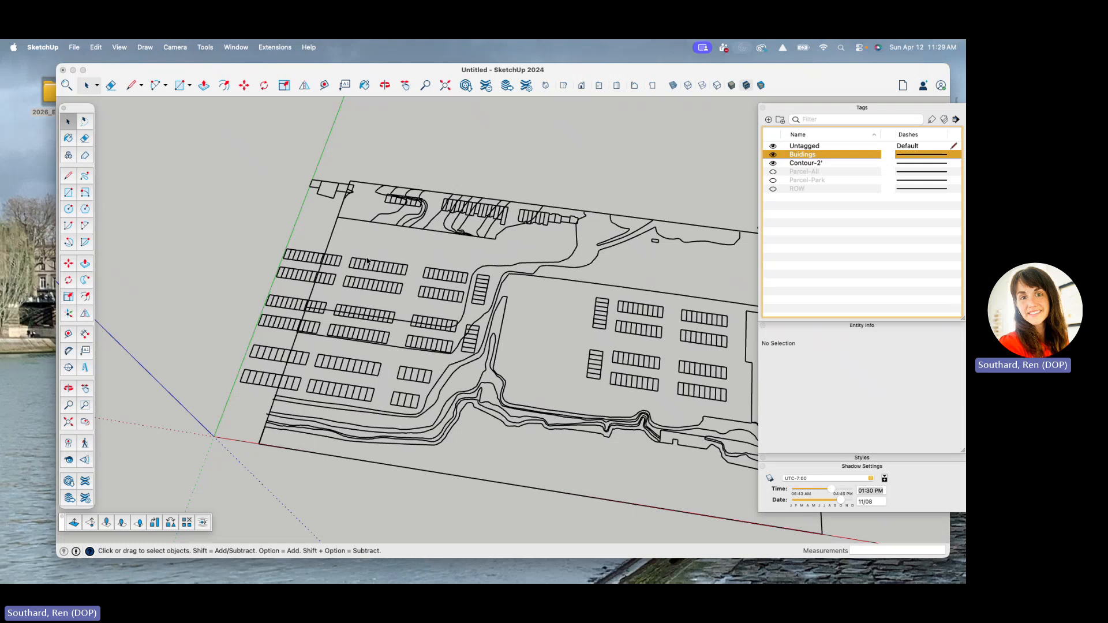
{"action": "left_click", "coordinate": [368, 261]}
{"action": "scroll", "coordinate": [388, 202], "scroll_direction": "up", "scroll_amount": 5}
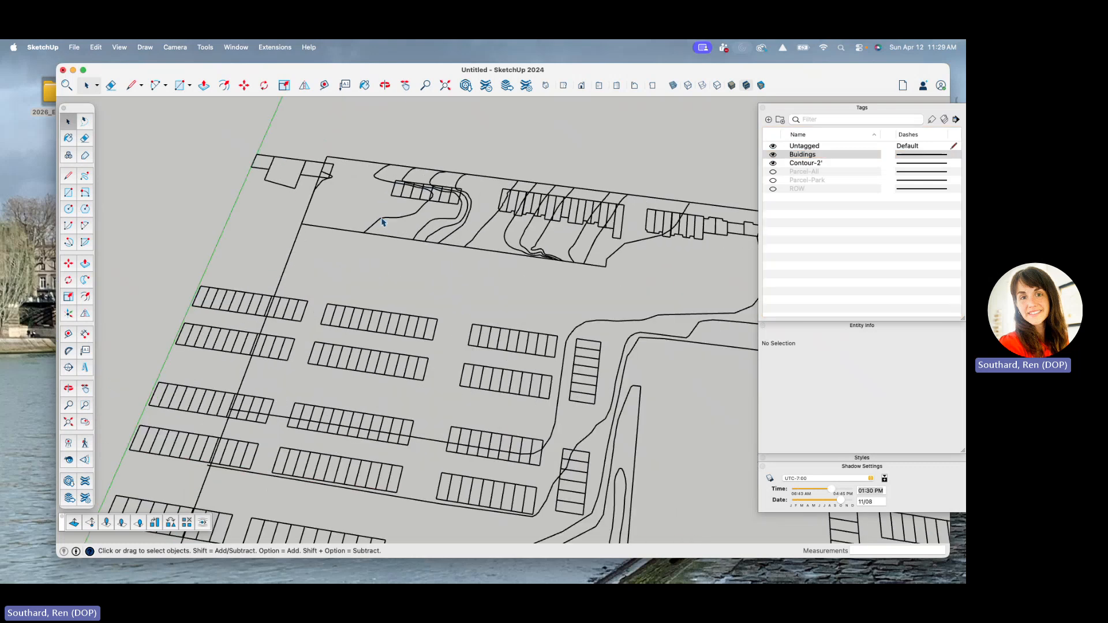
{"action": "left_click", "coordinate": [383, 222]}
{"action": "double_click", "coordinate": [384, 224]}
{"action": "scroll", "coordinate": [291, 222], "scroll_direction": "down", "scroll_amount": 4}
{"action": "mouse_move", "coordinate": [290, 220]}
{"action": "middle_mouse_down"}
{"action": "mouse_move", "coordinate": [290, 191]}
{"action": "mouse_move", "coordinate": [303, 222]}
{"action": "middle_mouse_up"}
{"action": "scroll", "coordinate": [247, 230], "scroll_direction": "down", "scroll_amount": 3}
{"action": "scroll", "coordinate": [282, 306], "scroll_direction": "down", "scroll_amount": 3}
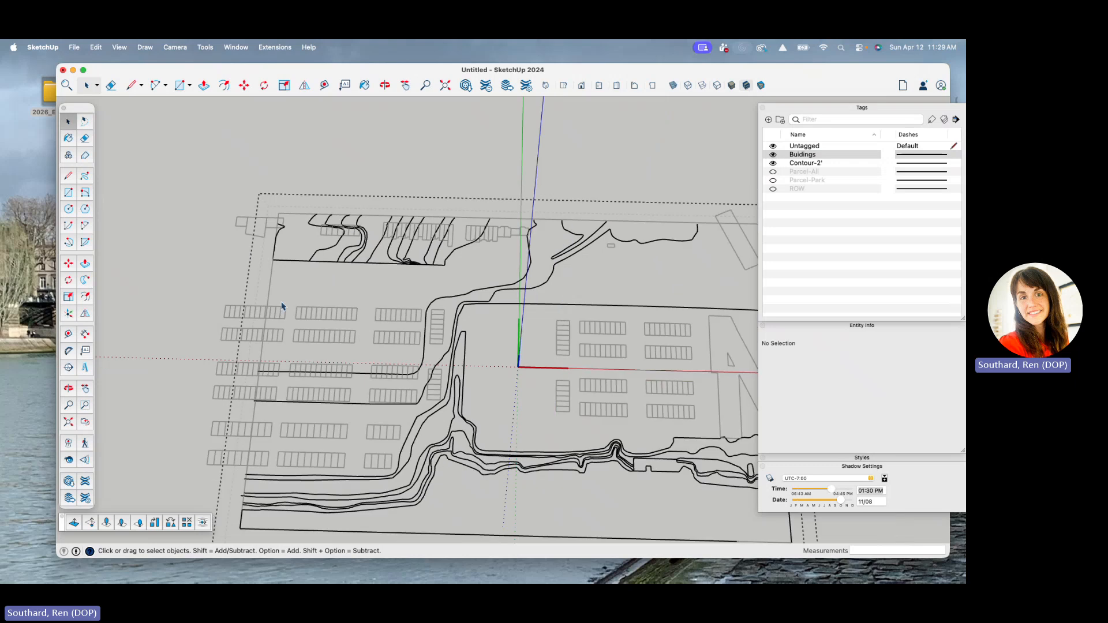
- Draw a rectangle of about 1600' by 1000' between opposite site boundary corners inside the contour component
{"action": "left_click", "coordinate": [68, 192]}
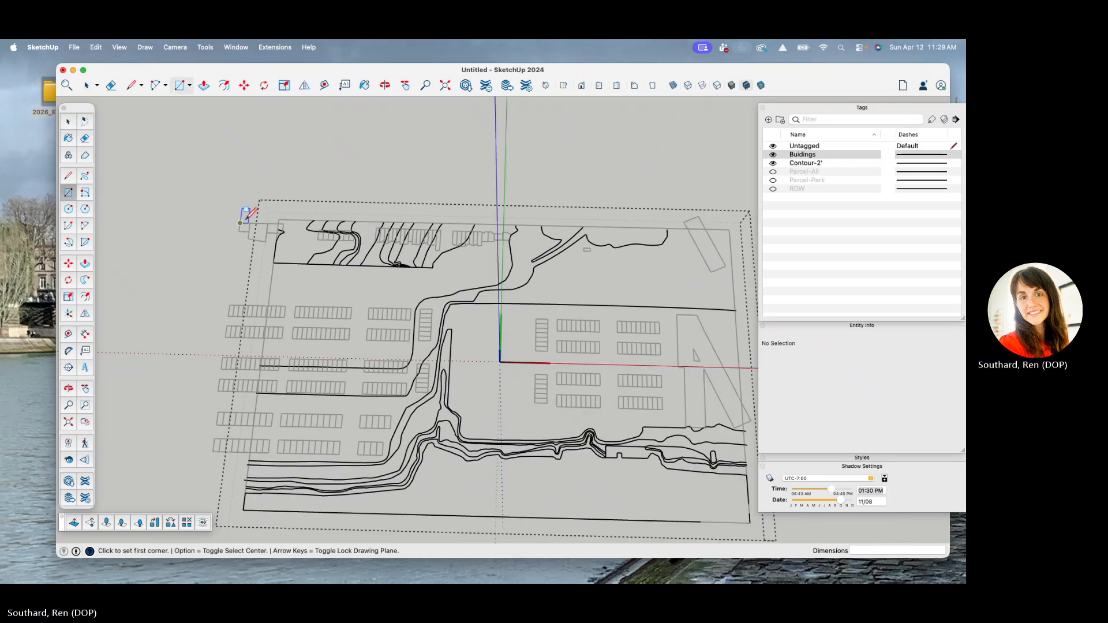
{"action": "scroll", "coordinate": [281, 209], "scroll_direction": "up", "scroll_amount": 5}
{"action": "left_click", "coordinate": [277, 217]}
{"action": "scroll", "coordinate": [280, 213], "scroll_direction": "up", "scroll_amount": 2}
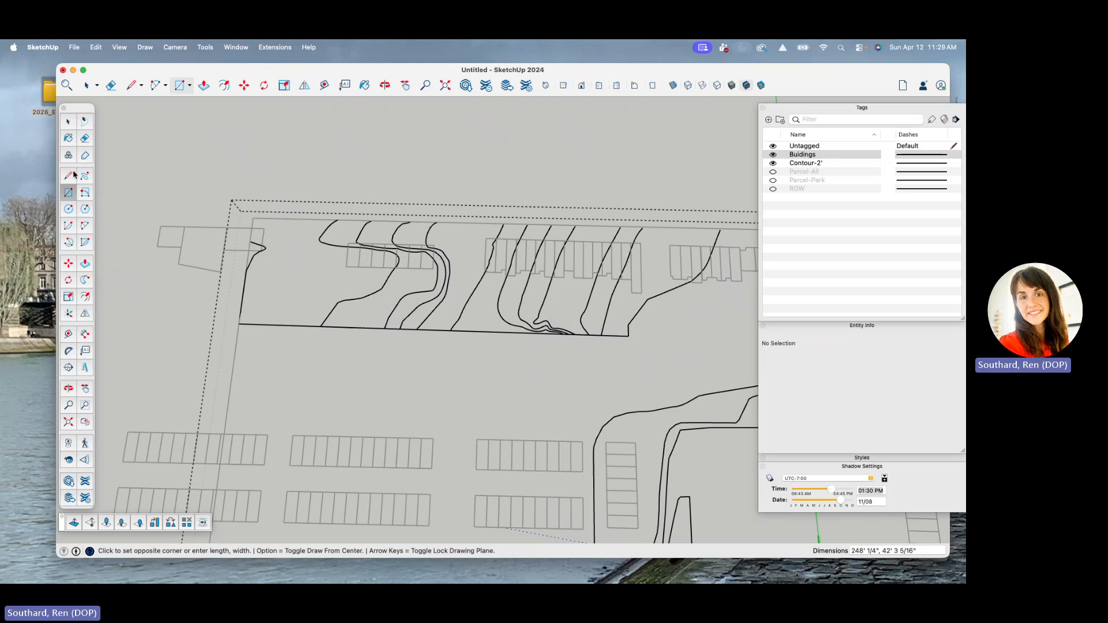
{"action": "key", "text": "Escape"}
{"action": "scroll", "coordinate": [225, 211], "scroll_direction": "down", "scroll_amount": 2}
{"action": "scroll", "coordinate": [252, 214], "scroll_direction": "down", "scroll_amount": 2}
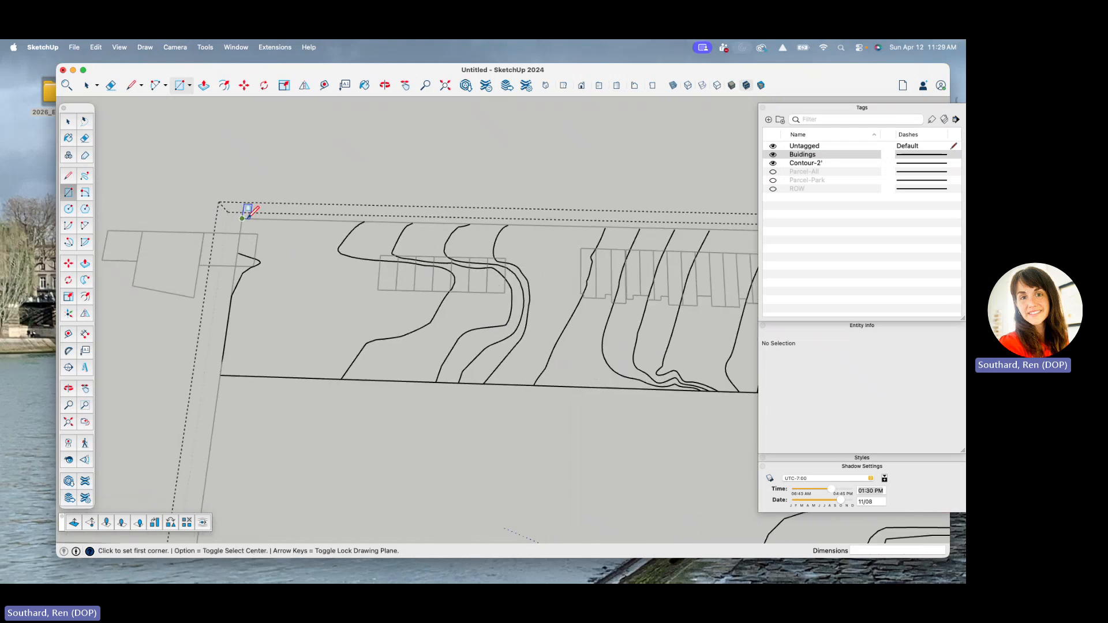
{"action": "left_click", "coordinate": [246, 213]}
{"action": "scroll", "coordinate": [203, 215], "scroll_direction": "down", "scroll_amount": 3}
{"action": "scroll", "coordinate": [190, 213], "scroll_direction": "down", "scroll_amount": 1}
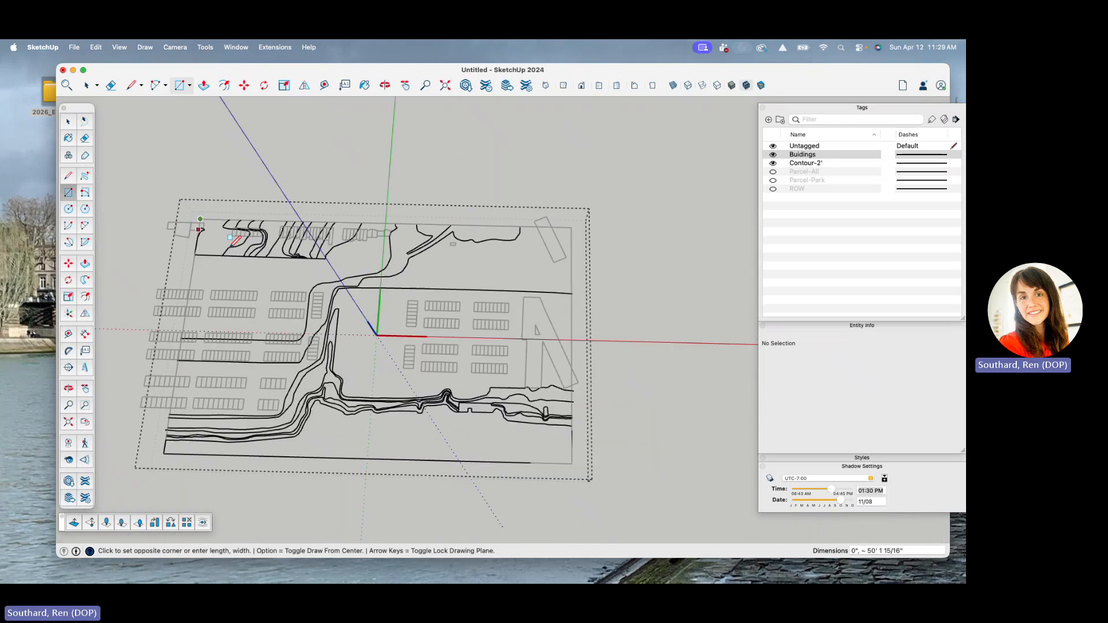
{"action": "left_click", "coordinate": [573, 460]}
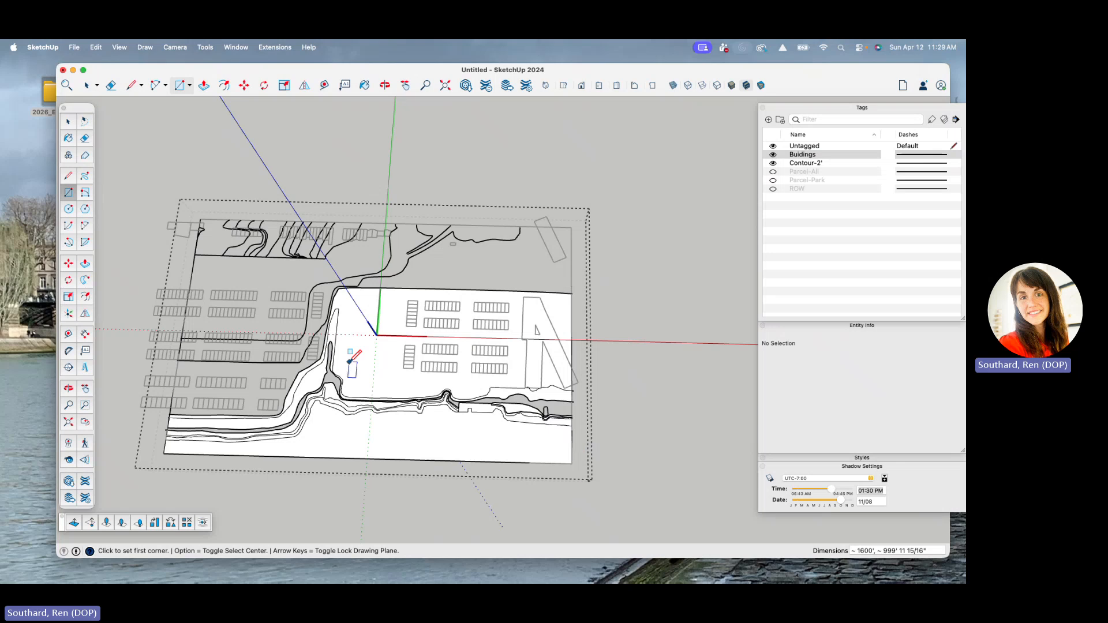
{"action": "key", "text": "space"}
- Hide the Buidings tag so only the contour linework and its faces are shown
{"action": "scroll", "coordinate": [239, 297], "scroll_direction": "up", "scroll_amount": 2}
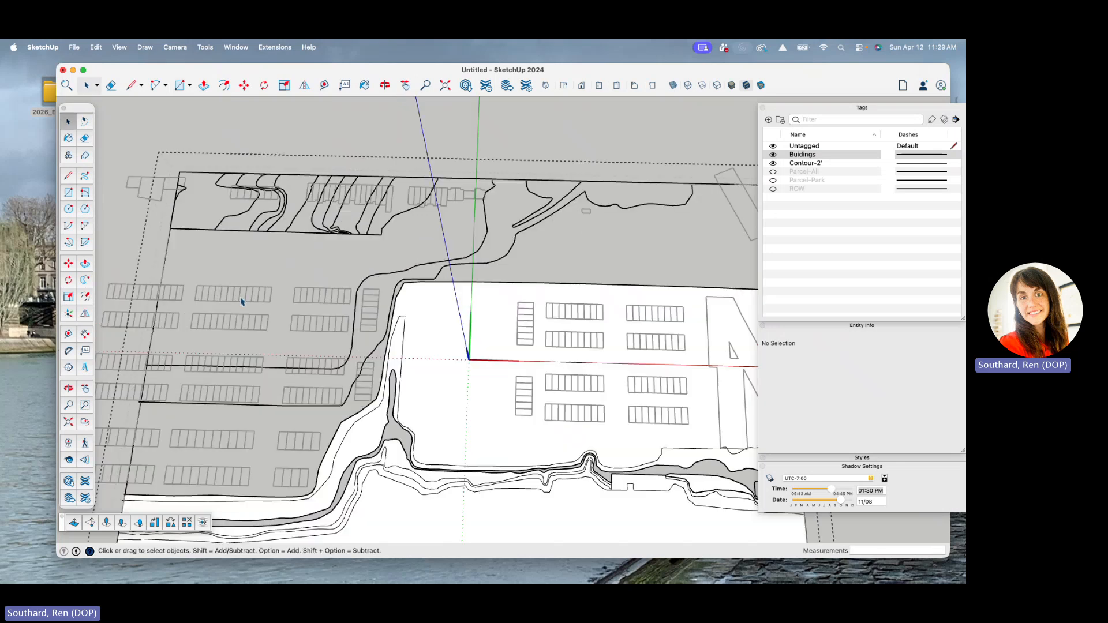
{"action": "left_click", "coordinate": [773, 154]}
{"action": "scroll", "coordinate": [379, 265], "scroll_direction": "down", "scroll_amount": 3}
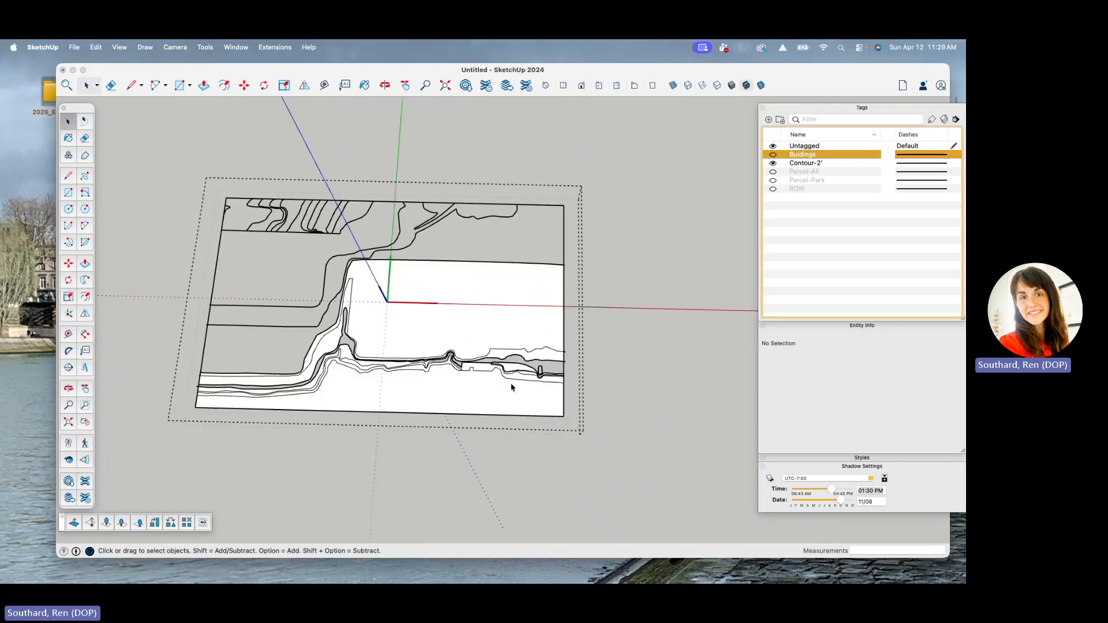
- Examine the faces between the lower contour lines, selecting the narrow band and the large face below the lowest contour
{"action": "scroll", "coordinate": [512, 383], "scroll_direction": "up", "scroll_amount": 6}
{"action": "scroll", "coordinate": [575, 392], "scroll_direction": "up", "scroll_amount": 3}
{"action": "left_click", "coordinate": [513, 404]}
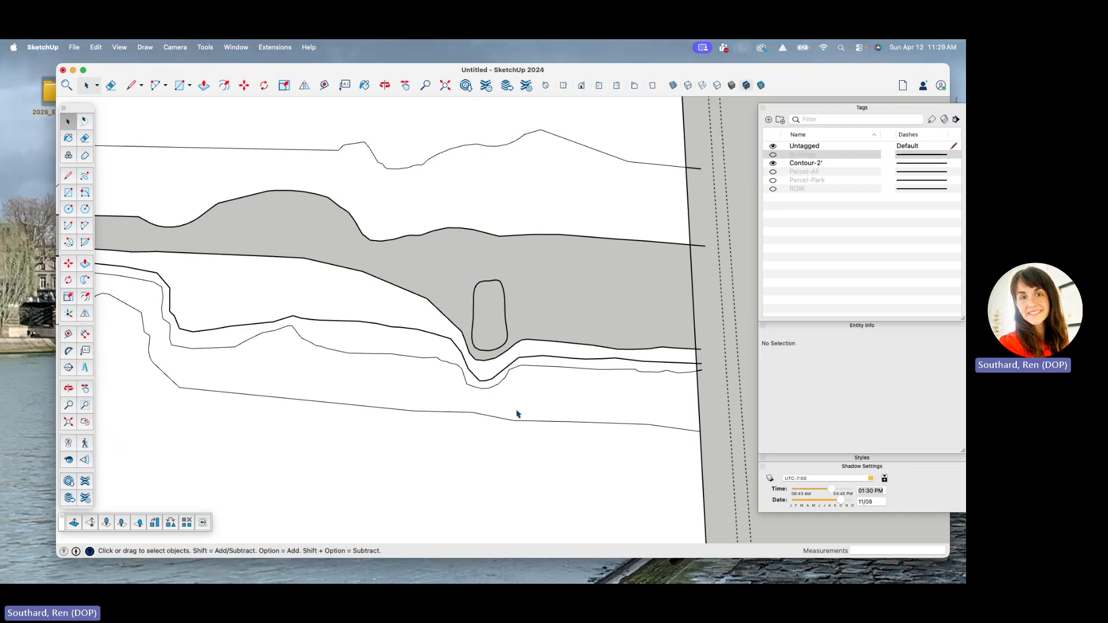
{"action": "scroll", "coordinate": [538, 404], "scroll_direction": "down", "scroll_amount": 2}
{"action": "left_click", "coordinate": [544, 408]}
{"action": "scroll", "coordinate": [544, 408], "scroll_direction": "down", "scroll_amount": 6}
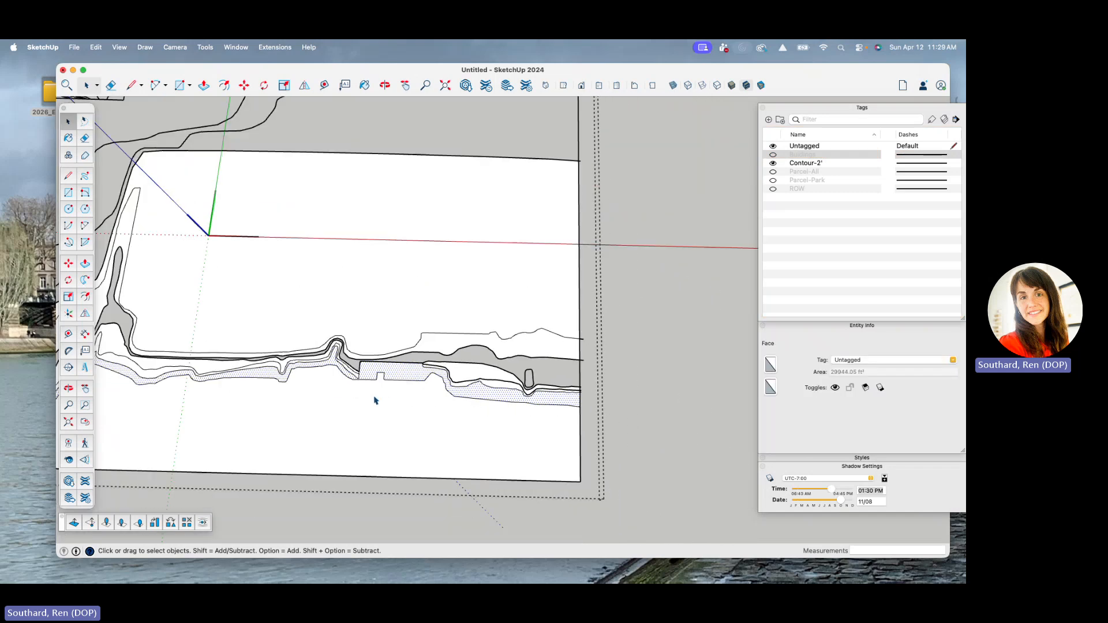
{"action": "scroll", "coordinate": [335, 420], "scroll_direction": "down", "scroll_amount": 2}
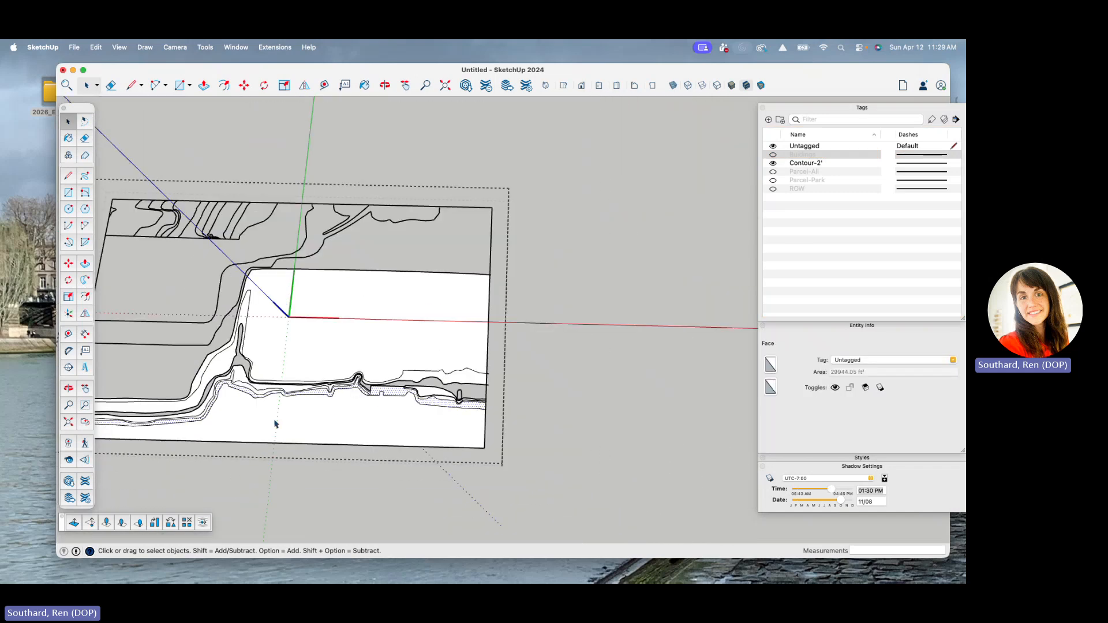
{"action": "scroll", "coordinate": [275, 425], "scroll_direction": "up", "scroll_amount": 5}
{"action": "scroll", "coordinate": [250, 428], "scroll_direction": "down", "scroll_amount": 2}
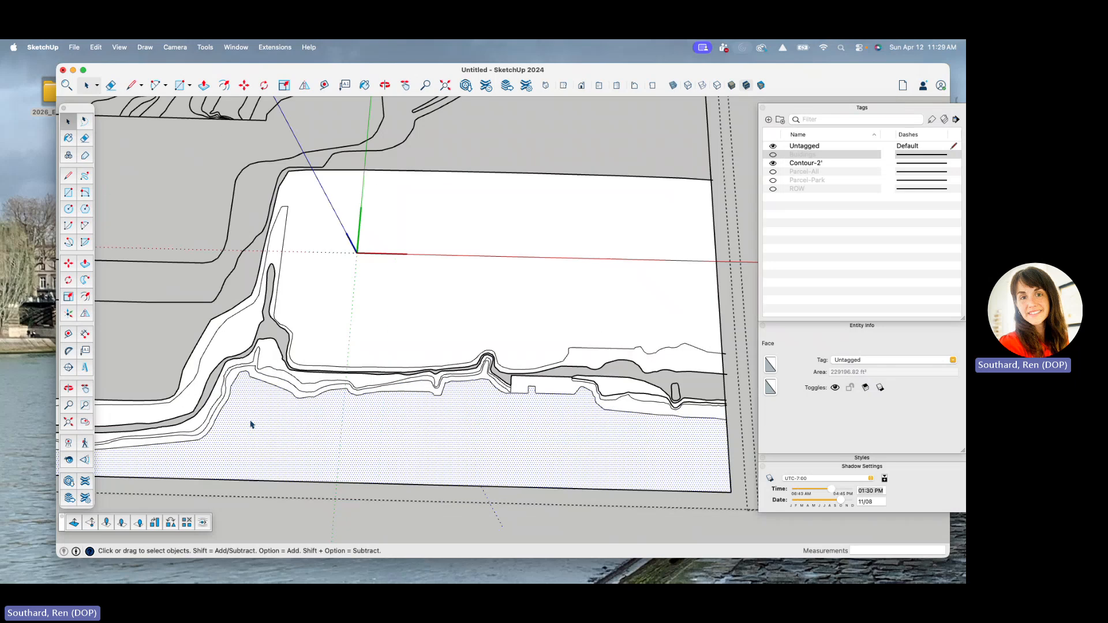
{"action": "scroll", "coordinate": [563, 440], "scroll_direction": "down", "scroll_amount": 2}
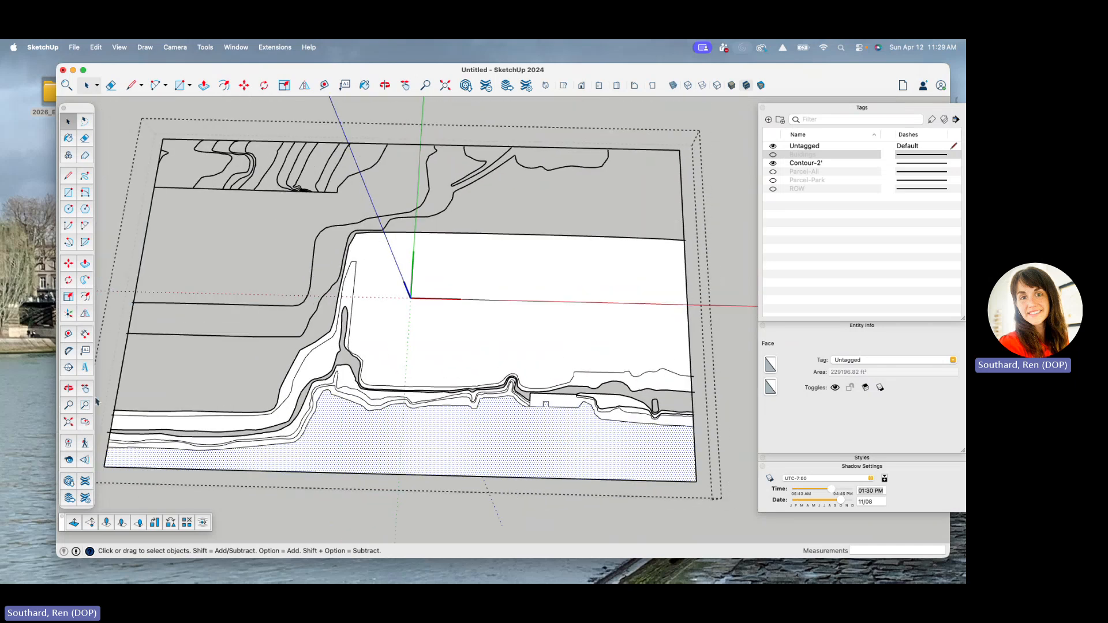
- Paint the large face below the lowest contour with the Sky blue, darkened to 30% black
{"action": "key", "text": "b"}
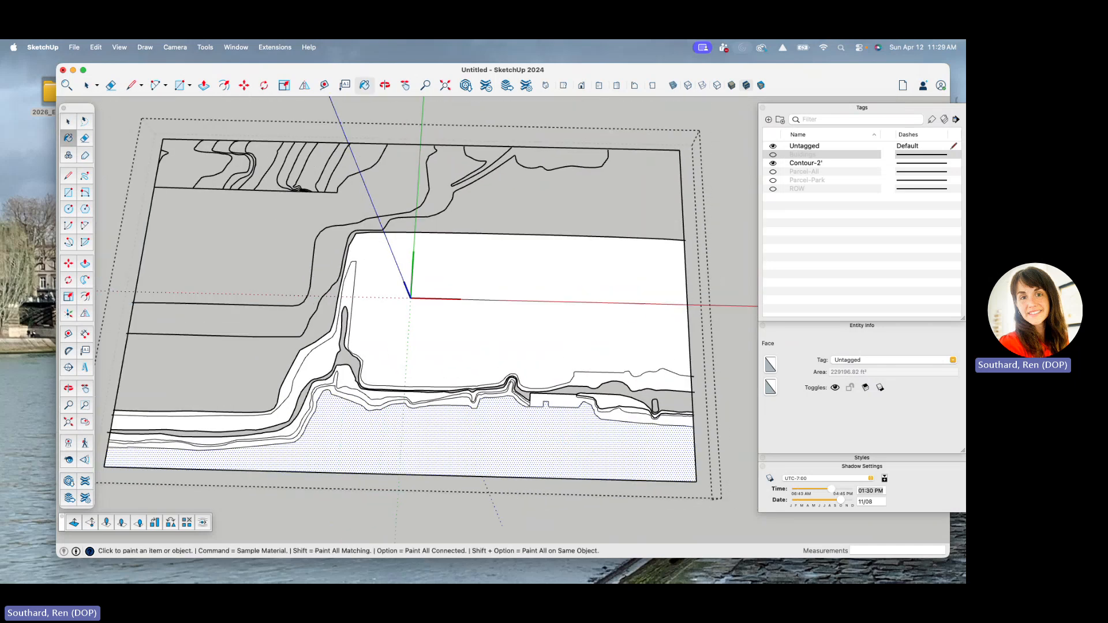
{"action": "mouse_move", "coordinate": [566, 267]}
{"action": "left_mouse_down"}
{"action": "mouse_move", "coordinate": [822, 268]}
{"action": "mouse_move", "coordinate": [867, 181]}
{"action": "left_mouse_up"}
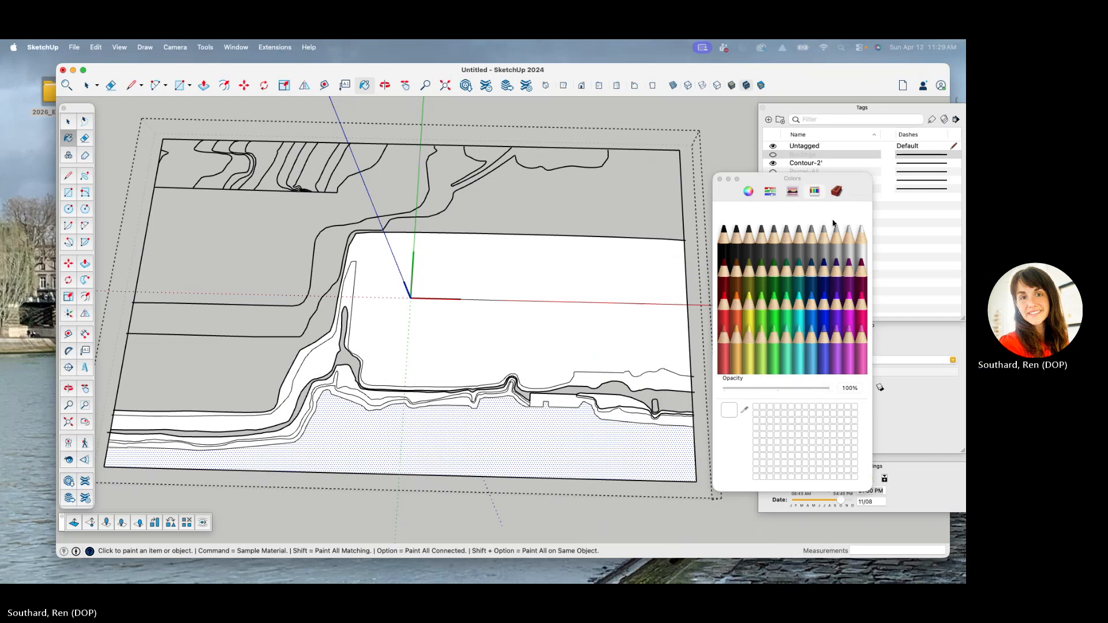
{"action": "left_click", "coordinate": [817, 345]}
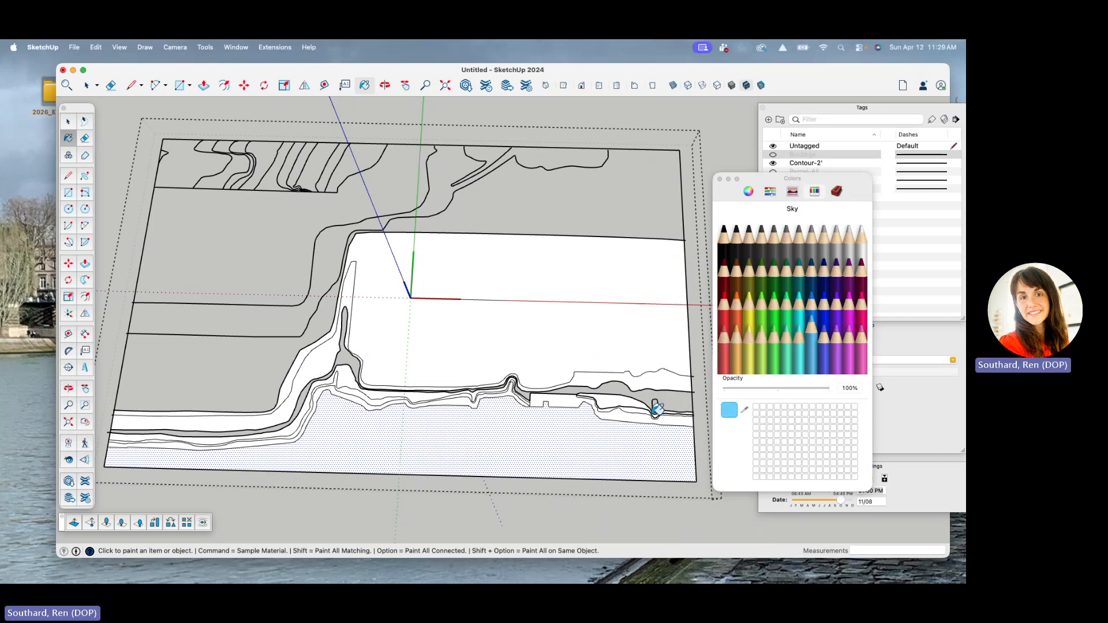
{"action": "left_click", "coordinate": [605, 445]}
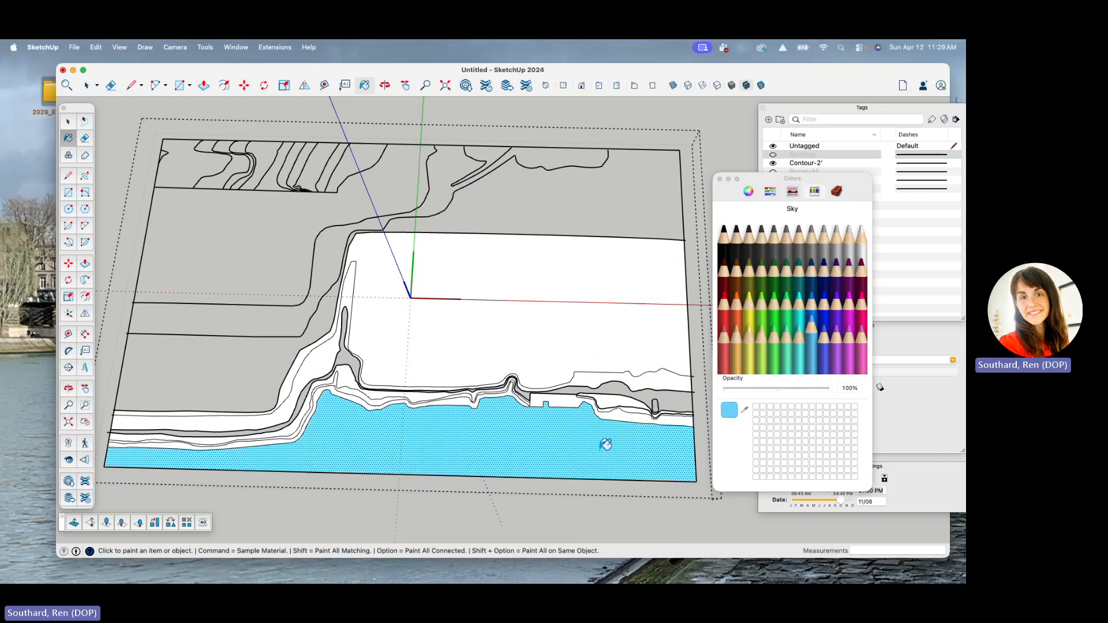
{"action": "left_click", "coordinate": [772, 192]}
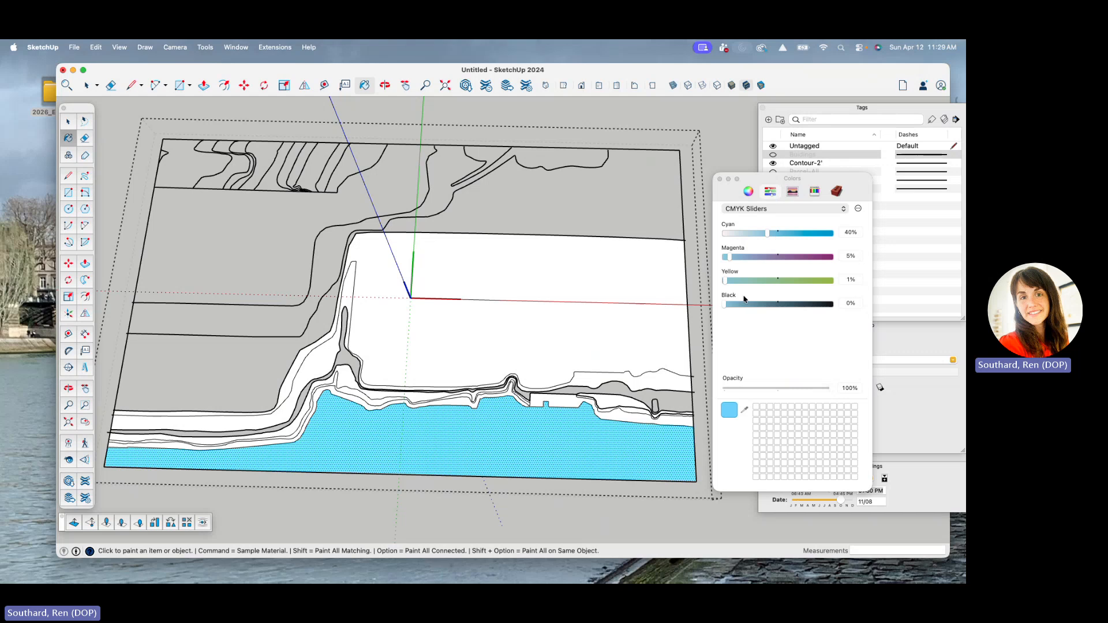
{"action": "left_click_drag", "start_coordinate": [726, 304], "coordinate": [756, 311]}
{"action": "left_click", "coordinate": [638, 469]}
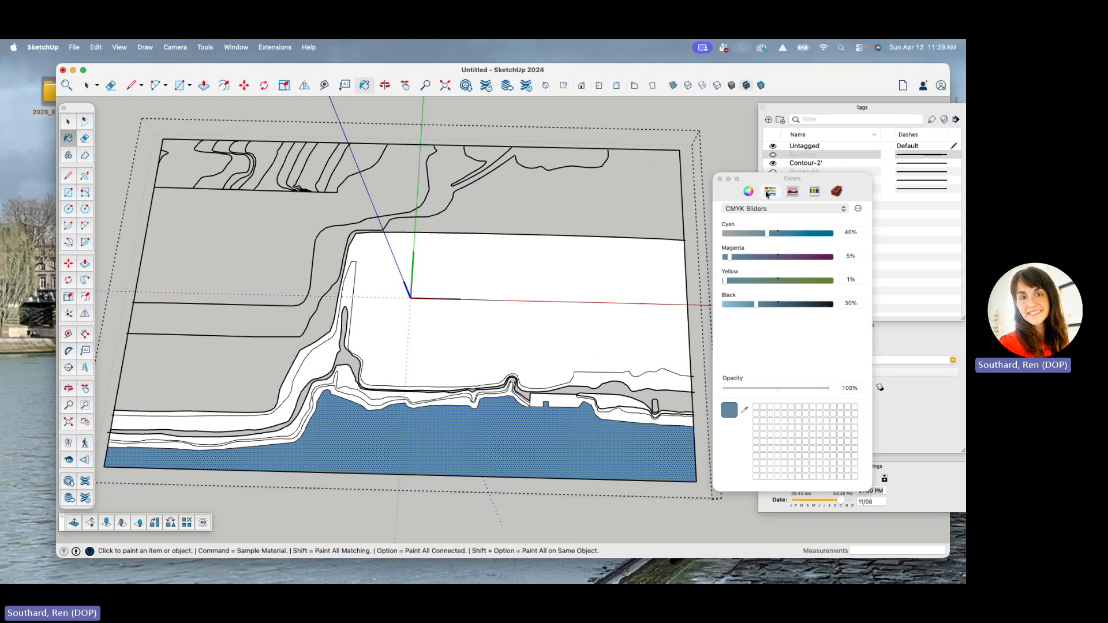
- Try the dark teal material from the Water collection on the large face below the lowest contour, and undo that fill
{"action": "left_click", "coordinate": [835, 193]}
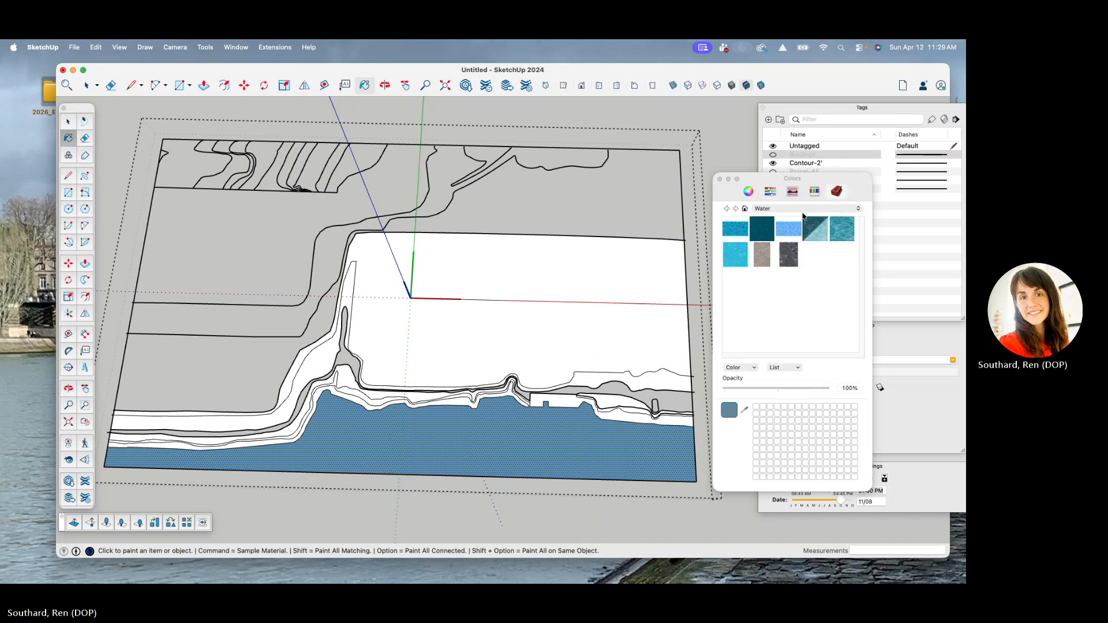
{"action": "left_click", "coordinate": [762, 228]}
{"action": "left_click", "coordinate": [595, 444]}
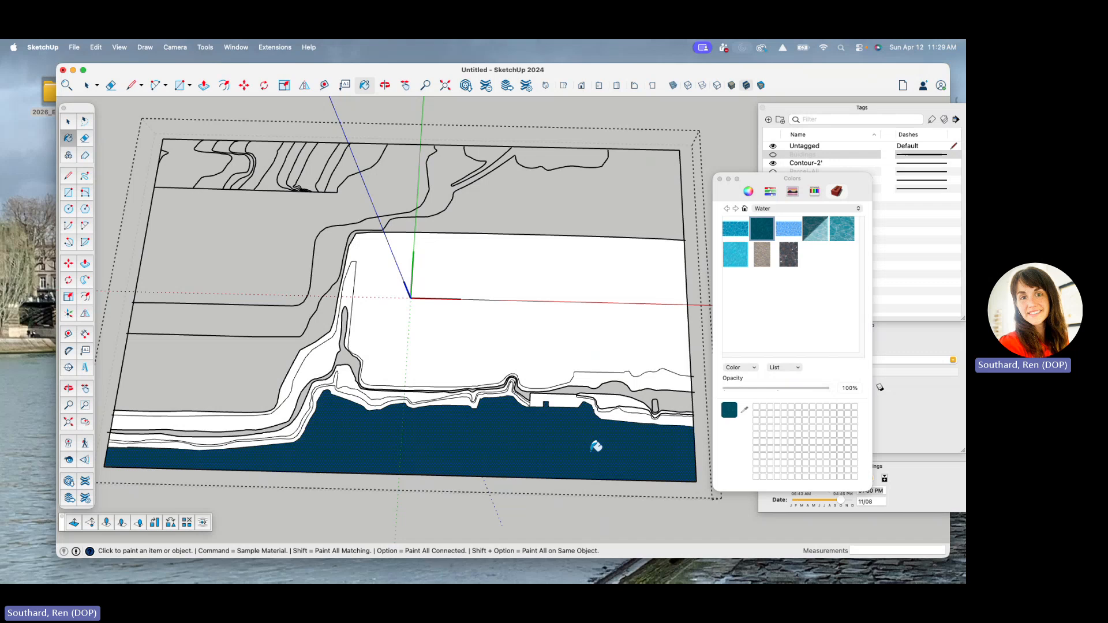
{"action": "scroll", "coordinate": [595, 445], "scroll_direction": "up", "scroll_amount": 3}
{"action": "scroll", "coordinate": [589, 445], "scroll_direction": "down", "scroll_amount": 3}
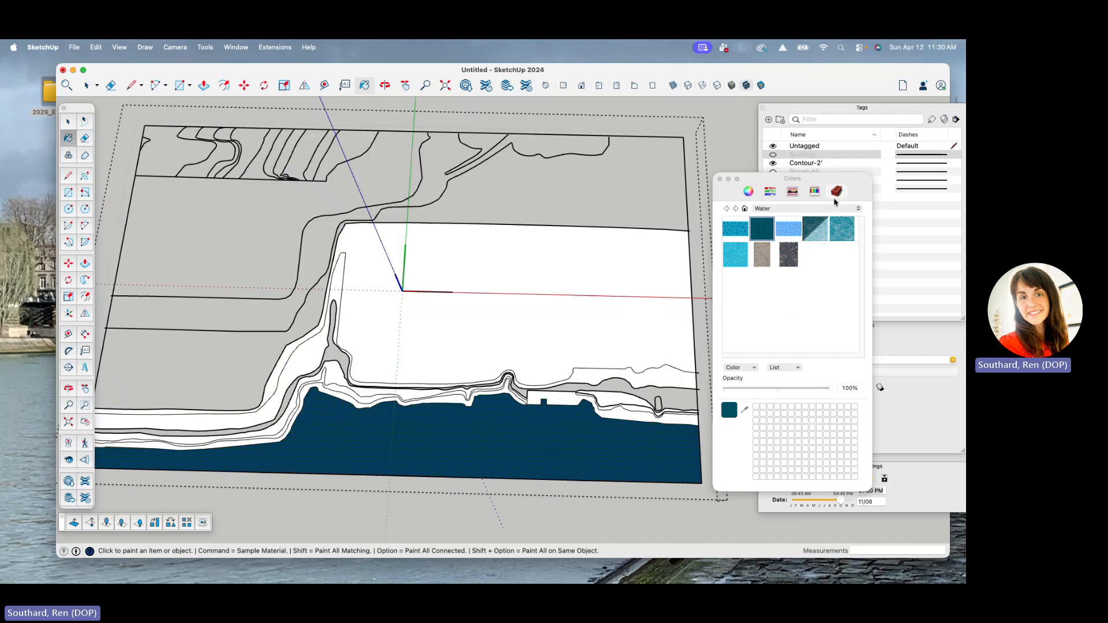
{"action": "key", "text": "super+z"}
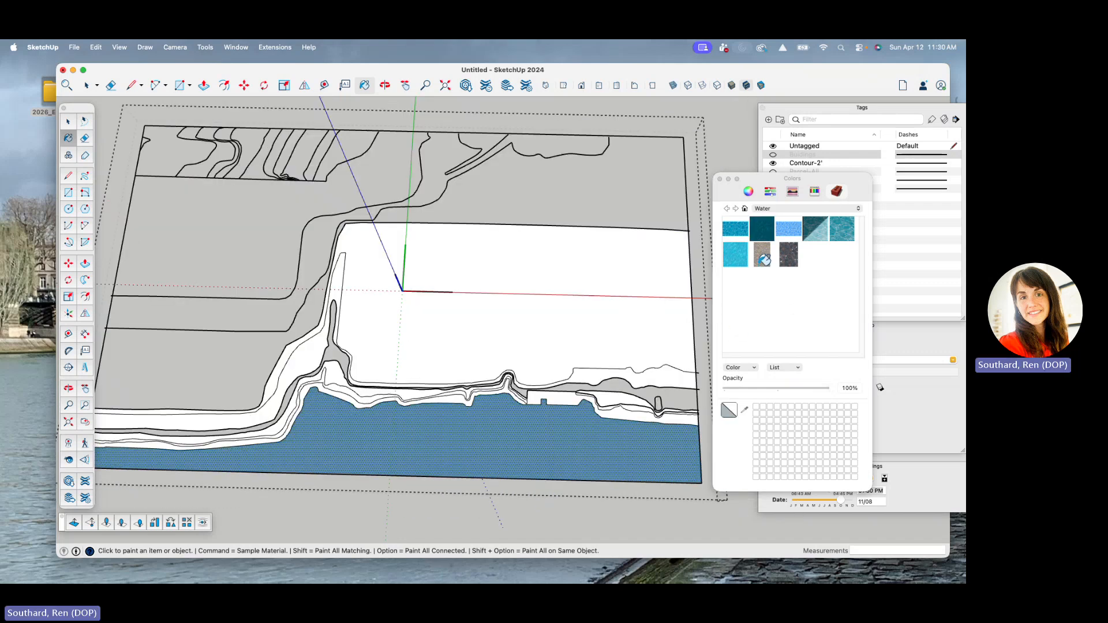
- Show the Colors In Model collection and remove the unused light Sky blue from it
{"action": "left_click", "coordinate": [768, 208]}
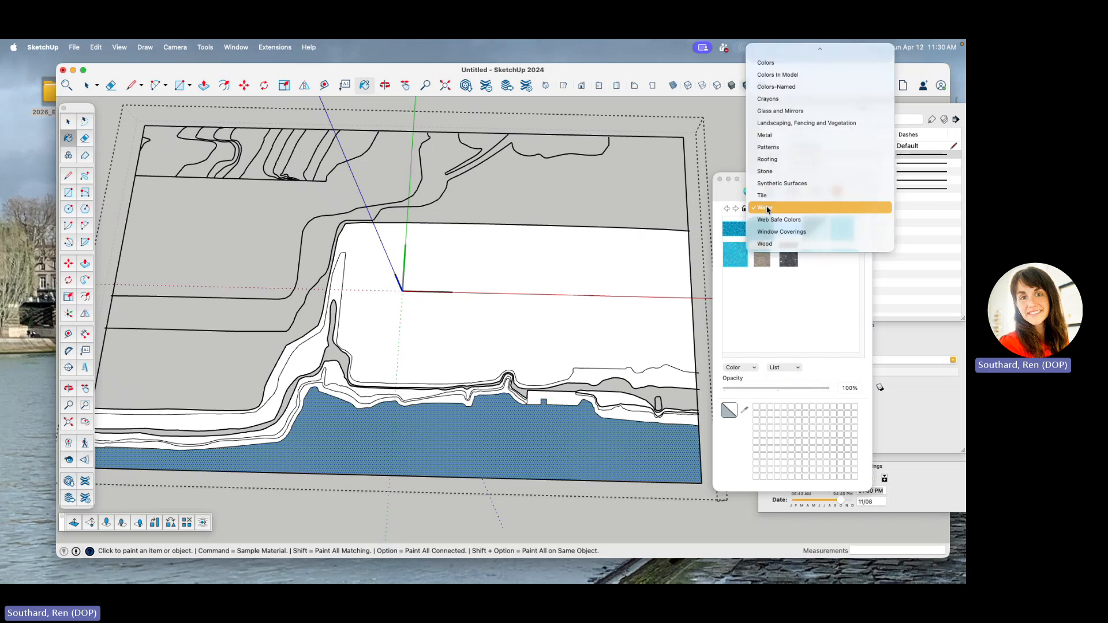
{"action": "scroll", "coordinate": [787, 136], "scroll_direction": "up", "scroll_amount": 3}
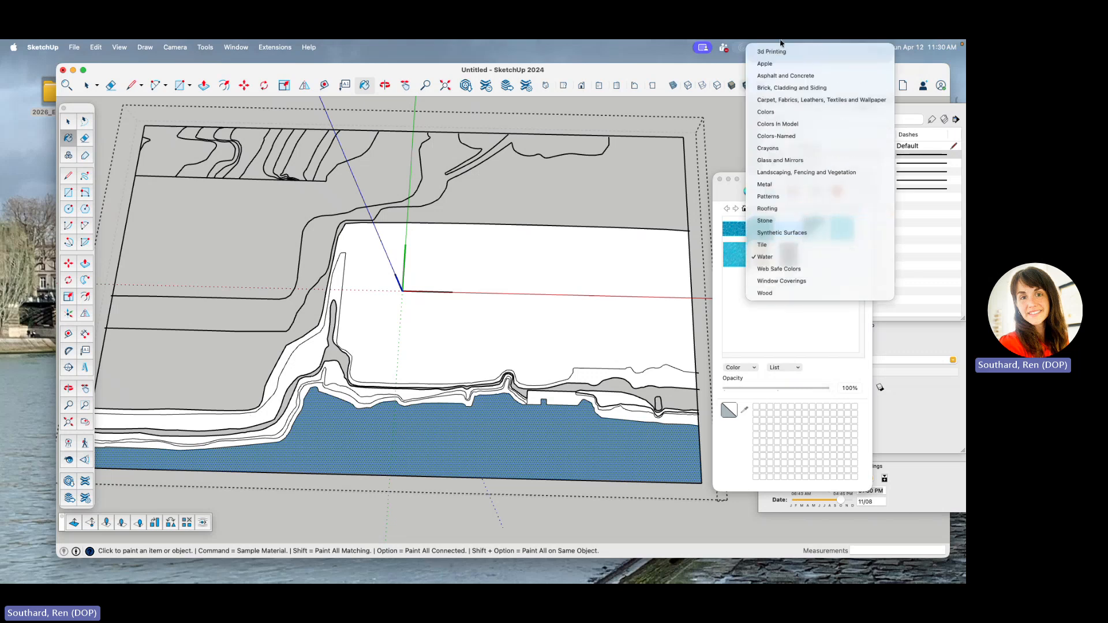
{"action": "left_click", "coordinate": [784, 123]}
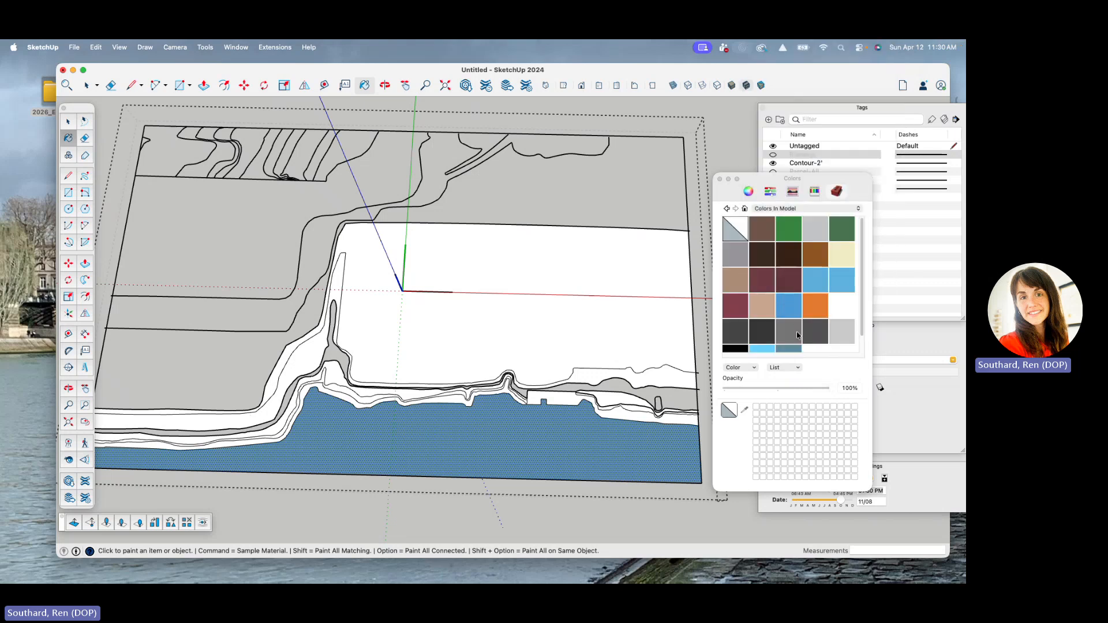
{"action": "scroll", "coordinate": [797, 335], "scroll_direction": "down", "scroll_amount": 1}
{"action": "left_click", "coordinate": [750, 368]}
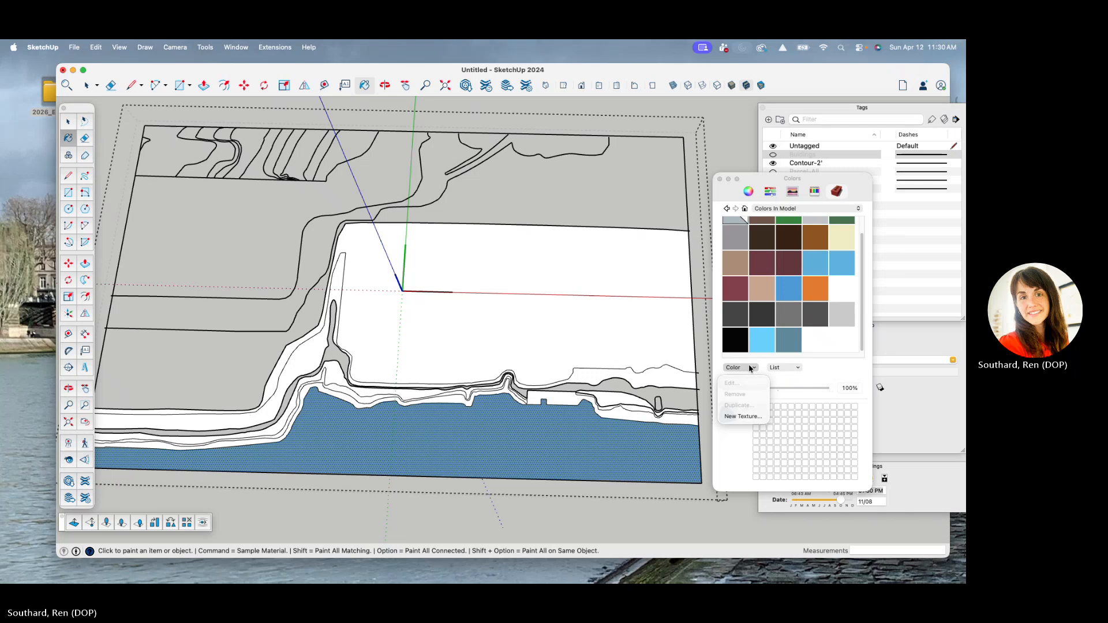
{"action": "left_click", "coordinate": [755, 370]}
{"action": "left_click", "coordinate": [798, 368]}
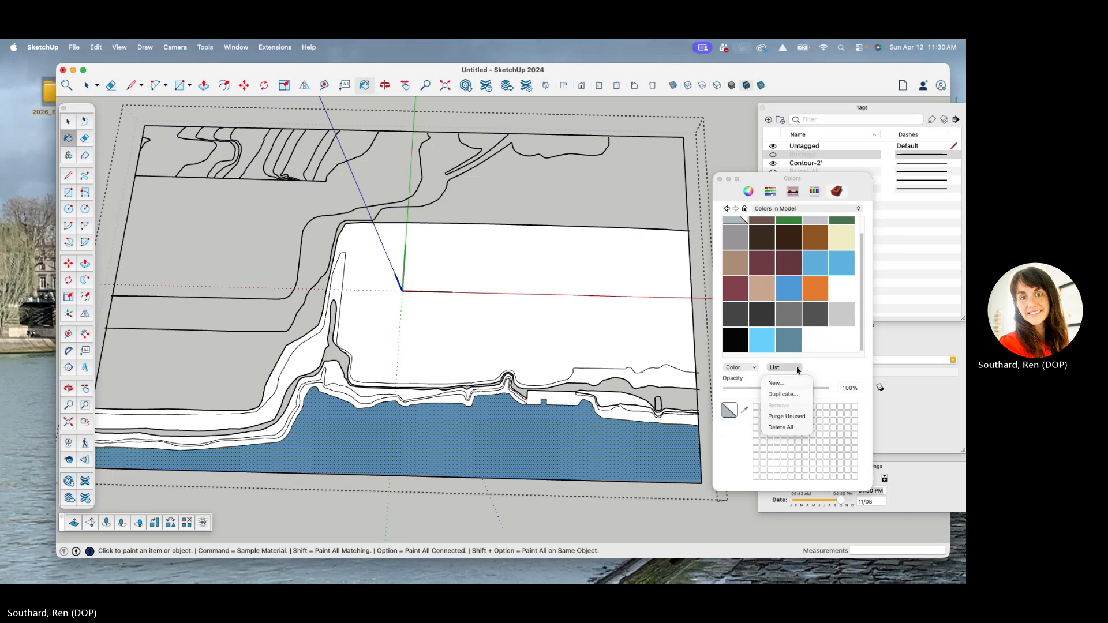
{"action": "left_click", "coordinate": [799, 427]}
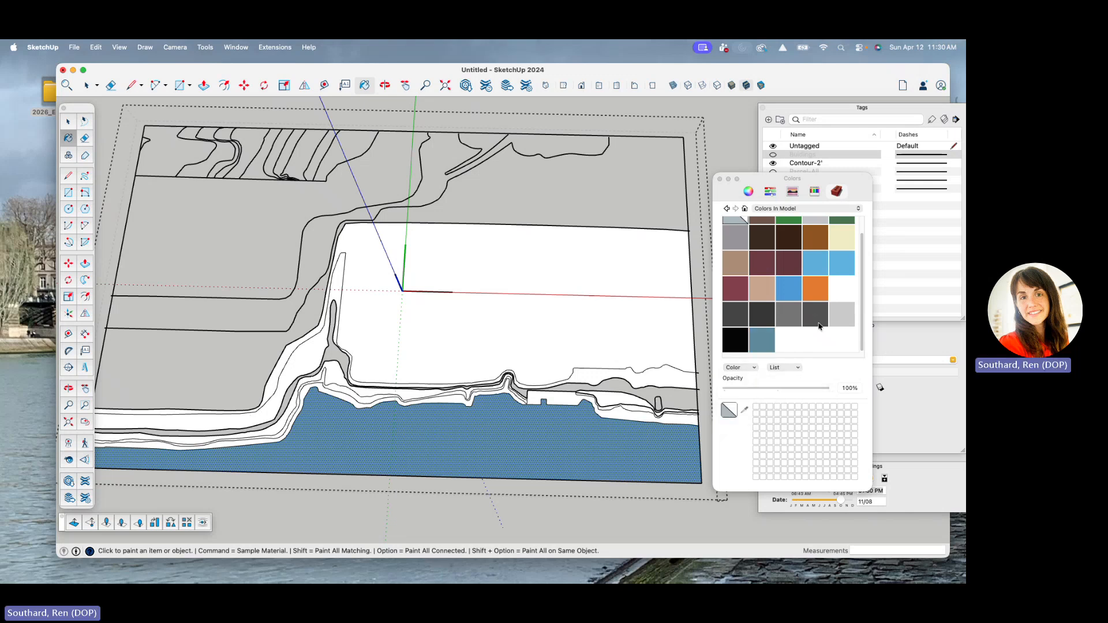
- Reduce the darkened blue's opacity to 56% and repaint the large face below the lowest contour with it
{"action": "left_click", "coordinate": [769, 349]}
{"action": "left_click_drag", "start_coordinate": [767, 390], "coordinate": [797, 389]}
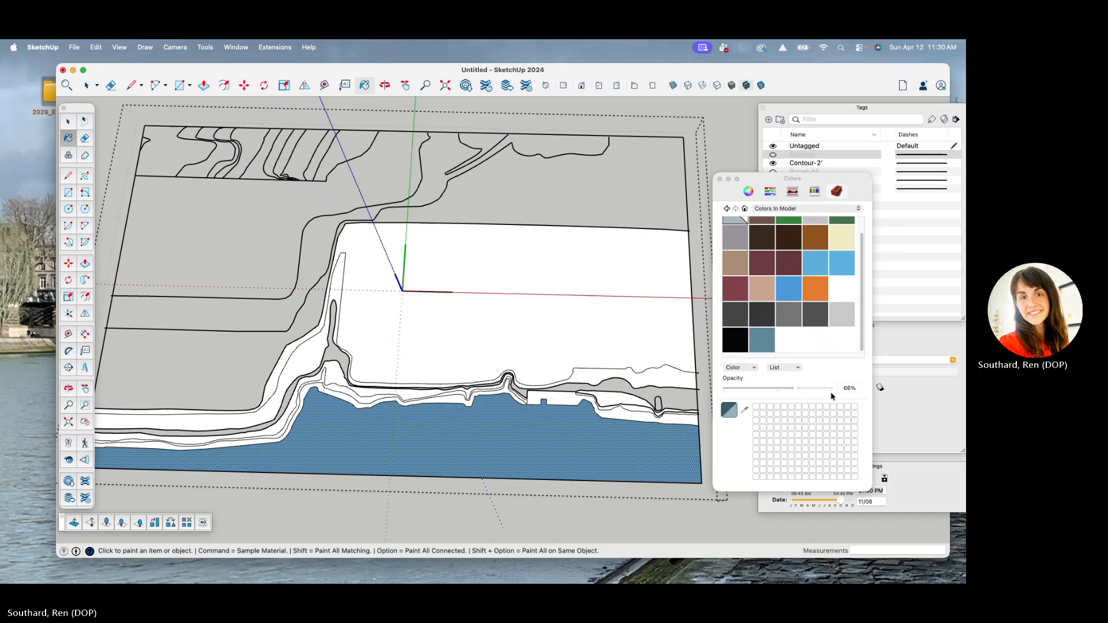
{"action": "left_click", "coordinate": [766, 346]}
{"action": "left_click", "coordinate": [779, 390]}
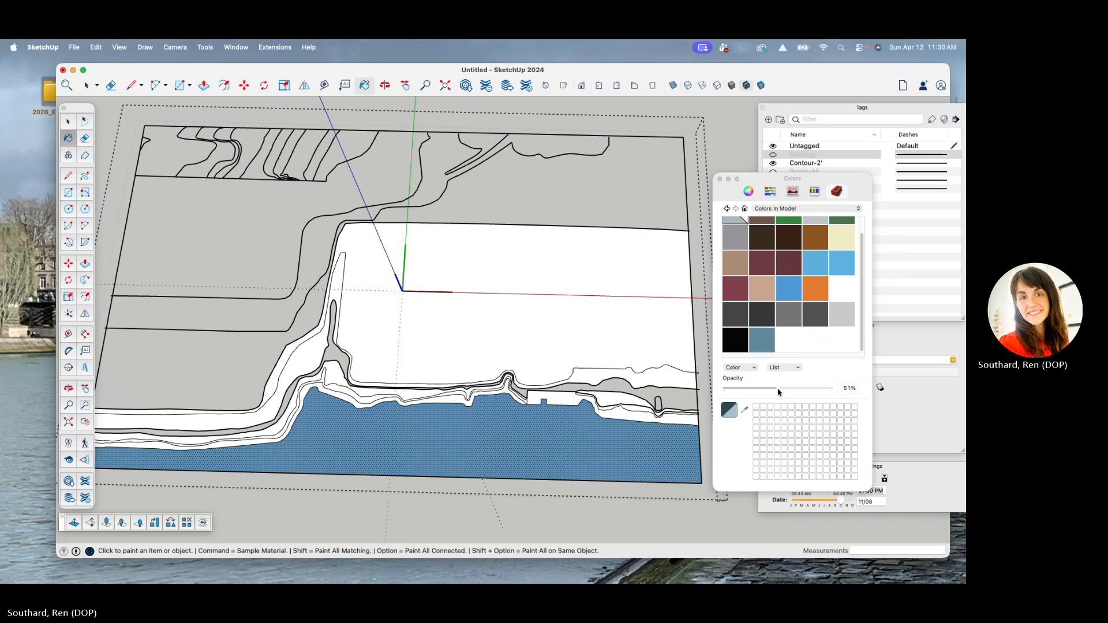
{"action": "left_click", "coordinate": [642, 440]}
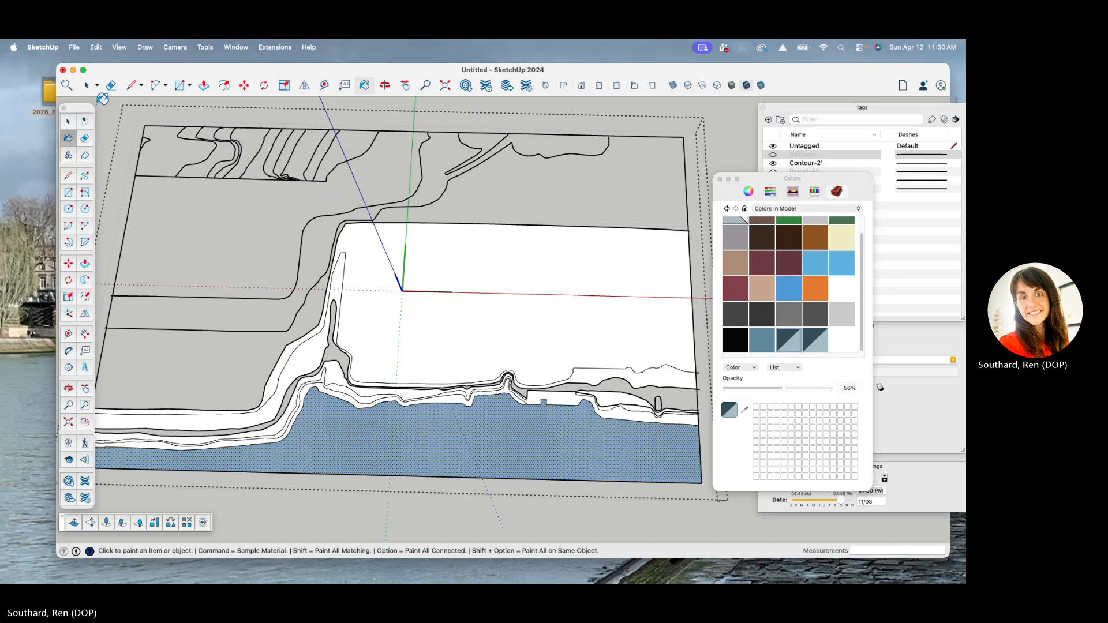
- Examine the large white face beside the axes origin and the unfilled contour areas from an angled view
{"action": "key", "text": "space"}
{"action": "left_click", "coordinate": [534, 367]}
{"action": "key", "text": "o"}
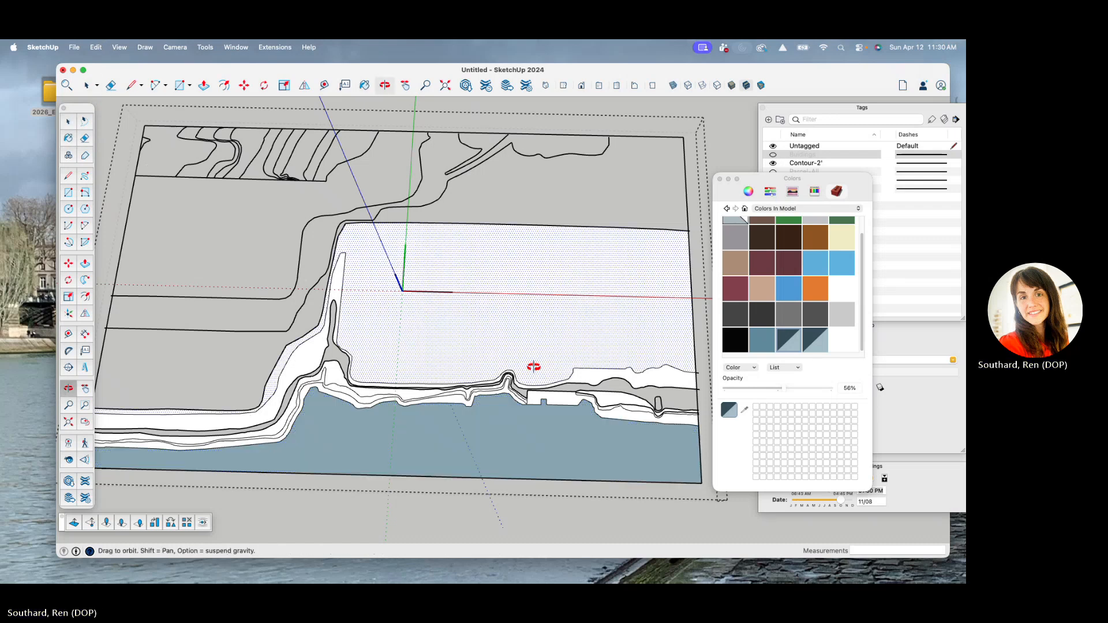
{"action": "key", "text": "space"}
{"action": "left_click", "coordinate": [410, 335]}
{"action": "scroll", "coordinate": [410, 334], "scroll_direction": "down", "scroll_amount": 3}
{"action": "middle_click_drag", "start_coordinate": [411, 335], "coordinate": [332, 231]}
{"action": "scroll", "coordinate": [226, 353], "scroll_direction": "up", "scroll_amount": 3}
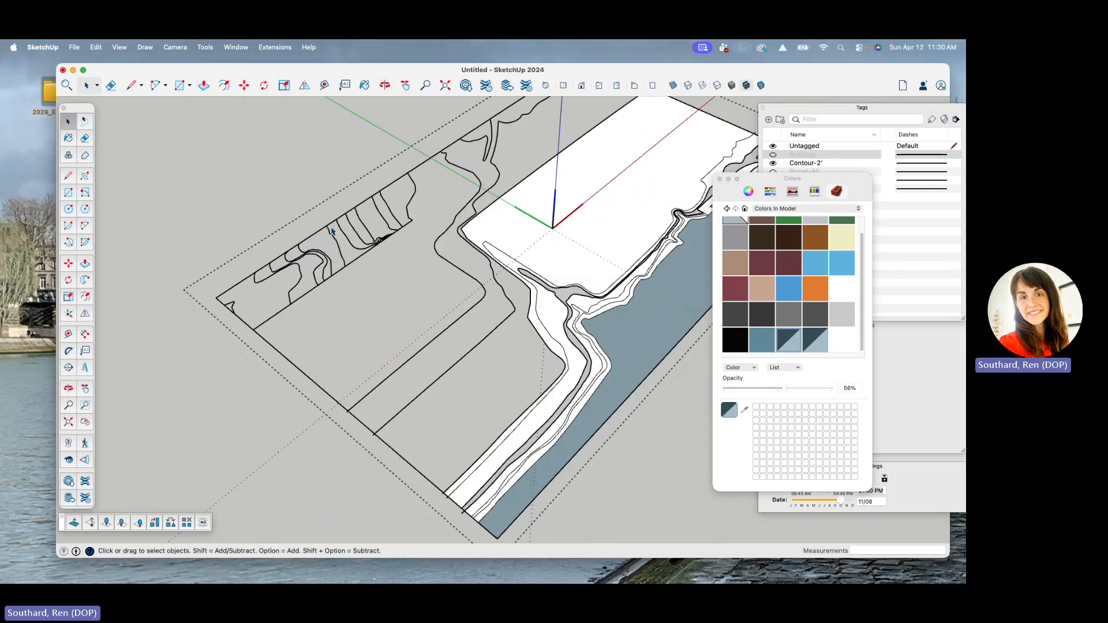
- Close the small contour shape near the site's far corner with a line along the boundary edge to form its face
{"action": "scroll", "coordinate": [213, 342], "scroll_direction": "up", "scroll_amount": 8}
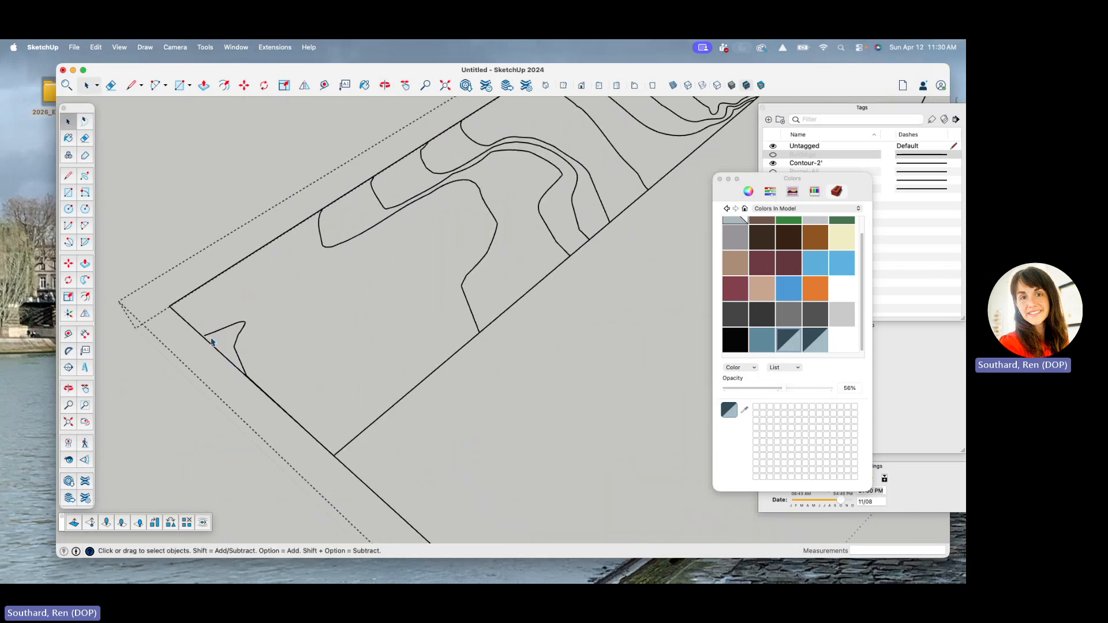
{"action": "scroll", "coordinate": [212, 342], "scroll_direction": "up", "scroll_amount": 4}
{"action": "key", "text": "l"}
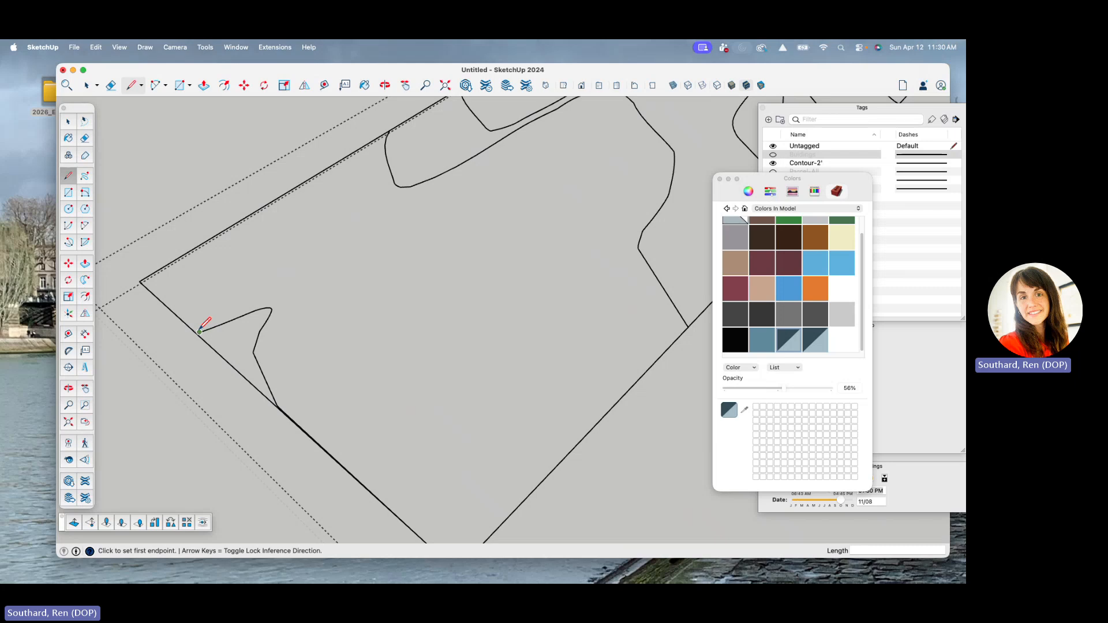
{"action": "left_click", "coordinate": [200, 332]}
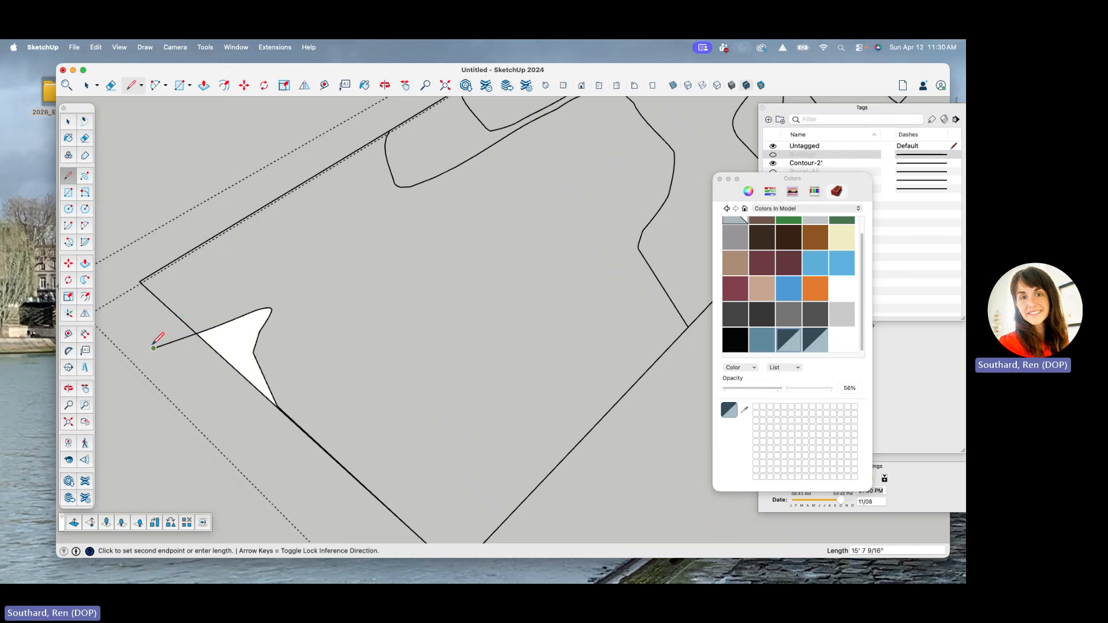
{"action": "key", "text": "e"}
{"action": "scroll", "coordinate": [132, 306], "scroll_direction": "down", "scroll_amount": 3}
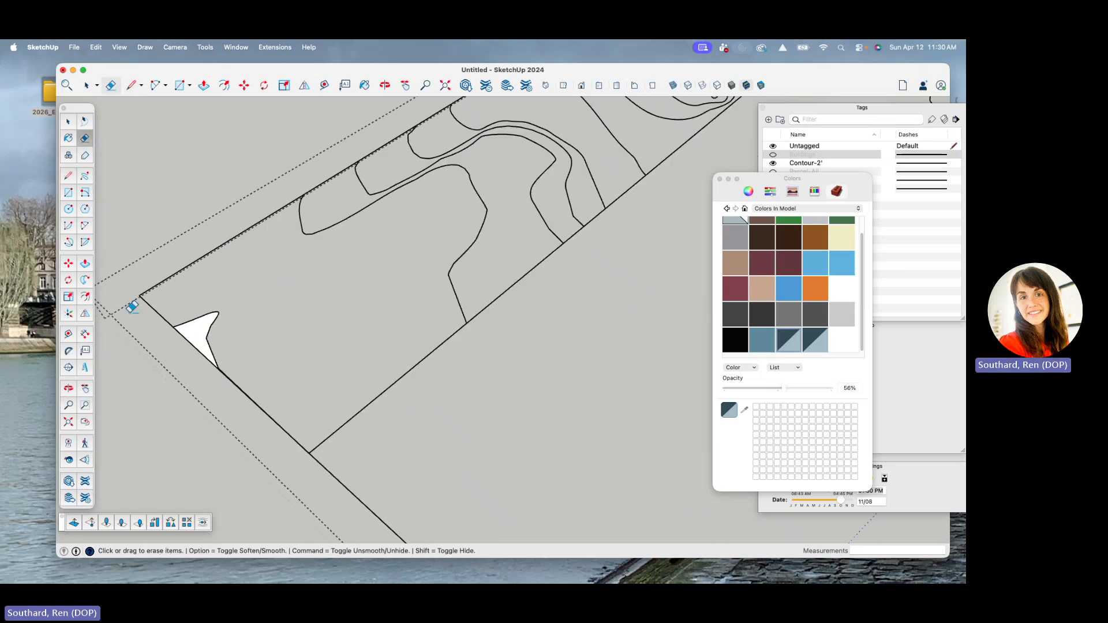
- Draw a line across the whole site, near the origin, from the water-side boundary edge to the opposite boundary edge
{"action": "scroll", "coordinate": [133, 307], "scroll_direction": "down", "scroll_amount": 6}
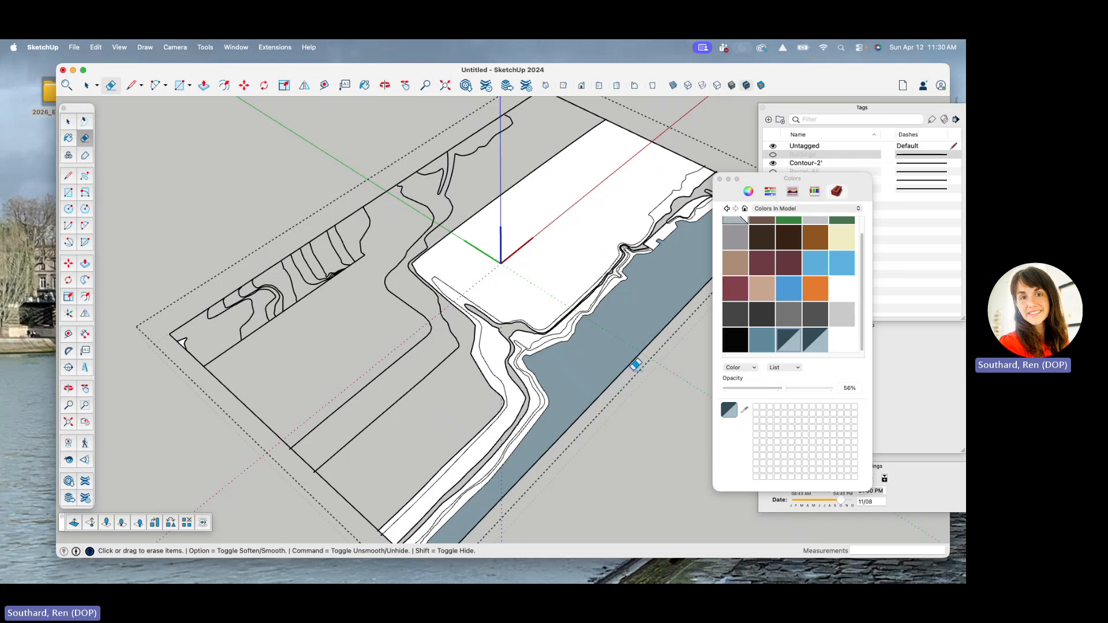
{"action": "key", "text": "l"}
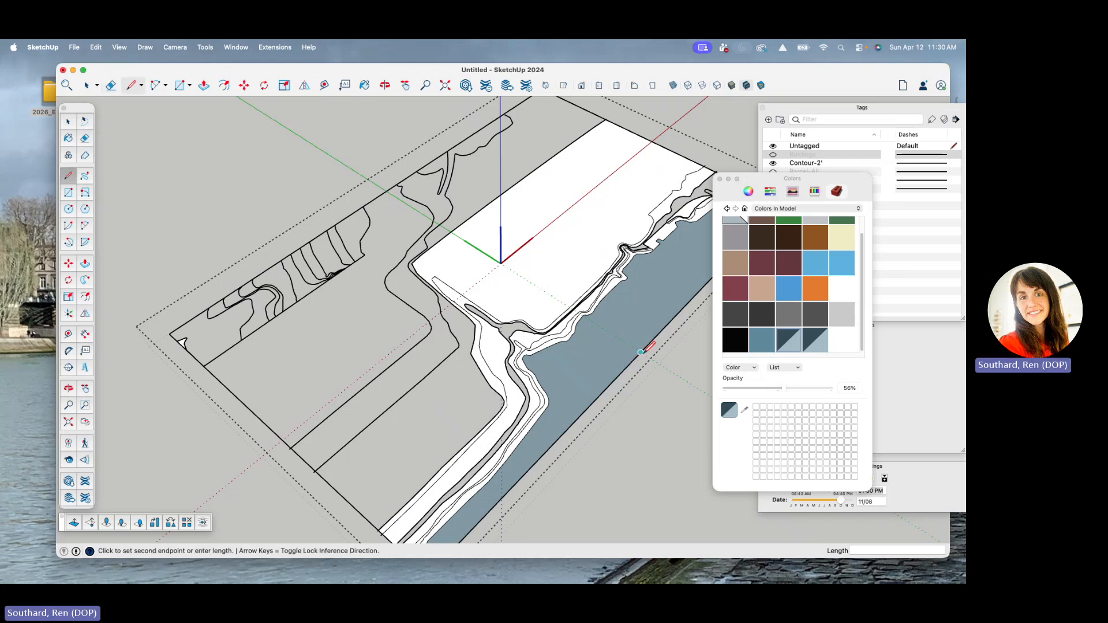
{"action": "left_click", "coordinate": [640, 351]}
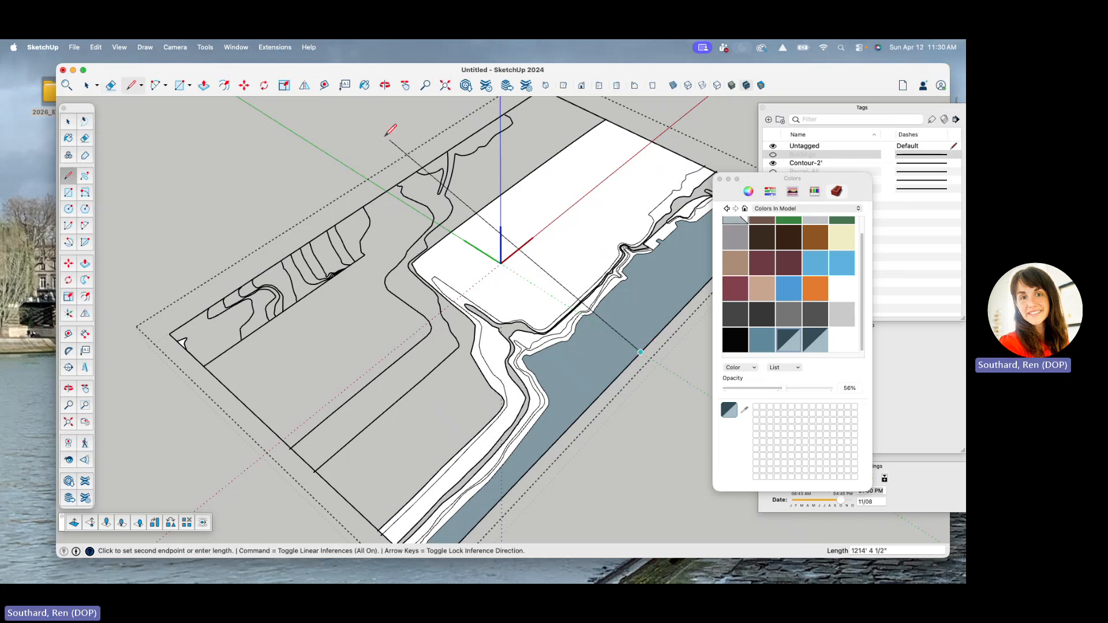
{"action": "left_click", "coordinate": [416, 172]}
{"action": "key", "text": "space"}
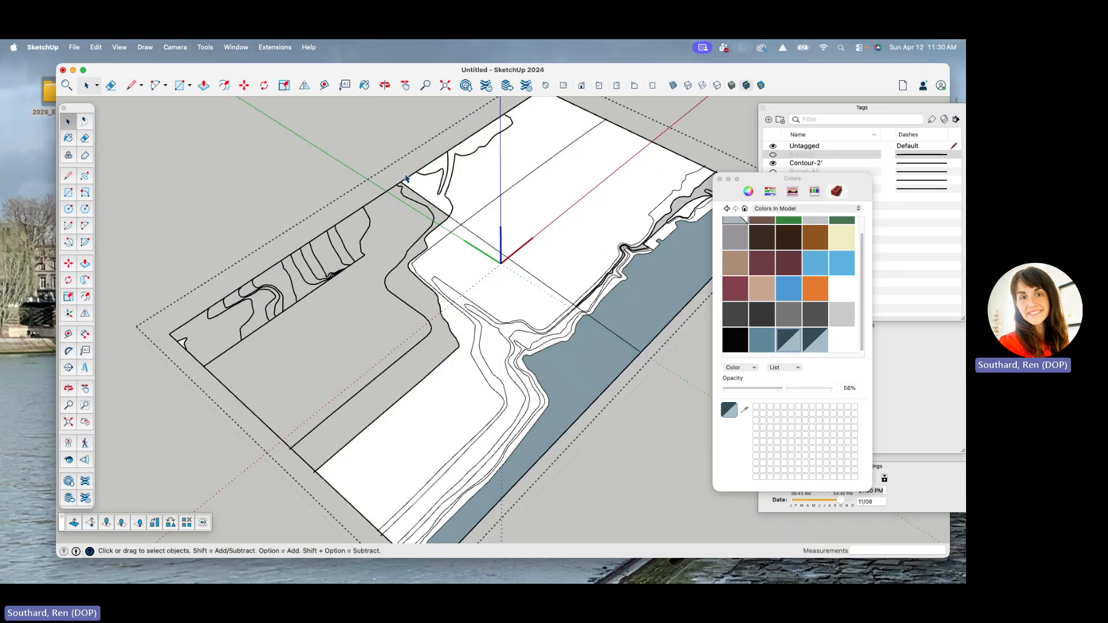
- Examine the faces and contour lines on both sides of the line drawn across the site
{"action": "scroll", "coordinate": [409, 177], "scroll_direction": "down", "scroll_amount": 2}
{"action": "scroll", "coordinate": [443, 221], "scroll_direction": "up", "scroll_amount": 6}
{"action": "scroll", "coordinate": [279, 193], "scroll_direction": "down", "scroll_amount": 8}
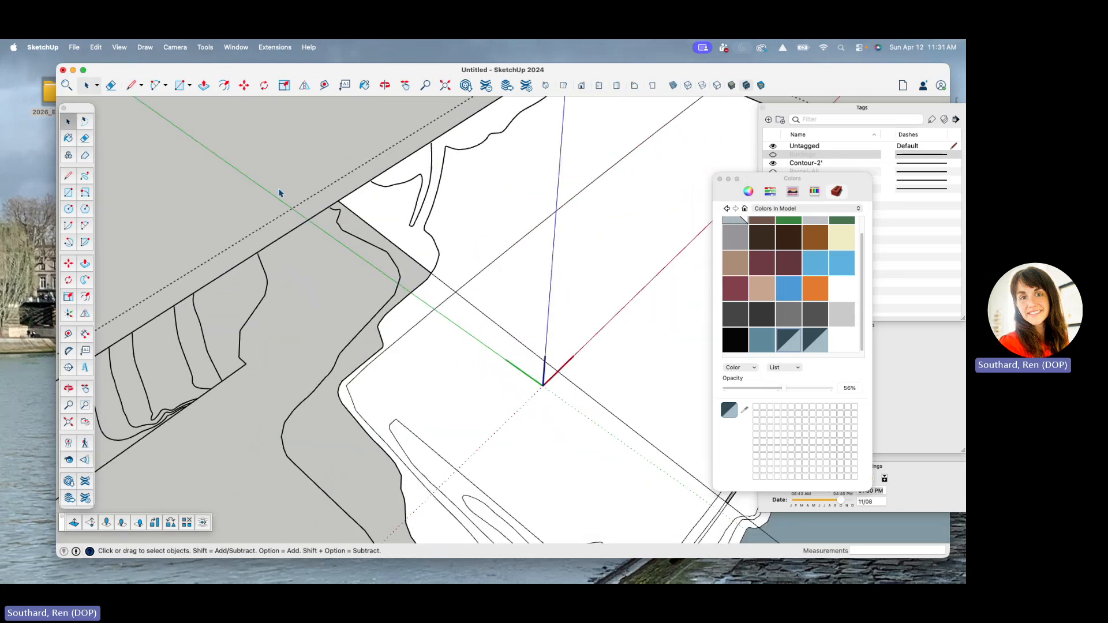
{"action": "scroll", "coordinate": [427, 348], "scroll_direction": "up", "scroll_amount": 7}
{"action": "middle_click_drag", "start_coordinate": [421, 346], "coordinate": [261, 338]}
{"action": "scroll", "coordinate": [261, 337], "scroll_direction": "down", "scroll_amount": 3}
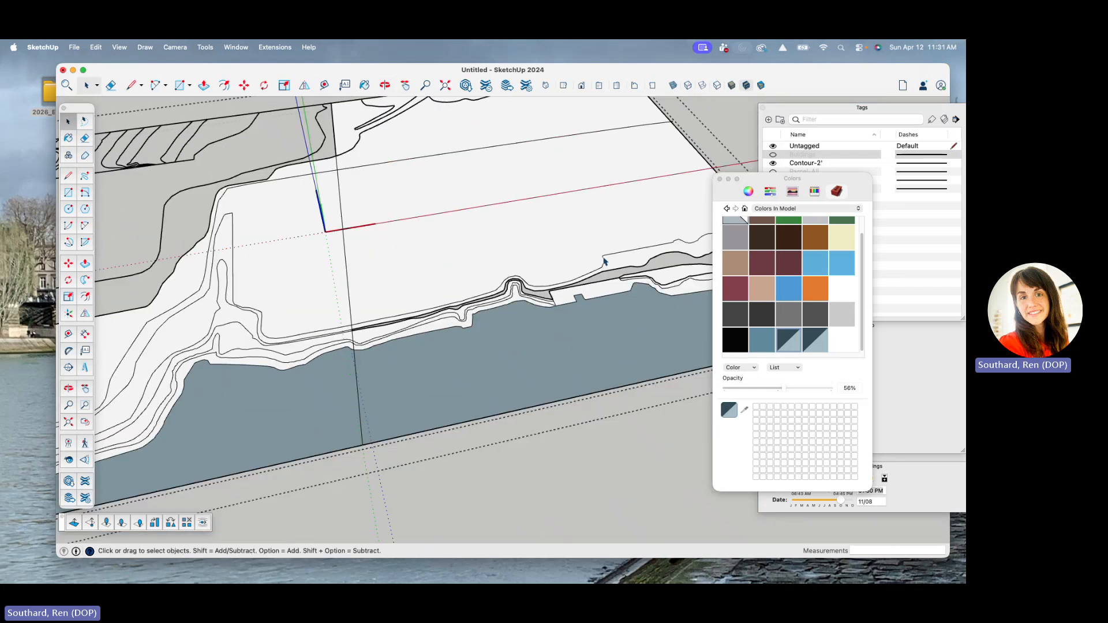
- Draw a line from the shoreline platform's upper corner along its slanted side to close the unfilled contour strip into a face
{"action": "scroll", "coordinate": [606, 260], "scroll_direction": "up", "scroll_amount": 4}
{"action": "scroll", "coordinate": [406, 290], "scroll_direction": "up", "scroll_amount": 6}
{"action": "middle_click_drag", "start_coordinate": [406, 291], "coordinate": [375, 360]}
{"action": "scroll", "coordinate": [310, 347], "scroll_direction": "down", "scroll_amount": 3}
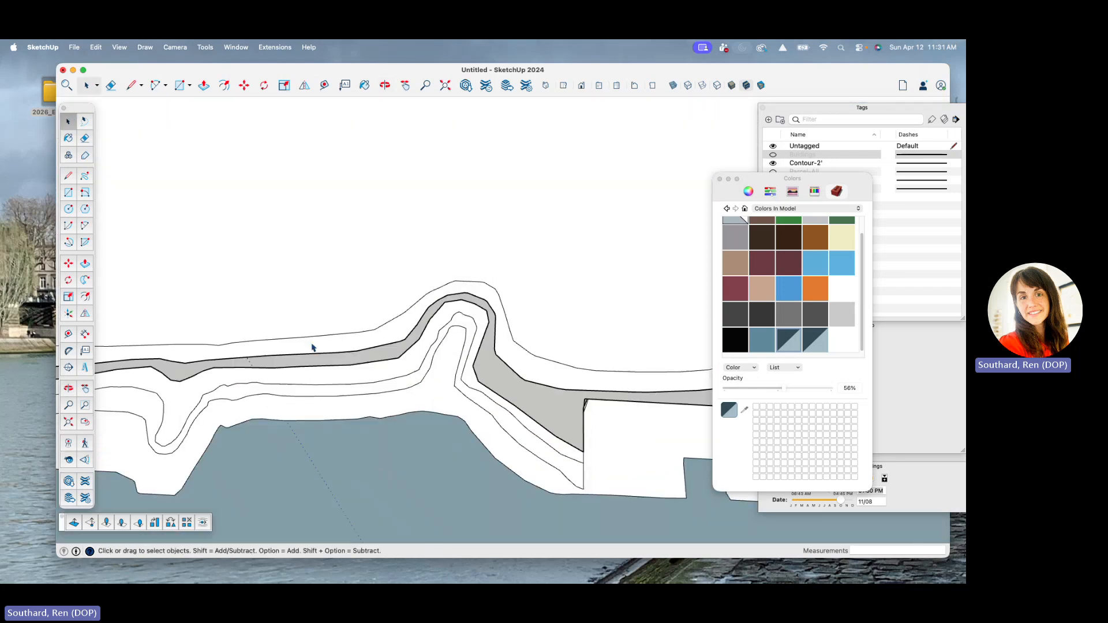
{"action": "scroll", "coordinate": [512, 354], "scroll_direction": "up", "scroll_amount": 7}
{"action": "scroll", "coordinate": [487, 358], "scroll_direction": "up", "scroll_amount": 4}
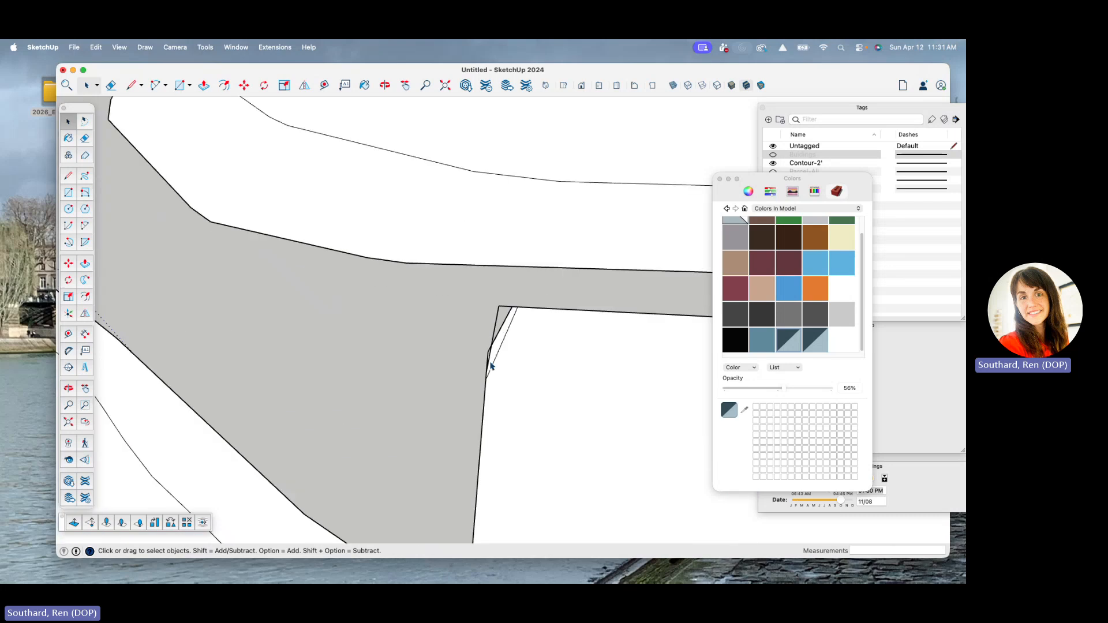
{"action": "scroll", "coordinate": [488, 349], "scroll_direction": "up", "scroll_amount": 2}
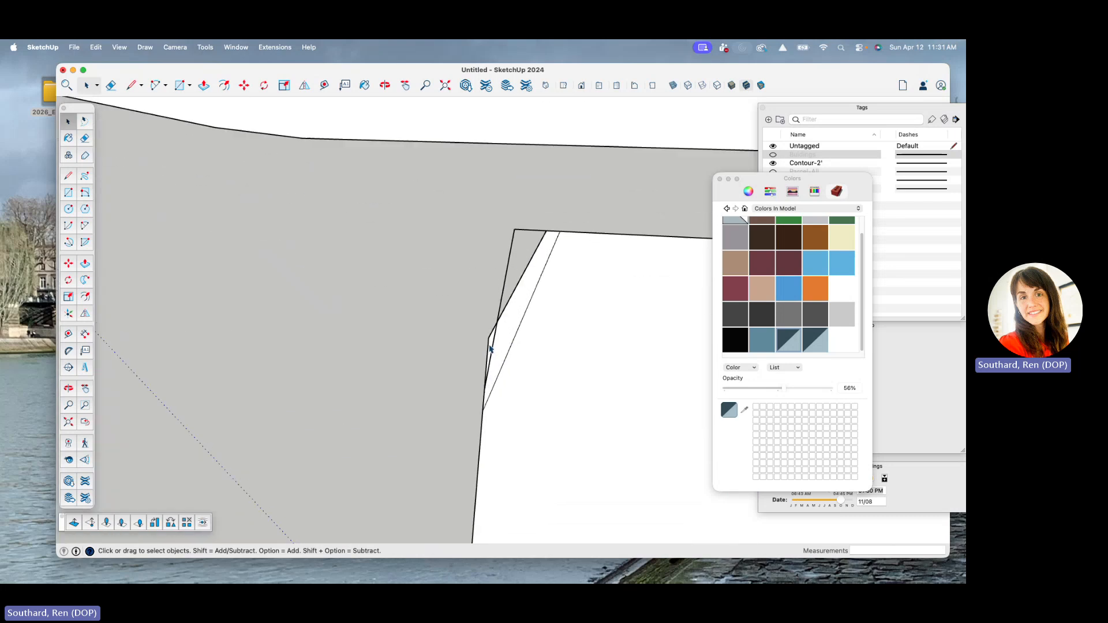
{"action": "scroll", "coordinate": [488, 349], "scroll_direction": "down", "scroll_amount": 5}
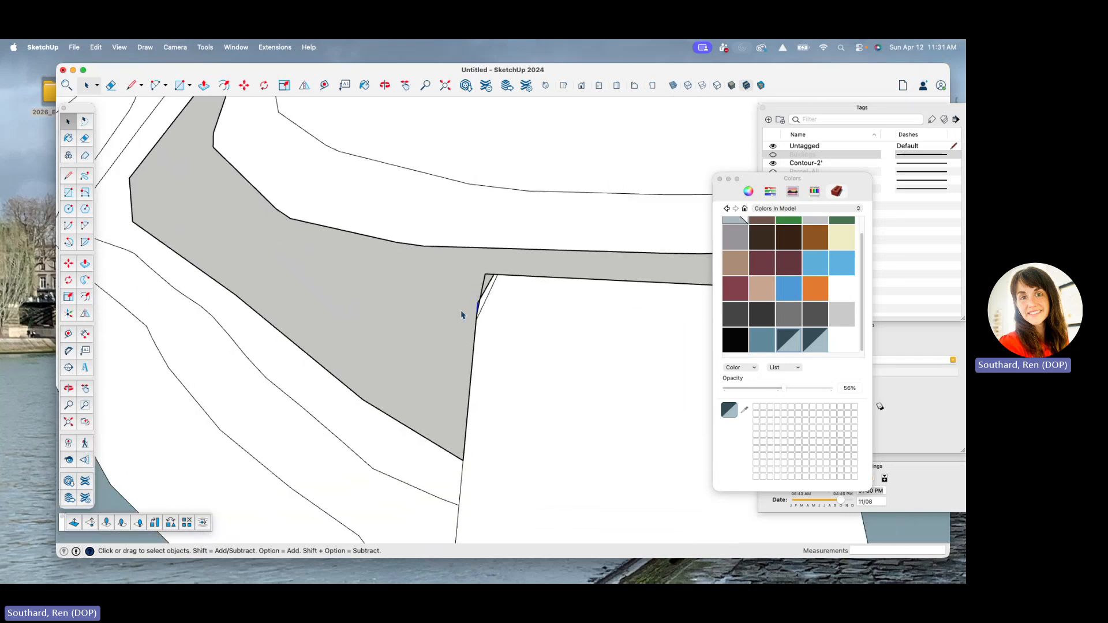
{"action": "key", "text": "l"}
{"action": "scroll", "coordinate": [470, 315], "scroll_direction": "up", "scroll_amount": 3}
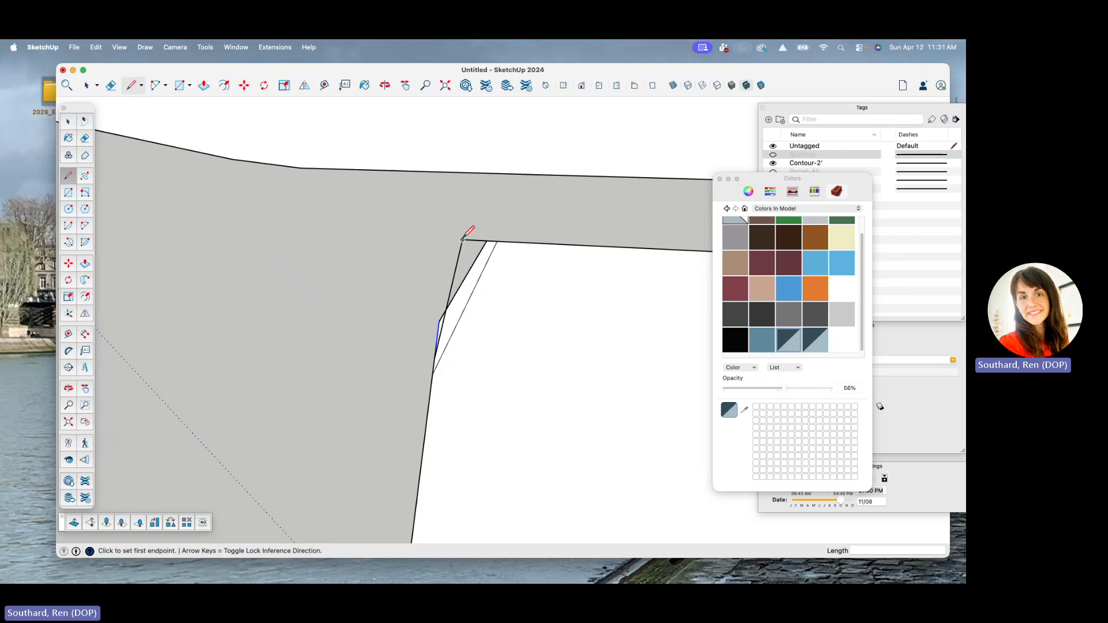
{"action": "left_click", "coordinate": [462, 239]}
{"action": "scroll", "coordinate": [438, 346], "scroll_direction": "up", "scroll_amount": 2}
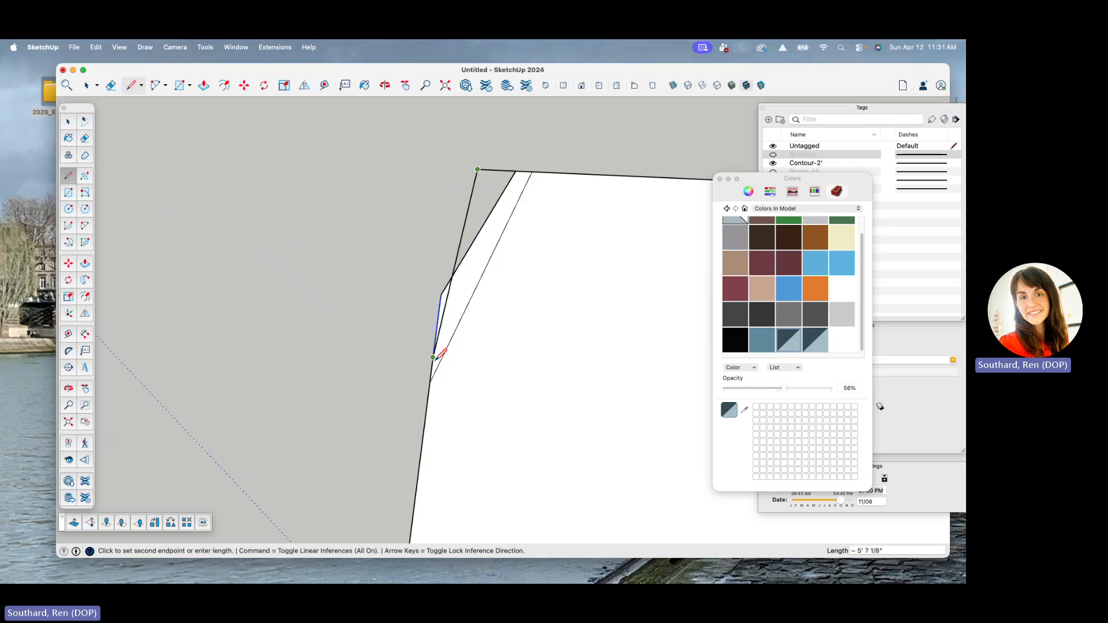
{"action": "left_click", "coordinate": [433, 357]}
- Erase the stray overlapping segments around the platform's corner, keeping only the single edge that runs down from it
{"action": "key", "text": "e"}
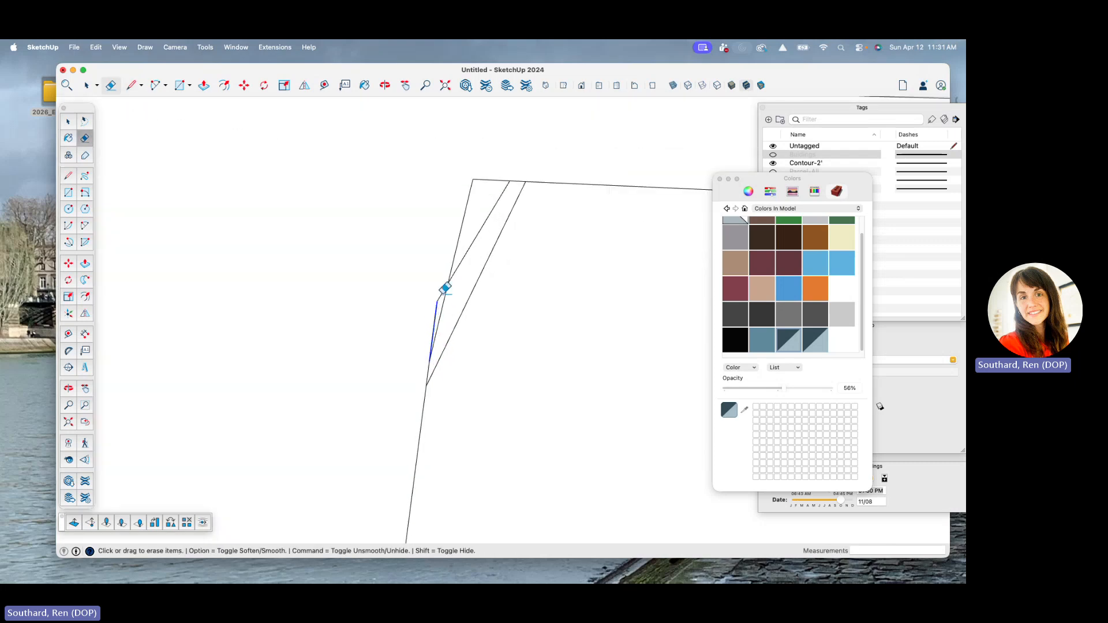
{"action": "key", "text": "space"}
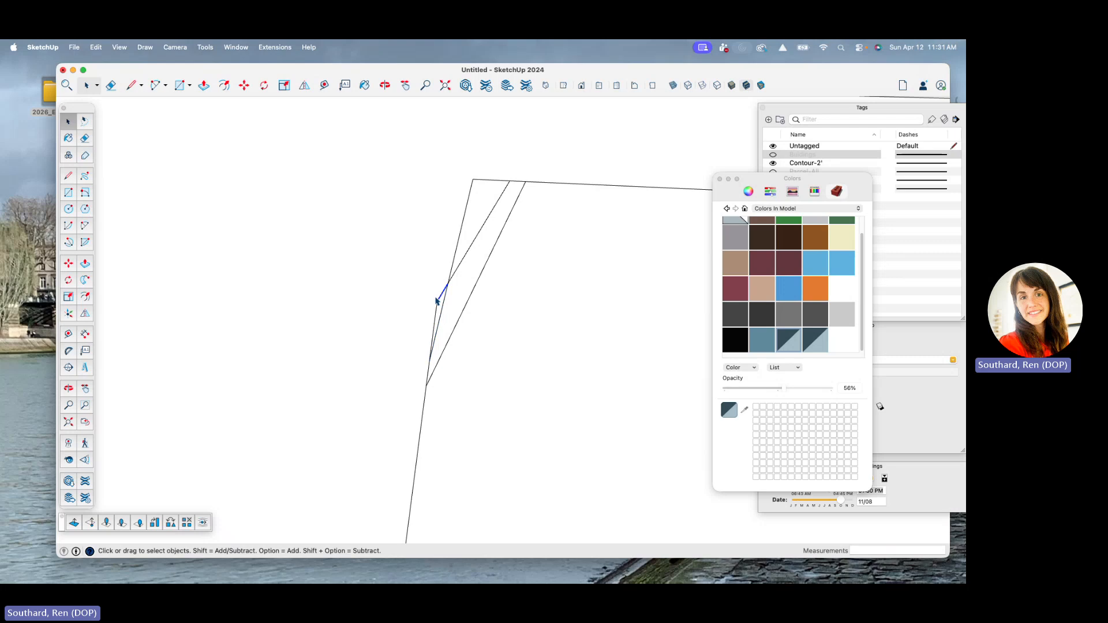
{"action": "left_click", "coordinate": [443, 293], "text": "shift"}
{"action": "key", "text": "e"}
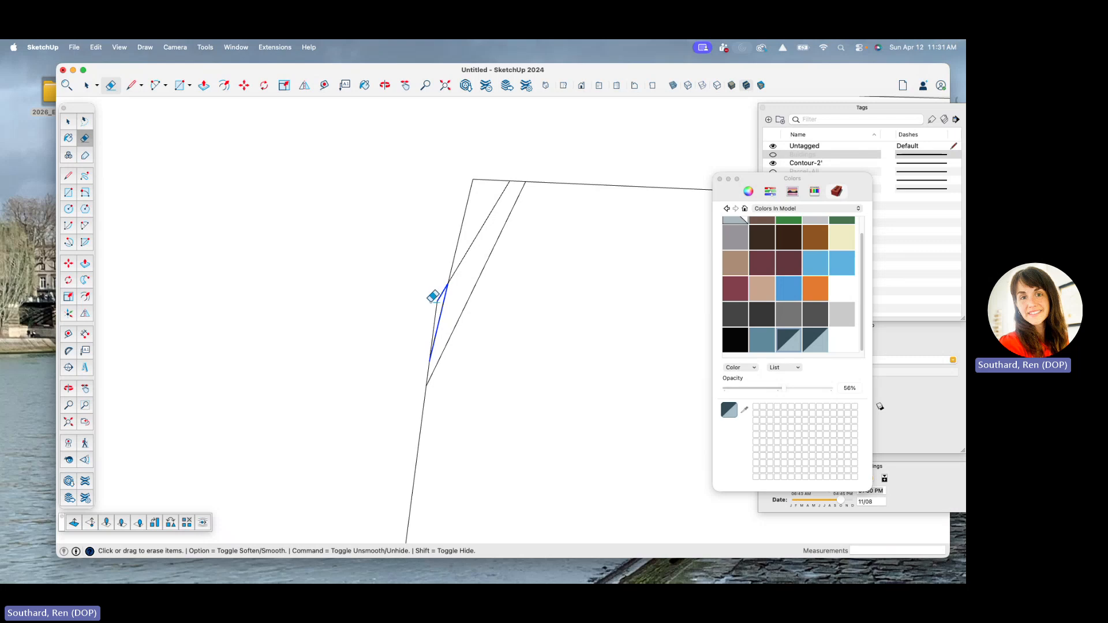
{"action": "left_click", "coordinate": [438, 295]}
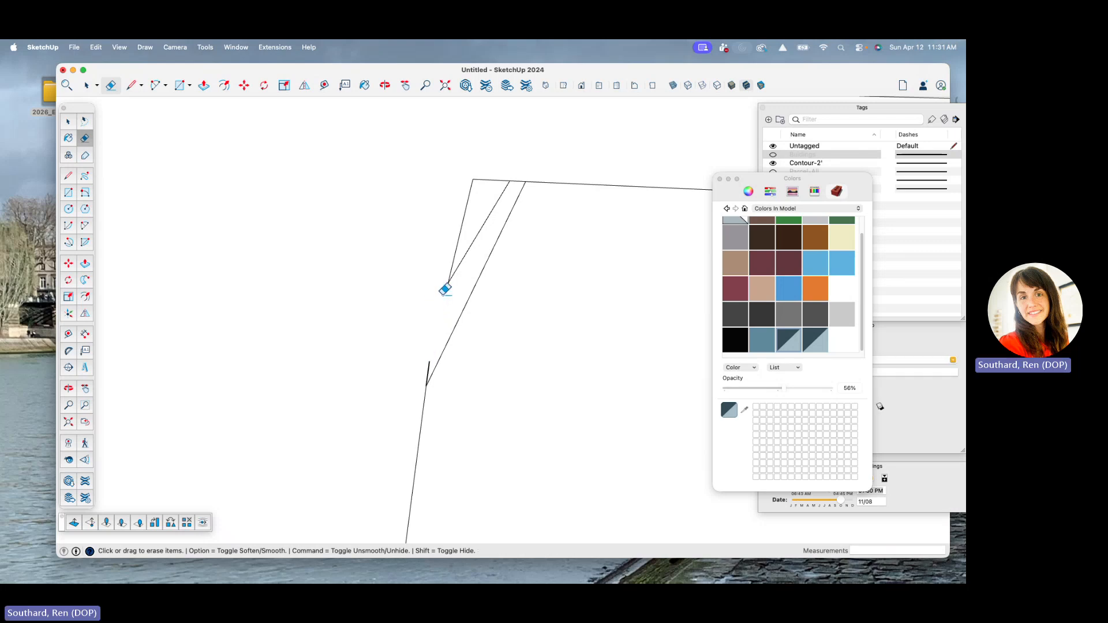
{"action": "key", "text": "super+z"}
{"action": "scroll", "coordinate": [430, 353], "scroll_direction": "up", "scroll_amount": 5}
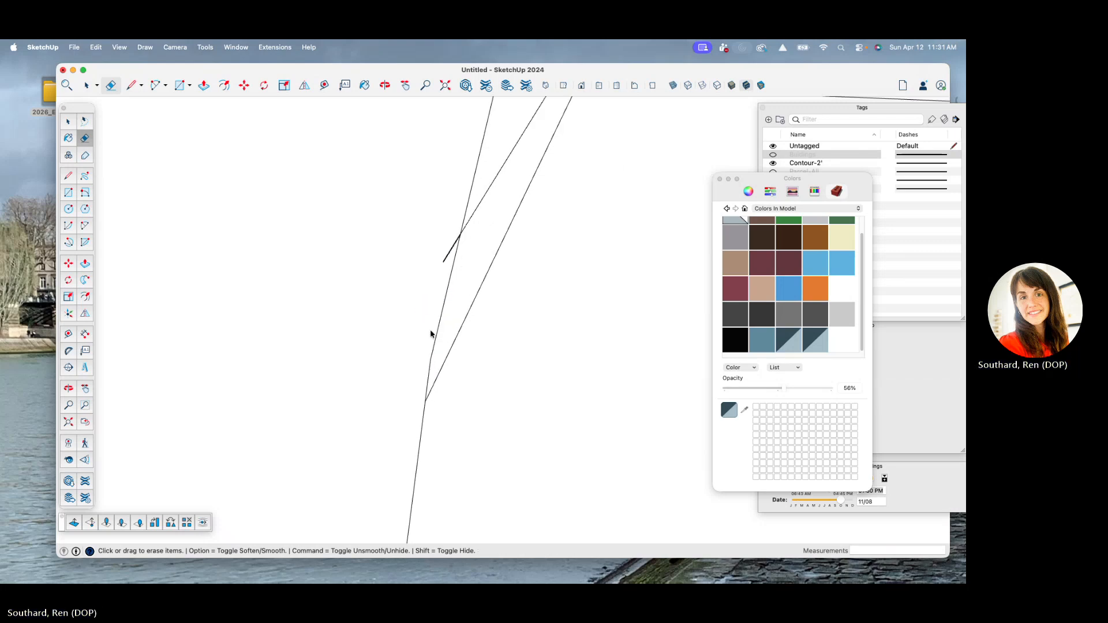
{"action": "scroll", "coordinate": [433, 329], "scroll_direction": "down", "scroll_amount": 3}
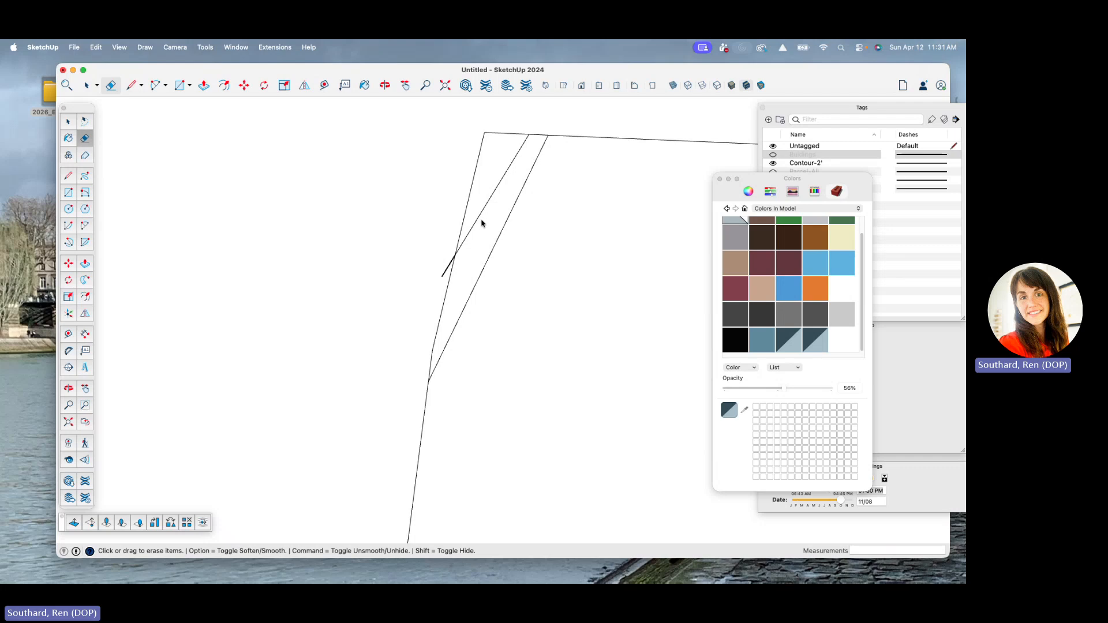
{"action": "mouse_move", "coordinate": [483, 223]}
{"action": "left_mouse_down"}
{"action": "mouse_move", "coordinate": [470, 237]}
{"action": "mouse_move", "coordinate": [477, 278]}
{"action": "left_mouse_up"}
{"action": "left_click", "coordinate": [445, 265]}
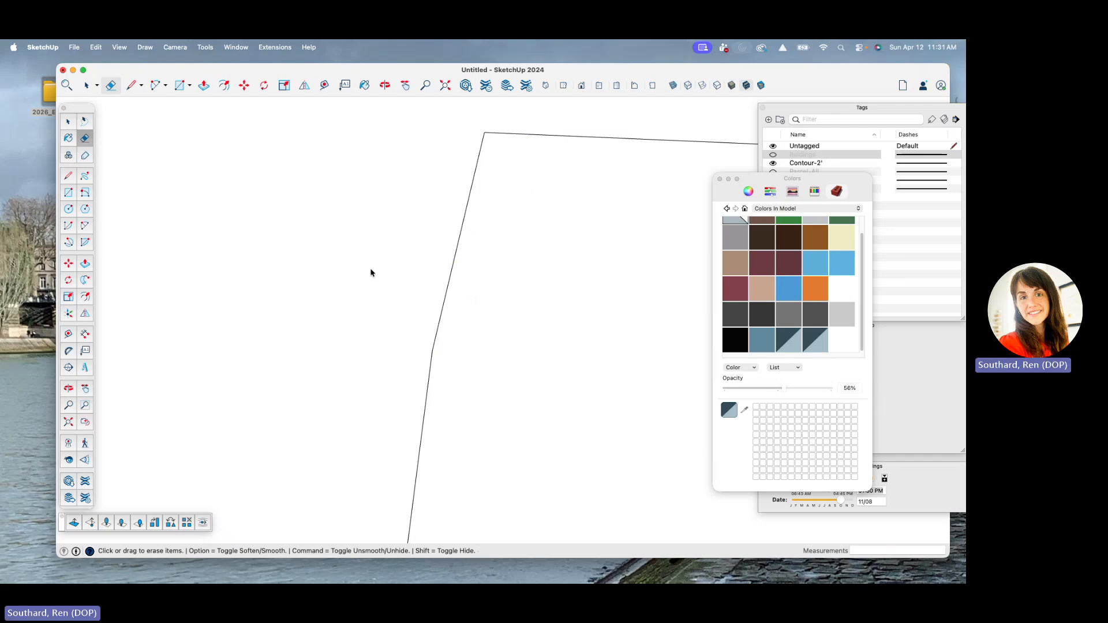
- Try to erase the uppermost of the near-parallel edges at the far end of the platform's long side, and undo it
{"action": "scroll", "coordinate": [371, 272], "scroll_direction": "down", "scroll_amount": 10}
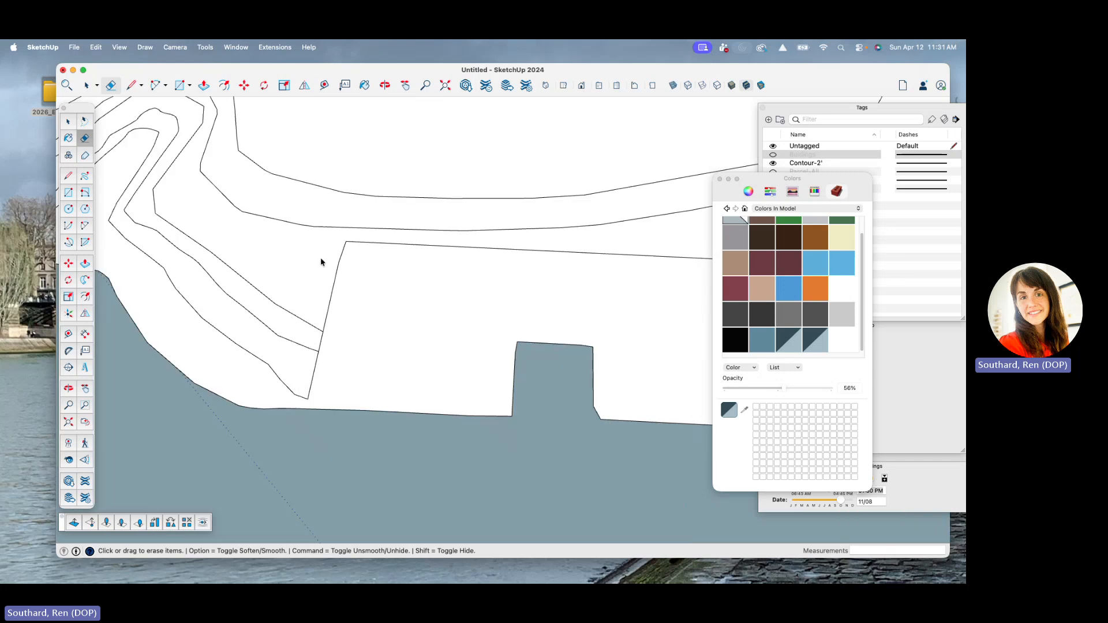
{"action": "scroll", "coordinate": [312, 264], "scroll_direction": "down", "scroll_amount": 2}
{"action": "scroll", "coordinate": [532, 271], "scroll_direction": "up", "scroll_amount": 10}
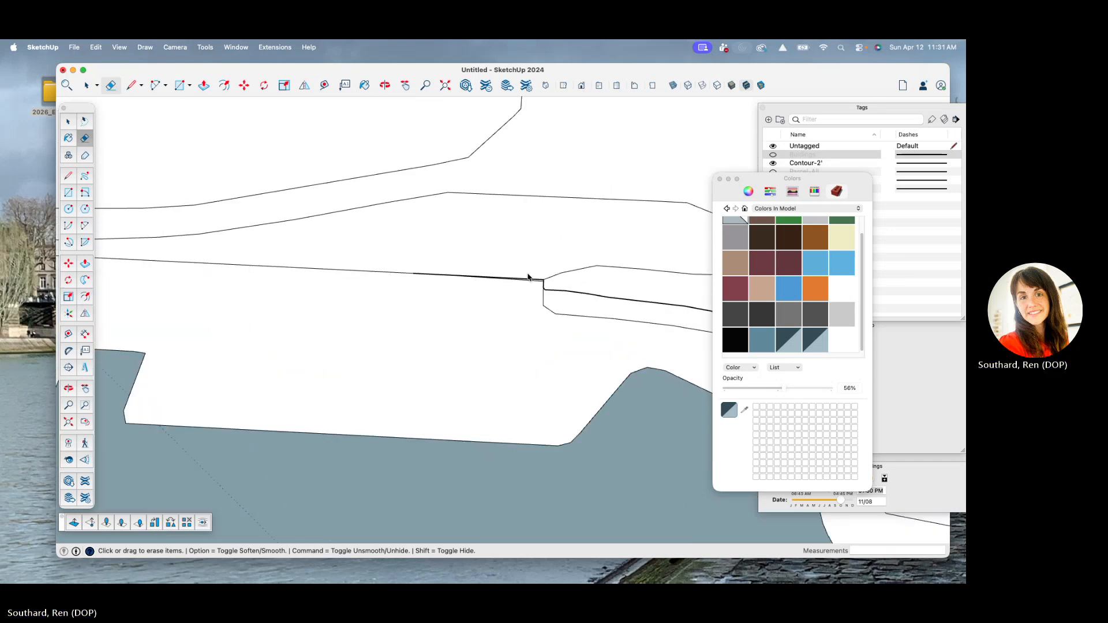
{"action": "scroll", "coordinate": [528, 277], "scroll_direction": "up", "scroll_amount": 8}
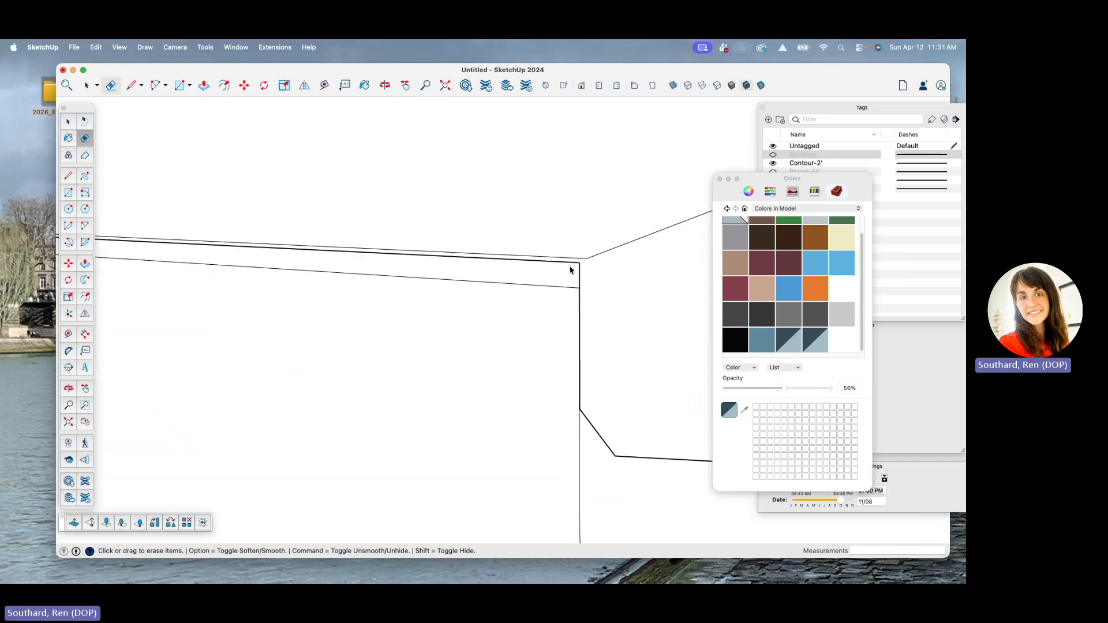
{"action": "left_click", "coordinate": [587, 261]}
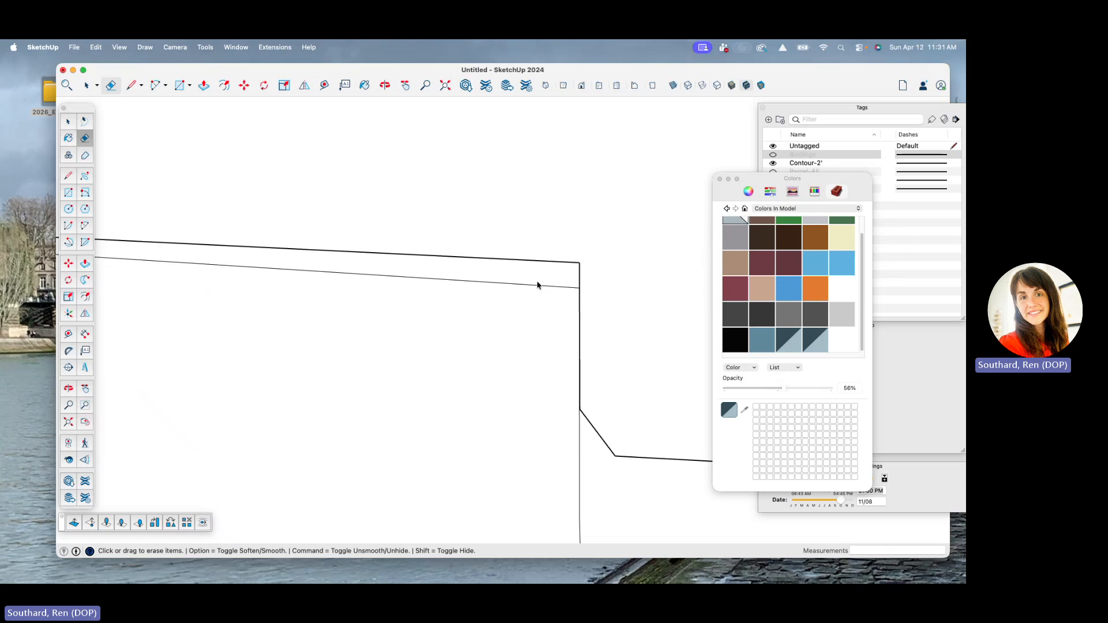
{"action": "scroll", "coordinate": [537, 285], "scroll_direction": "up", "scroll_amount": 2}
{"action": "scroll", "coordinate": [359, 234], "scroll_direction": "down", "scroll_amount": 5}
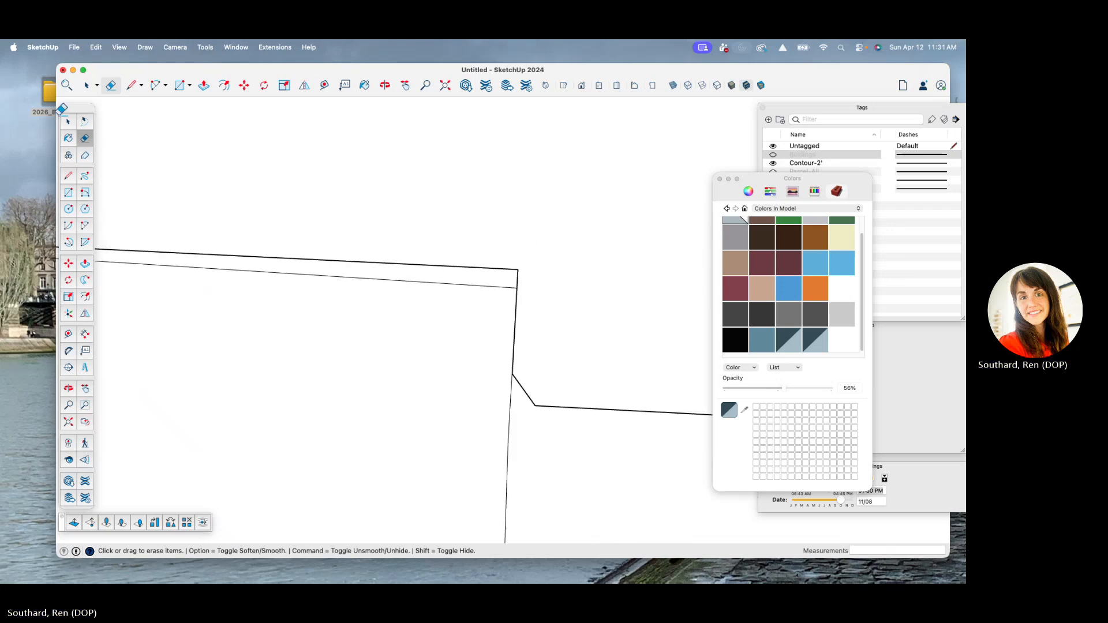
{"action": "left_click", "coordinate": [88, 86]}
{"action": "scroll", "coordinate": [242, 247], "scroll_direction": "up", "scroll_amount": 3}
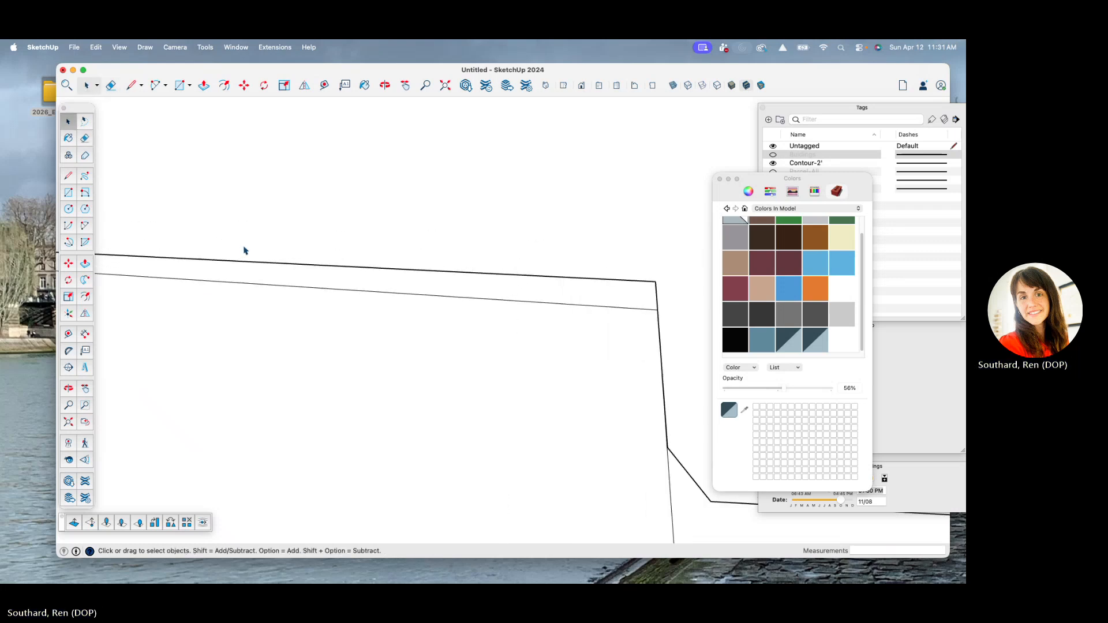
{"action": "scroll", "coordinate": [281, 275], "scroll_direction": "down", "scroll_amount": 6}
{"action": "key", "text": "super+z"}
{"action": "scroll", "coordinate": [405, 260], "scroll_direction": "down", "scroll_amount": 2}
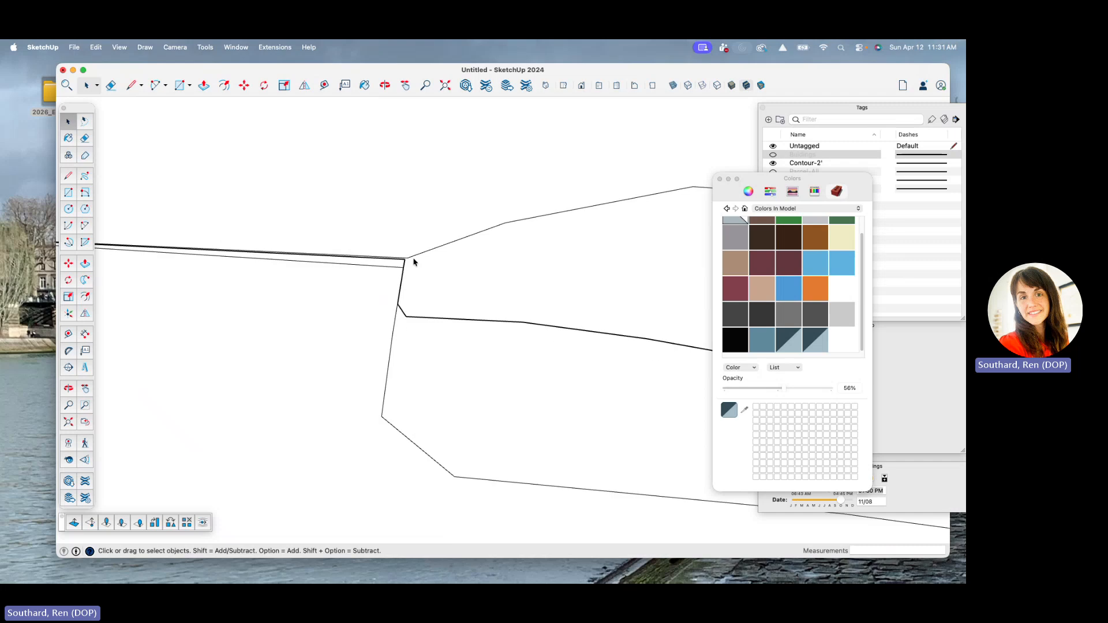
- Draw a connecting line about 1 3/8" long from the upper contour's endpoint to the adjacent corner of the platform edge
{"action": "scroll", "coordinate": [410, 262], "scroll_direction": "up", "scroll_amount": 2}
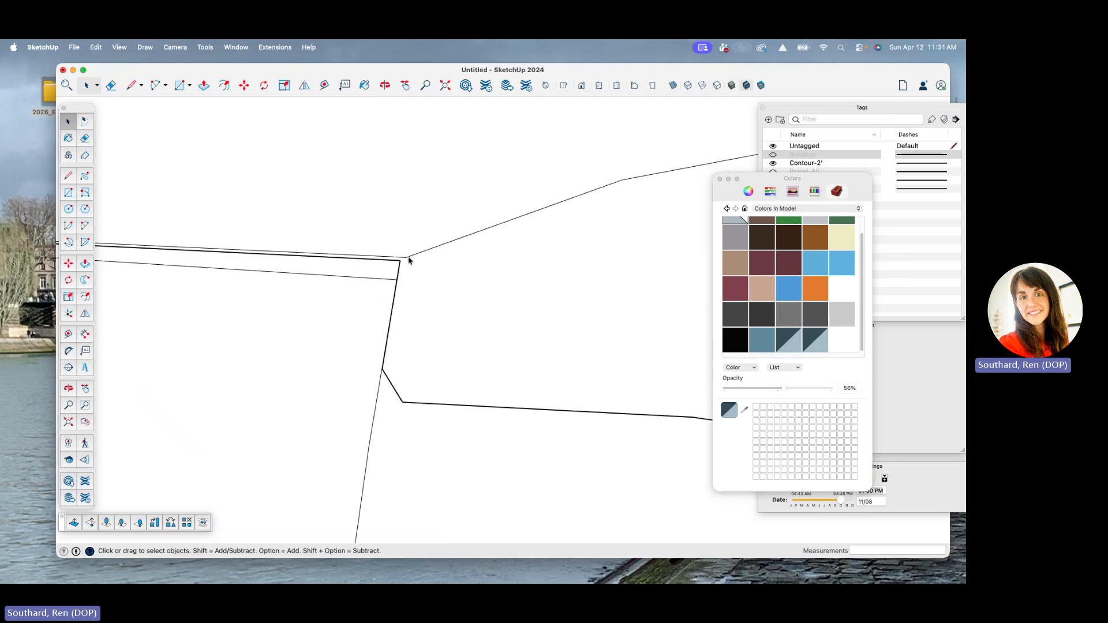
{"action": "key", "text": "l"}
{"action": "left_click", "coordinate": [405, 255]}
{"action": "scroll", "coordinate": [405, 255], "scroll_direction": "up", "scroll_amount": 3}
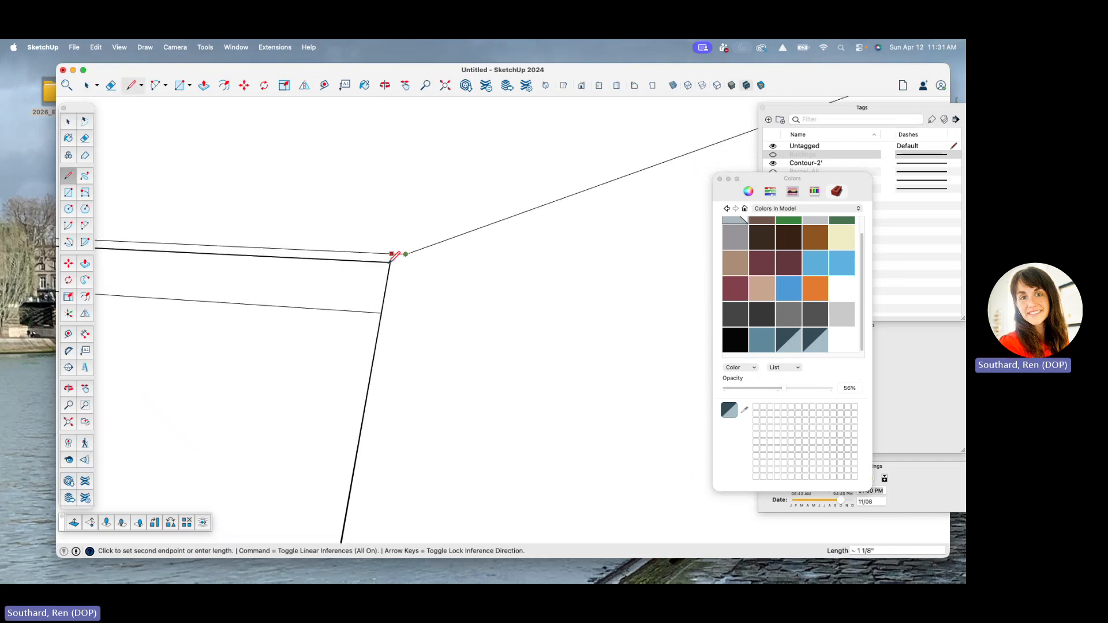
{"action": "scroll", "coordinate": [393, 259], "scroll_direction": "up", "scroll_amount": 3}
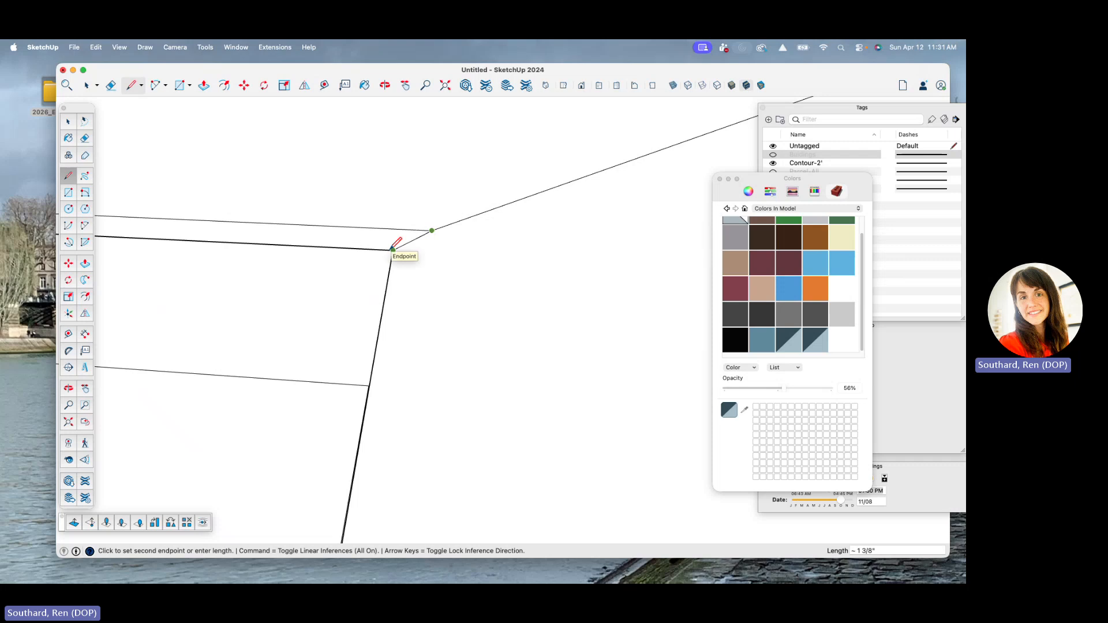
{"action": "key", "text": "Escape"}
{"action": "scroll", "coordinate": [399, 249], "scroll_direction": "up", "scroll_amount": 2}
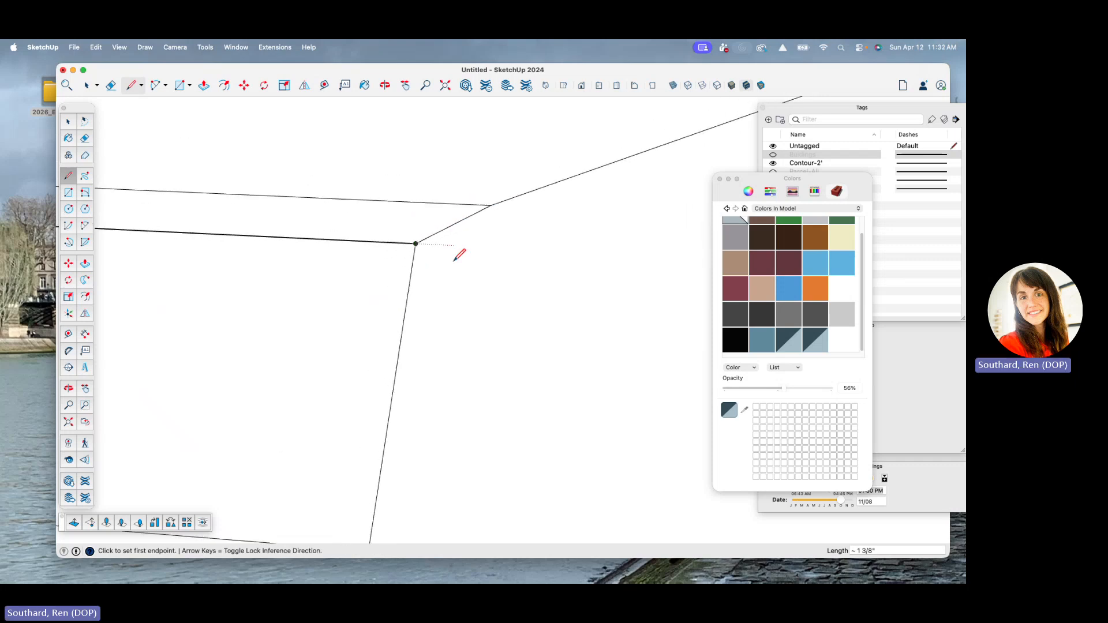
- Draw a line about 128' 4 5/16" long between the two end corners of the platform's long side
{"action": "left_click", "coordinate": [416, 244]}
{"action": "scroll", "coordinate": [490, 251], "scroll_direction": "down", "scroll_amount": 2}
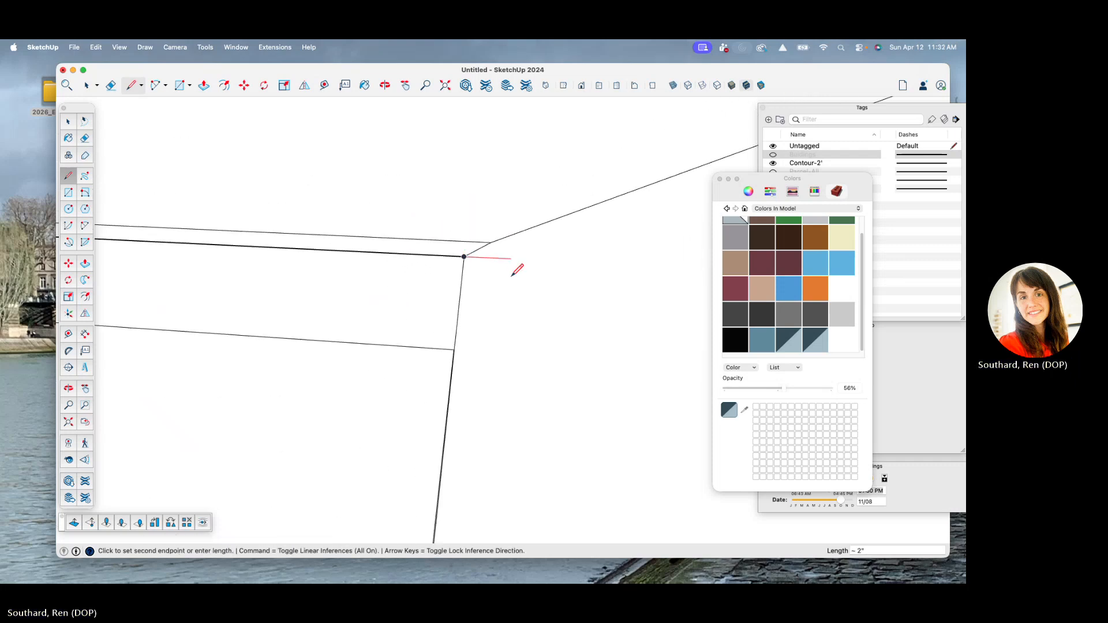
{"action": "scroll", "coordinate": [569, 302], "scroll_direction": "up", "scroll_amount": 5}
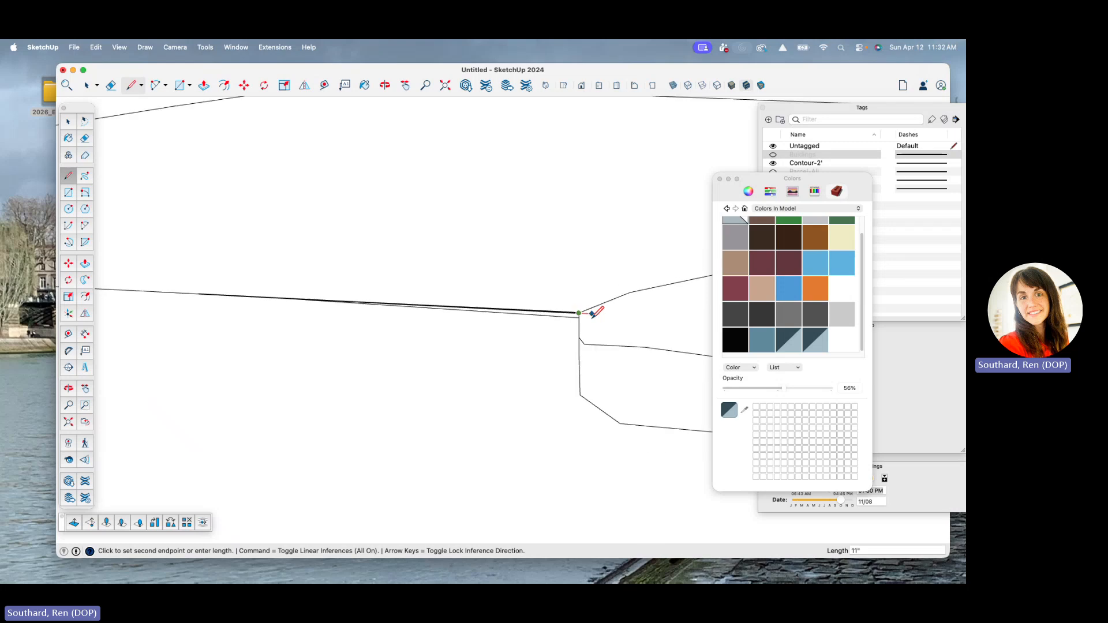
{"action": "scroll", "coordinate": [595, 312], "scroll_direction": "down", "scroll_amount": 5}
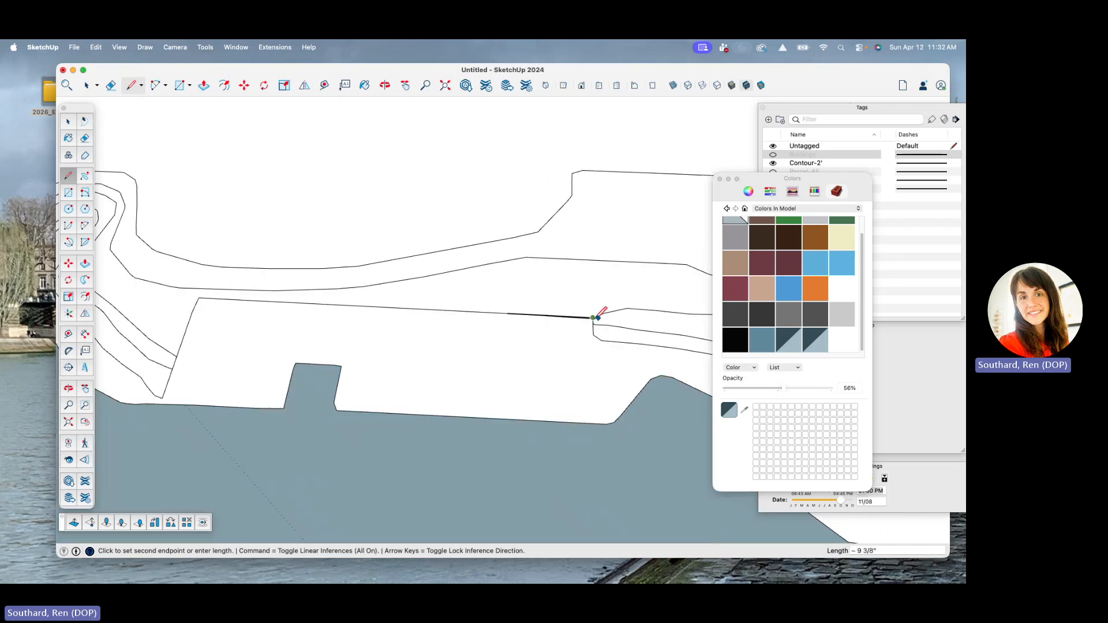
{"action": "scroll", "coordinate": [207, 297], "scroll_direction": "up", "scroll_amount": 3}
{"action": "left_click", "coordinate": [192, 294]}
- Erase the near-parallel overlapping edges along the platform's long side between its two end corners
{"action": "scroll", "coordinate": [436, 270], "scroll_direction": "up", "scroll_amount": 6}
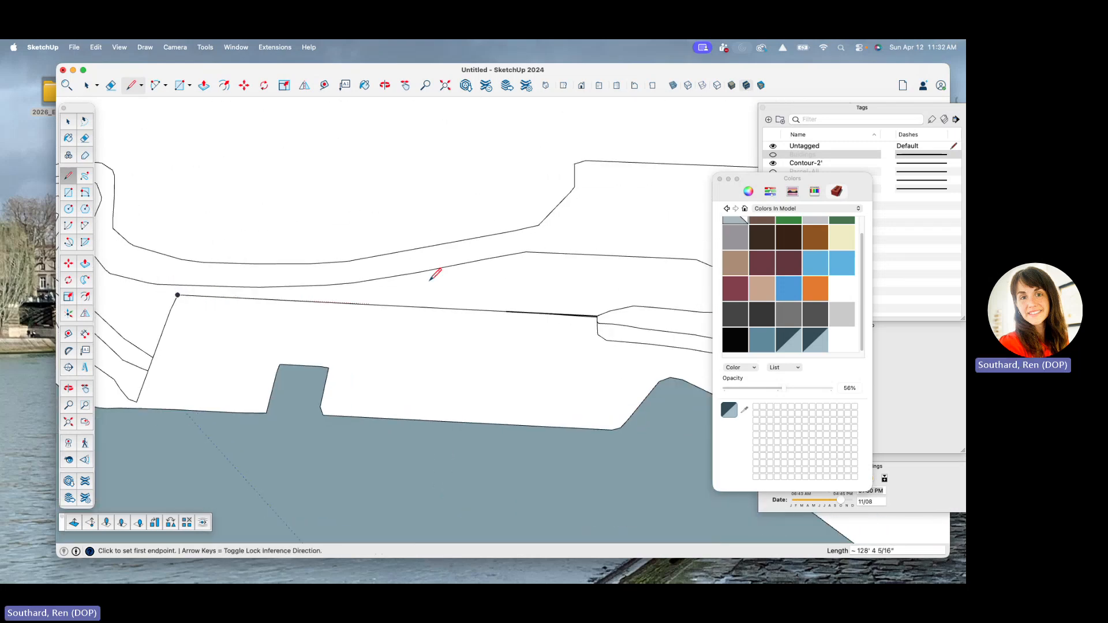
{"action": "scroll", "coordinate": [626, 332], "scroll_direction": "up", "scroll_amount": 4}
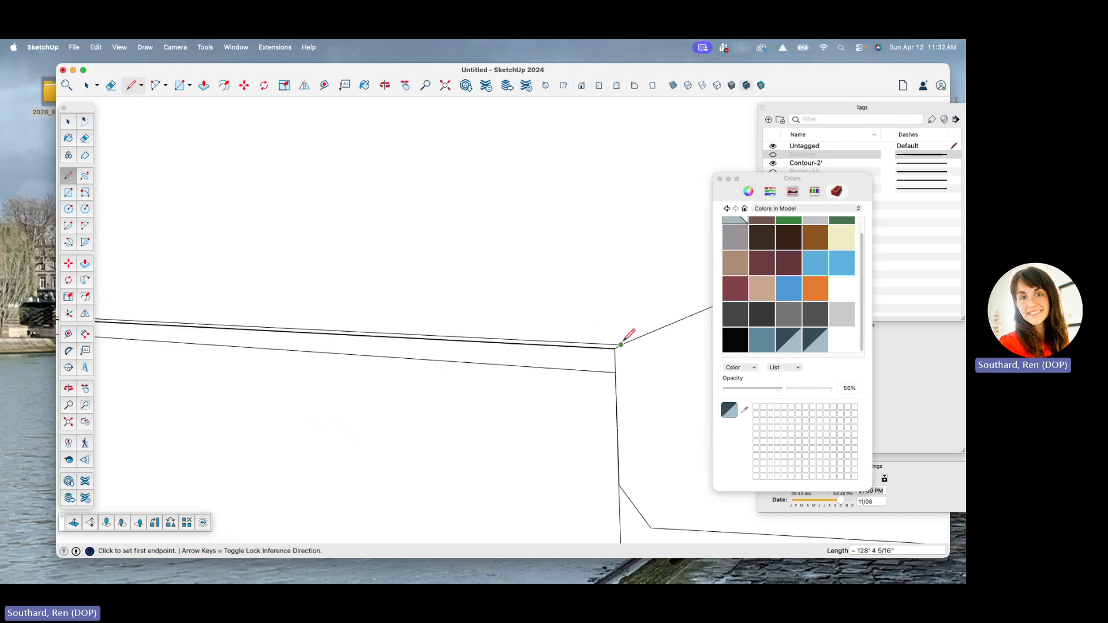
{"action": "scroll", "coordinate": [631, 321], "scroll_direction": "down", "scroll_amount": 2}
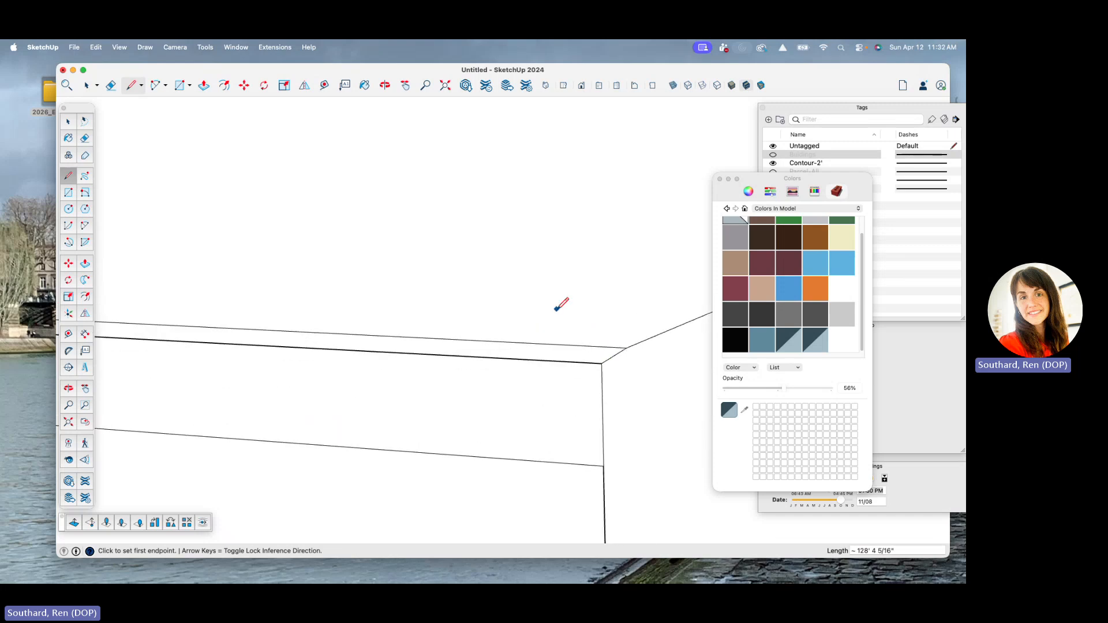
{"action": "key", "text": "e"}
{"action": "left_click_drag", "start_coordinate": [524, 310], "coordinate": [535, 373]}
{"action": "scroll", "coordinate": [532, 312], "scroll_direction": "up", "scroll_amount": 3}
{"action": "scroll", "coordinate": [533, 307], "scroll_direction": "up", "scroll_amount": 4}
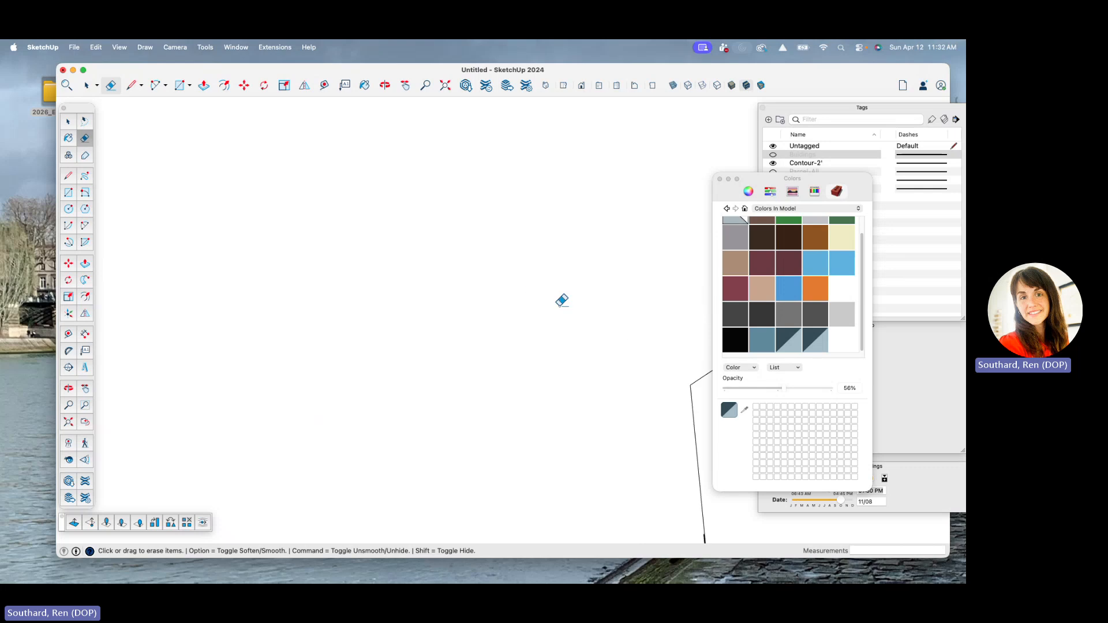
{"action": "scroll", "coordinate": [497, 256], "scroll_direction": "up", "scroll_amount": 2}
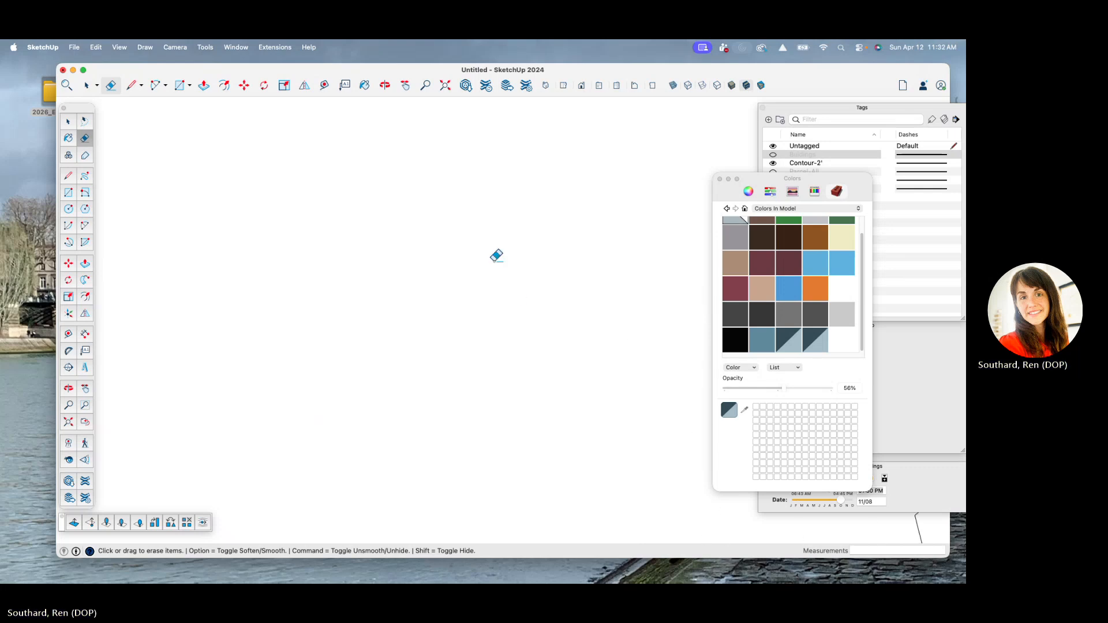
{"action": "left_click", "coordinate": [445, 85]}
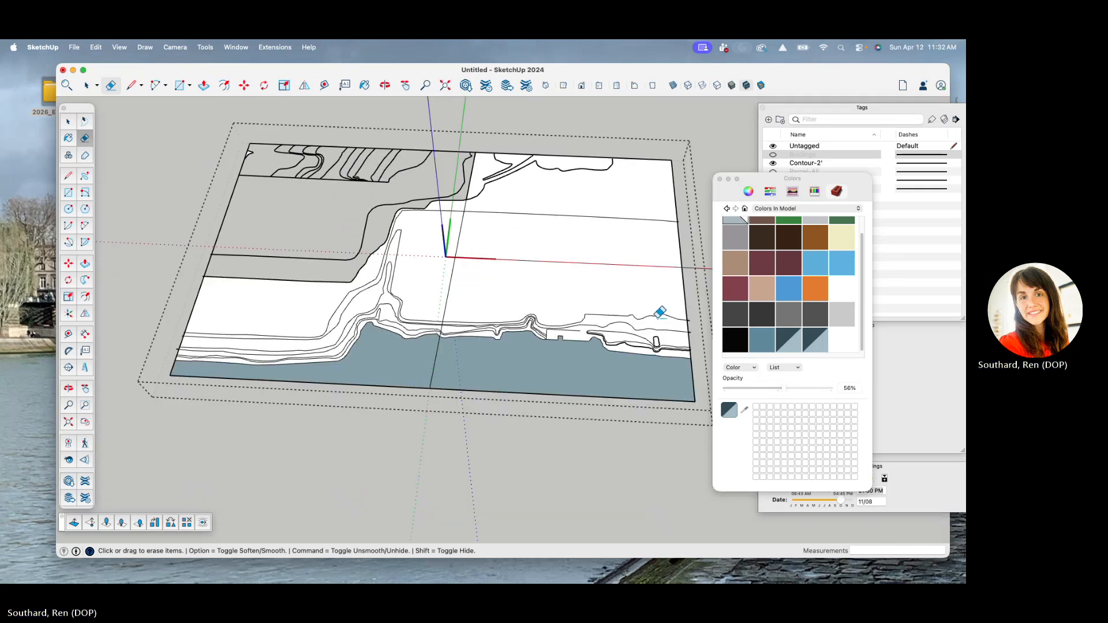
{"action": "scroll", "coordinate": [592, 339], "scroll_direction": "up", "scroll_amount": 5}
{"action": "scroll", "coordinate": [485, 332], "scroll_direction": "up", "scroll_amount": 3}
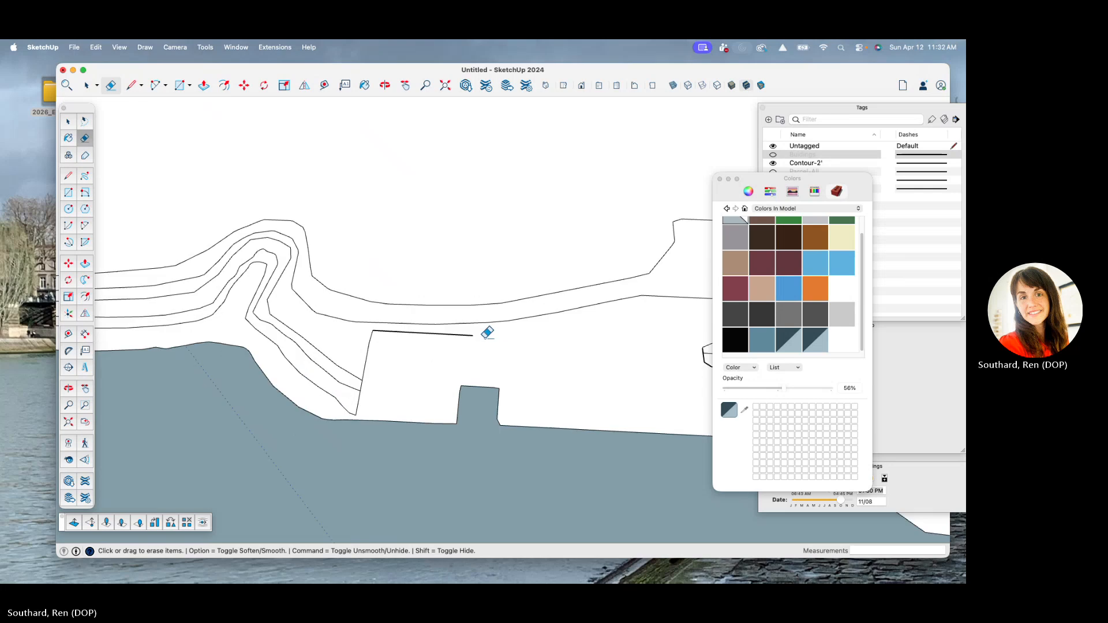
- Erase the short upright edge that joins the ends of the contour lines beside the shoreline
{"action": "scroll", "coordinate": [595, 344], "scroll_direction": "up", "scroll_amount": 6}
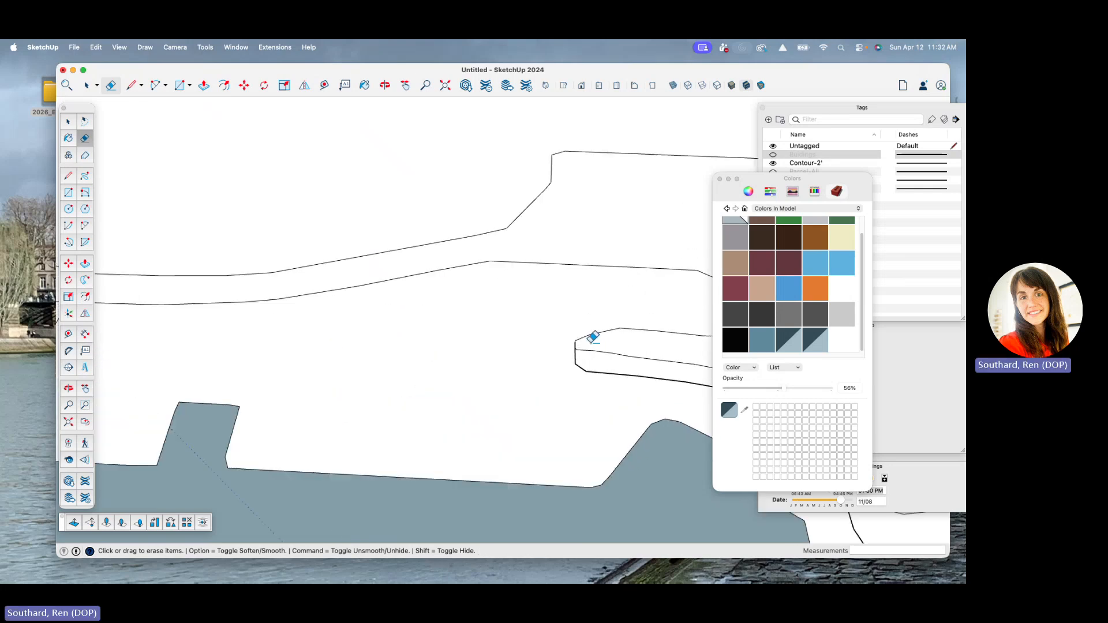
{"action": "scroll", "coordinate": [581, 338], "scroll_direction": "up", "scroll_amount": 6}
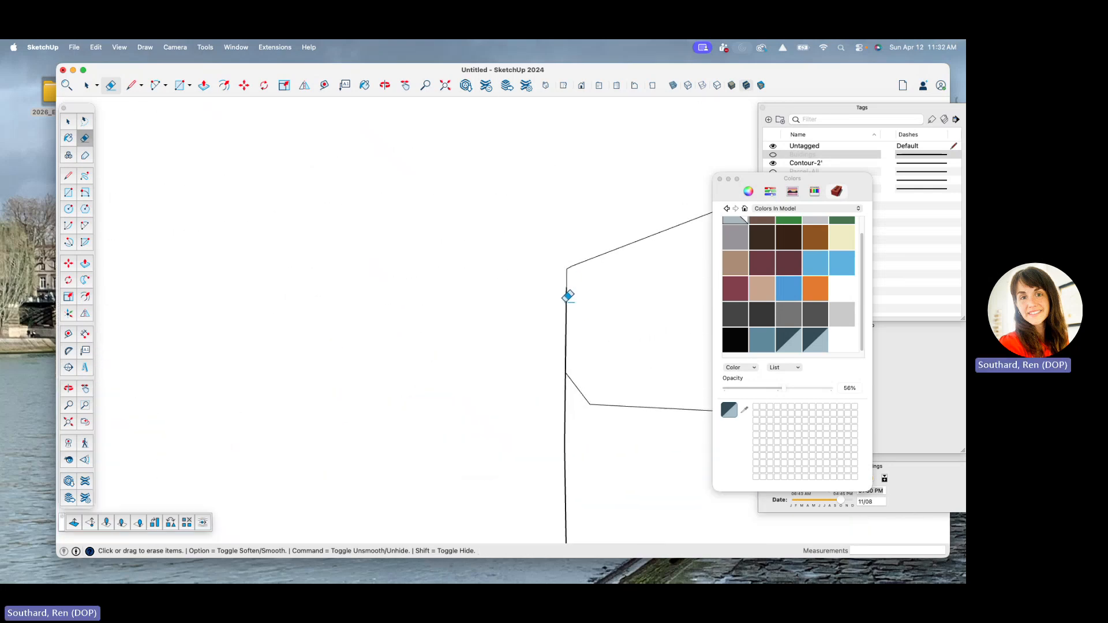
{"action": "scroll", "coordinate": [563, 294], "scroll_direction": "down", "scroll_amount": 3}
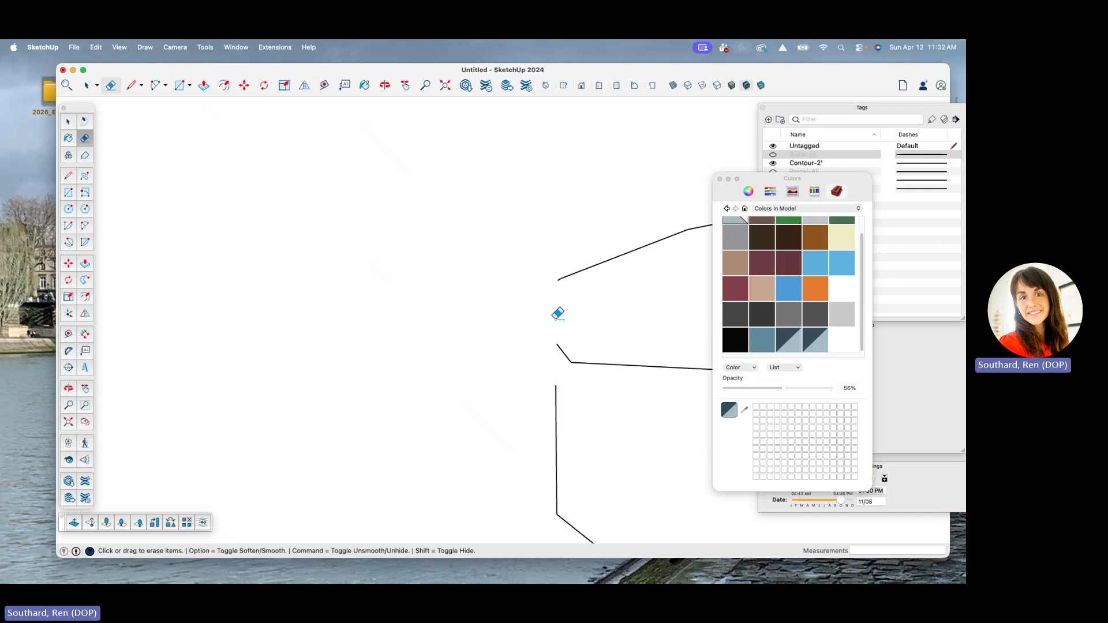
{"action": "scroll", "coordinate": [562, 346], "scroll_direction": "down", "scroll_amount": 3}
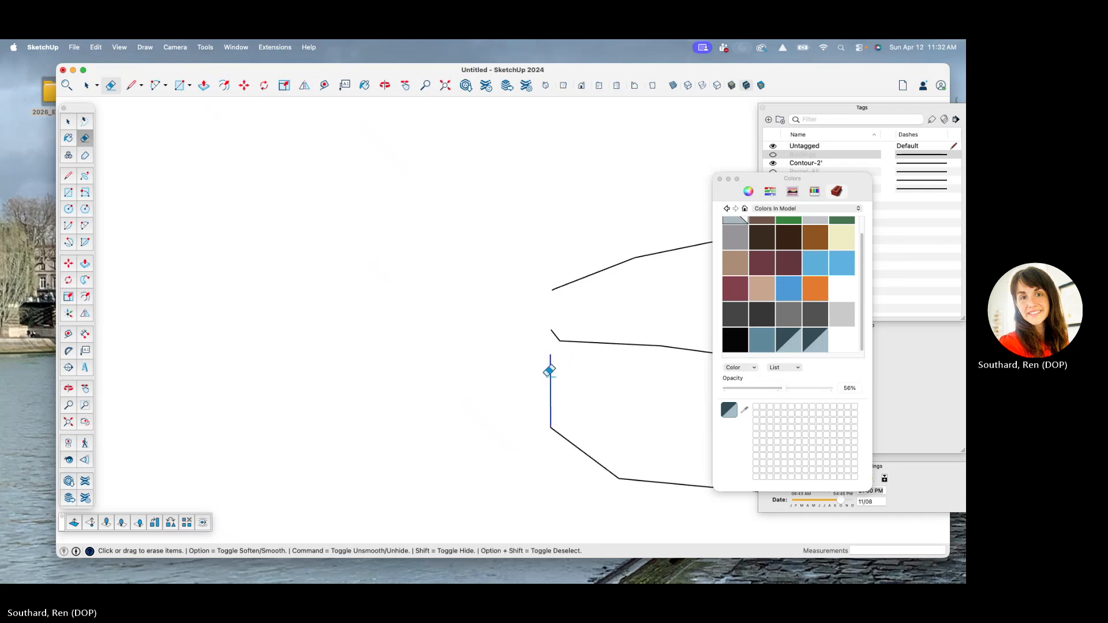
- Erase the vertical edge beside the open ends of the three dark contour lines
{"action": "left_click", "coordinate": [551, 371]}
{"action": "scroll", "coordinate": [551, 341], "scroll_direction": "down", "scroll_amount": 5}
{"action": "scroll", "coordinate": [561, 247], "scroll_direction": "down", "scroll_amount": 4}
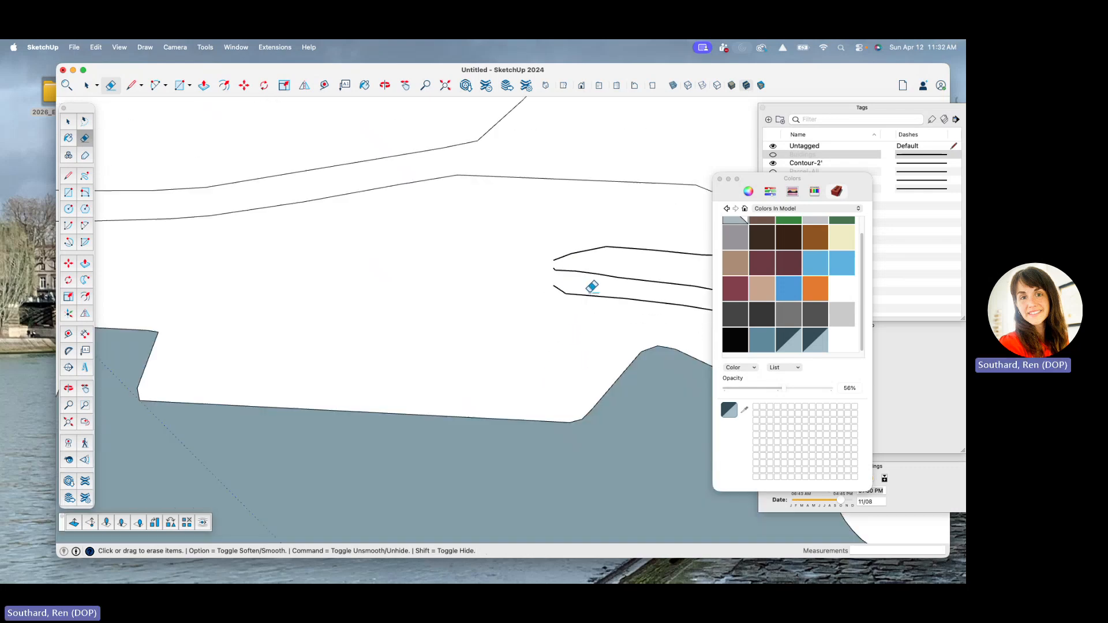
{"action": "scroll", "coordinate": [565, 312], "scroll_direction": "down", "scroll_amount": 3}
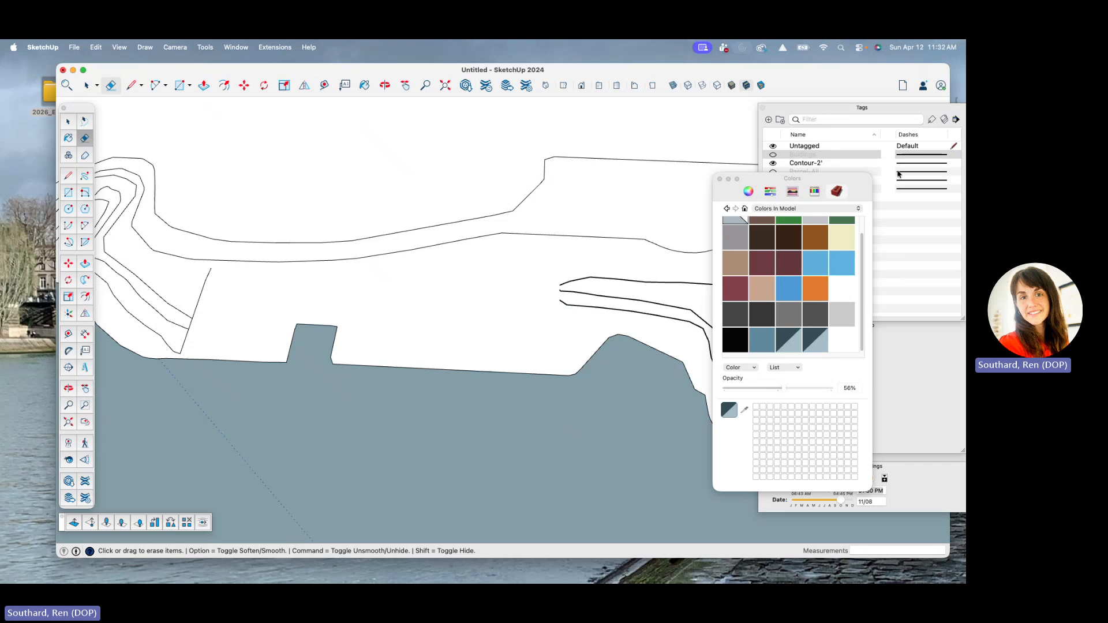
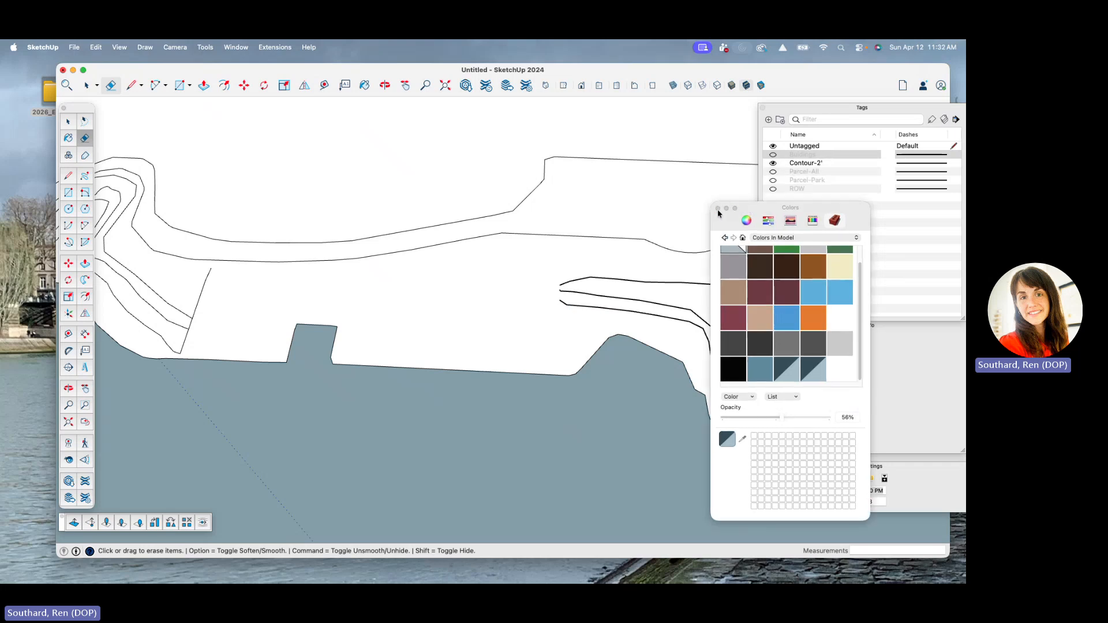
- Close the Colors window and make the ROW tag visible in the model
{"action": "left_click", "coordinate": [720, 179]}
{"action": "left_click", "coordinate": [772, 189]}
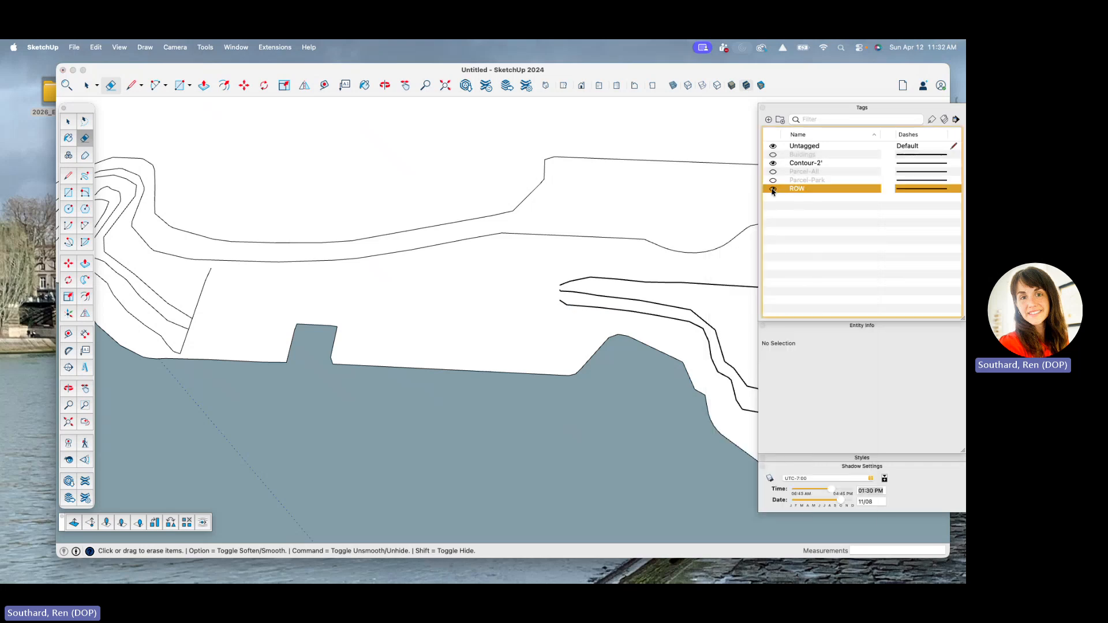
{"action": "scroll", "coordinate": [191, 278], "scroll_direction": "up", "scroll_amount": 4}
{"action": "scroll", "coordinate": [239, 290], "scroll_direction": "up", "scroll_amount": 2}
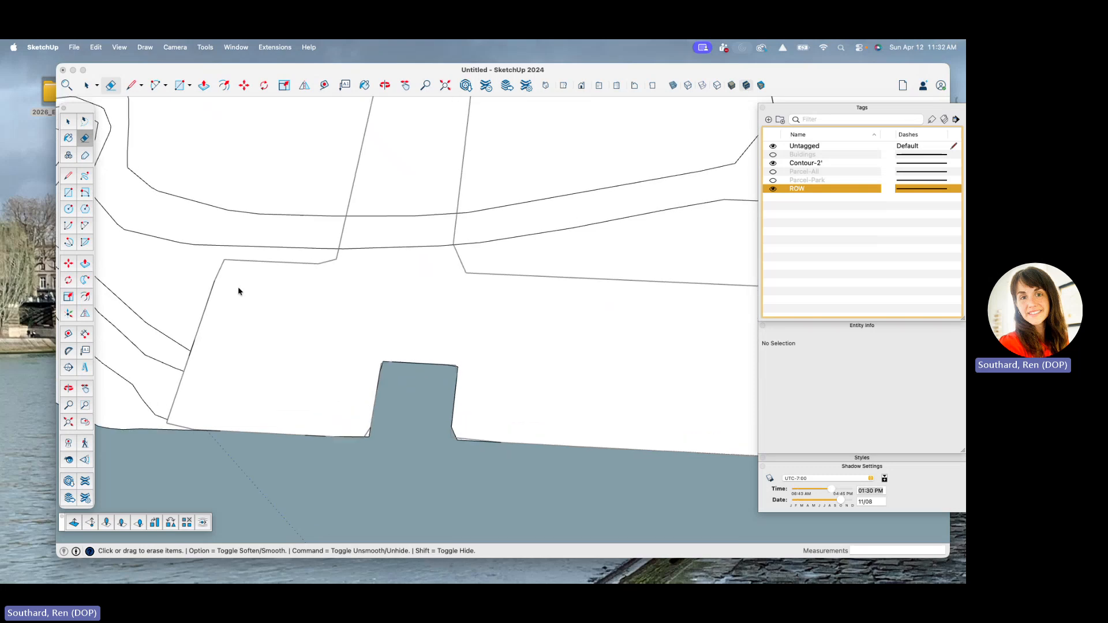
{"action": "scroll", "coordinate": [241, 290], "scroll_direction": "down", "scroll_amount": 4}
{"action": "key", "text": "o"}
{"action": "middle_click_drag", "start_coordinate": [240, 290], "coordinate": [249, 381]}
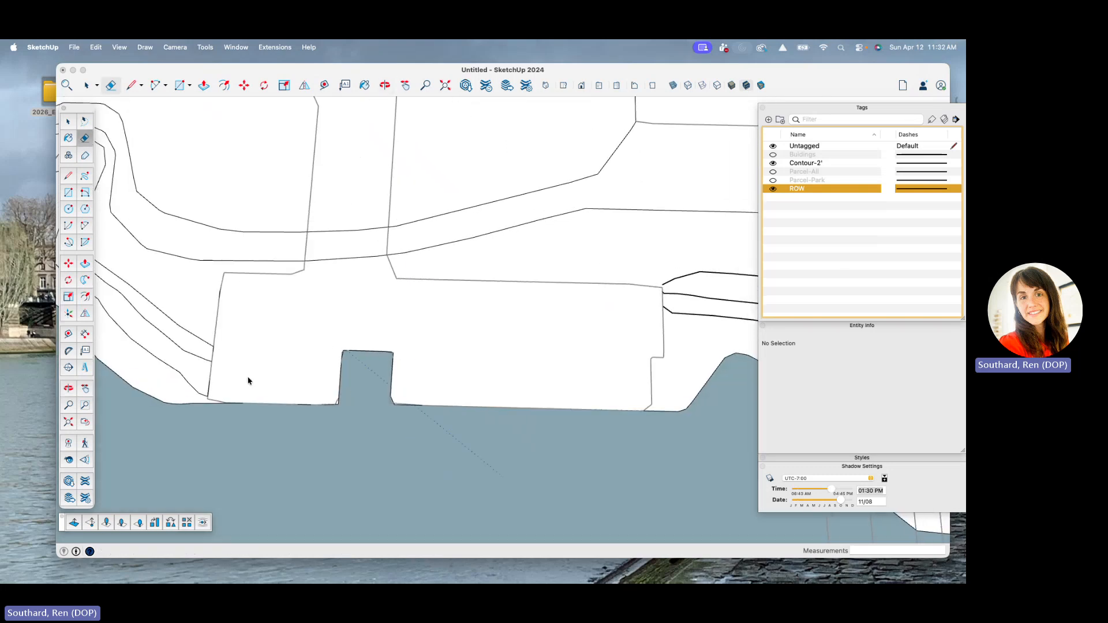
{"action": "left_click", "coordinate": [224, 282]}
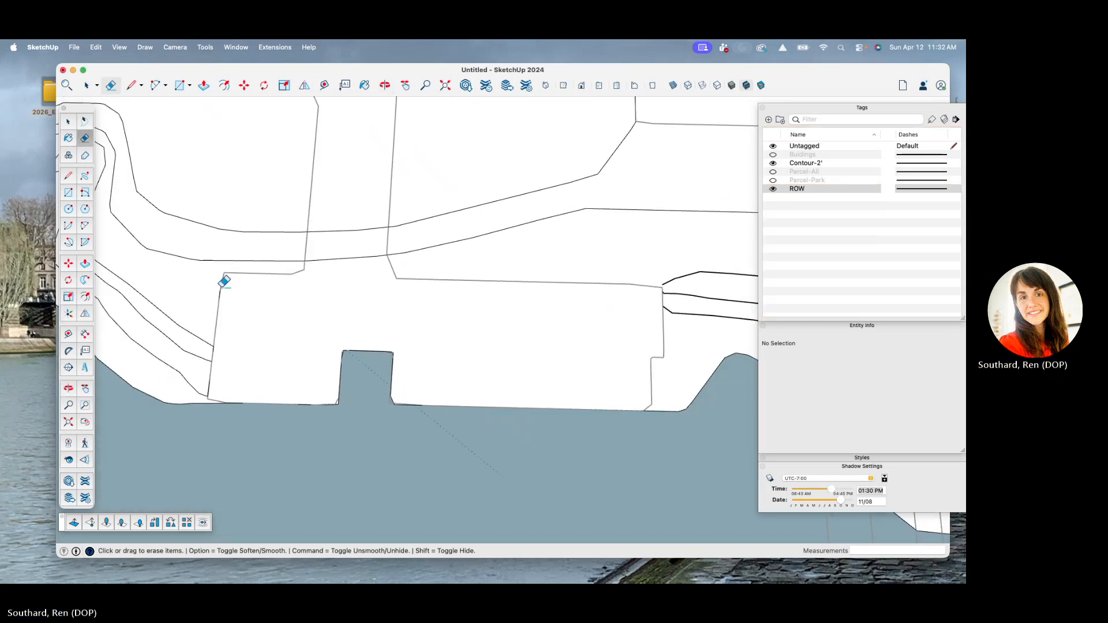
- Trace a line about 50' 8" long along the block's upper ROW boundary, from its upper-left corner to the angled street line
{"action": "key", "text": "l"}
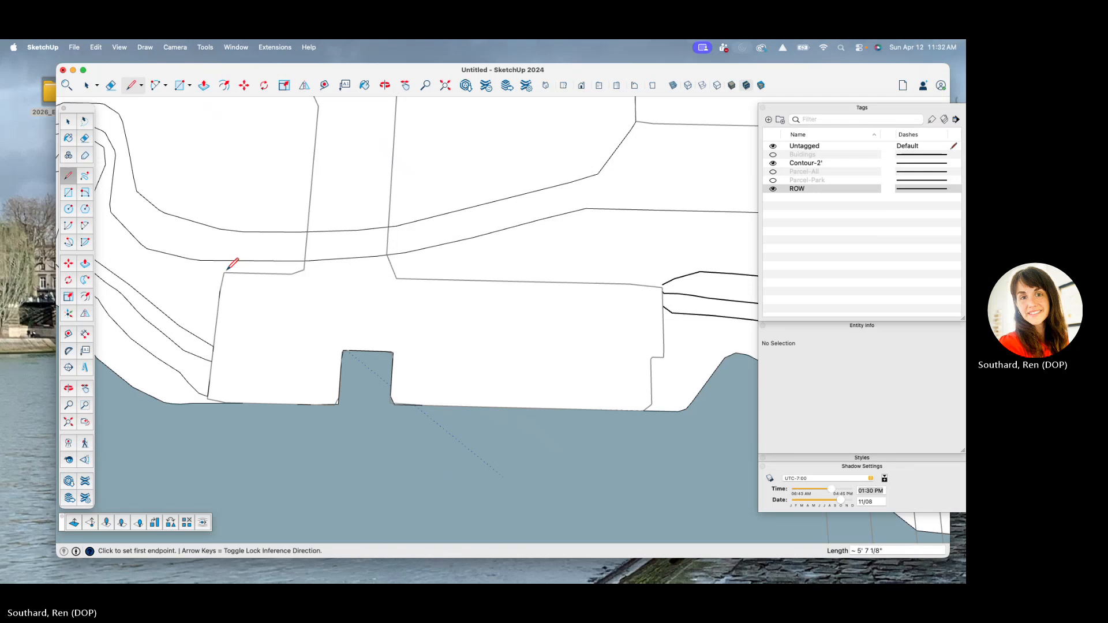
{"action": "left_click", "coordinate": [224, 272]}
{"action": "scroll", "coordinate": [224, 273], "scroll_direction": "down", "scroll_amount": 3}
{"action": "scroll", "coordinate": [497, 277], "scroll_direction": "up", "scroll_amount": 5}
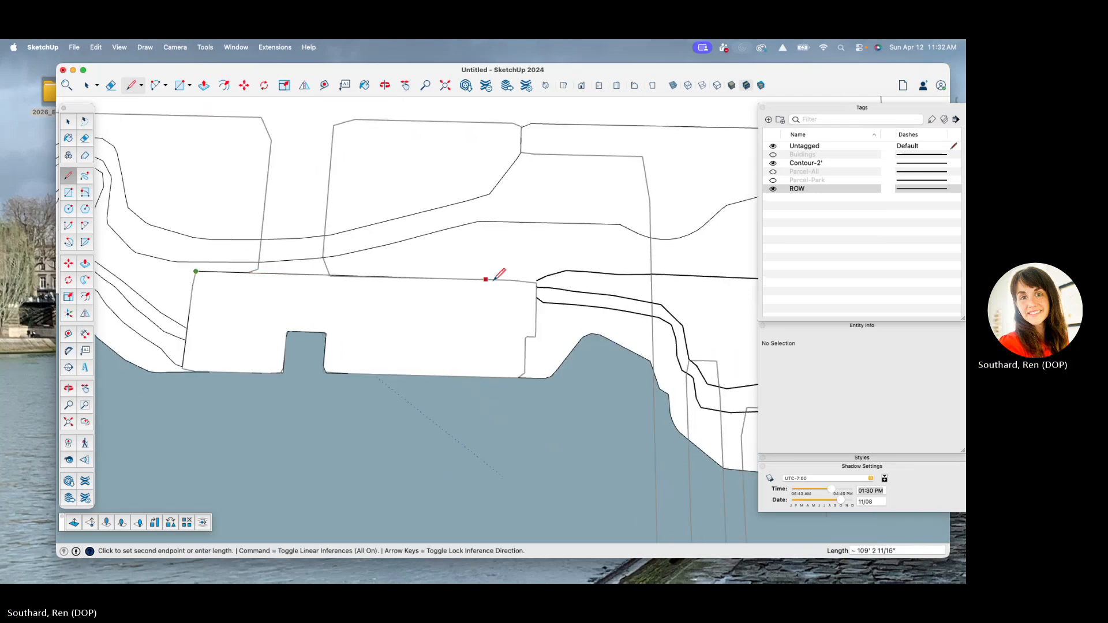
{"action": "scroll", "coordinate": [522, 279], "scroll_direction": "up", "scroll_amount": 3}
{"action": "scroll", "coordinate": [579, 288], "scroll_direction": "down", "scroll_amount": 5}
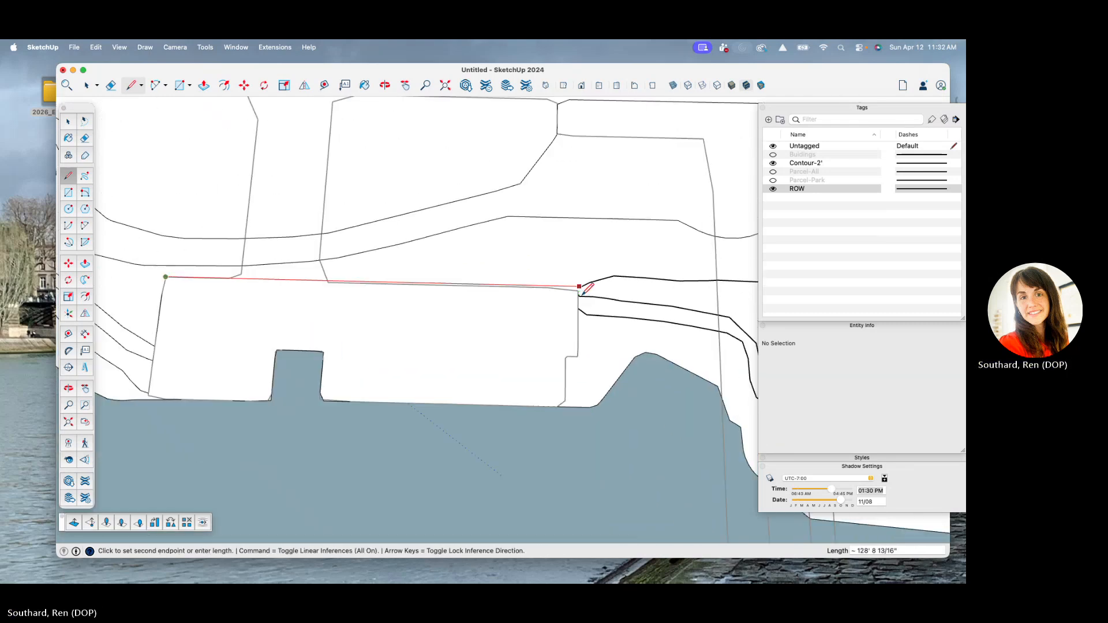
{"action": "scroll", "coordinate": [340, 281], "scroll_direction": "up", "scroll_amount": 4}
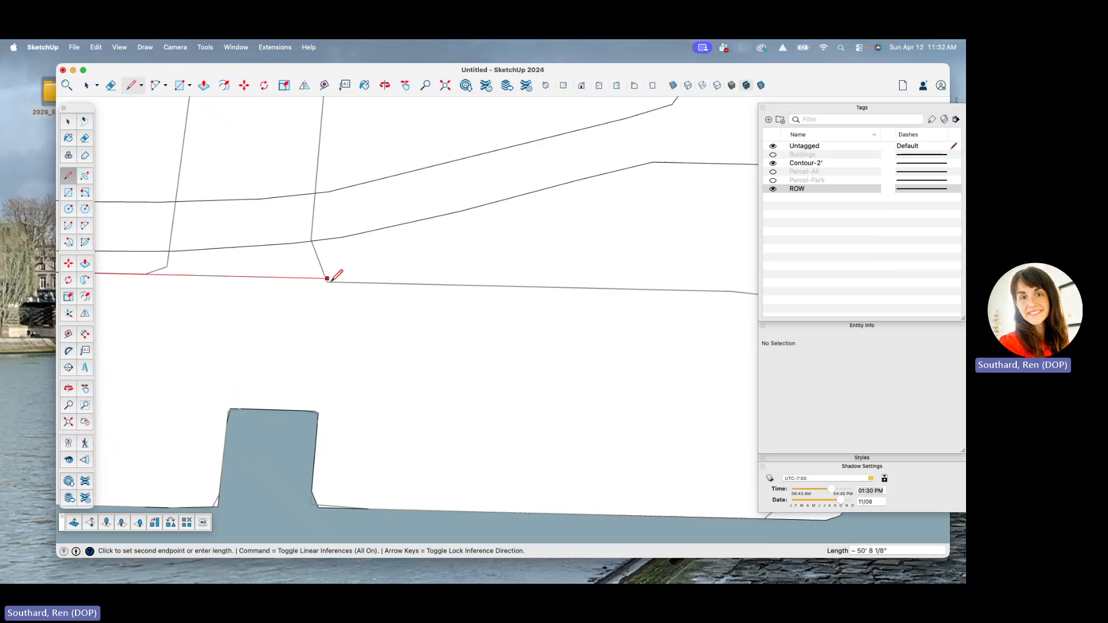
{"action": "scroll", "coordinate": [328, 285], "scroll_direction": "up", "scroll_amount": 3}
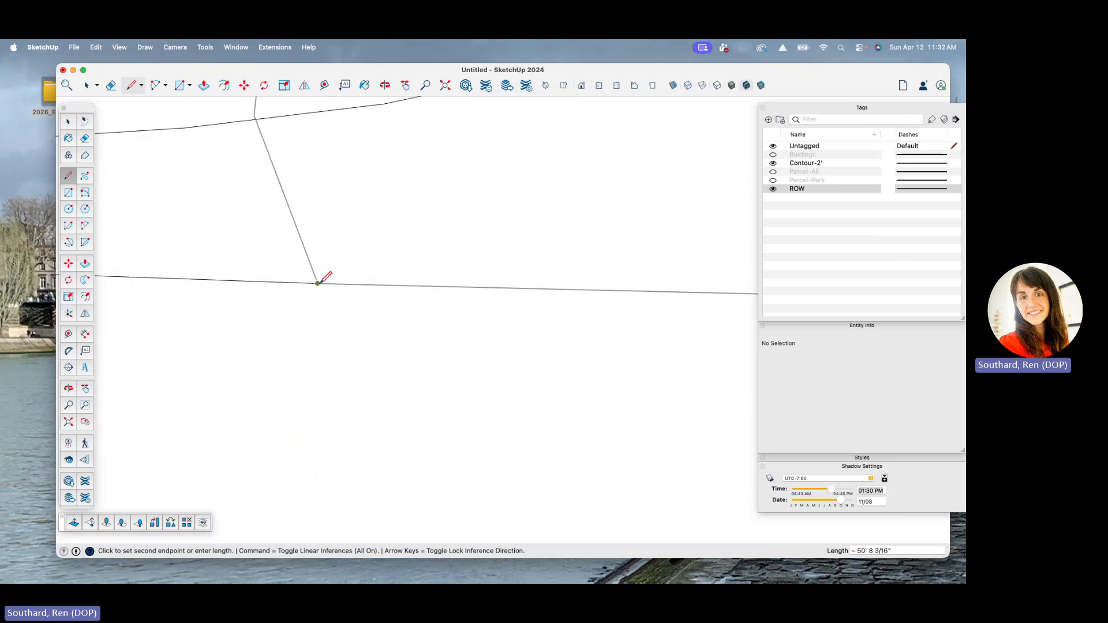
{"action": "left_click", "coordinate": [318, 283]}
- Continue the traced line along the upper ROW boundary through the slight bend to the upper-right corner near the contours
{"action": "scroll", "coordinate": [156, 235], "scroll_direction": "down", "scroll_amount": 4}
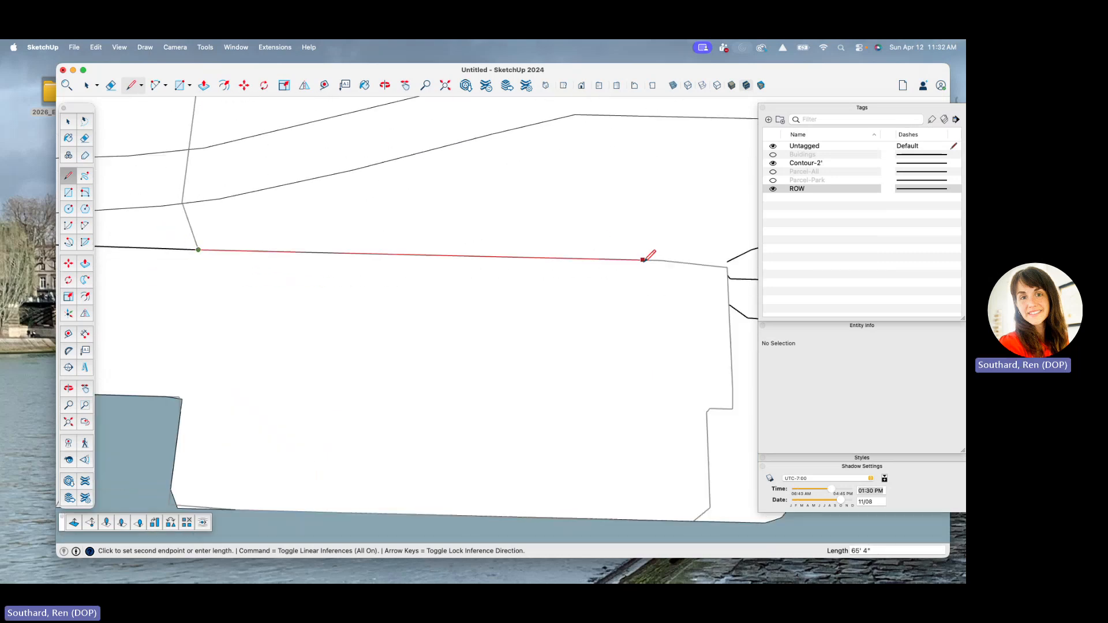
{"action": "left_click", "coordinate": [660, 261]}
{"action": "scroll", "coordinate": [741, 255], "scroll_direction": "up", "scroll_amount": 5}
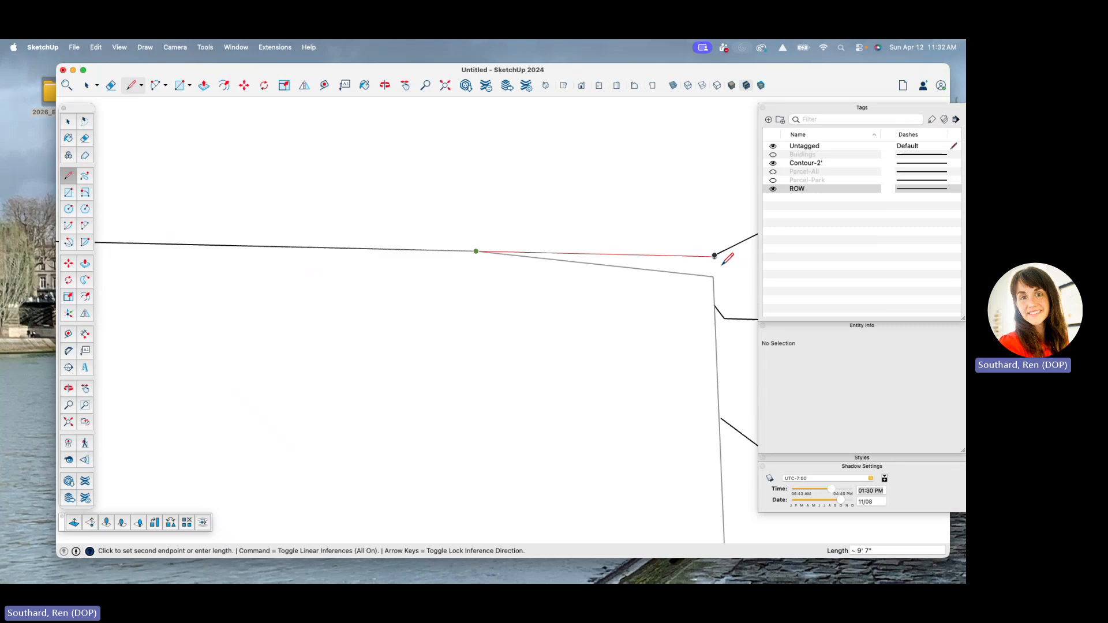
{"action": "left_click", "coordinate": [714, 276]}
{"action": "scroll", "coordinate": [474, 251], "scroll_direction": "down", "scroll_amount": 2}
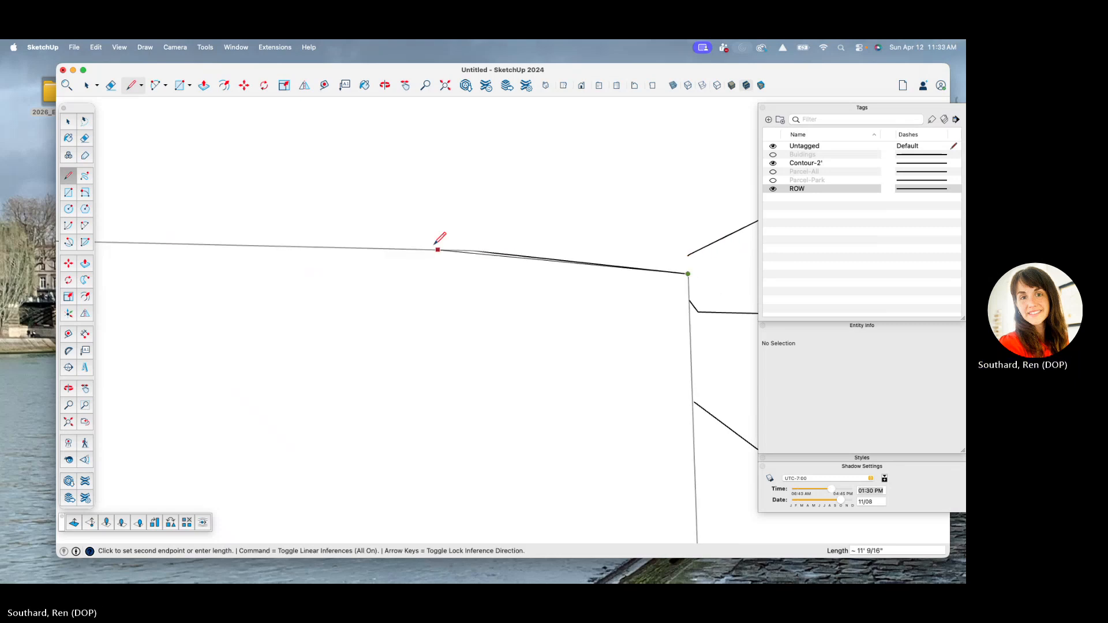
- Connect the ROW corner to the uppermost dark contour's first vertex and erase that contour's leftover end segment
{"action": "scroll", "coordinate": [434, 245], "scroll_direction": "down", "scroll_amount": 3}
{"action": "left_click", "coordinate": [642, 226]}
{"action": "scroll", "coordinate": [622, 234], "scroll_direction": "up", "scroll_amount": 3}
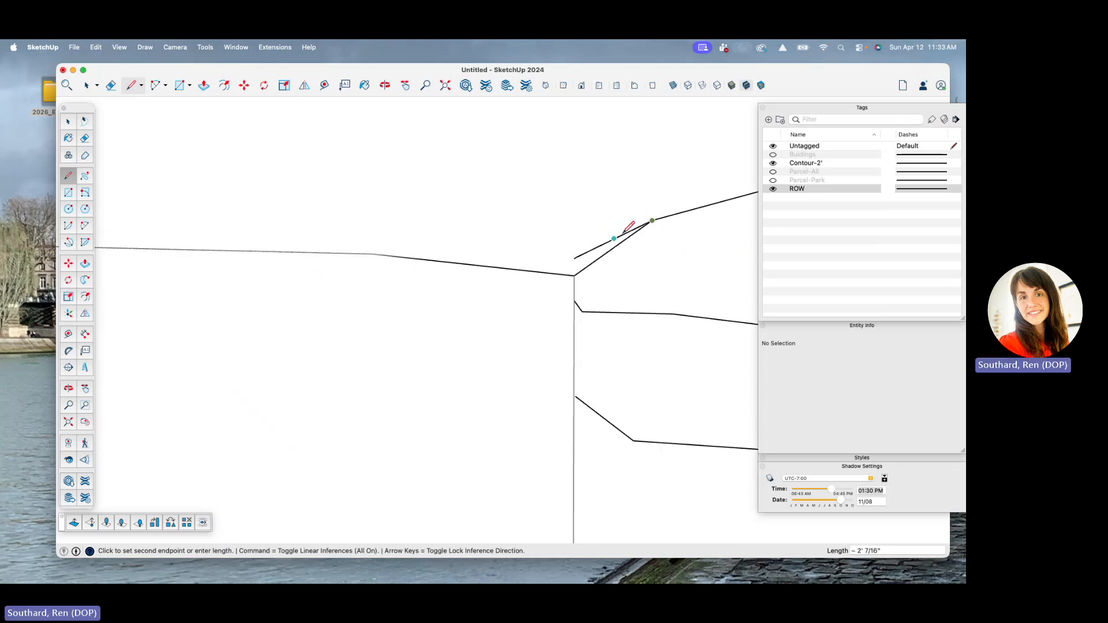
{"action": "key", "text": "space"}
{"action": "left_click", "coordinate": [589, 254]}
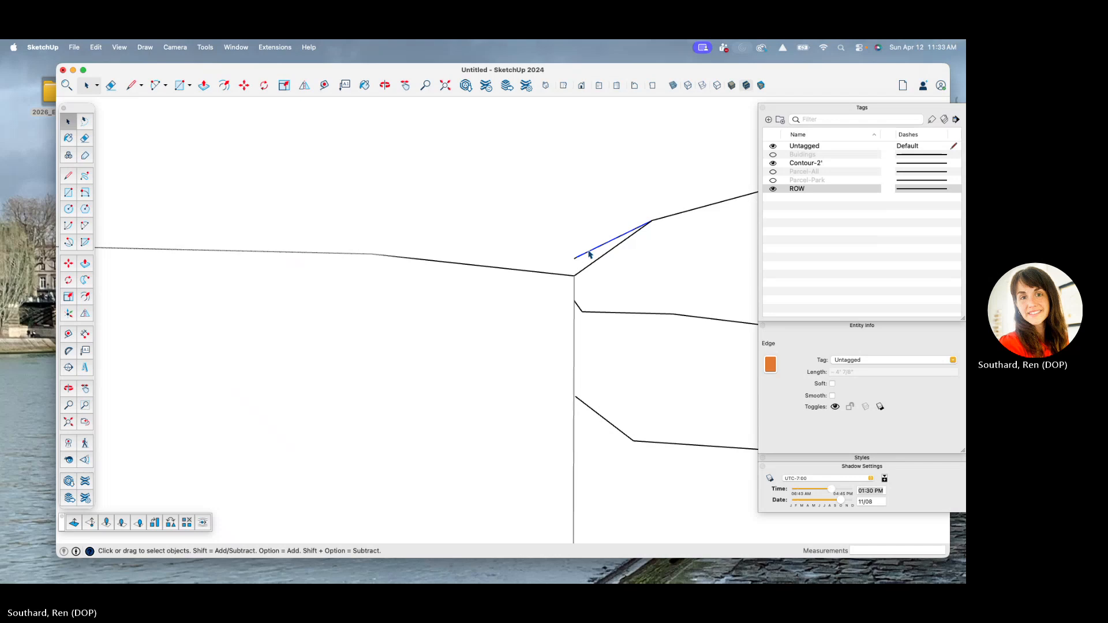
{"action": "key", "text": "e"}
{"action": "left_click", "coordinate": [595, 249]}
{"action": "scroll", "coordinate": [531, 240], "scroll_direction": "up", "scroll_amount": 2}
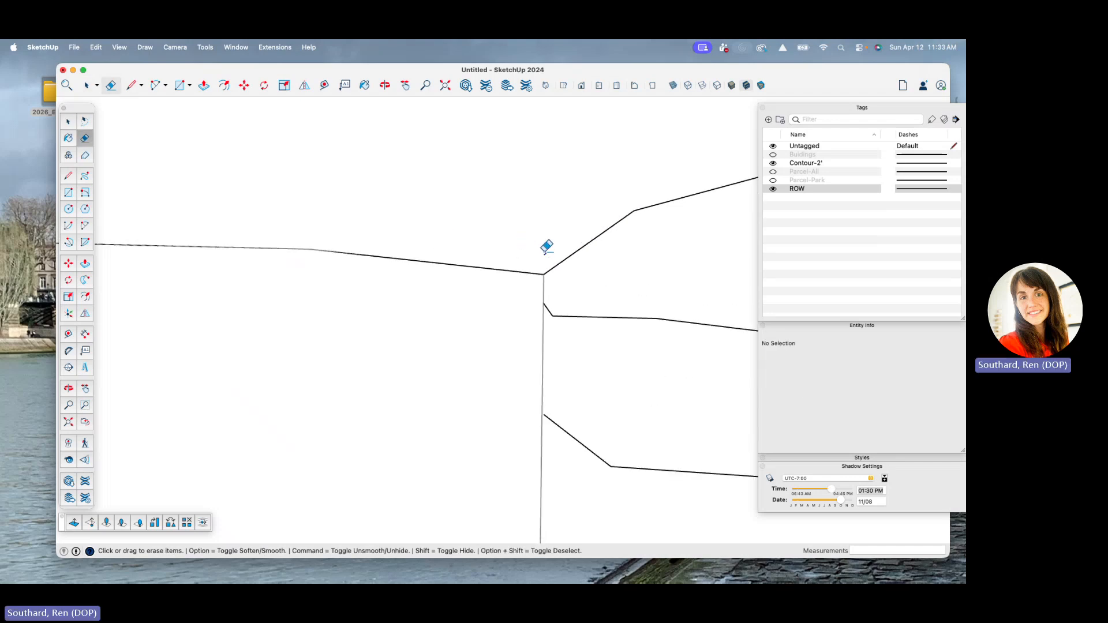
- Erase the connecting segments at the uppermost contour's start and join its new end to the ROW corner with a line about 12' 3" long
{"action": "scroll", "coordinate": [449, 213], "scroll_direction": "down", "scroll_amount": 2}
{"action": "left_click", "coordinate": [564, 203]}
{"action": "scroll", "coordinate": [470, 196], "scroll_direction": "up", "scroll_amount": 1}
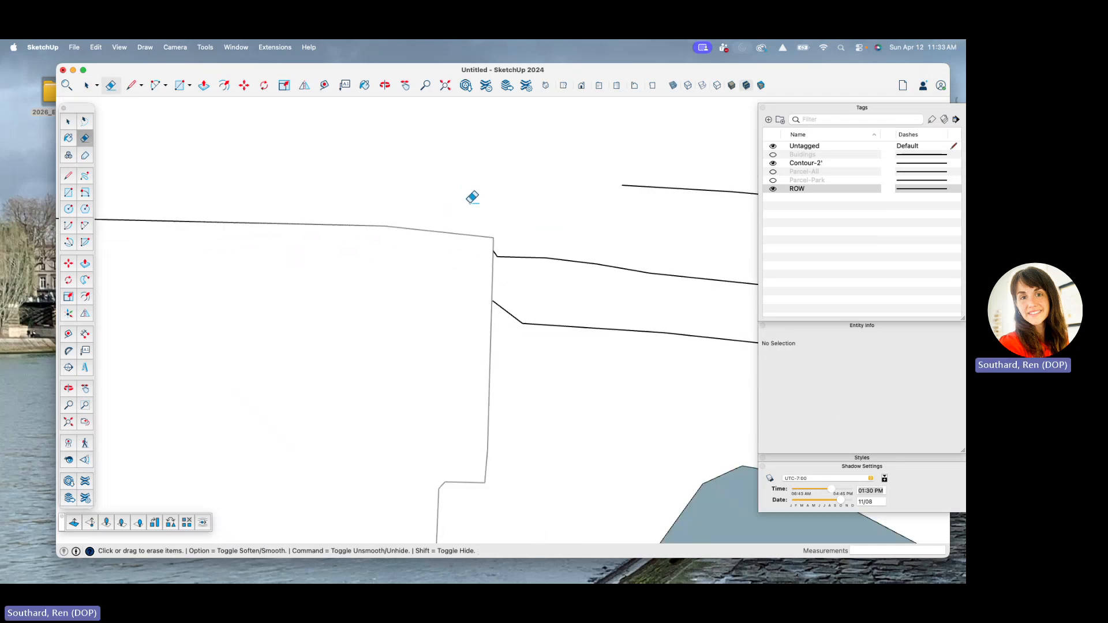
{"action": "key", "text": "l"}
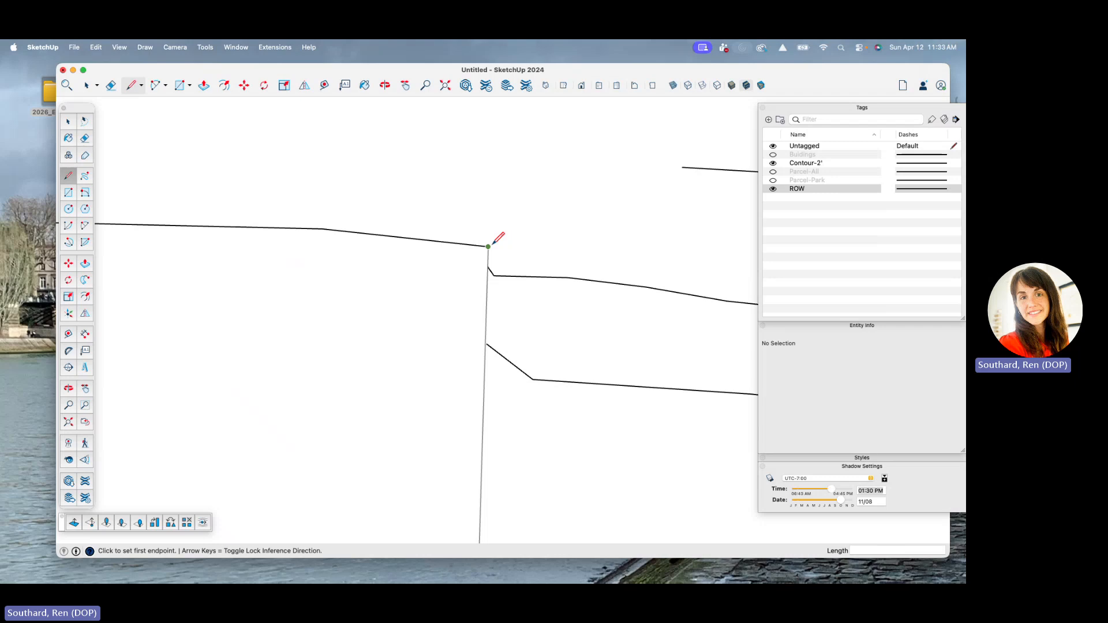
{"action": "left_click", "coordinate": [489, 246]}
{"action": "left_click", "coordinate": [682, 168]}
{"action": "scroll", "coordinate": [398, 174], "scroll_direction": "down", "scroll_amount": 1}
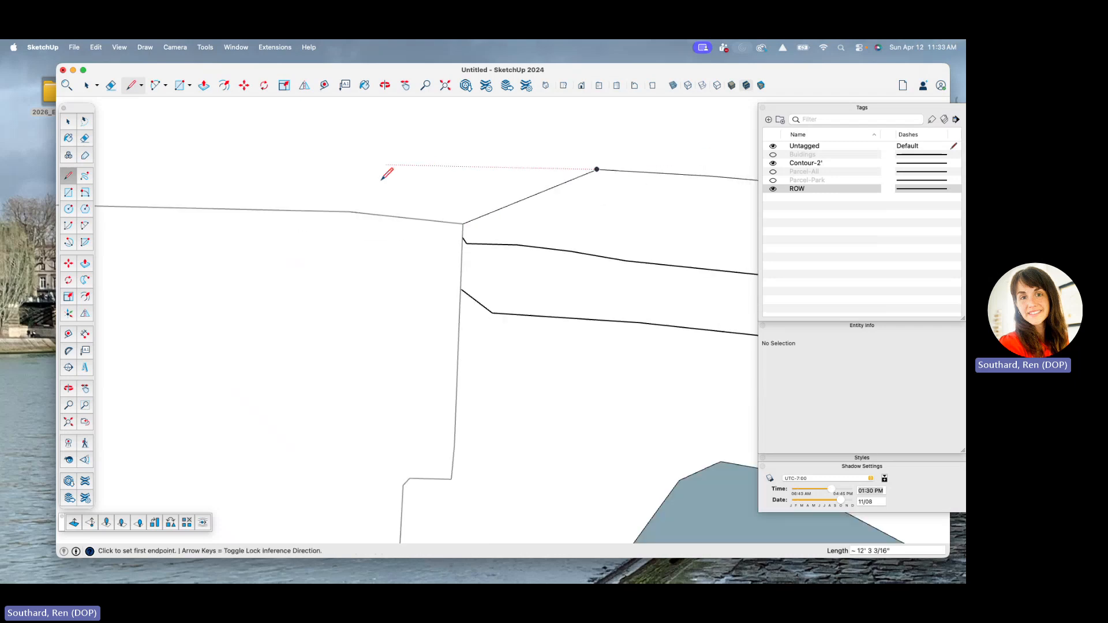
{"action": "scroll", "coordinate": [331, 175], "scroll_direction": "down", "scroll_amount": 1}
{"action": "key", "text": "space"}
- Trace a line from the ROW corner down the block's right boundary to the slight bend above the notch
{"action": "scroll", "coordinate": [424, 225], "scroll_direction": "up", "scroll_amount": 3}
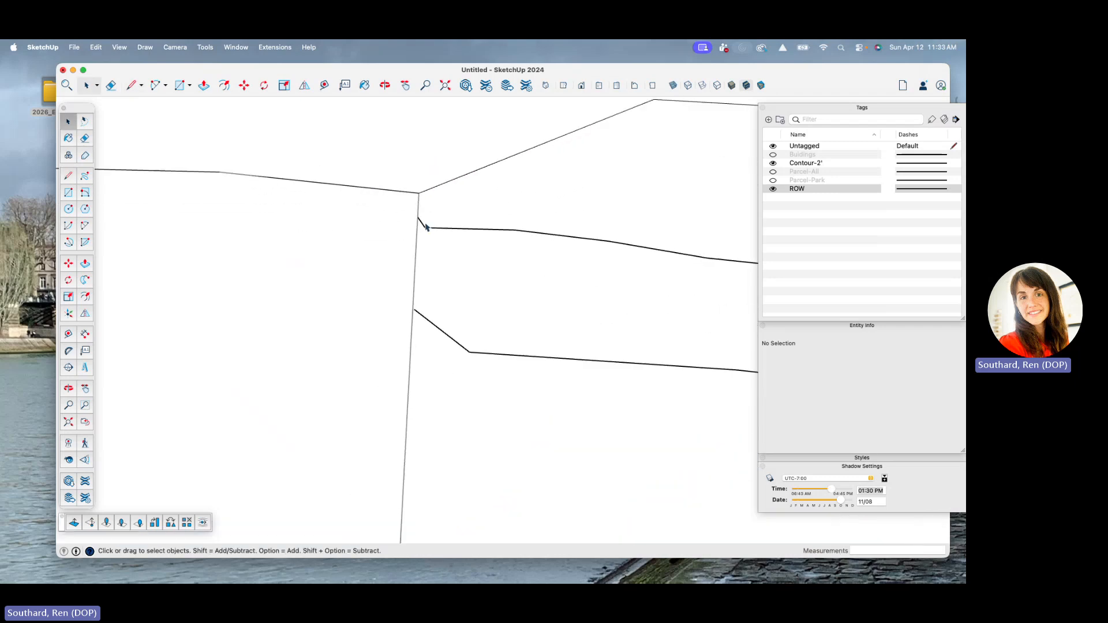
{"action": "scroll", "coordinate": [426, 227], "scroll_direction": "up", "scroll_amount": 1}
{"action": "scroll", "coordinate": [418, 215], "scroll_direction": "down", "scroll_amount": 2}
{"action": "key", "text": "l"}
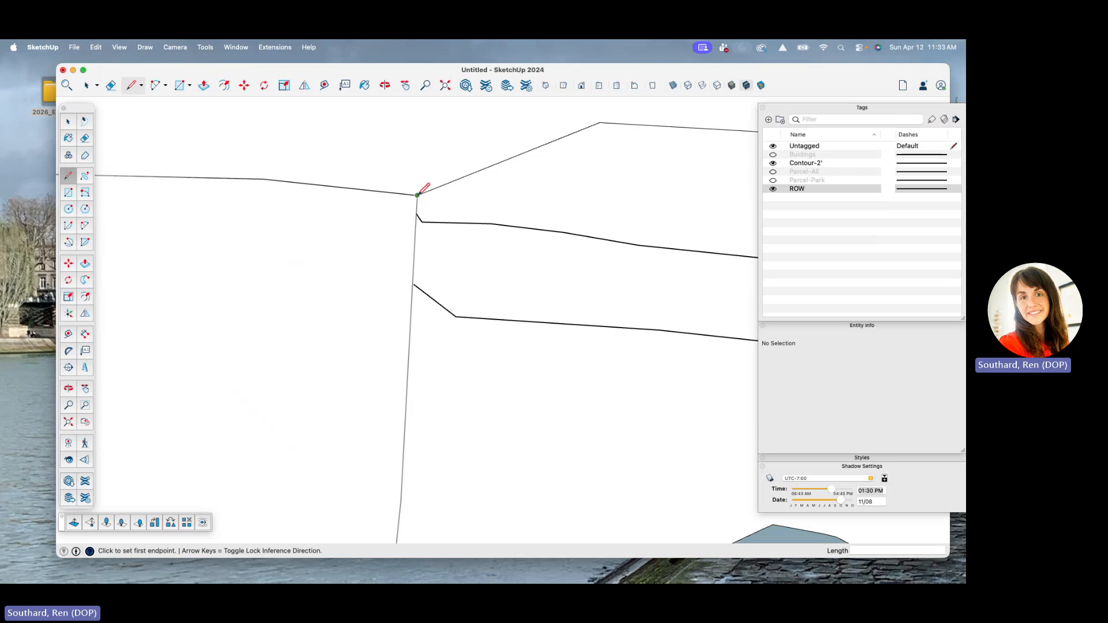
{"action": "left_click", "coordinate": [417, 196]}
{"action": "scroll", "coordinate": [426, 222], "scroll_direction": "down", "scroll_amount": 2}
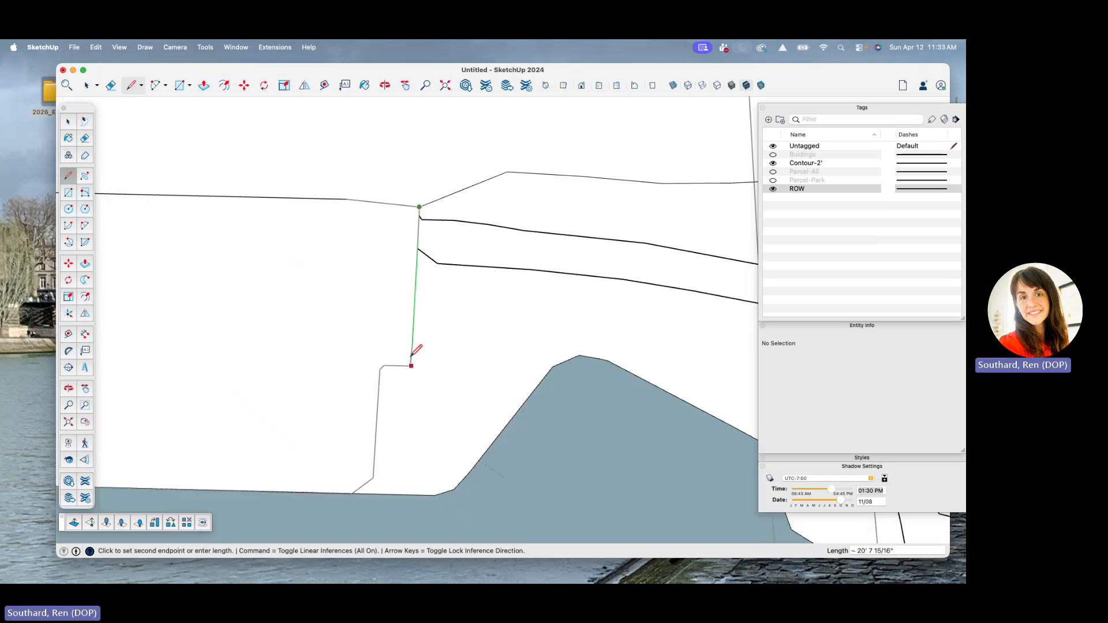
{"action": "scroll", "coordinate": [412, 355], "scroll_direction": "up", "scroll_amount": 2}
{"action": "left_click", "coordinate": [418, 310]}
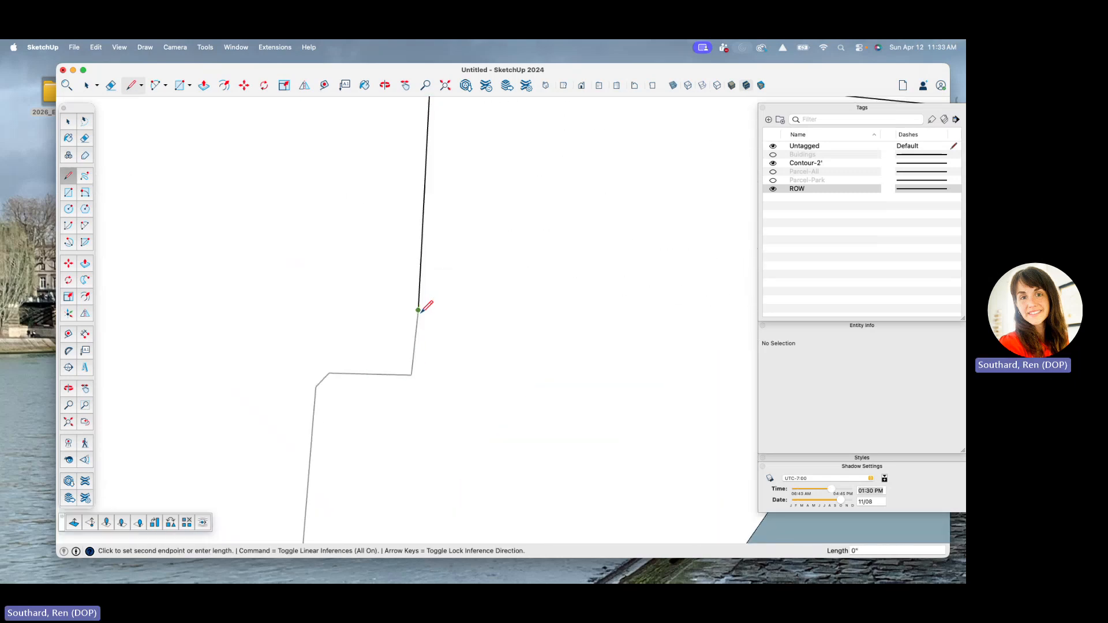
- Continue the traced line about 2' 7" from the bend down to the notch's outer corner
{"action": "scroll", "coordinate": [398, 355], "scroll_direction": "down", "scroll_amount": 2}
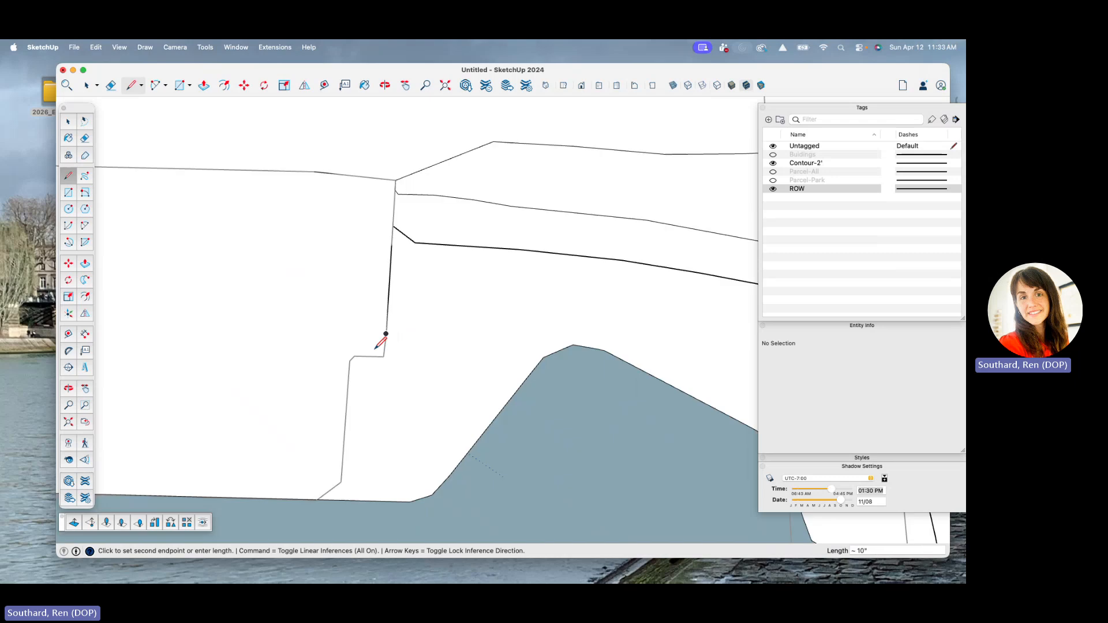
{"action": "scroll", "coordinate": [382, 346], "scroll_direction": "up", "scroll_amount": 1}
{"action": "scroll", "coordinate": [395, 346], "scroll_direction": "up", "scroll_amount": 2}
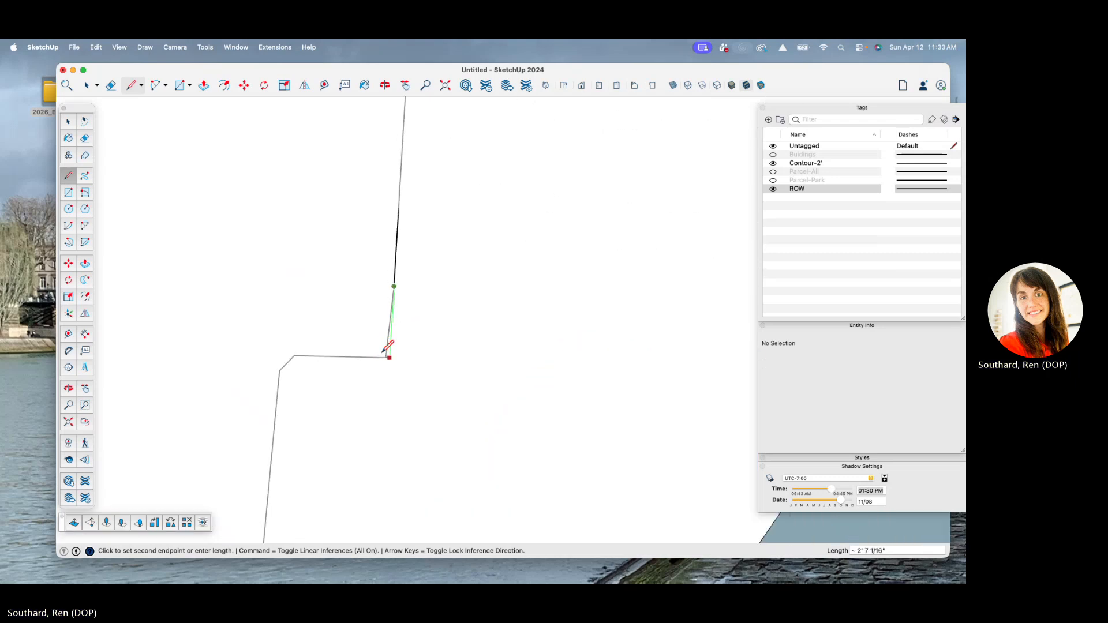
{"action": "scroll", "coordinate": [392, 350], "scroll_direction": "up", "scroll_amount": 2}
{"action": "scroll", "coordinate": [388, 356], "scroll_direction": "up", "scroll_amount": 2}
{"action": "left_click", "coordinate": [388, 358]}
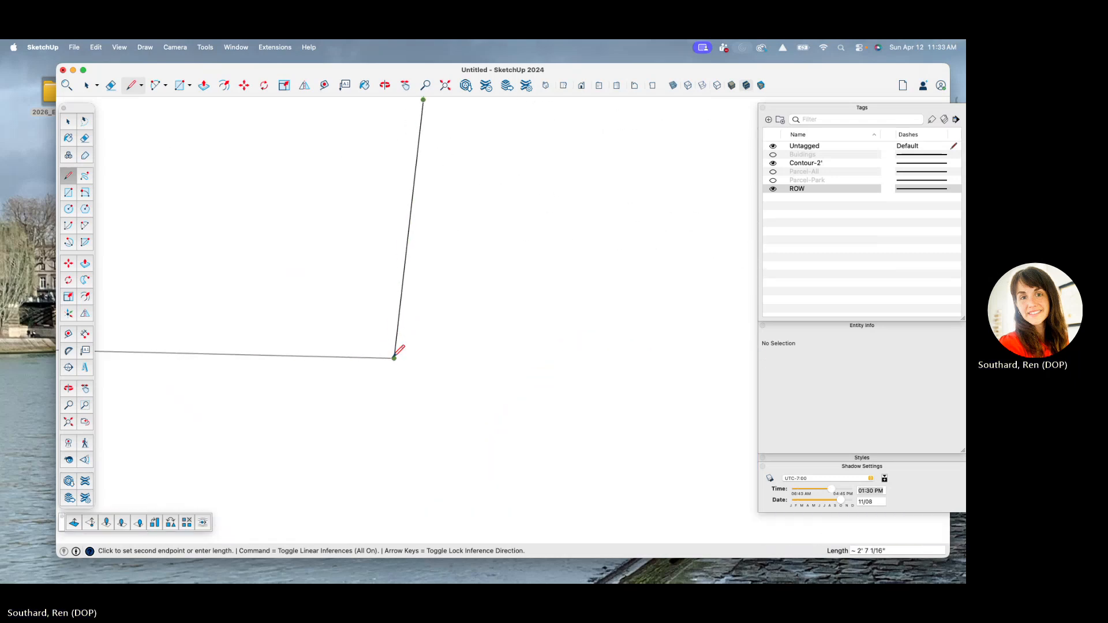
- Trace the notch's horizontal ROW edge about 3' 2" to the chamfer and end the line there
{"action": "scroll", "coordinate": [451, 338], "scroll_direction": "down", "scroll_amount": 3}
{"action": "scroll", "coordinate": [450, 341], "scroll_direction": "down", "scroll_amount": 2}
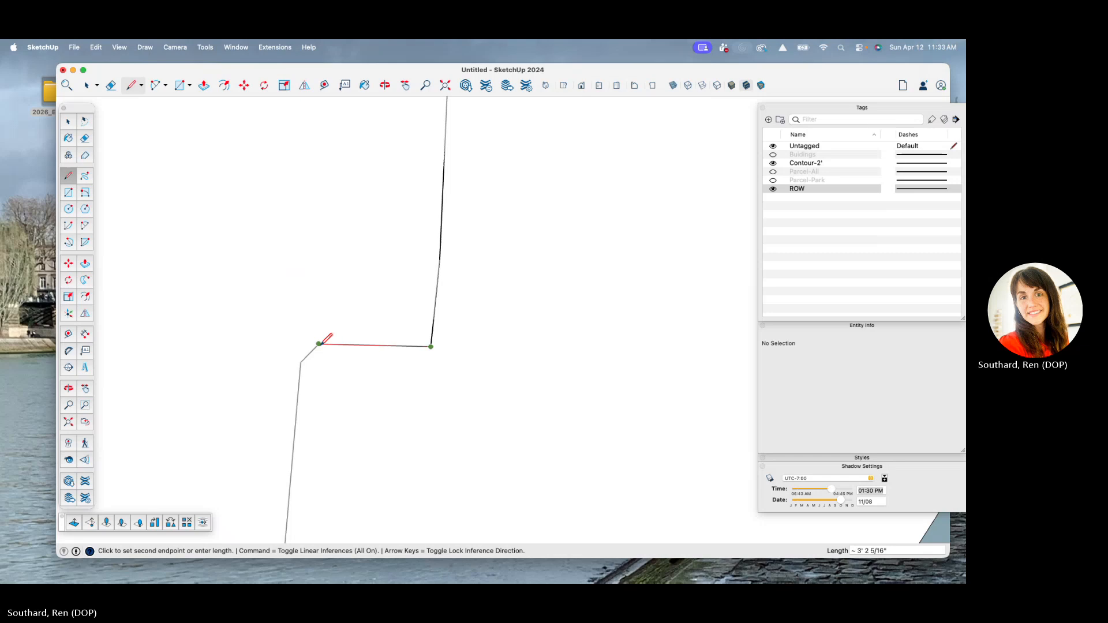
{"action": "left_click", "coordinate": [319, 344]}
{"action": "scroll", "coordinate": [305, 263], "scroll_direction": "down", "scroll_amount": 8}
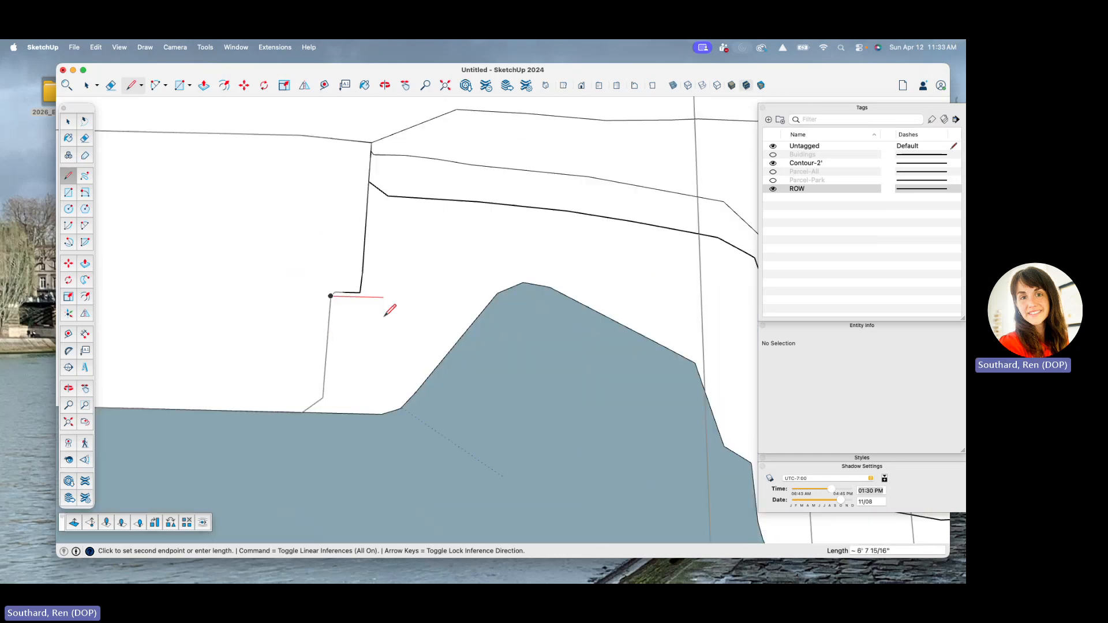
{"action": "key", "text": "Escape"}
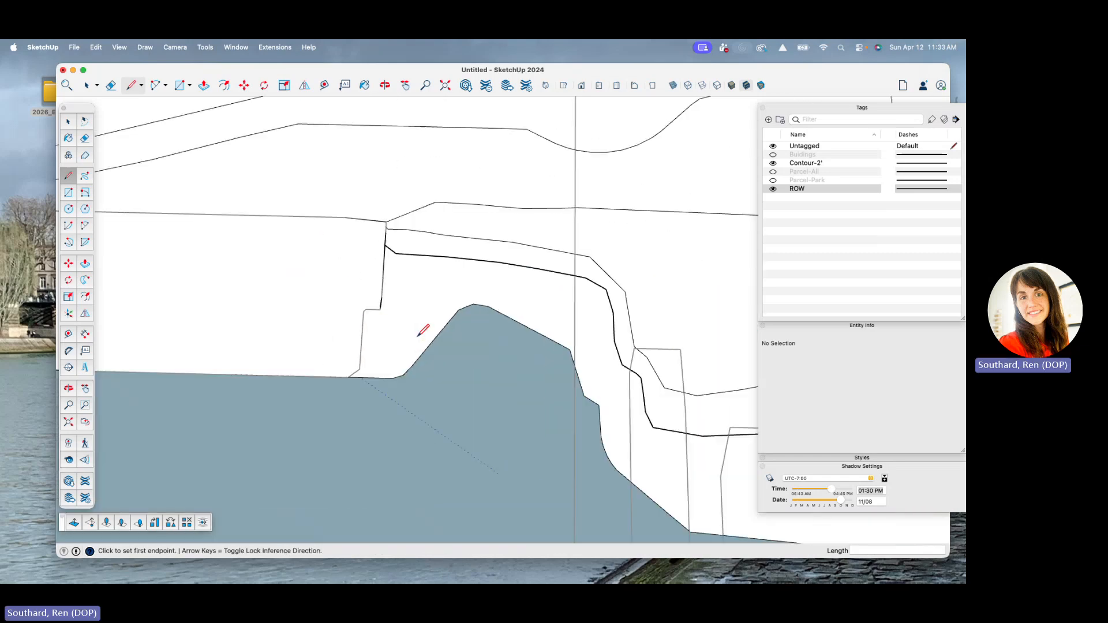
- Draw a line about 5' 7" long from the ROW corner down to the lowest dark contour's open end
{"action": "scroll", "coordinate": [392, 247], "scroll_direction": "up", "scroll_amount": 5}
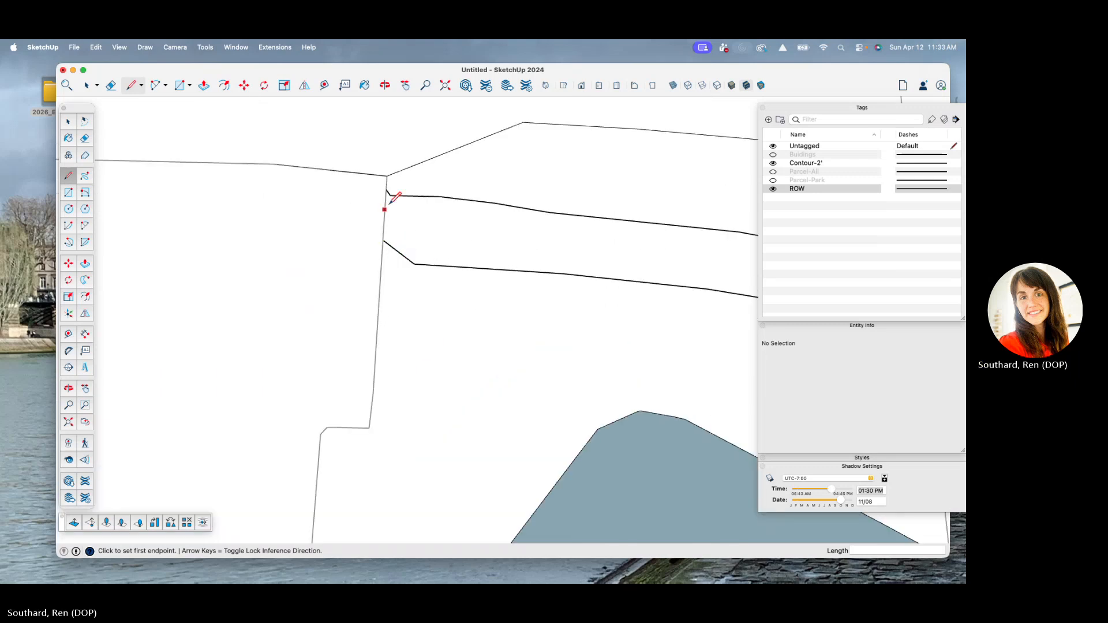
{"action": "left_click", "coordinate": [387, 176]}
{"action": "left_click", "coordinate": [389, 236]}
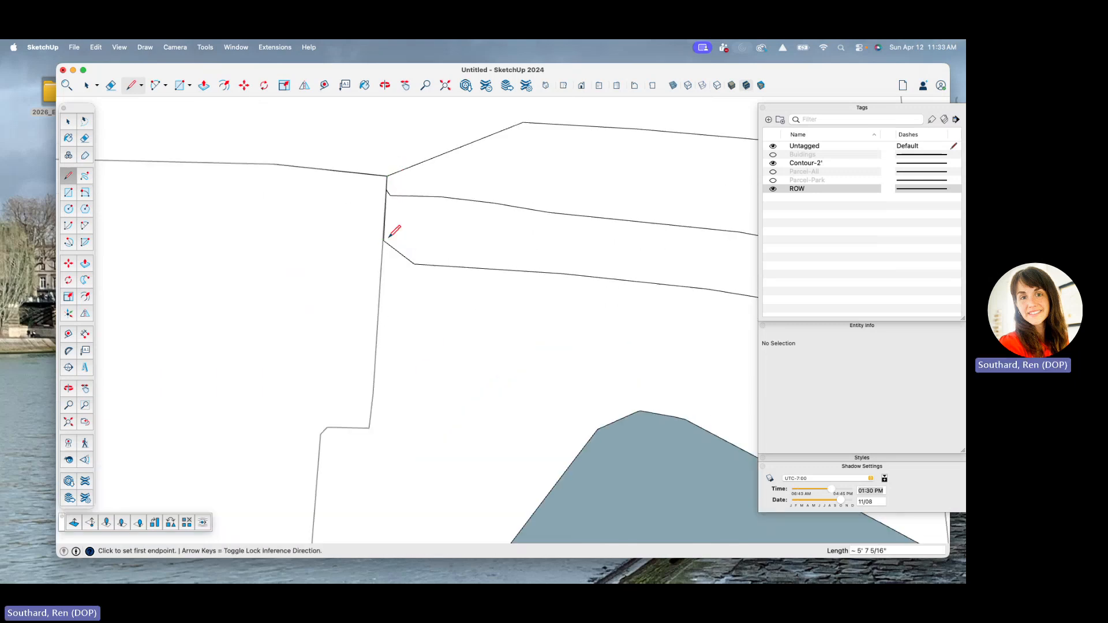
{"action": "scroll", "coordinate": [387, 239], "scroll_direction": "up", "scroll_amount": 3}
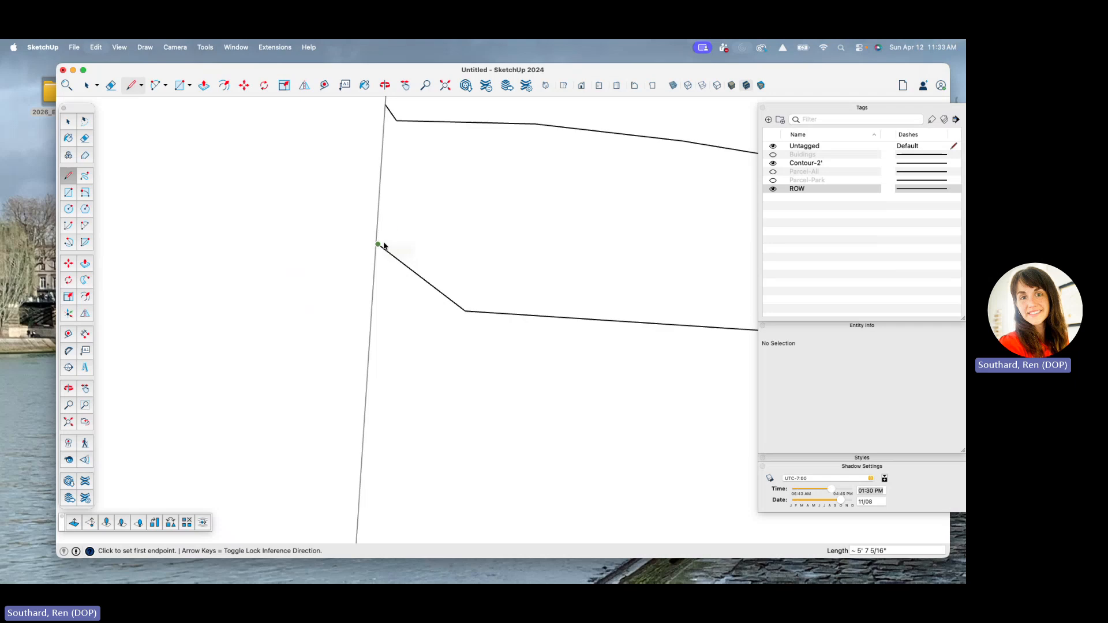
{"action": "scroll", "coordinate": [382, 278], "scroll_direction": "down", "scroll_amount": 2}
{"action": "scroll", "coordinate": [387, 225], "scroll_direction": "up", "scroll_amount": 2}
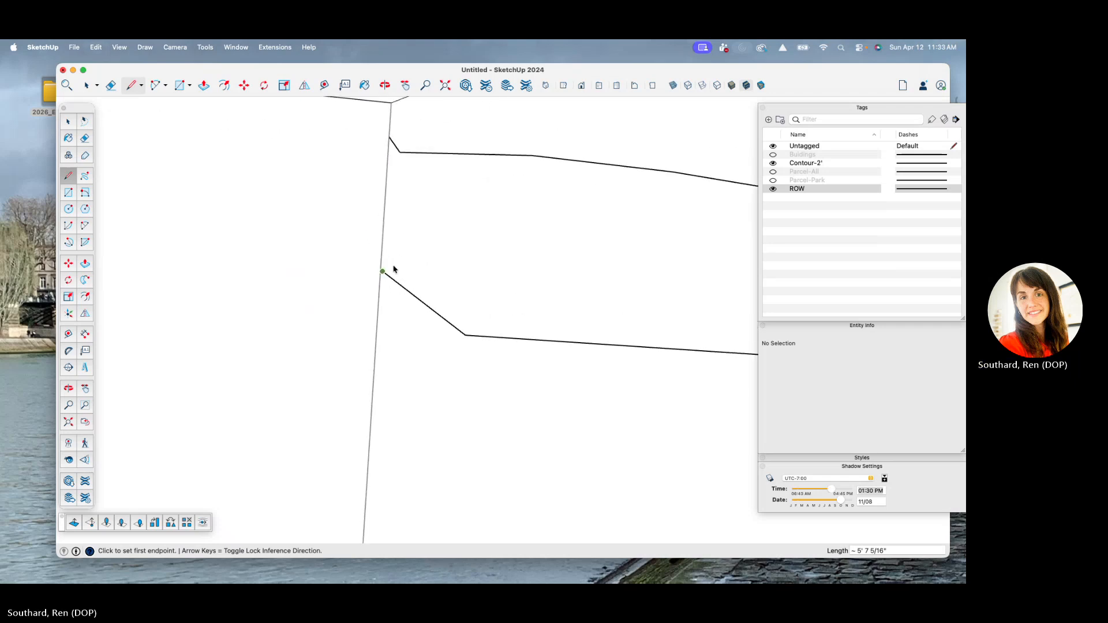
- Erase the lower contour's bent end segment and redraw it about 6' 7" long from the open end to the ROW edge
{"action": "key", "text": "e"}
{"action": "left_click", "coordinate": [398, 283]}
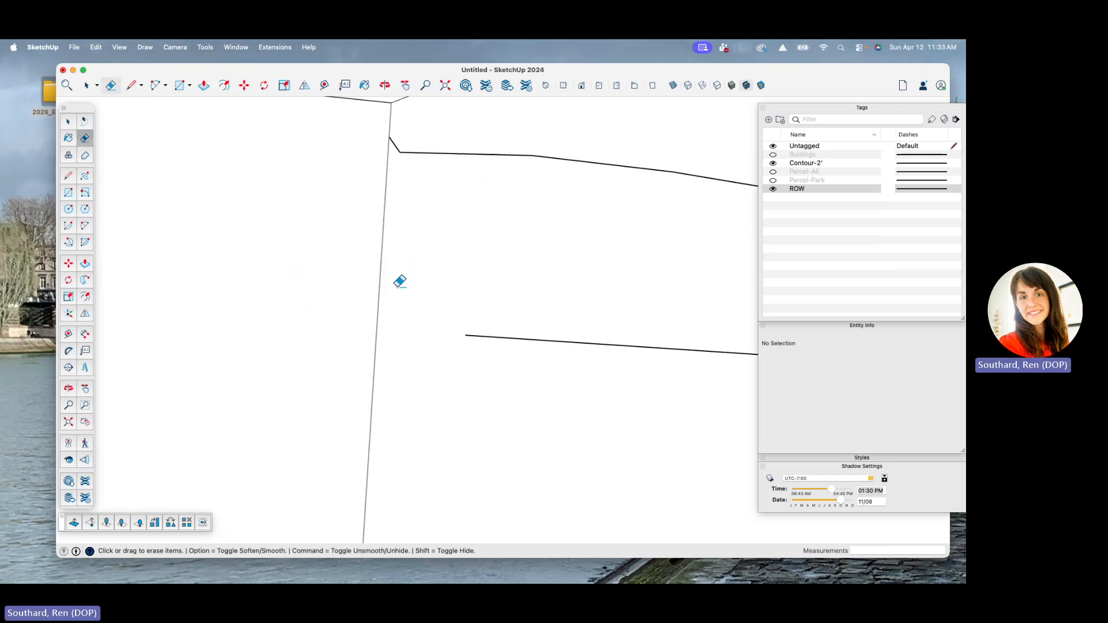
{"action": "key", "text": "l"}
{"action": "left_click", "coordinate": [466, 335]}
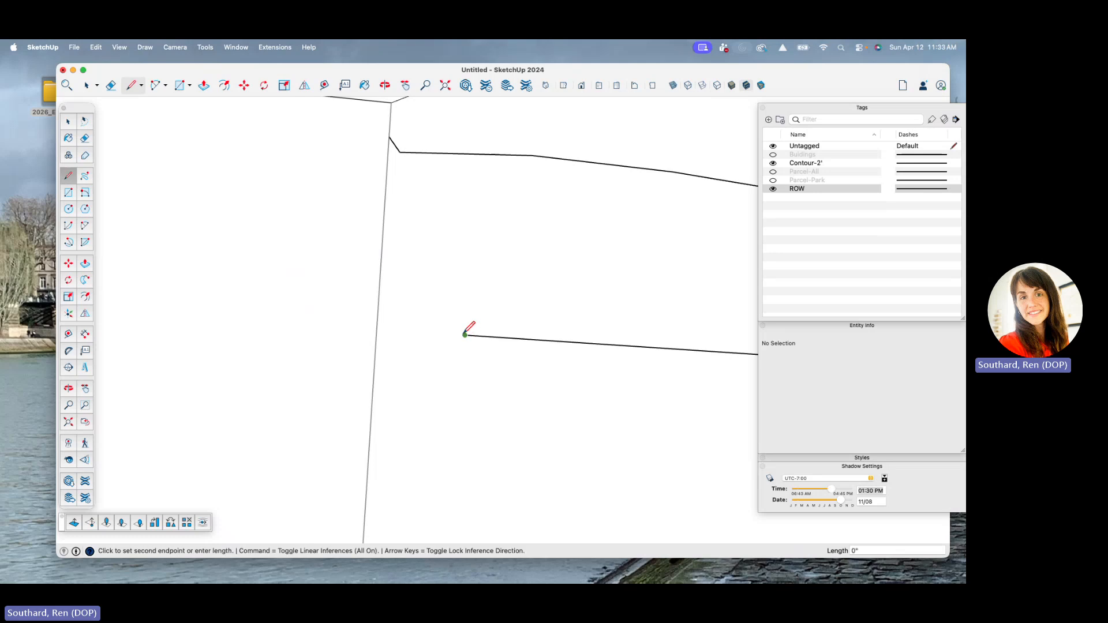
{"action": "left_click", "coordinate": [378, 301]}
{"action": "left_click", "coordinate": [392, 102]}
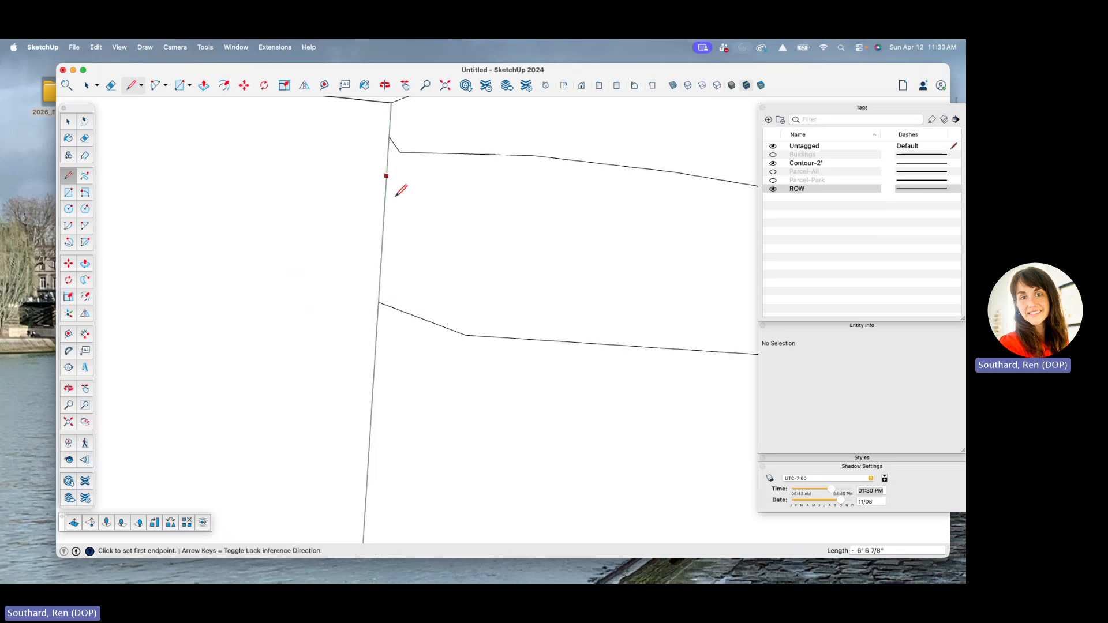
- Examine the shoreline contour around the block's rectangular notch and where the contours meet the block on both sides
{"action": "scroll", "coordinate": [400, 271], "scroll_direction": "down", "scroll_amount": 5}
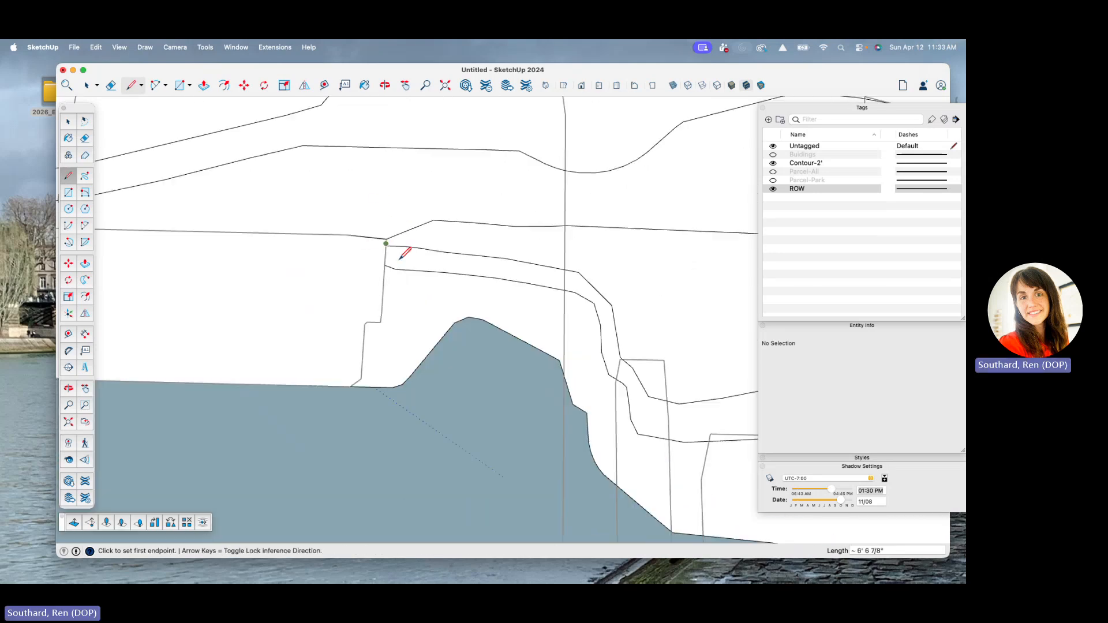
{"action": "scroll", "coordinate": [466, 300], "scroll_direction": "down", "scroll_amount": 3}
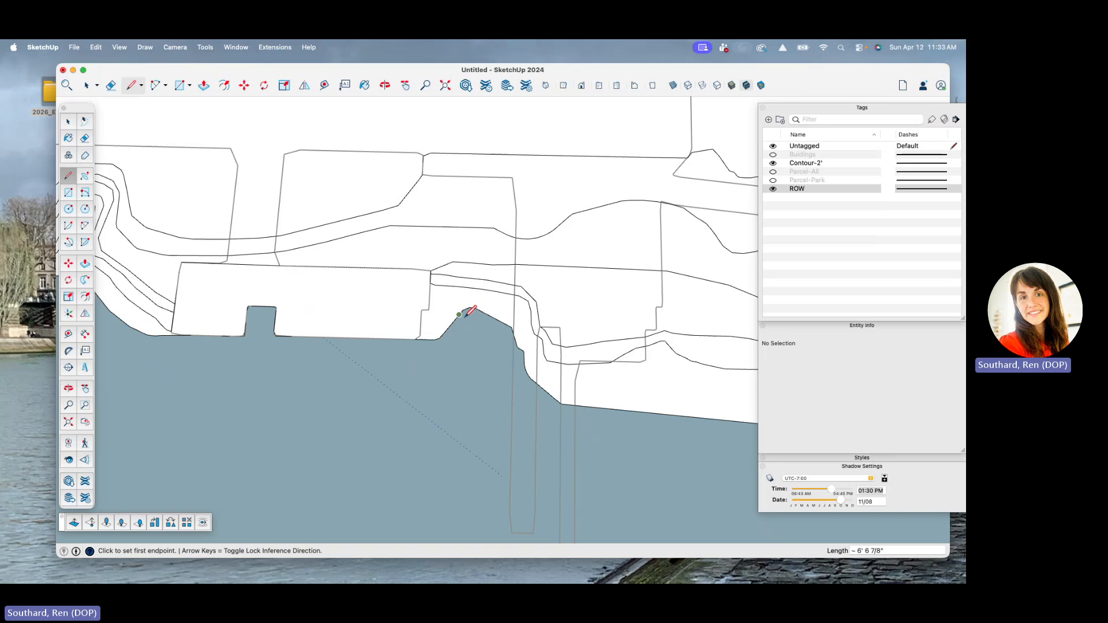
{"action": "scroll", "coordinate": [171, 333], "scroll_direction": "up", "scroll_amount": 3}
{"action": "scroll", "coordinate": [151, 319], "scroll_direction": "up", "scroll_amount": 6}
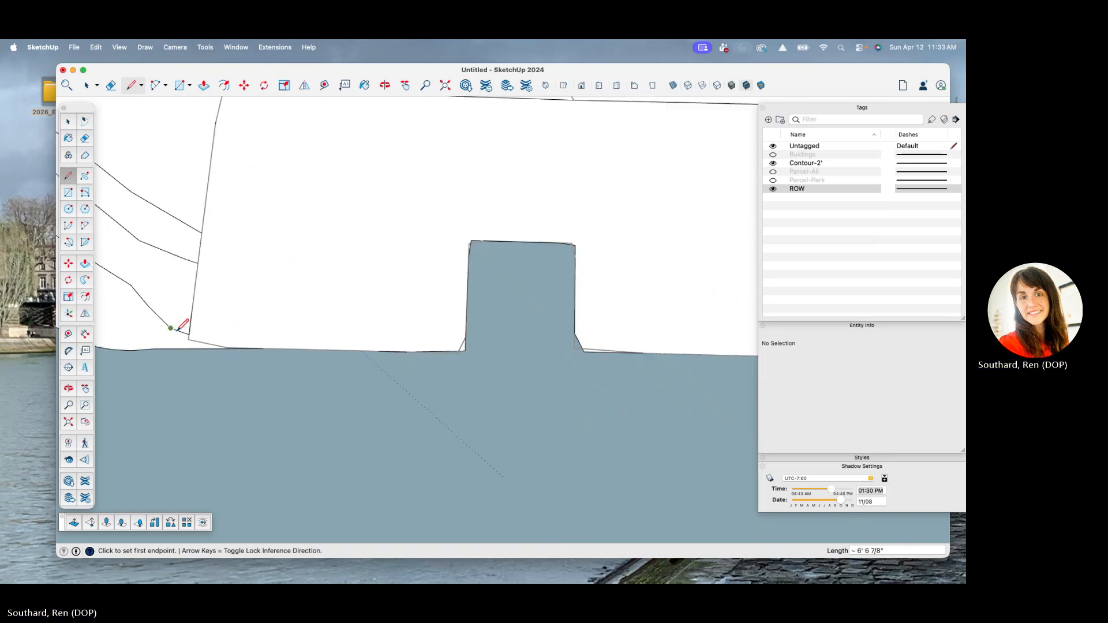
{"action": "scroll", "coordinate": [177, 322], "scroll_direction": "down", "scroll_amount": 5}
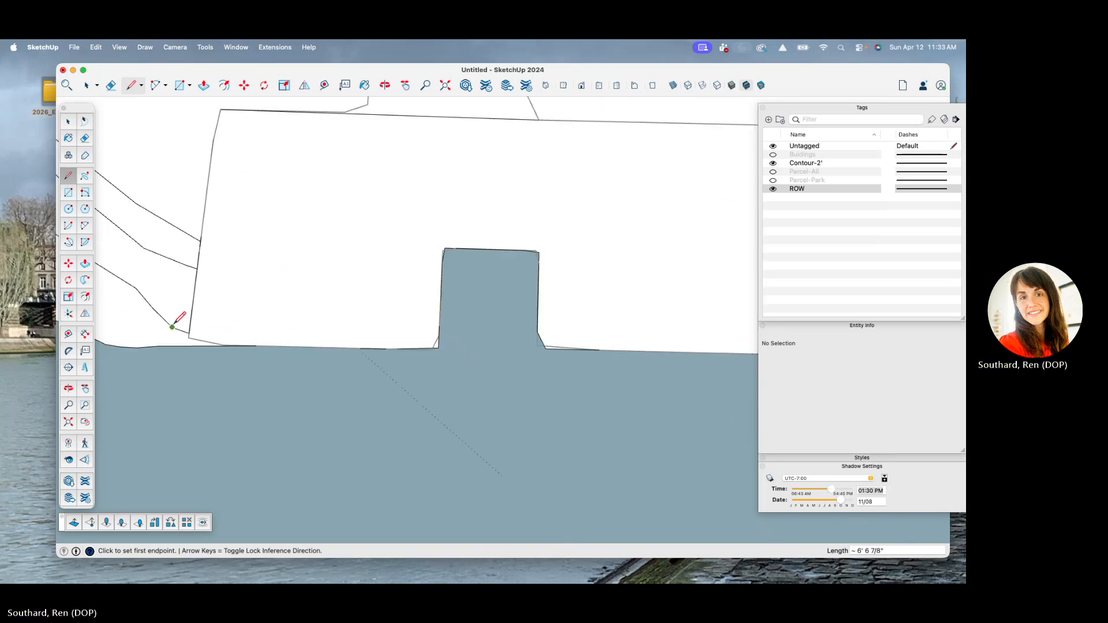
{"action": "scroll", "coordinate": [419, 299], "scroll_direction": "up", "scroll_amount": 3}
{"action": "scroll", "coordinate": [335, 309], "scroll_direction": "up", "scroll_amount": 2}
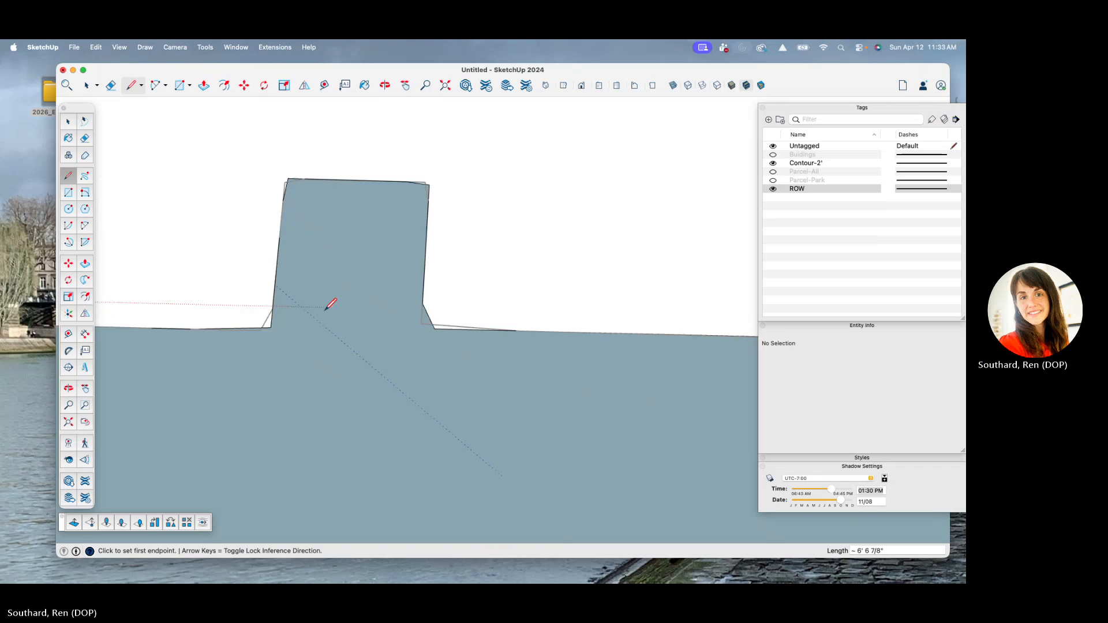
{"action": "scroll", "coordinate": [319, 299], "scroll_direction": "down", "scroll_amount": 5}
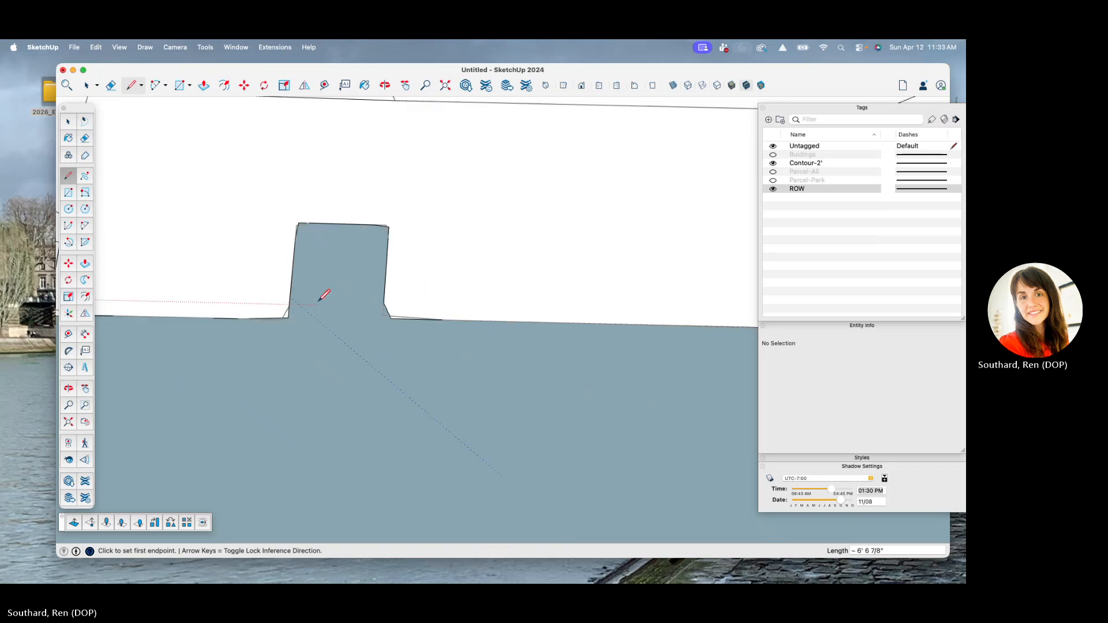
{"action": "scroll", "coordinate": [198, 307], "scroll_direction": "up", "scroll_amount": 5}
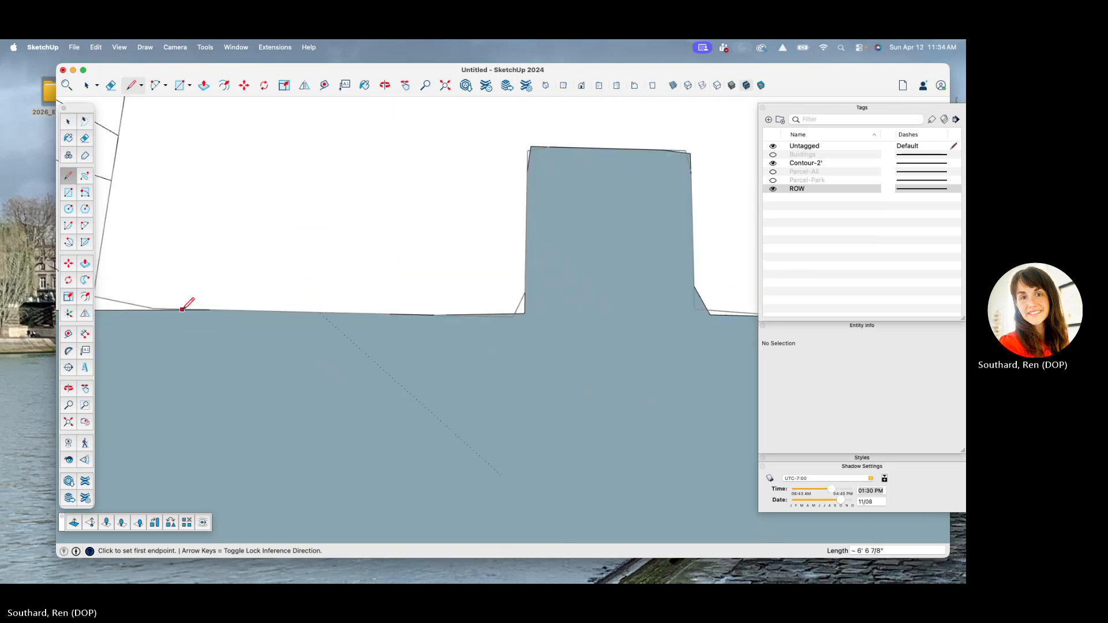
{"action": "scroll", "coordinate": [351, 262], "scroll_direction": "down", "scroll_amount": 5}
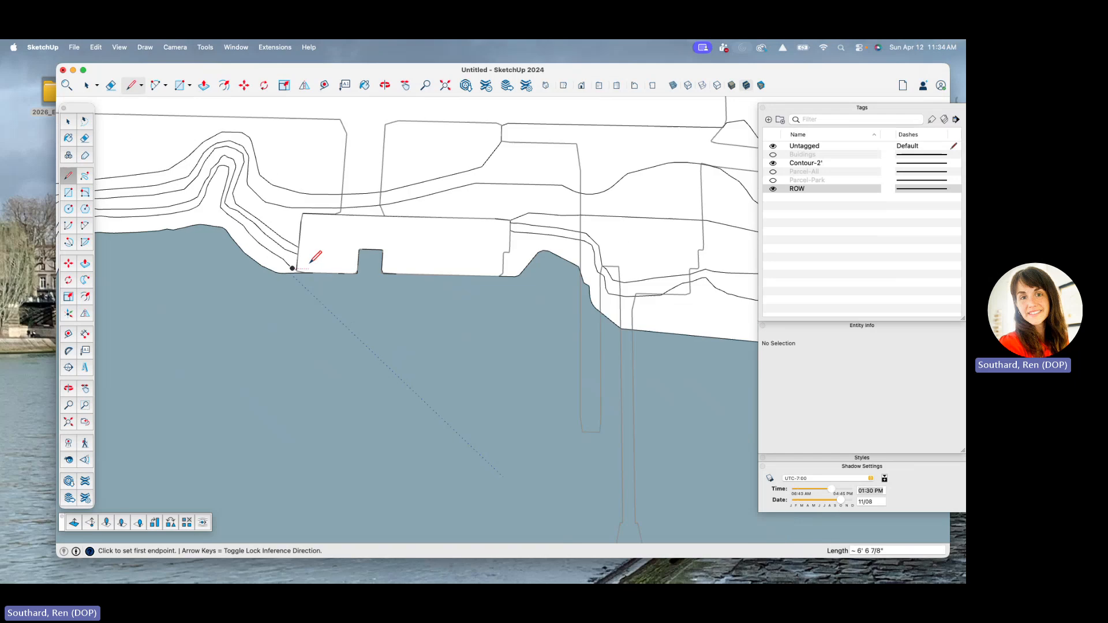
{"action": "scroll", "coordinate": [546, 239], "scroll_direction": "up", "scroll_amount": 3}
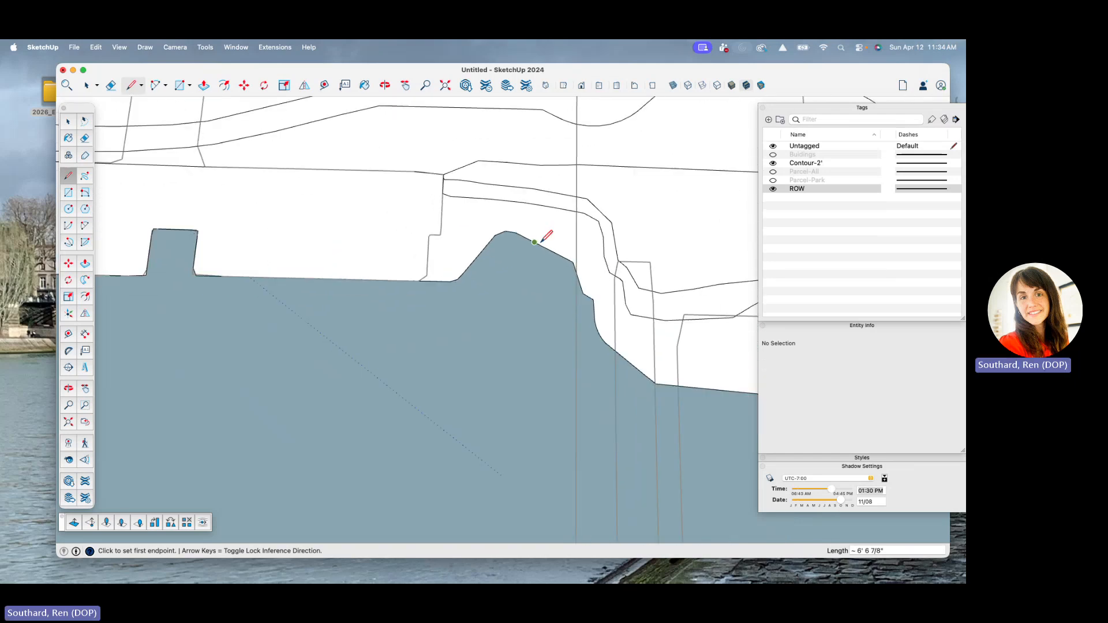
- Draw a new shoreline about 23' 9" from the crest of the bump to the block's right ROW edge and across above the notch
{"action": "scroll", "coordinate": [537, 241], "scroll_direction": "down", "scroll_amount": 2}
{"action": "left_click", "coordinate": [525, 237]}
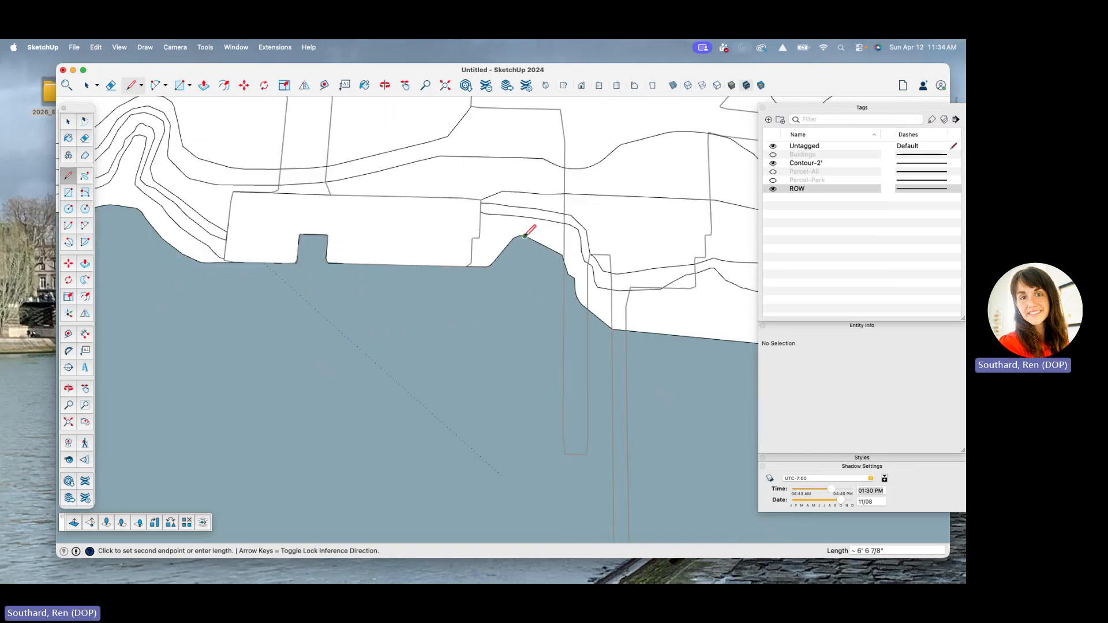
{"action": "scroll", "coordinate": [521, 235], "scroll_direction": "down", "scroll_amount": 2}
{"action": "scroll", "coordinate": [479, 231], "scroll_direction": "up", "scroll_amount": 3}
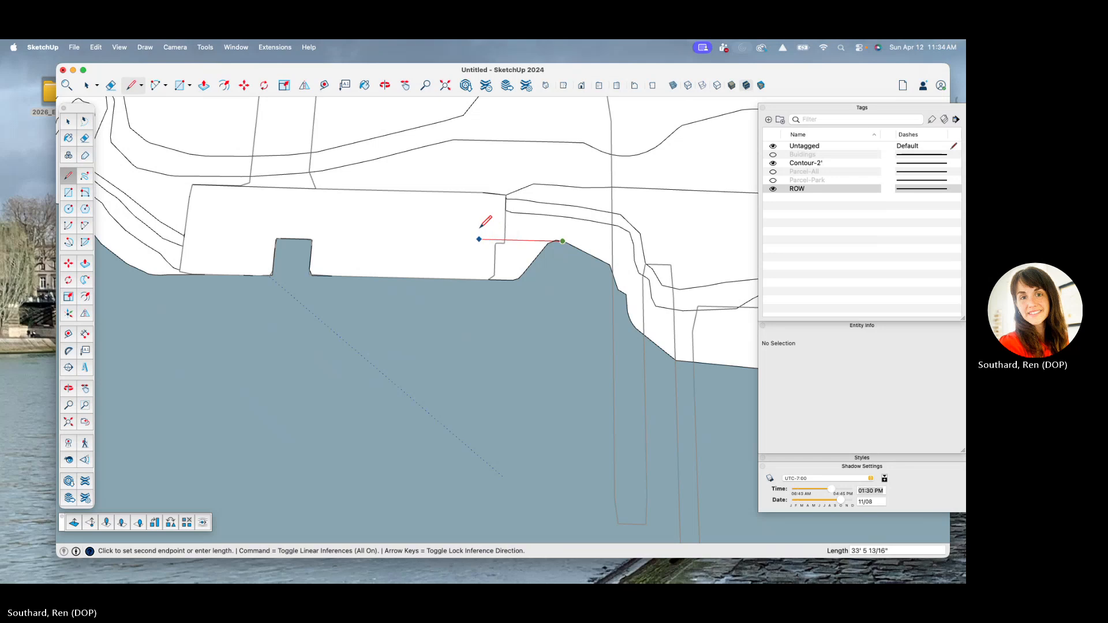
{"action": "scroll", "coordinate": [463, 224], "scroll_direction": "up", "scroll_amount": 2}
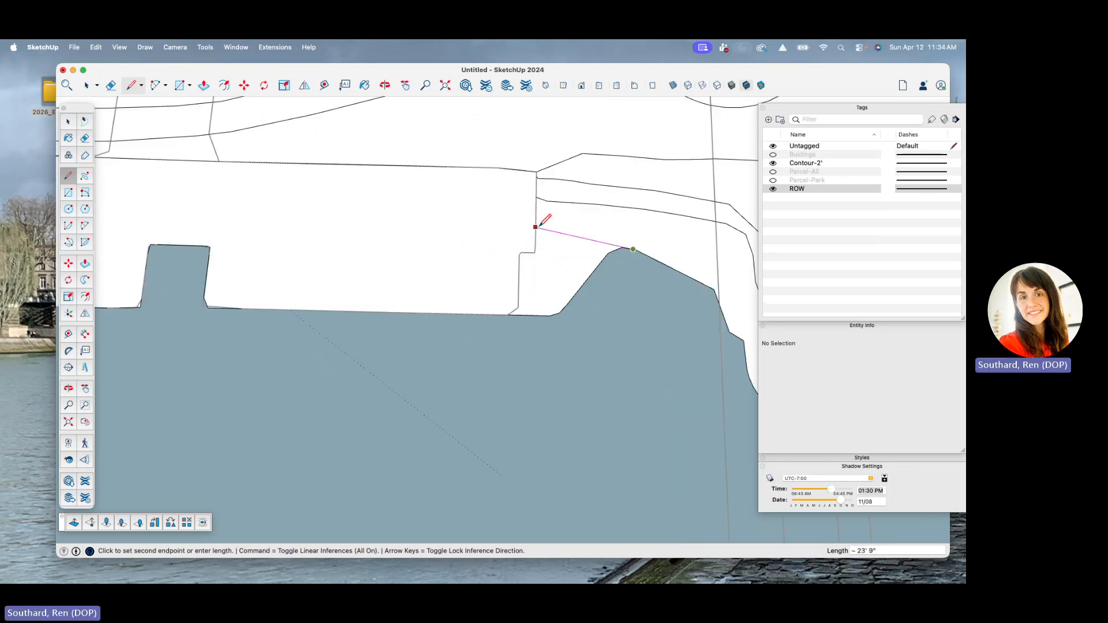
{"action": "scroll", "coordinate": [635, 248], "scroll_direction": "down", "scroll_amount": 3}
{"action": "scroll", "coordinate": [351, 242], "scroll_direction": "up", "scroll_amount": 3}
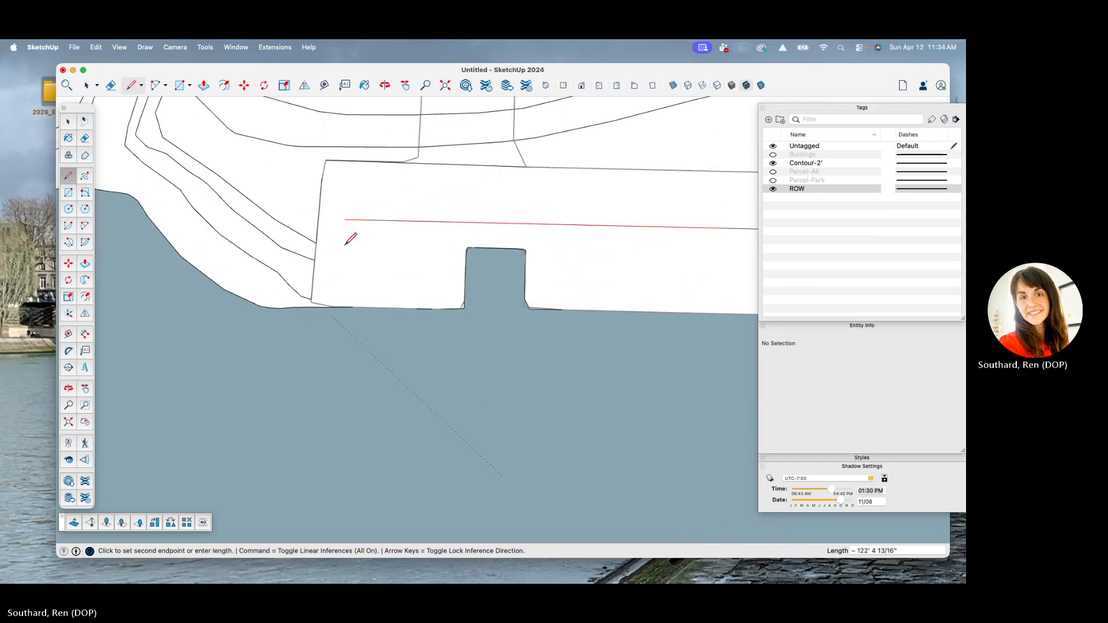
{"action": "scroll", "coordinate": [350, 239], "scroll_direction": "up", "scroll_amount": 1}
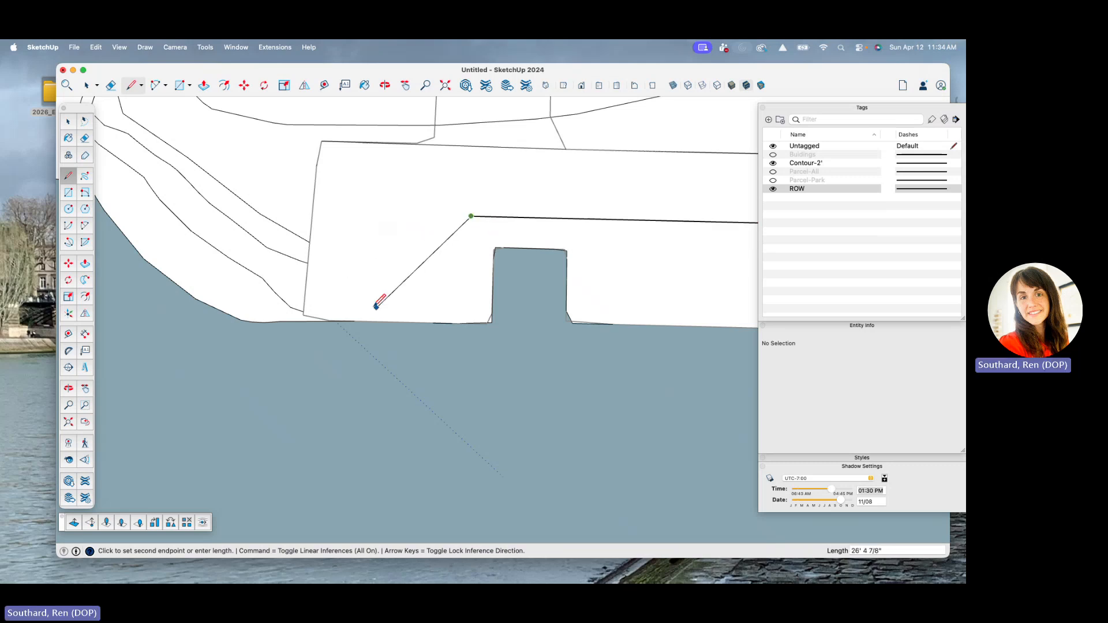
- Continue the new shoreline about 38' 8" down to the block's lower-left ROW corner and about 7' 8" to the existing shoreline
{"action": "scroll", "coordinate": [327, 309], "scroll_direction": "up", "scroll_amount": 4}
{"action": "left_click", "coordinate": [282, 321]}
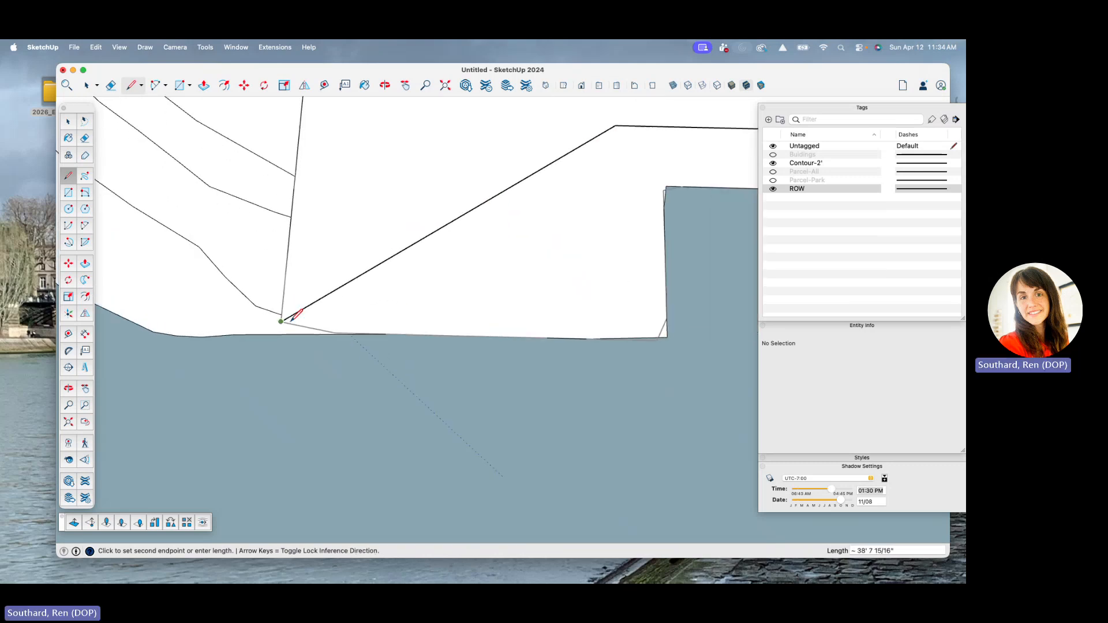
{"action": "left_click", "coordinate": [202, 336]}
{"action": "scroll", "coordinate": [203, 333], "scroll_direction": "down", "scroll_amount": 3}
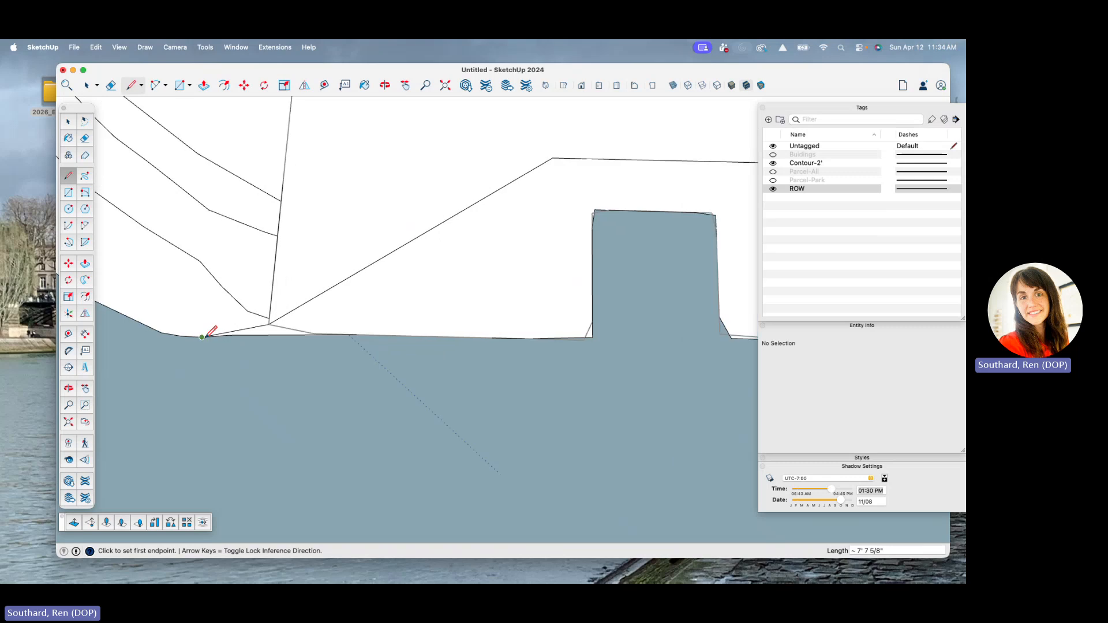
- Erase the old shoreline segments below the new line at the block's lower-left corner
{"action": "key", "text": "space"}
{"action": "key", "text": "e"}
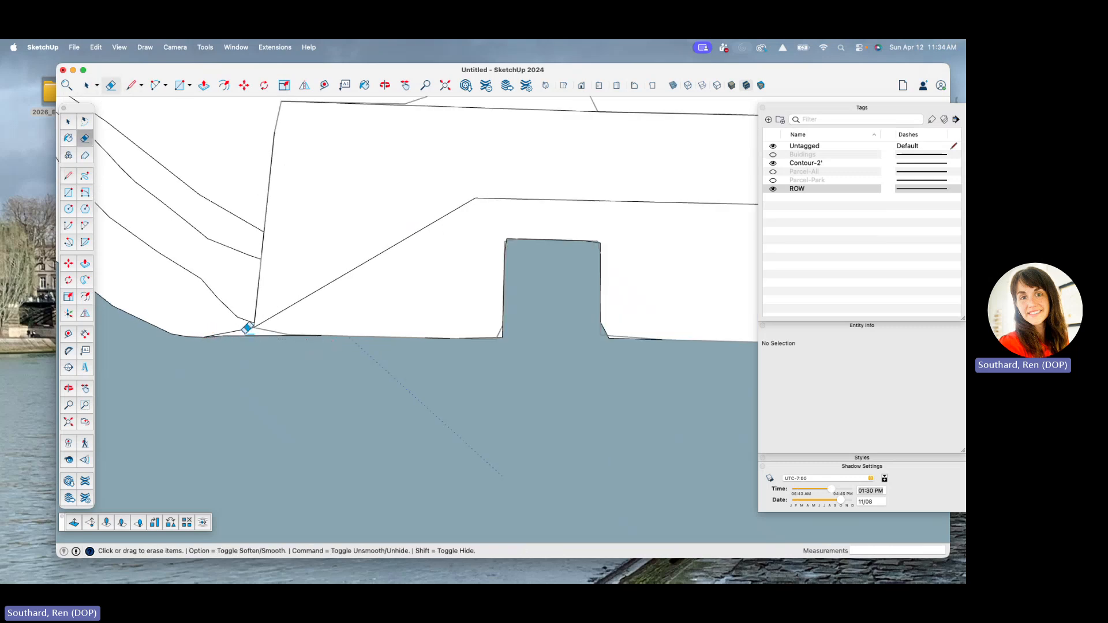
{"action": "left_click", "coordinate": [248, 327]}
{"action": "scroll", "coordinate": [230, 330], "scroll_direction": "up", "scroll_amount": 3}
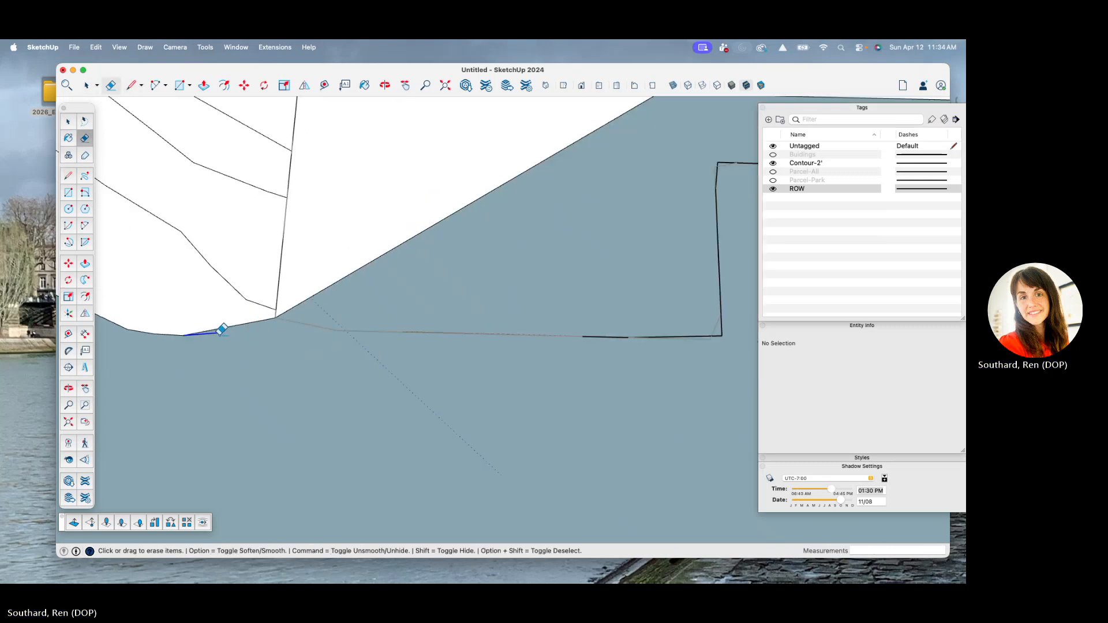
{"action": "left_click", "coordinate": [214, 331]}
{"action": "scroll", "coordinate": [220, 322], "scroll_direction": "down", "scroll_amount": 5}
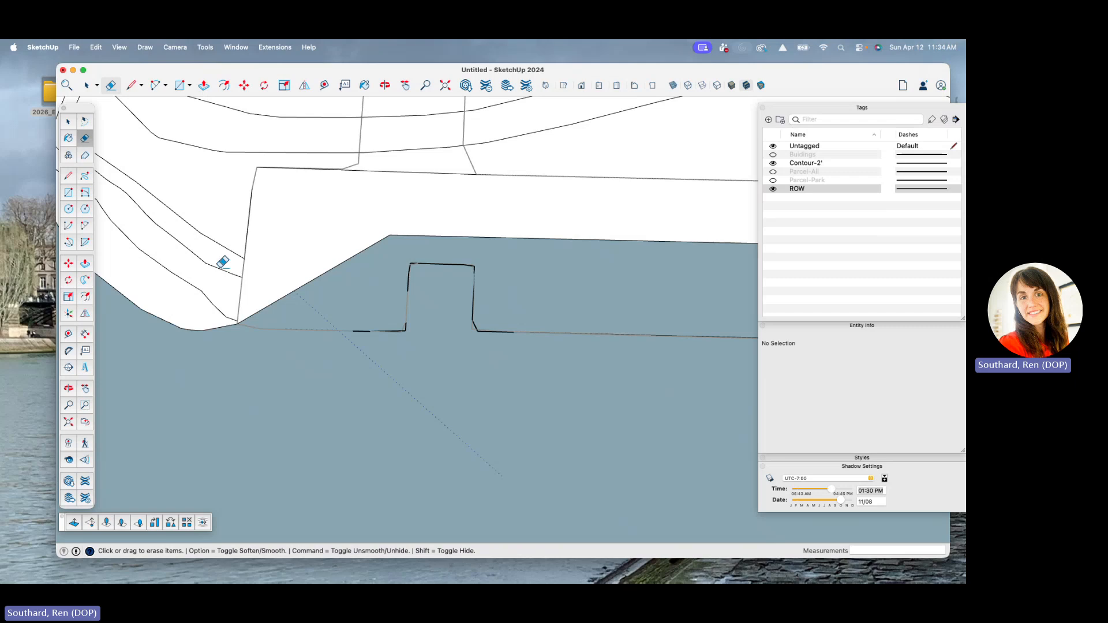
- Erase the short old shoreline edges next to the new line at the crest of the bump
{"action": "scroll", "coordinate": [376, 275], "scroll_direction": "down", "scroll_amount": 3}
{"action": "scroll", "coordinate": [337, 279], "scroll_direction": "up", "scroll_amount": 1}
{"action": "scroll", "coordinate": [699, 252], "scroll_direction": "up", "scroll_amount": 5}
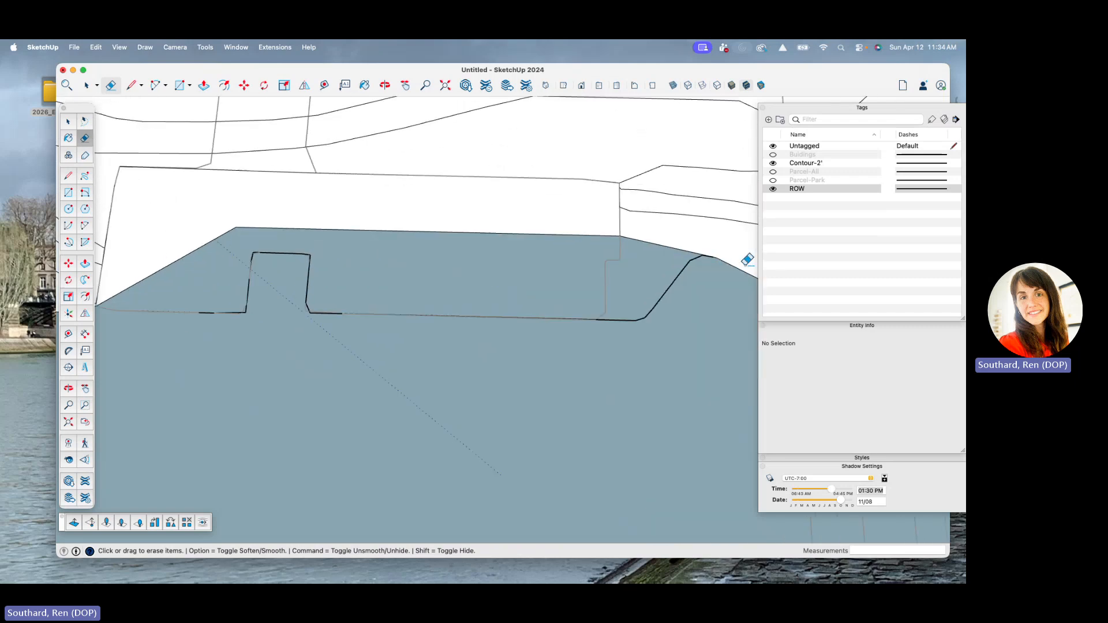
{"action": "scroll", "coordinate": [706, 247], "scroll_direction": "up", "scroll_amount": 2}
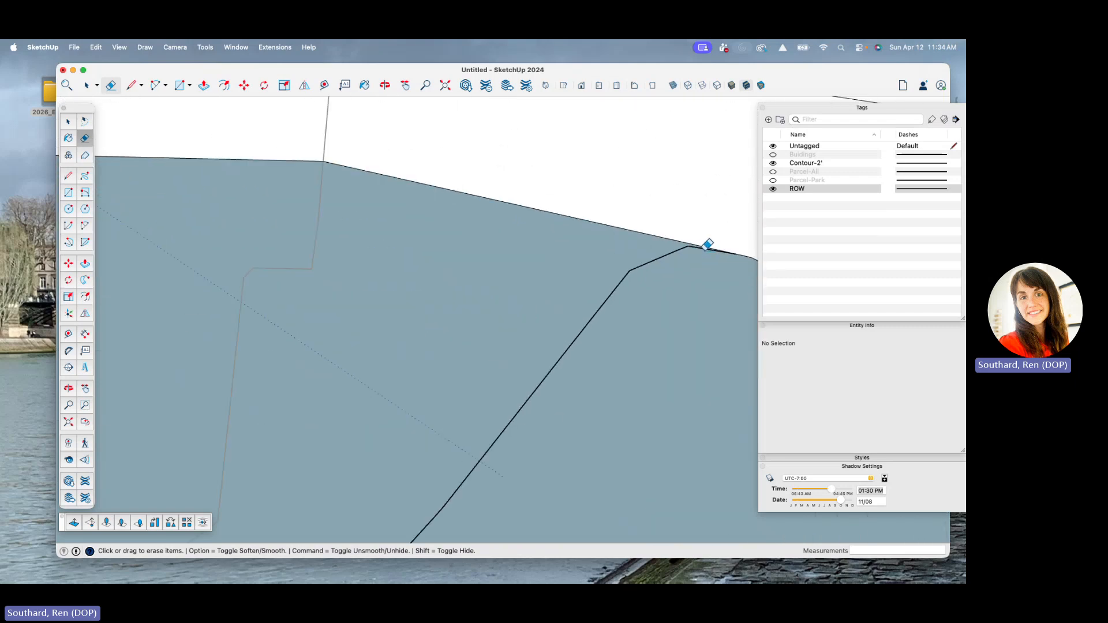
{"action": "scroll", "coordinate": [731, 251], "scroll_direction": "up", "scroll_amount": 4}
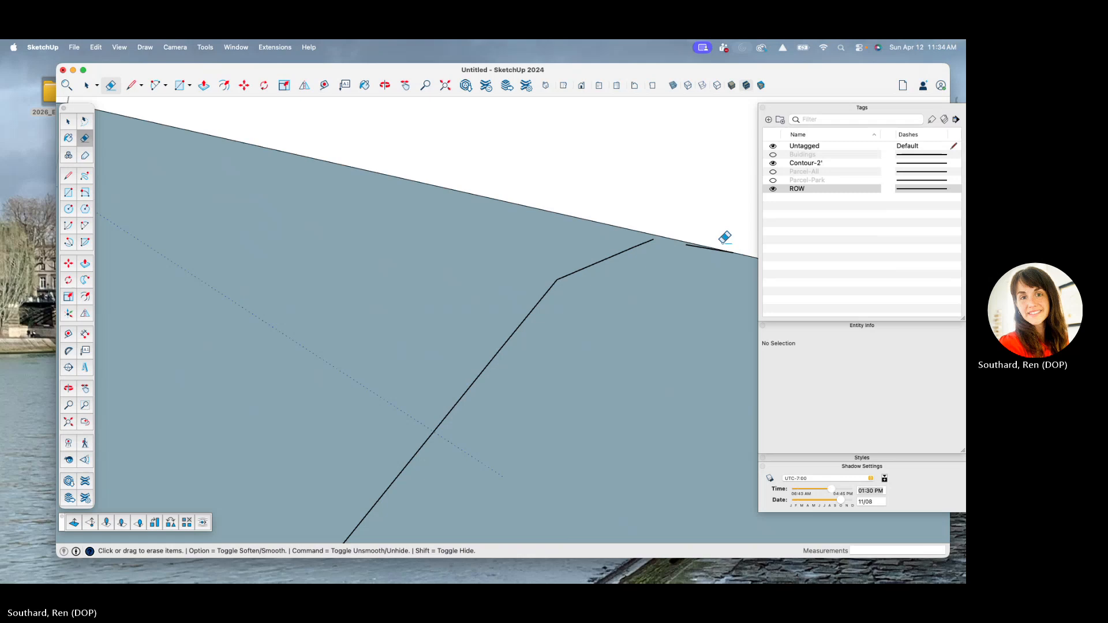
{"action": "left_click", "coordinate": [690, 244]}
{"action": "scroll", "coordinate": [601, 262], "scroll_direction": "down", "scroll_amount": 2}
- Select the remaining connected edges of the old shoreline, including the rectangular notch, and delete them
{"action": "key", "text": "space"}
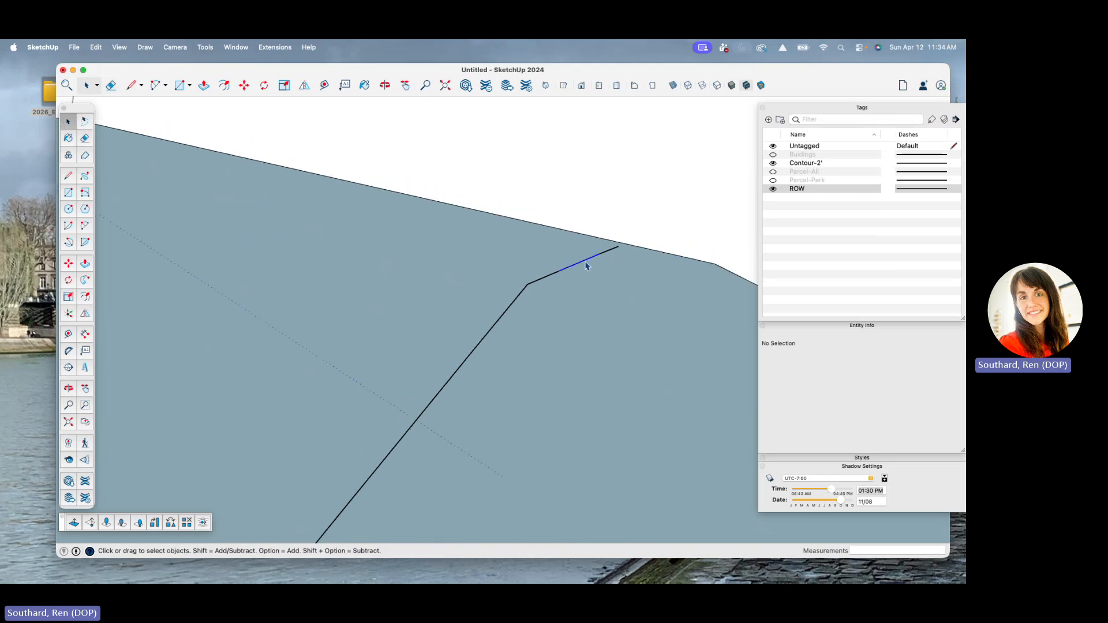
{"action": "left_click", "coordinate": [586, 265]}
{"action": "scroll", "coordinate": [572, 271], "scroll_direction": "down", "scroll_amount": 5}
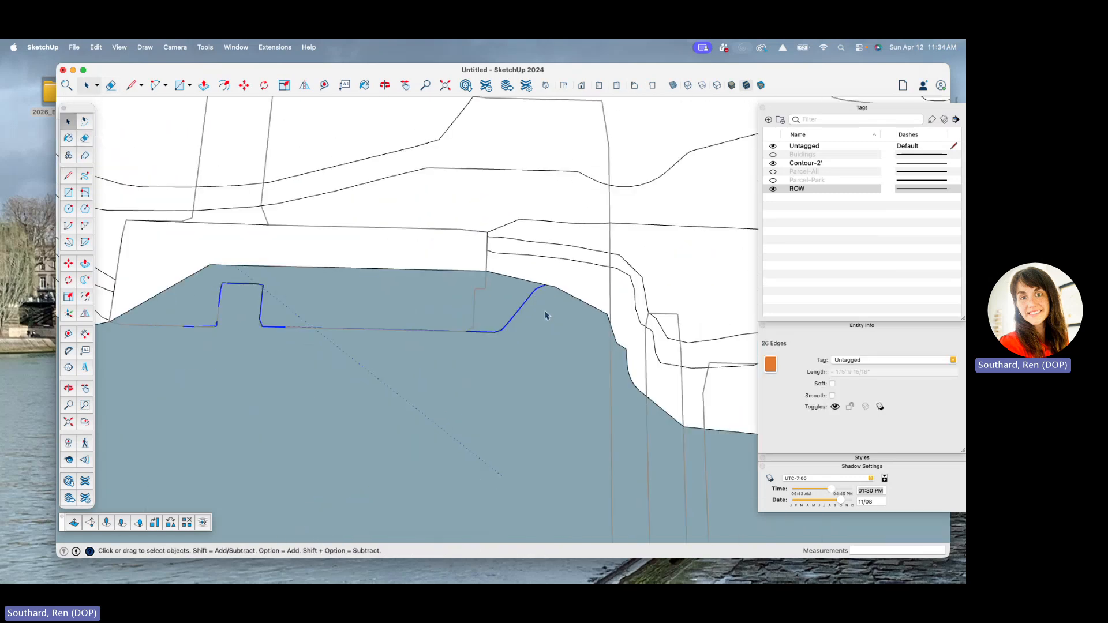
{"action": "scroll", "coordinate": [546, 314], "scroll_direction": "down", "scroll_amount": 2}
{"action": "scroll", "coordinate": [545, 329], "scroll_direction": "down", "scroll_amount": 1}
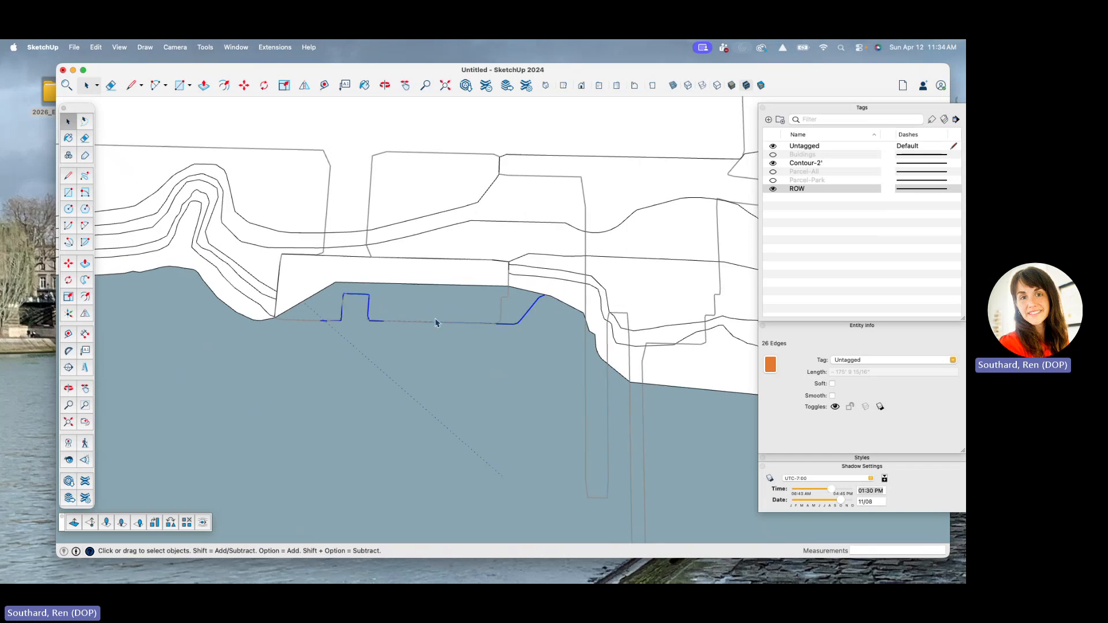
{"action": "key", "text": "Escape"}
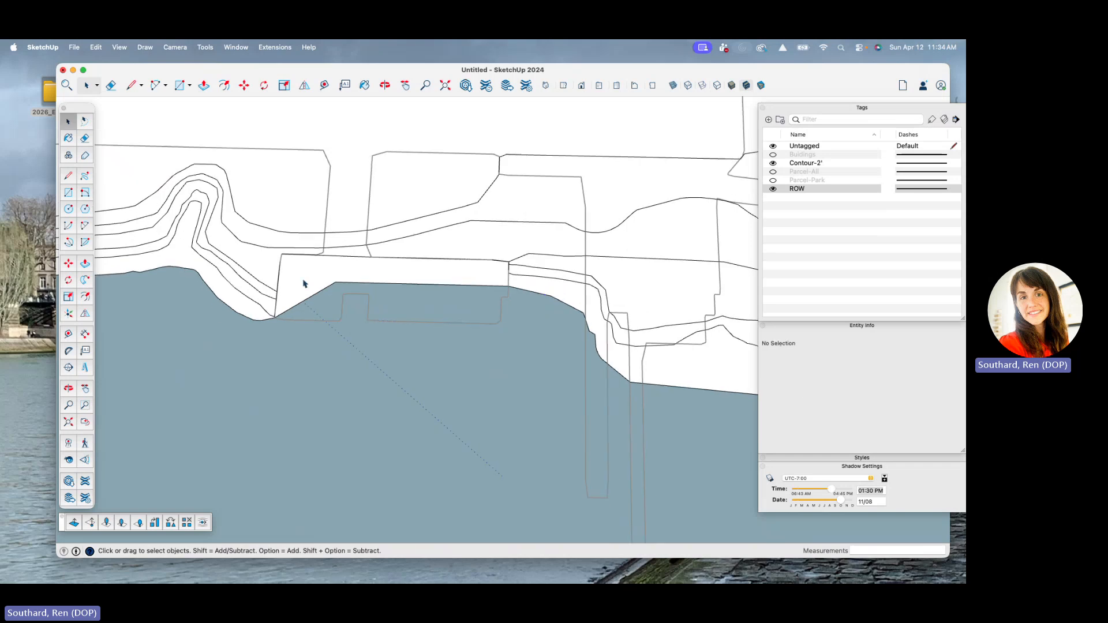
- Try to round the new shoreline's left corner with a tangent arc of about 21' 1" radius
{"action": "scroll", "coordinate": [346, 303], "scroll_direction": "up", "scroll_amount": 5}
{"action": "key", "text": "a"}
{"action": "scroll", "coordinate": [341, 287], "scroll_direction": "up", "scroll_amount": 2}
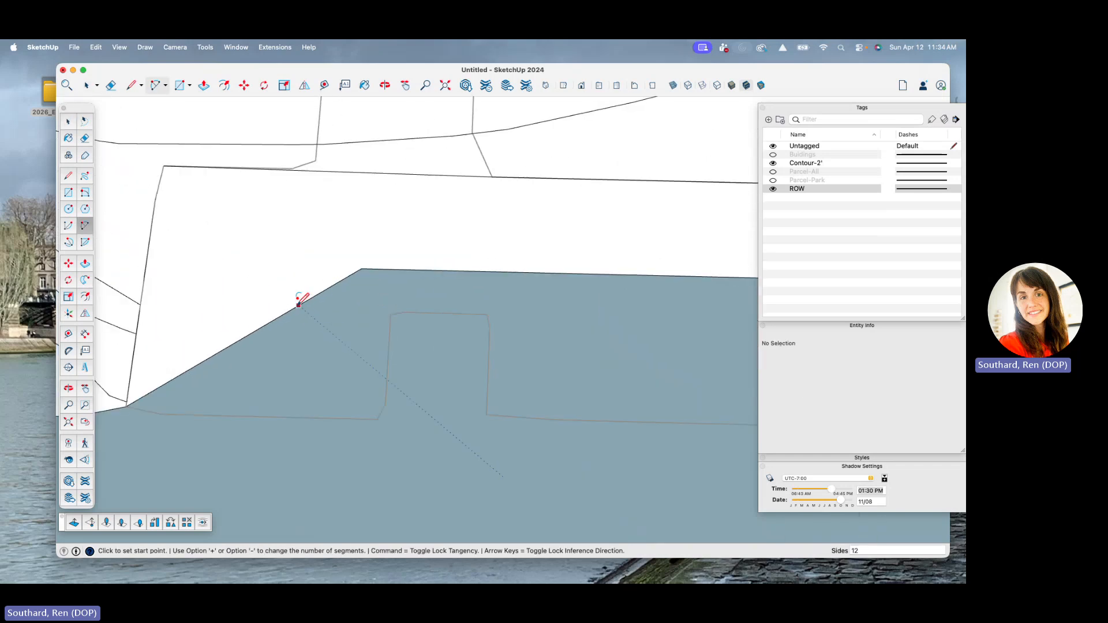
{"action": "left_click", "coordinate": [296, 306]}
{"action": "left_click", "coordinate": [409, 269]}
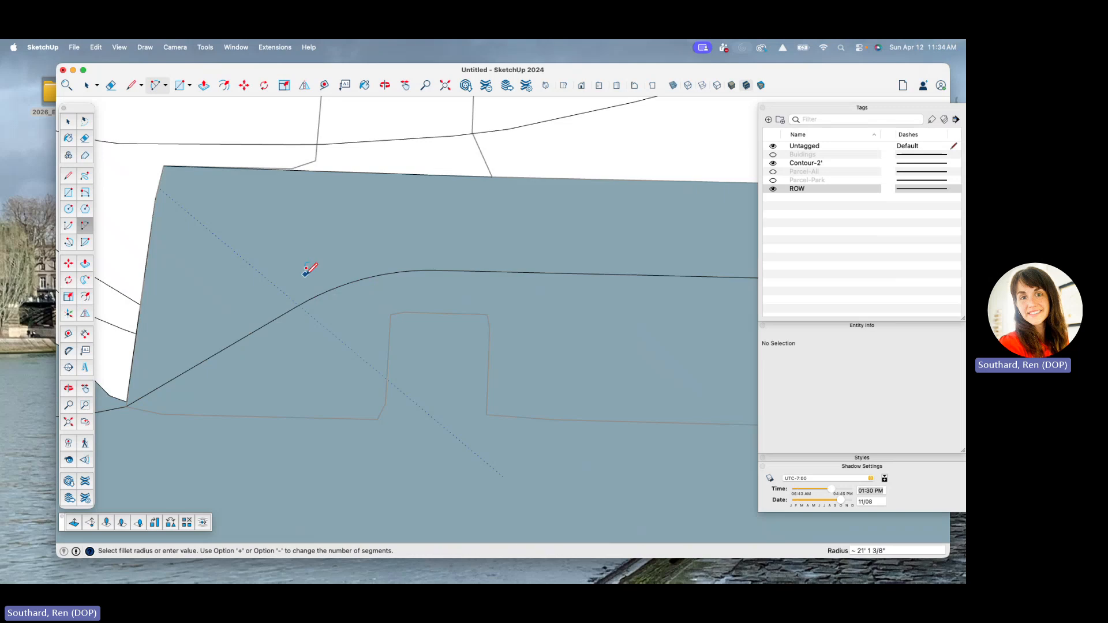
{"action": "scroll", "coordinate": [322, 271], "scroll_direction": "down", "scroll_amount": 3}
{"action": "scroll", "coordinate": [324, 283], "scroll_direction": "up", "scroll_amount": 2}
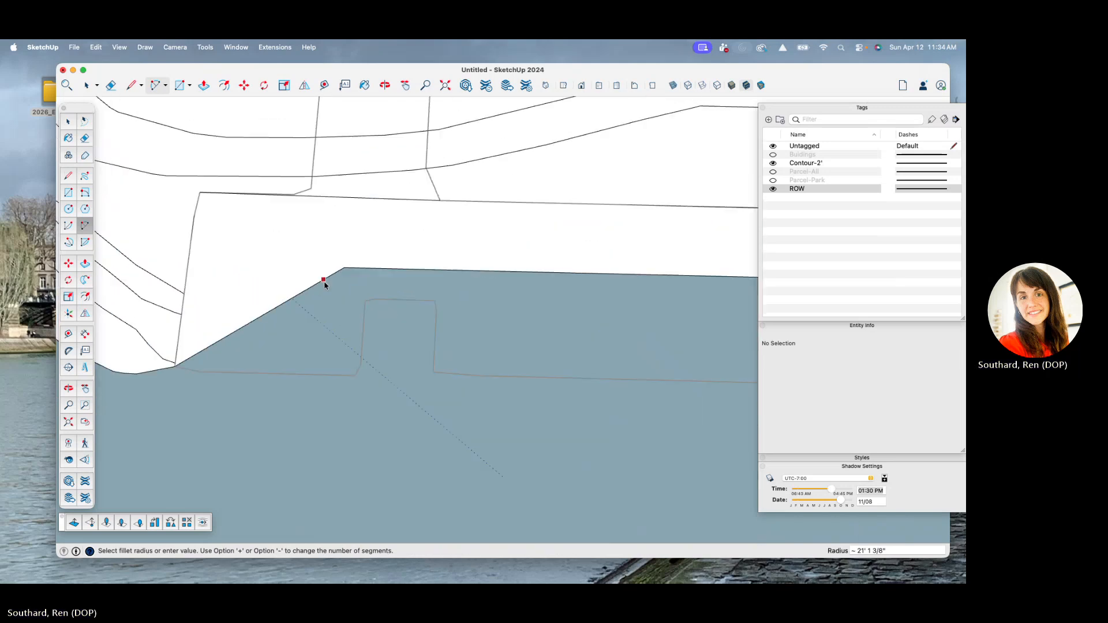
- Round the new shoreline's left corner with a tangent arc fillet of about 18' 10" radius
{"action": "left_click", "coordinate": [302, 293]}
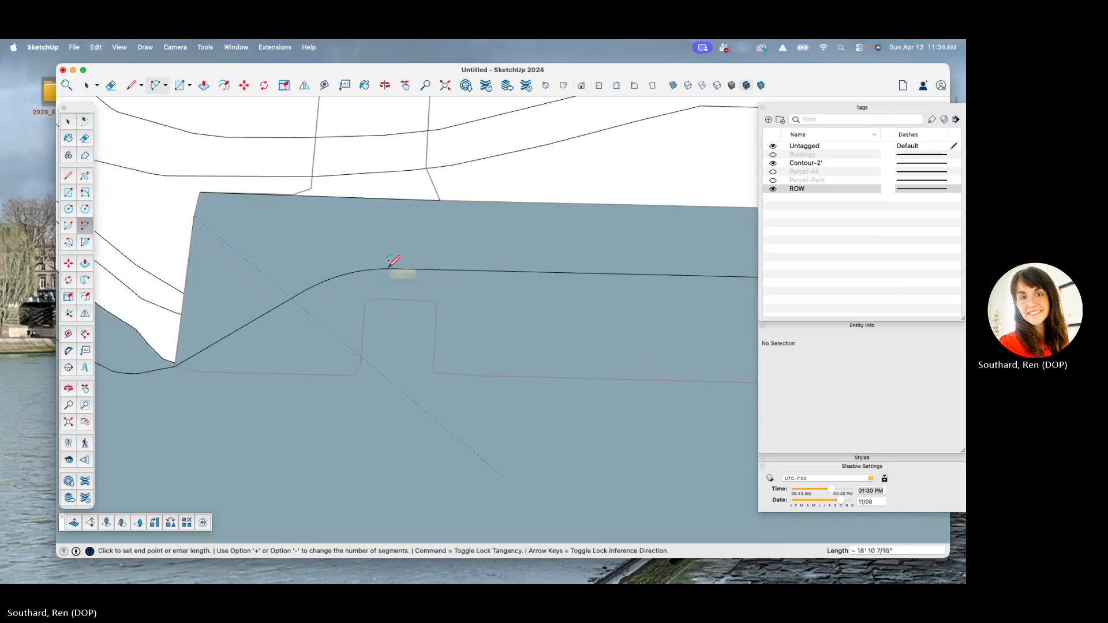
{"action": "left_click", "coordinate": [389, 262]}
{"action": "scroll", "coordinate": [280, 265], "scroll_direction": "down", "scroll_amount": 4}
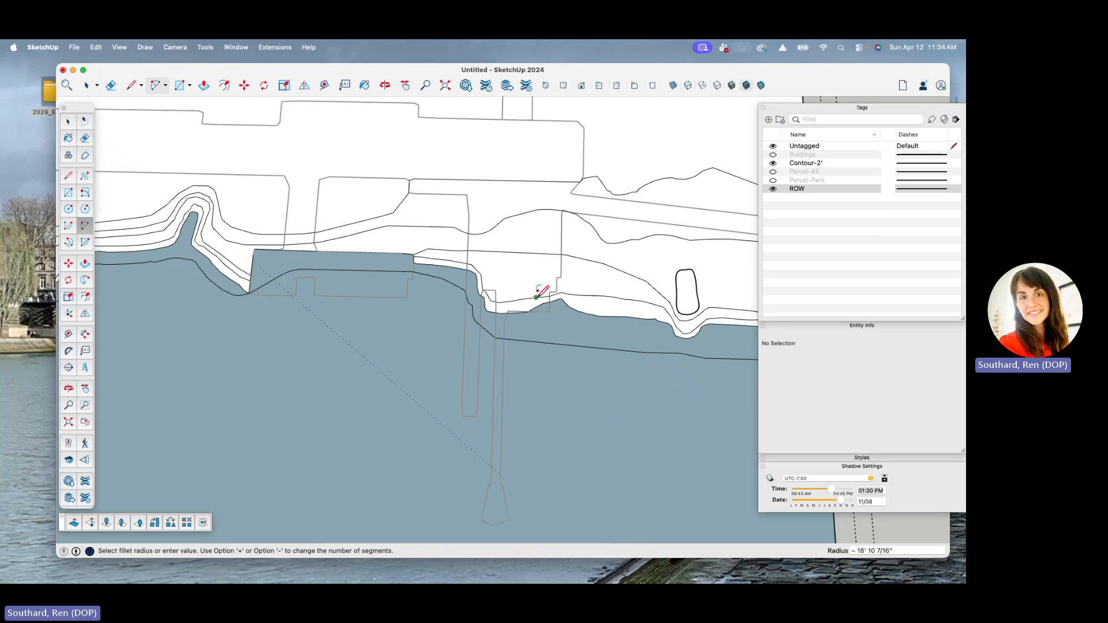
{"action": "key", "text": "space"}
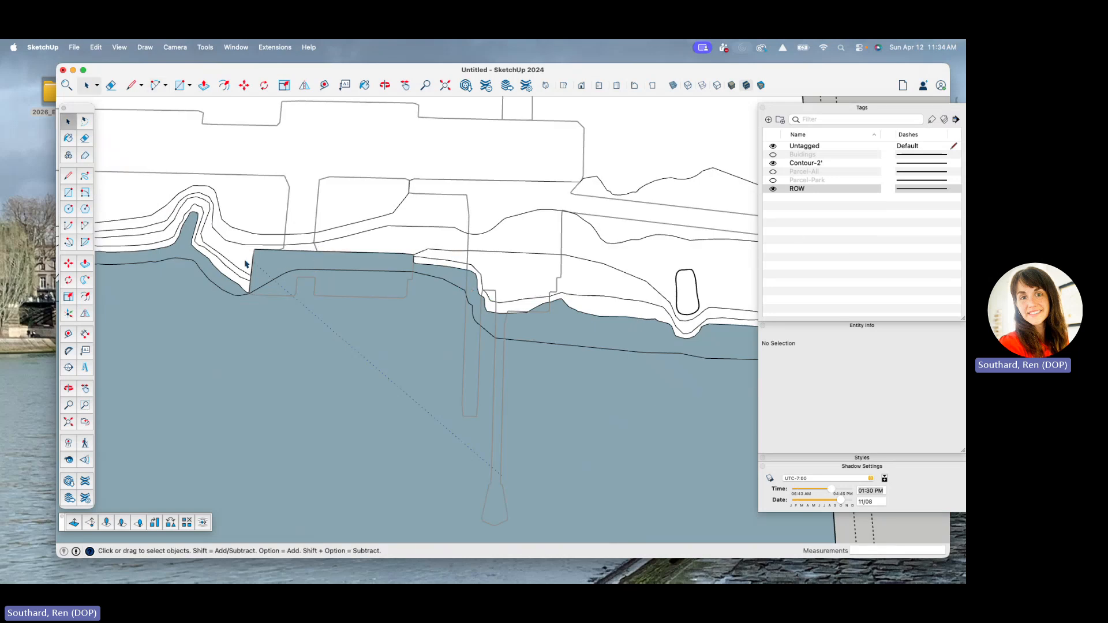
- Repaint the strip of land between the lowest contour and the new shoreline with the default material
{"action": "key", "text": "b"}
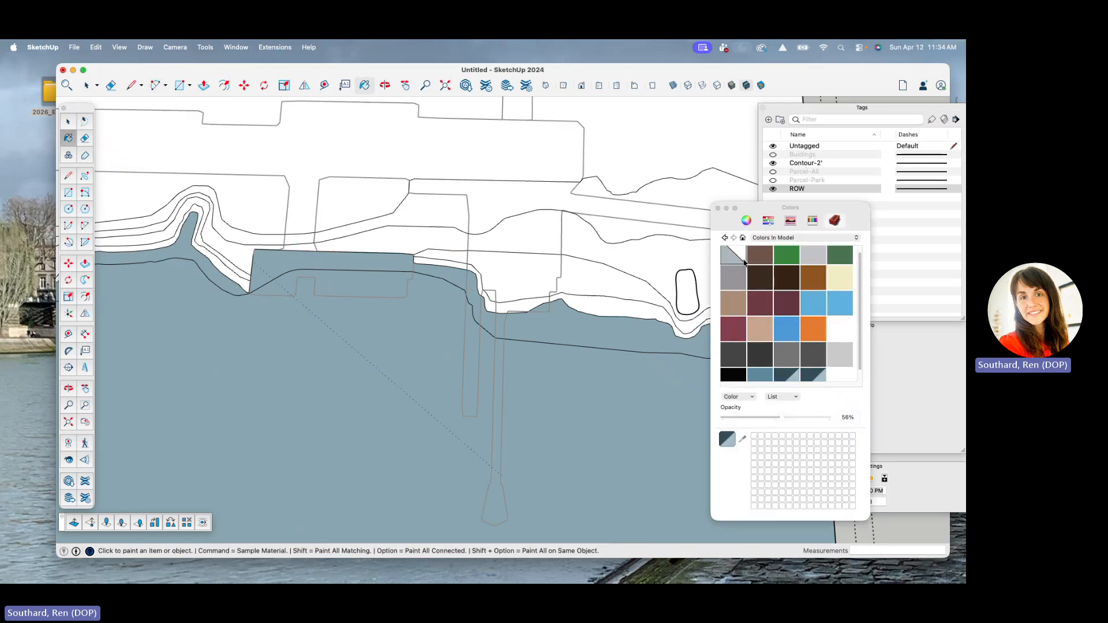
{"action": "left_click", "coordinate": [743, 261]}
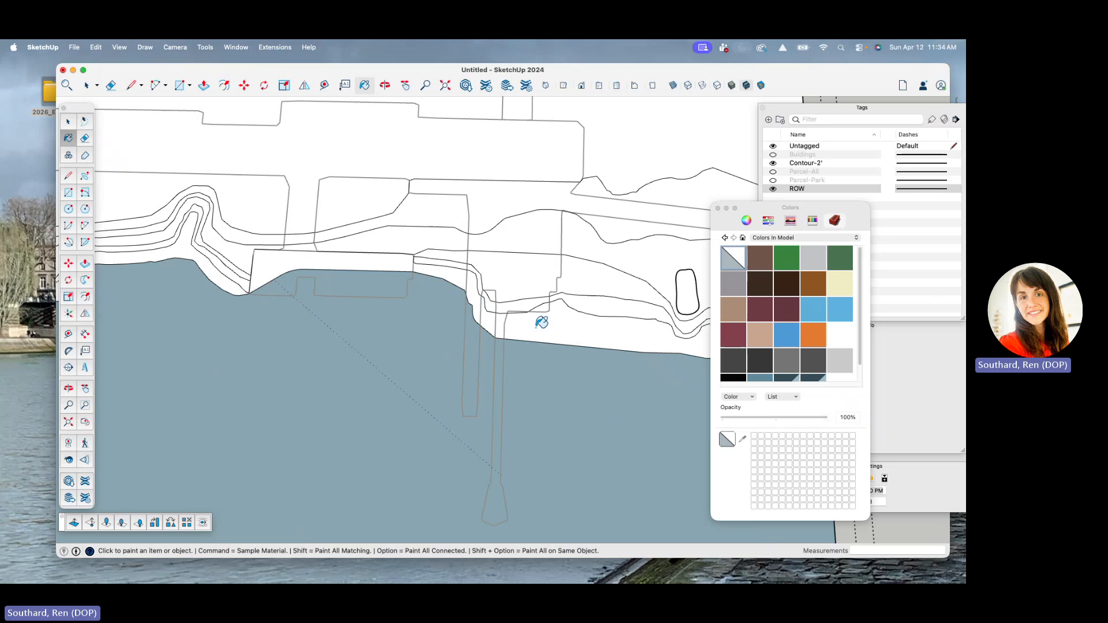
{"action": "scroll", "coordinate": [278, 297], "scroll_direction": "down", "scroll_amount": 3}
{"action": "scroll", "coordinate": [277, 297], "scroll_direction": "up", "scroll_amount": 6}
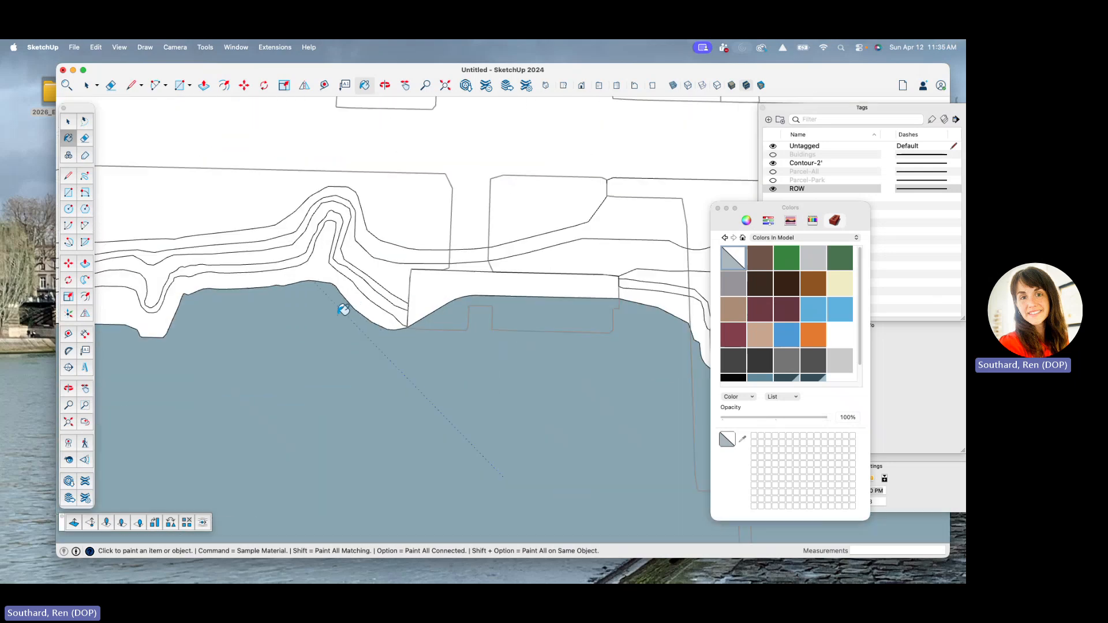
{"action": "scroll", "coordinate": [472, 317], "scroll_direction": "up", "scroll_amount": 3}
{"action": "scroll", "coordinate": [414, 304], "scroll_direction": "down", "scroll_amount": 4}
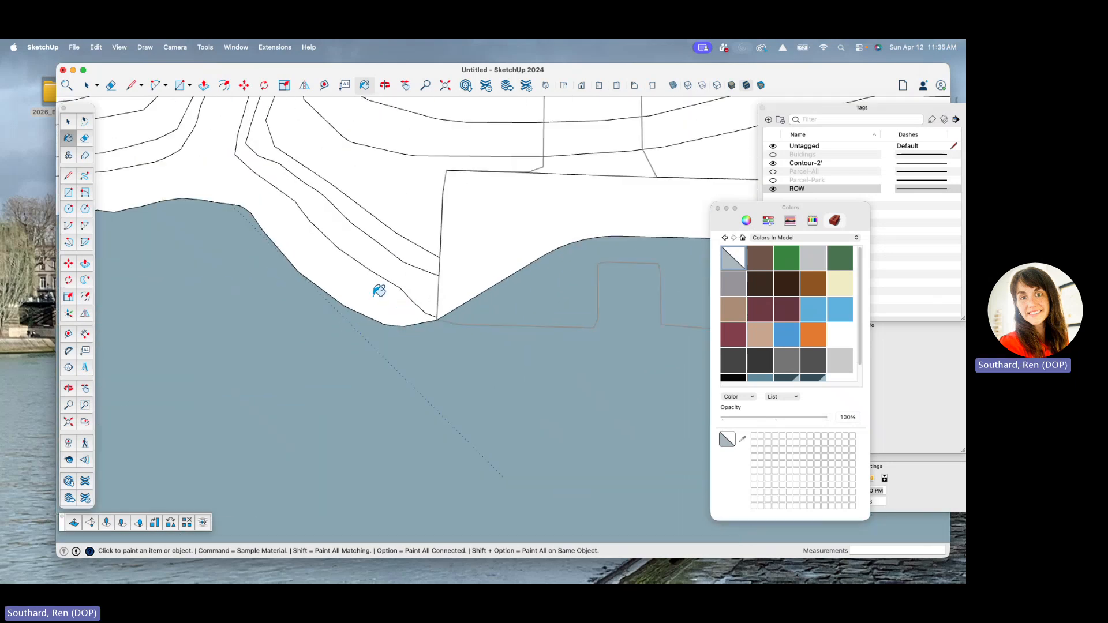
{"action": "scroll", "coordinate": [307, 292], "scroll_direction": "down", "scroll_amount": 2}
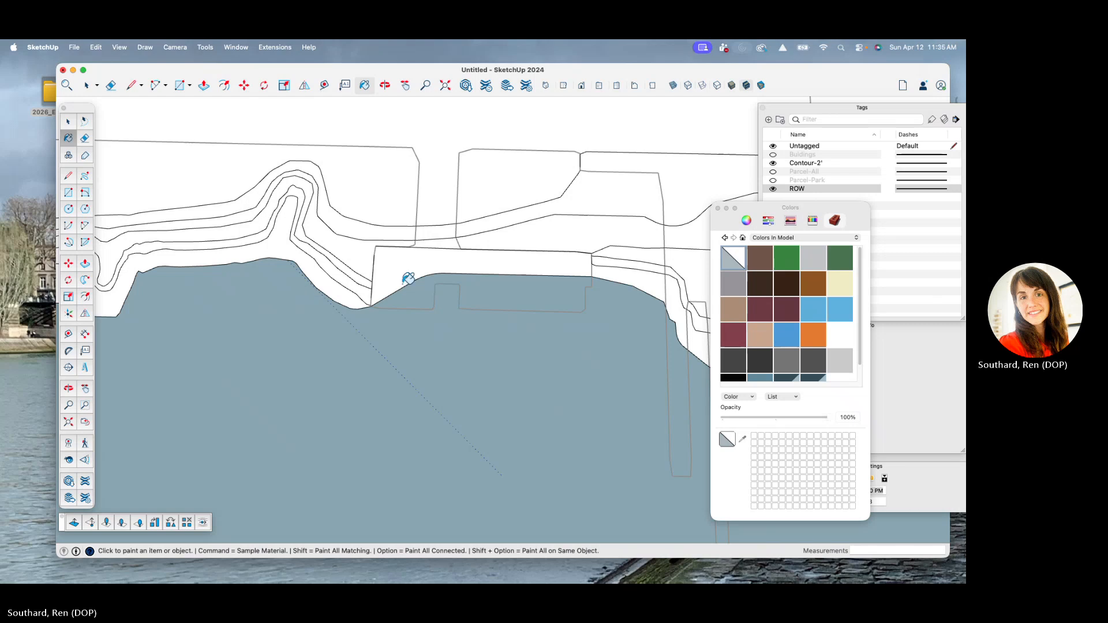
{"action": "scroll", "coordinate": [298, 271], "scroll_direction": "down", "scroll_amount": 2}
{"action": "scroll", "coordinate": [404, 300], "scroll_direction": "down", "scroll_amount": 2}
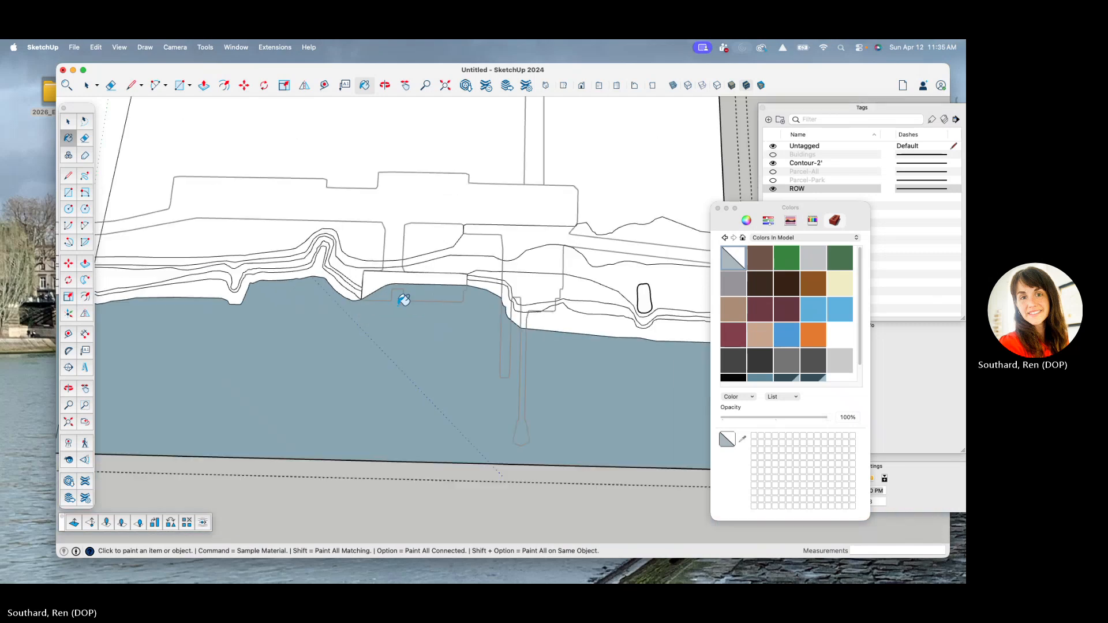
{"action": "scroll", "coordinate": [404, 299], "scroll_direction": "up", "scroll_amount": 5}
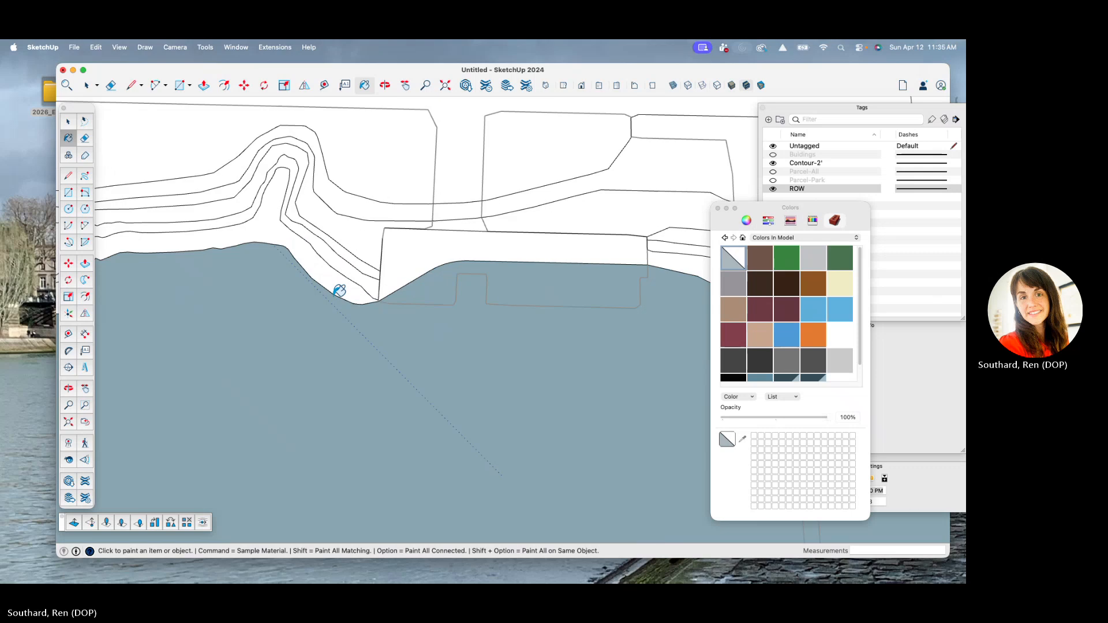
- Draw a straight line about 8' 9" long from the lowest contour's last bend to the block's slanted side edge
{"action": "key", "text": "space"}
{"action": "left_click", "coordinate": [374, 297]}
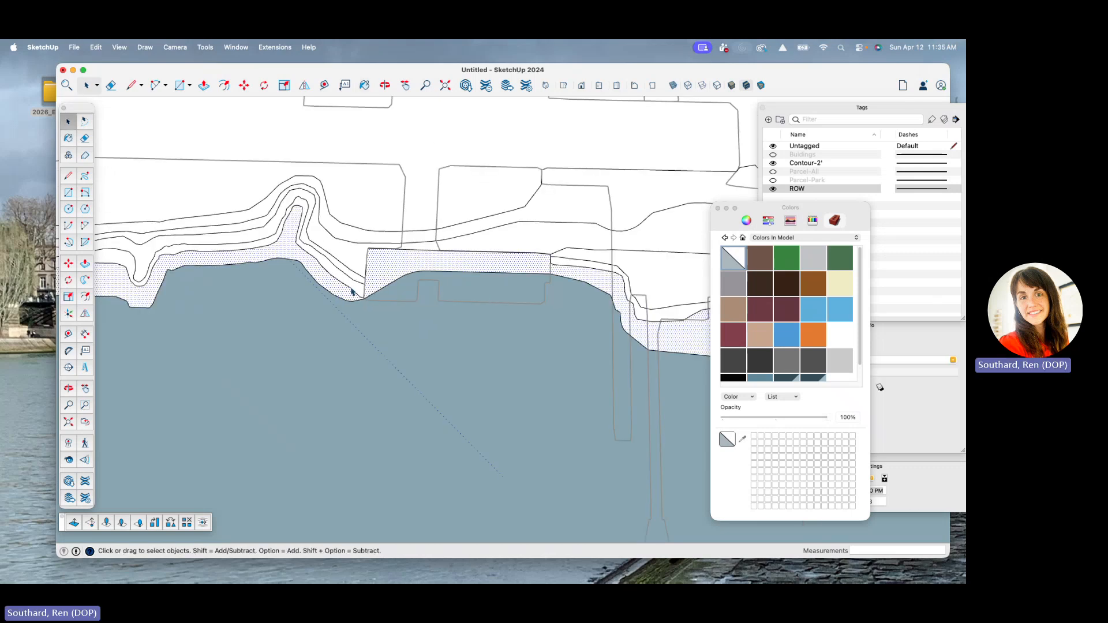
{"action": "scroll", "coordinate": [351, 292], "scroll_direction": "up", "scroll_amount": 6}
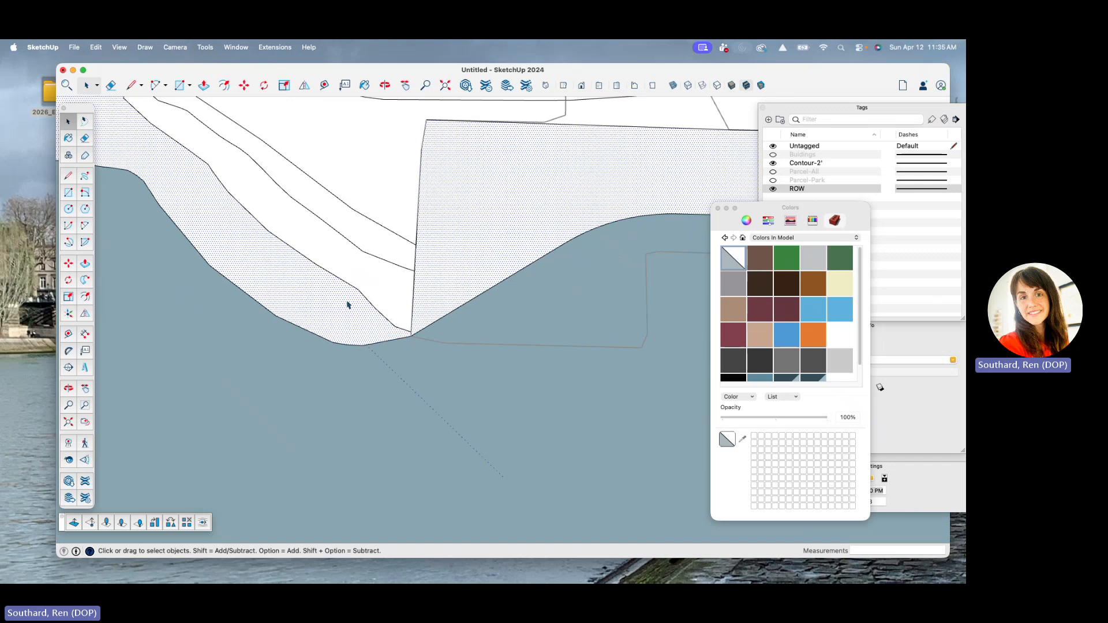
{"action": "scroll", "coordinate": [363, 286], "scroll_direction": "up", "scroll_amount": 2}
{"action": "left_click", "coordinate": [356, 287]}
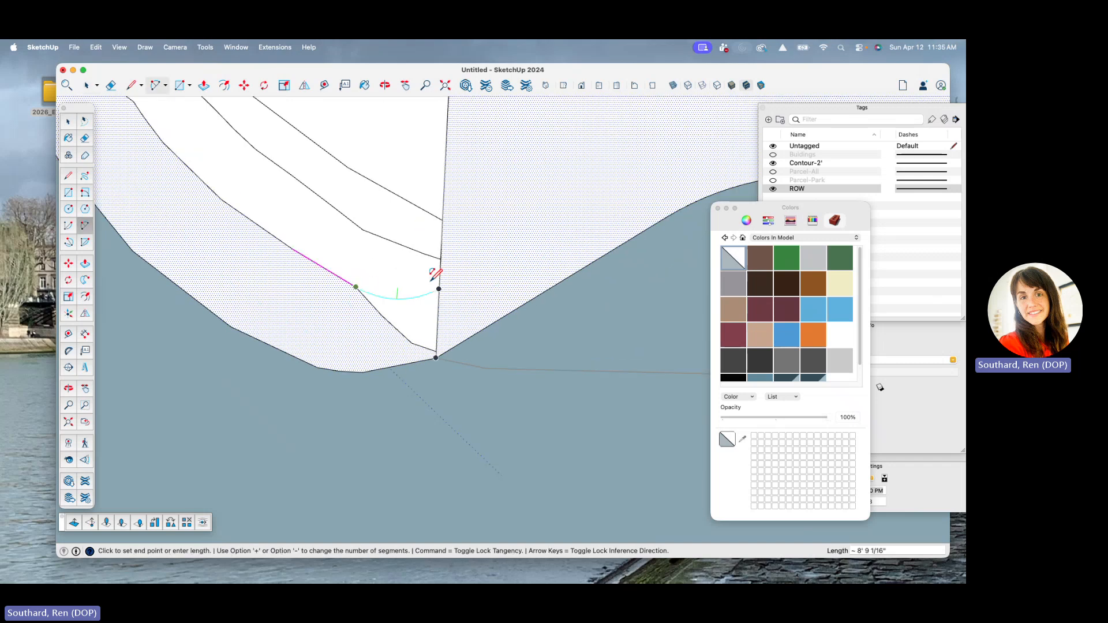
{"action": "key", "text": "l"}
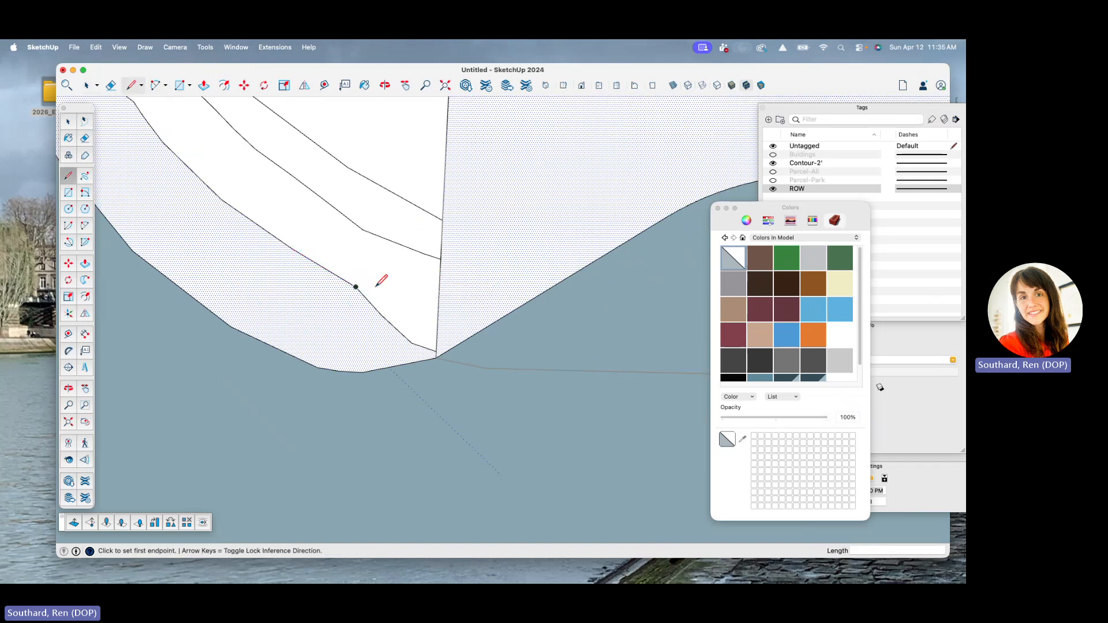
{"action": "left_click", "coordinate": [356, 287]}
{"action": "left_click", "coordinate": [440, 289]}
- Erase the old contour end below the new line and the block's side edge beneath it
{"action": "key", "text": "e"}
{"action": "mouse_move", "coordinate": [397, 325]}
{"action": "left_mouse_down"}
{"action": "mouse_move", "coordinate": [378, 302]}
{"action": "mouse_move", "coordinate": [425, 341]}
{"action": "mouse_move", "coordinate": [443, 312]}
{"action": "left_mouse_up"}
{"action": "key", "text": "space"}
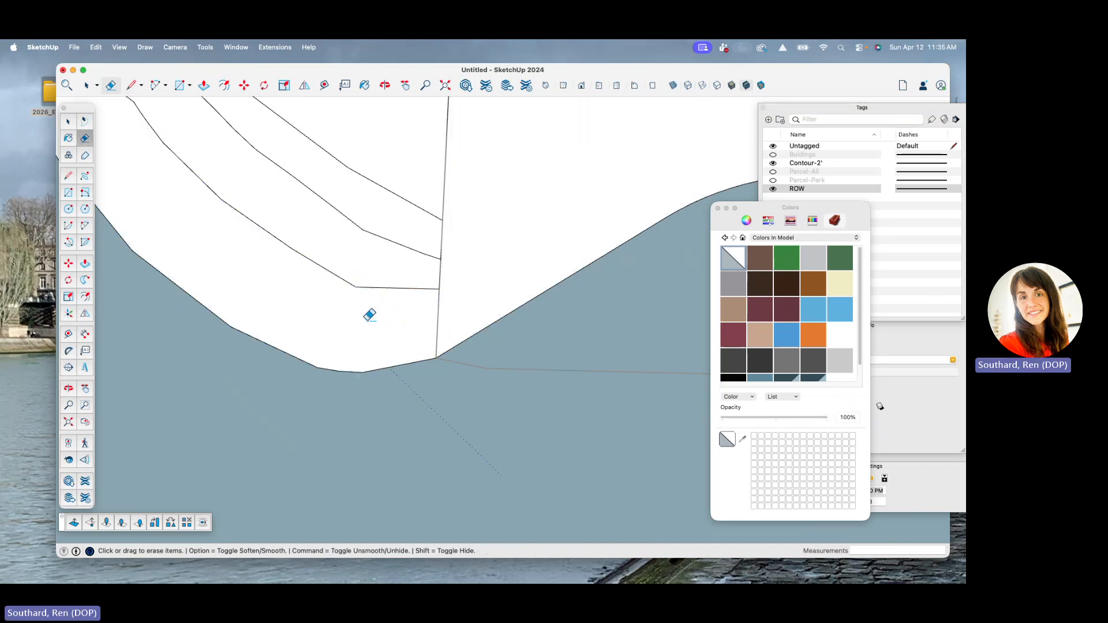
{"action": "scroll", "coordinate": [365, 324], "scroll_direction": "up", "scroll_amount": 1}
{"action": "scroll", "coordinate": [366, 325], "scroll_direction": "down", "scroll_amount": 1}
{"action": "scroll", "coordinate": [364, 325], "scroll_direction": "down", "scroll_amount": 3}
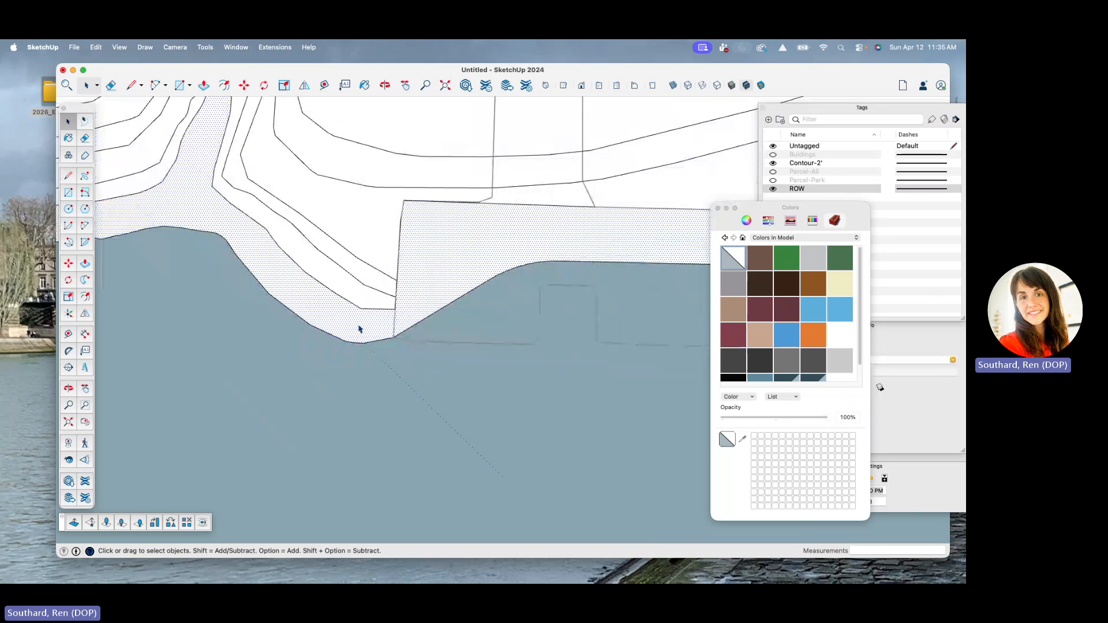
- Examine the faces between neighbouring contours on both sides of the block by selecting them in turn
{"action": "left_click", "coordinate": [347, 305]}
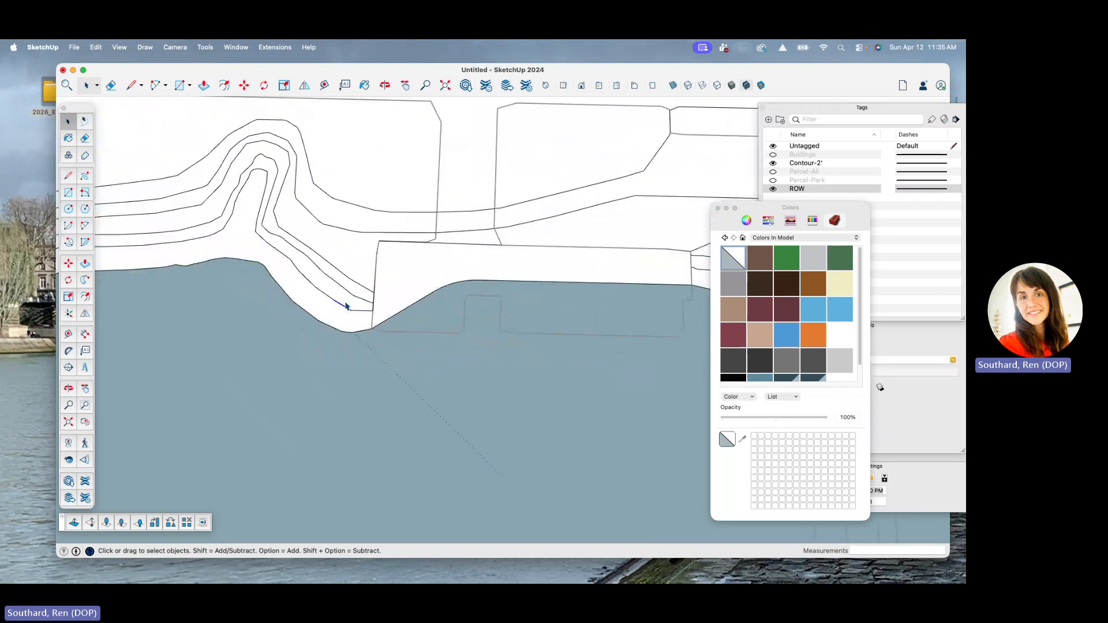
{"action": "scroll", "coordinate": [325, 302], "scroll_direction": "down", "scroll_amount": 1}
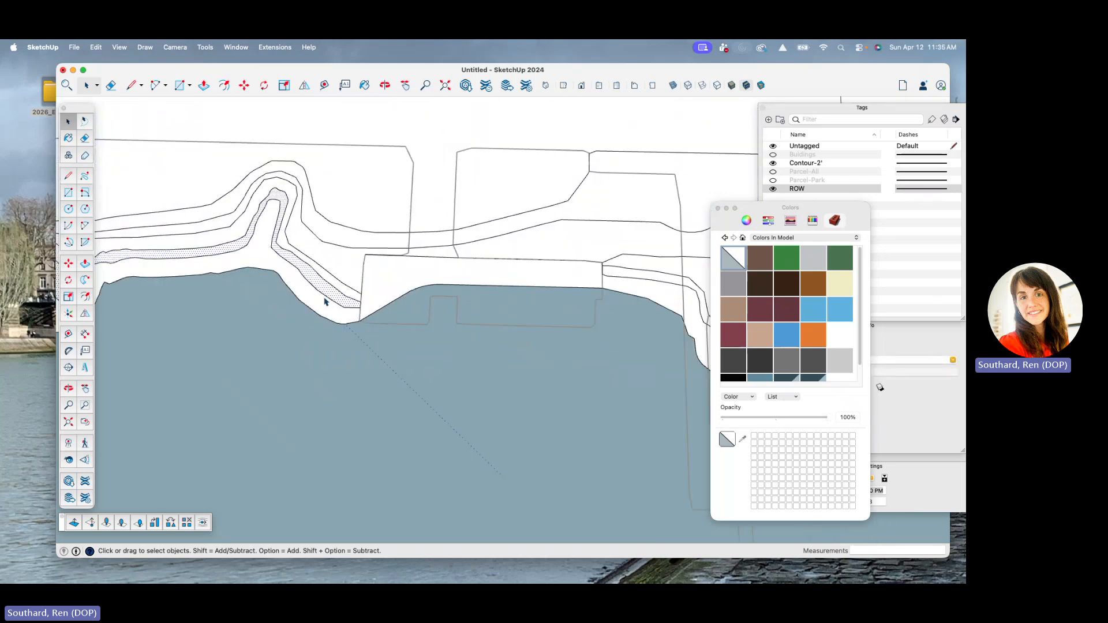
{"action": "left_click", "coordinate": [621, 275], "text": "shift"}
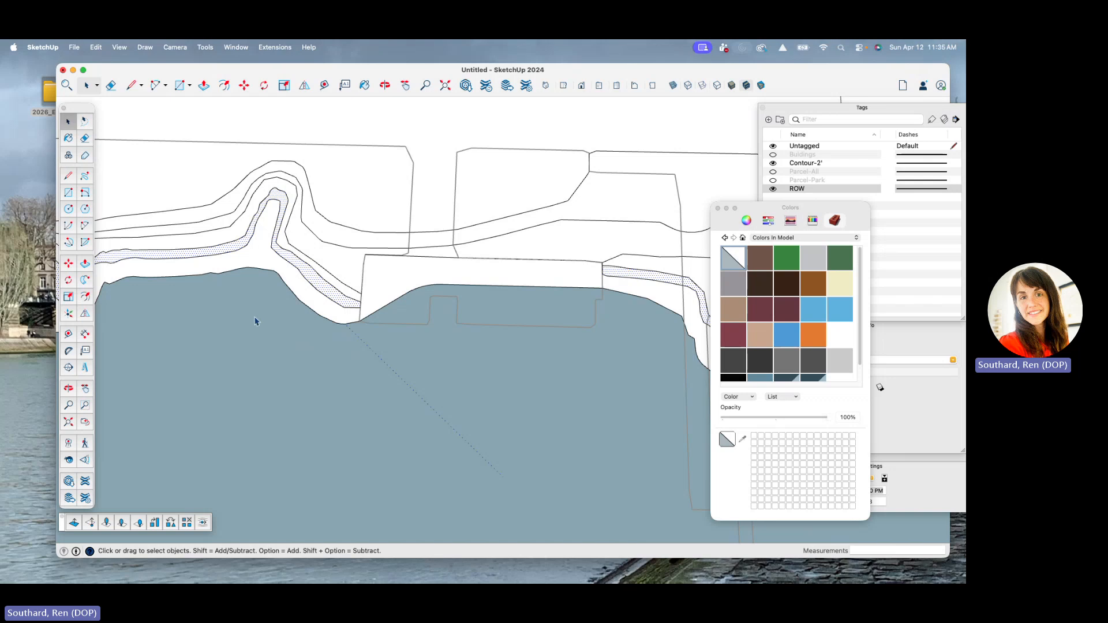
{"action": "scroll", "coordinate": [254, 320], "scroll_direction": "up", "scroll_amount": 1}
{"action": "scroll", "coordinate": [253, 317], "scroll_direction": "down", "scroll_amount": 5}
{"action": "scroll", "coordinate": [531, 316], "scroll_direction": "up", "scroll_amount": 3}
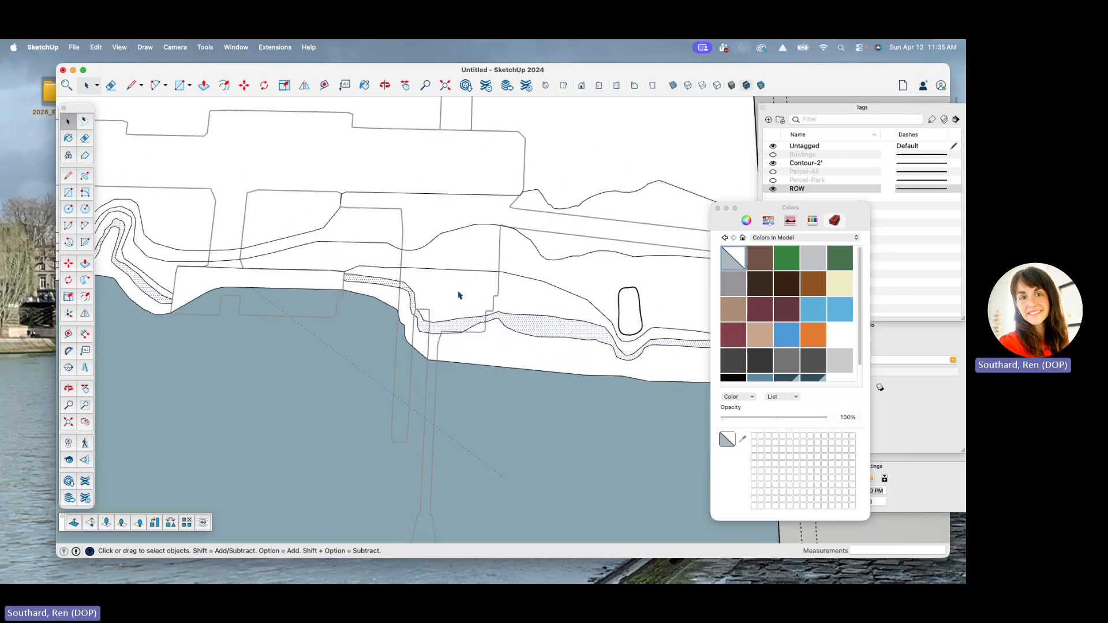
{"action": "left_click", "coordinate": [460, 296]}
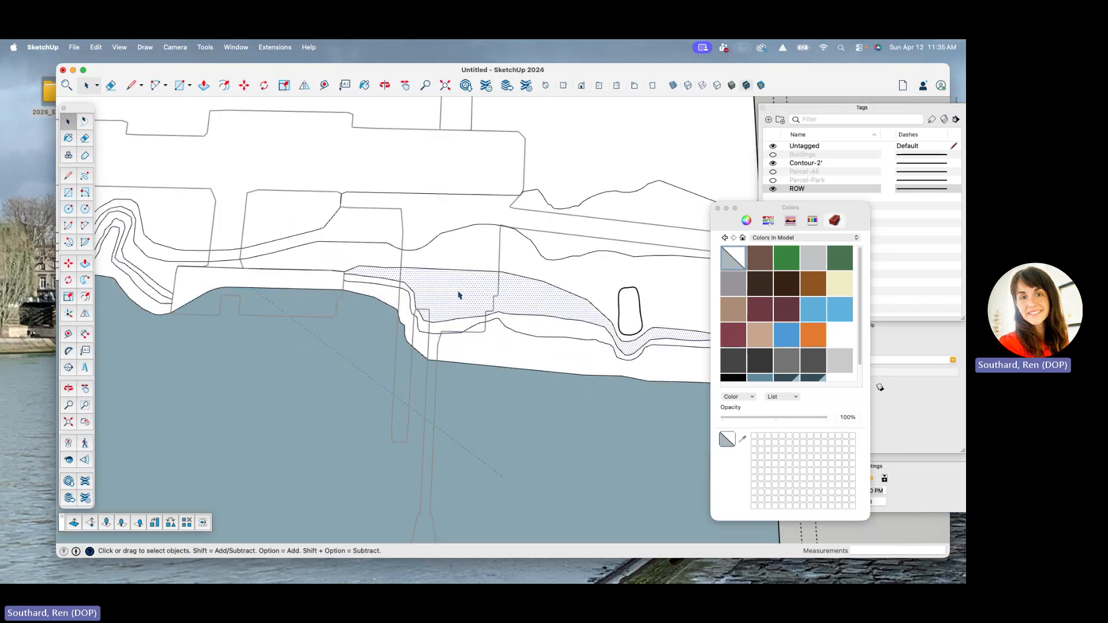
{"action": "left_click", "coordinate": [160, 289], "text": "shift"}
{"action": "left_click", "coordinate": [159, 289]}
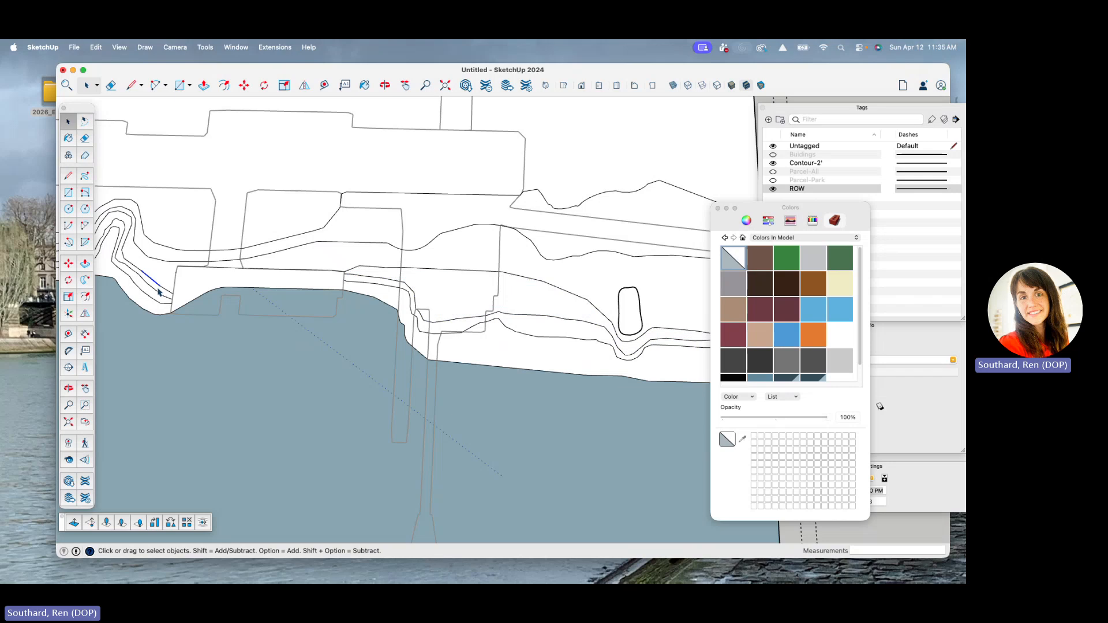
{"action": "scroll", "coordinate": [162, 296], "scroll_direction": "up", "scroll_amount": 5}
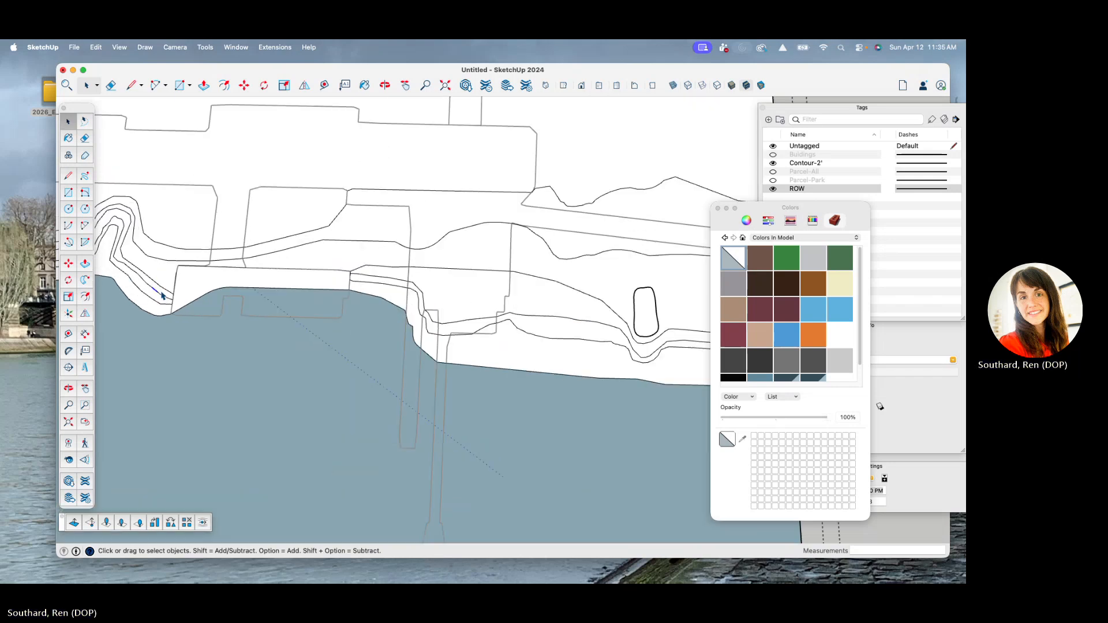
{"action": "left_click", "coordinate": [164, 295]}
{"action": "scroll", "coordinate": [165, 294], "scroll_direction": "down", "scroll_amount": 3}
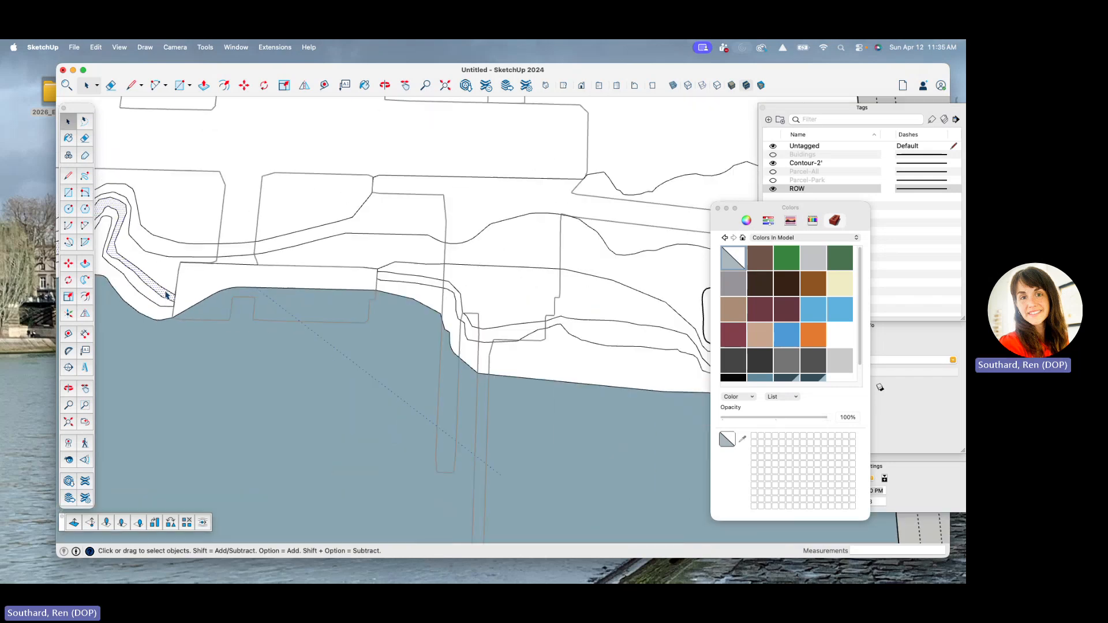
{"action": "left_click", "coordinate": [475, 287]}
{"action": "scroll", "coordinate": [292, 321], "scroll_direction": "down", "scroll_amount": 3}
{"action": "scroll", "coordinate": [439, 309], "scroll_direction": "up", "scroll_amount": 3}
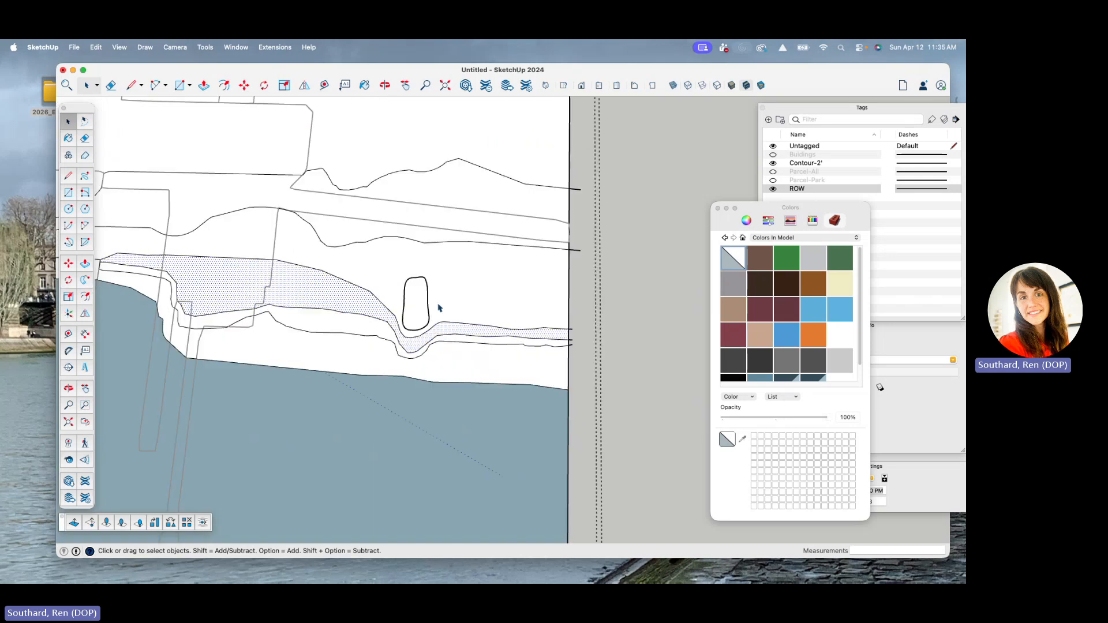
- Retrace a short segment, about 1' 5" long, on the closed oval contour's side to form its own face
{"action": "scroll", "coordinate": [439, 309], "scroll_direction": "up", "scroll_amount": 3}
{"action": "left_click", "coordinate": [421, 319]}
{"action": "scroll", "coordinate": [429, 310], "scroll_direction": "up", "scroll_amount": 5}
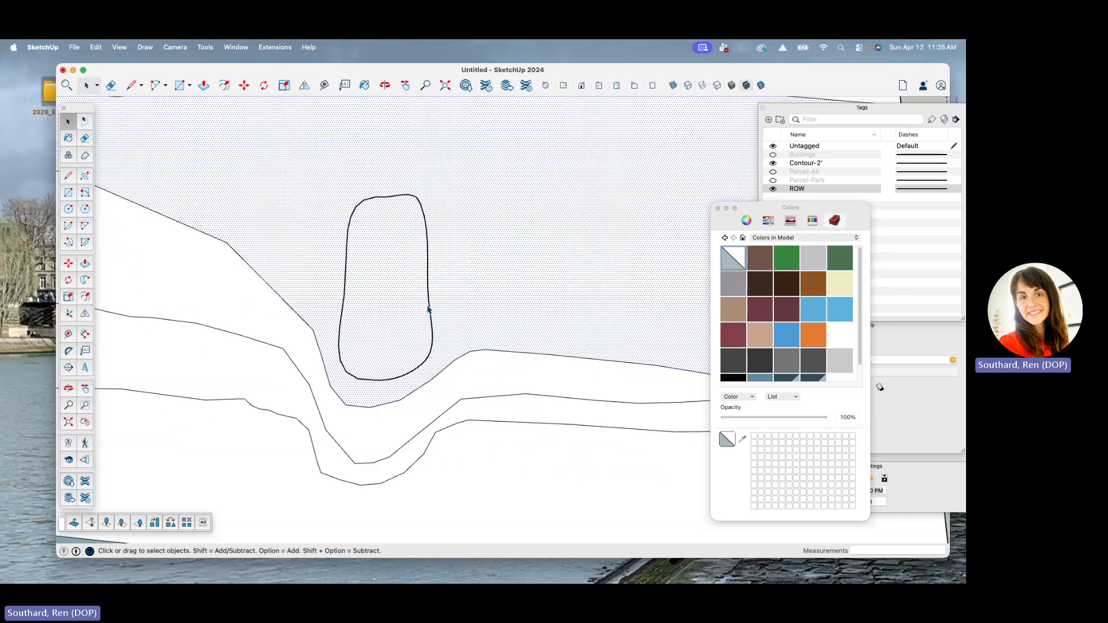
{"action": "key", "text": "l"}
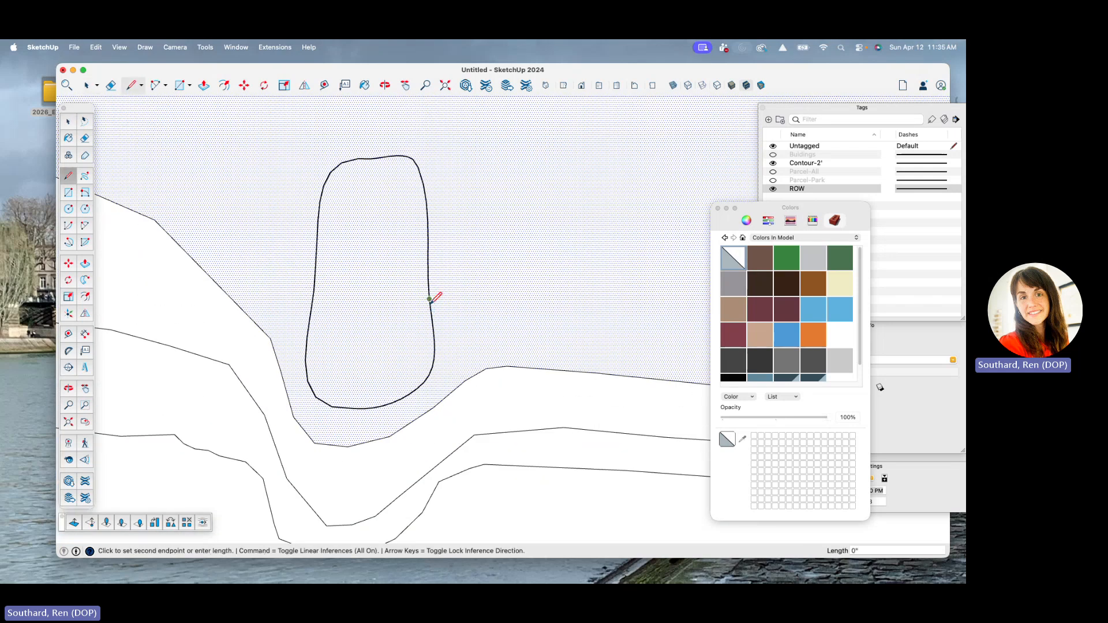
{"action": "left_click", "coordinate": [429, 287]}
{"action": "scroll", "coordinate": [429, 291], "scroll_direction": "up", "scroll_amount": 5}
{"action": "left_click", "coordinate": [430, 298]}
{"action": "scroll", "coordinate": [430, 300], "scroll_direction": "down", "scroll_amount": 10}
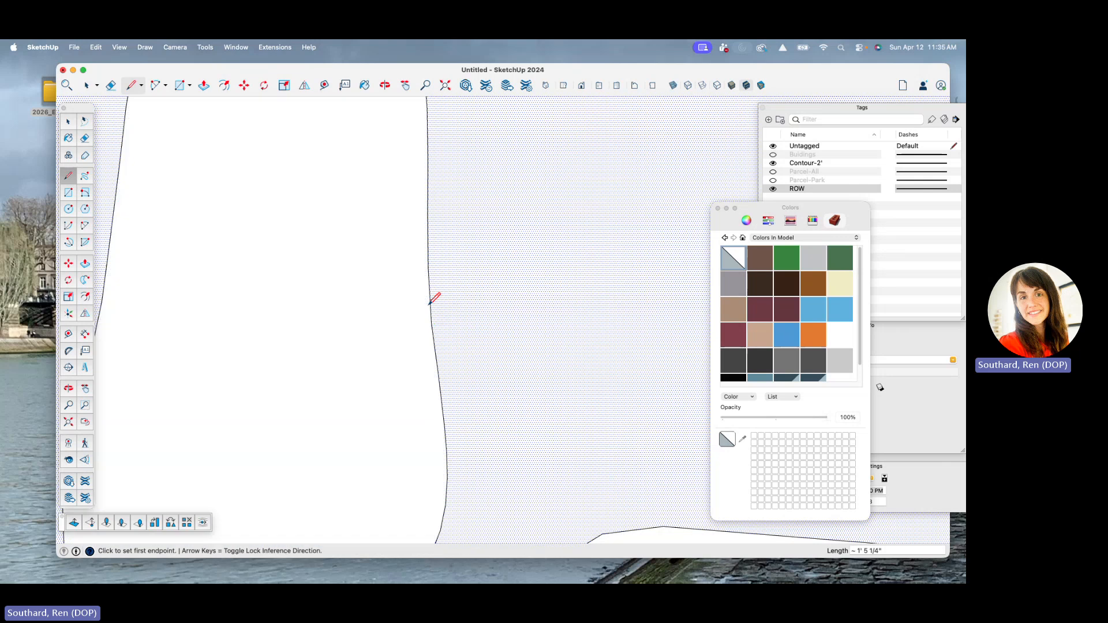
{"action": "scroll", "coordinate": [497, 336], "scroll_direction": "down", "scroll_amount": 6}
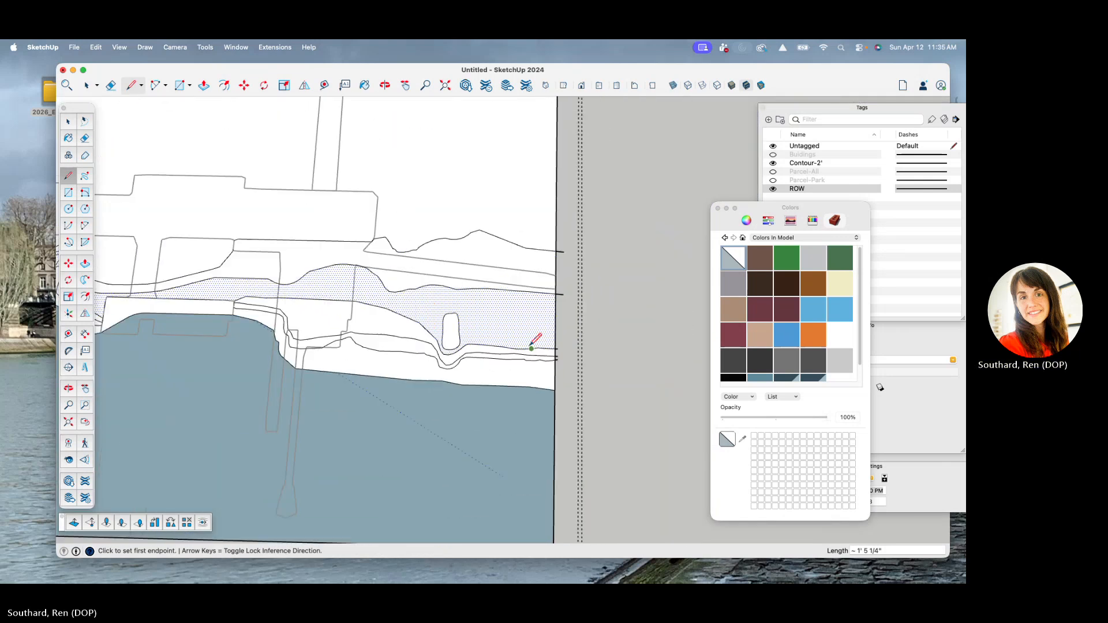
- Erase the contour ends that overhang the site's boundary on the side nearest the closed oval contour
{"action": "scroll", "coordinate": [580, 273], "scroll_direction": "up", "scroll_amount": 6}
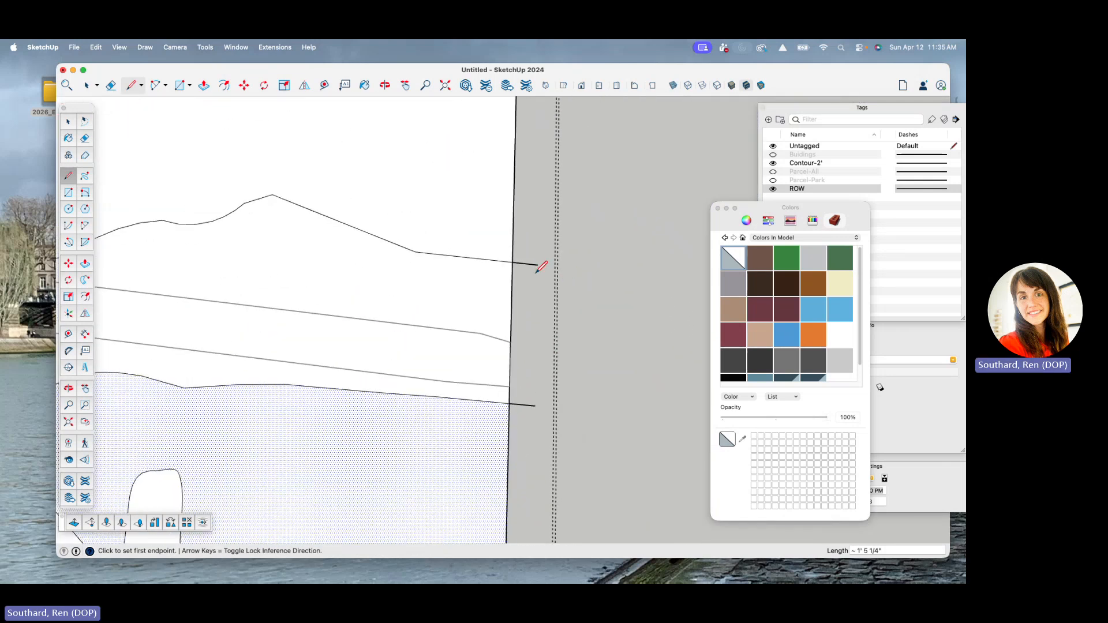
{"action": "key", "text": "e"}
{"action": "scroll", "coordinate": [538, 325], "scroll_direction": "down", "scroll_amount": 3}
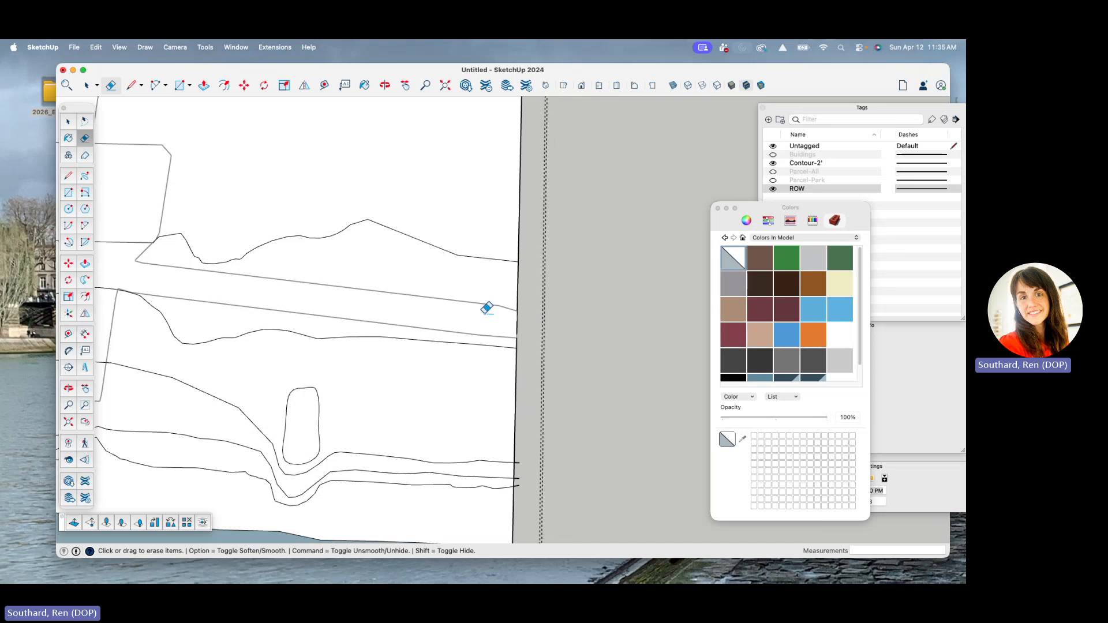
{"action": "scroll", "coordinate": [504, 376], "scroll_direction": "down", "scroll_amount": 3}
{"action": "scroll", "coordinate": [497, 396], "scroll_direction": "up", "scroll_amount": 5}
{"action": "left_click_drag", "start_coordinate": [496, 385], "coordinate": [492, 422]}
{"action": "scroll", "coordinate": [514, 240], "scroll_direction": "down", "scroll_amount": 10}
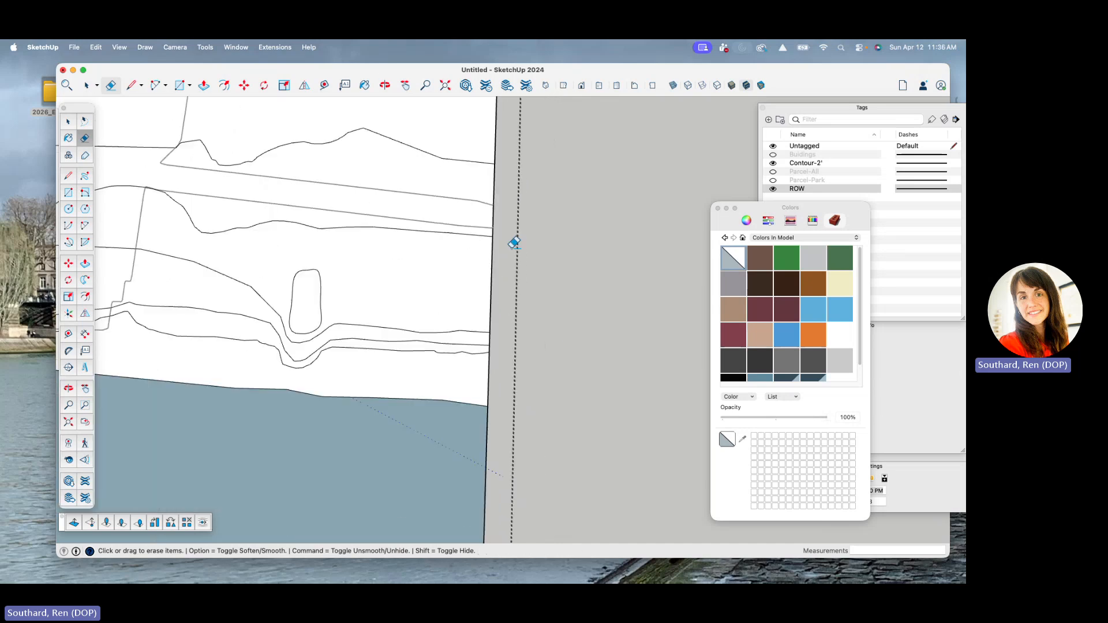
- Erase the lower end of the long straight line through the site where it crosses the contours nearest the shoreline
{"action": "scroll", "coordinate": [666, 320], "scroll_direction": "down", "scroll_amount": 2}
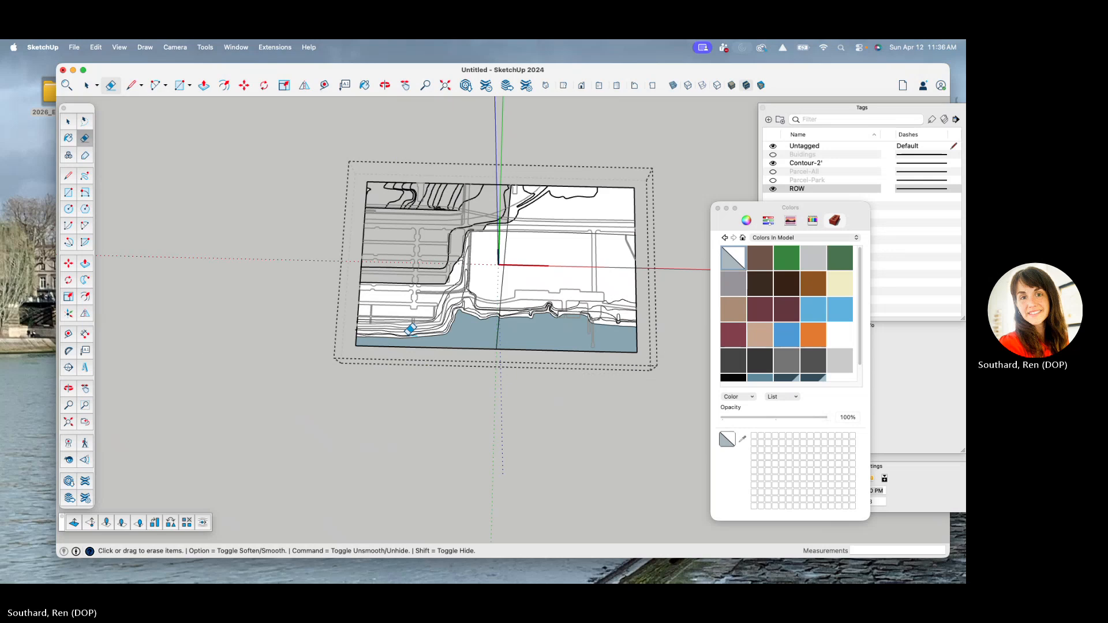
{"action": "scroll", "coordinate": [324, 292], "scroll_direction": "up", "scroll_amount": 8}
{"action": "scroll", "coordinate": [334, 289], "scroll_direction": "up", "scroll_amount": 3}
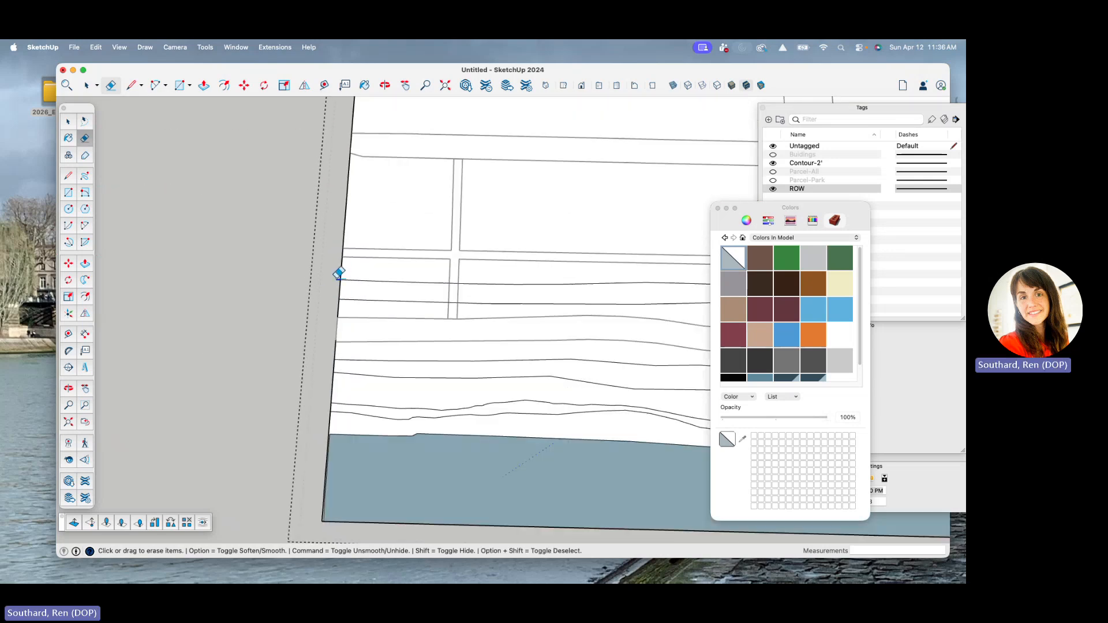
{"action": "scroll", "coordinate": [274, 254], "scroll_direction": "down", "scroll_amount": 6}
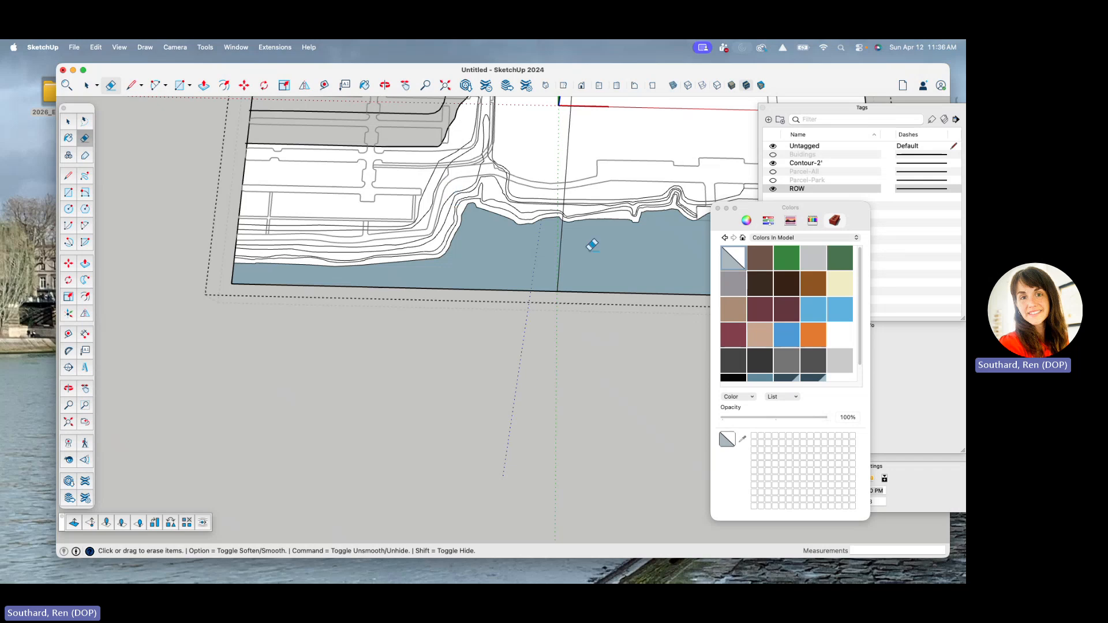
{"action": "scroll", "coordinate": [571, 250], "scroll_direction": "up", "scroll_amount": 3}
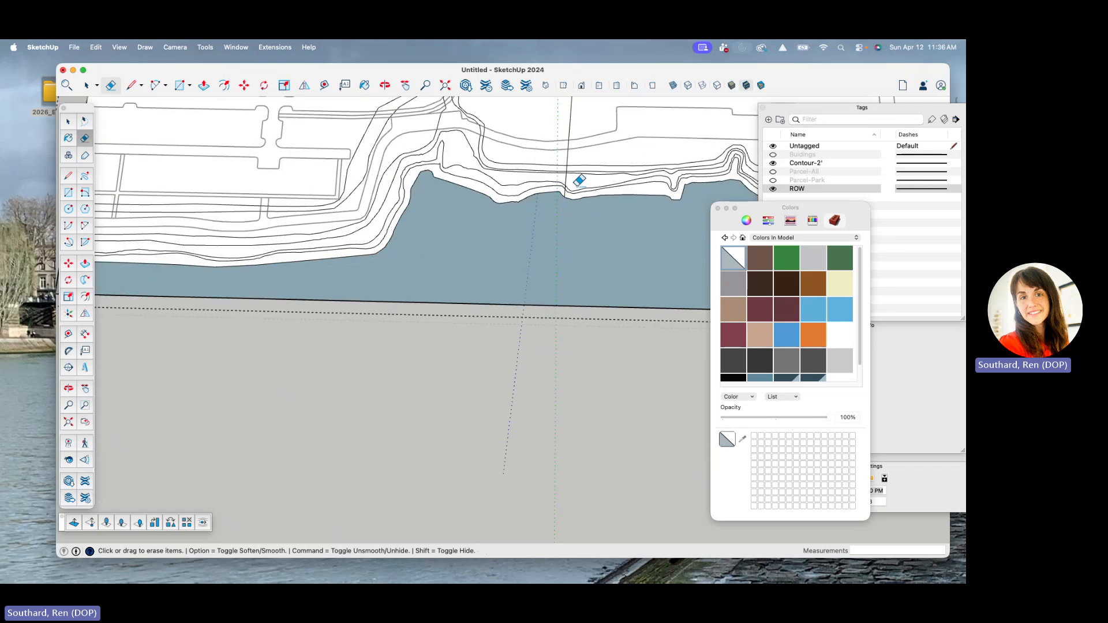
{"action": "scroll", "coordinate": [580, 181], "scroll_direction": "up", "scroll_amount": 3}
{"action": "scroll", "coordinate": [557, 191], "scroll_direction": "up", "scroll_amount": 3}
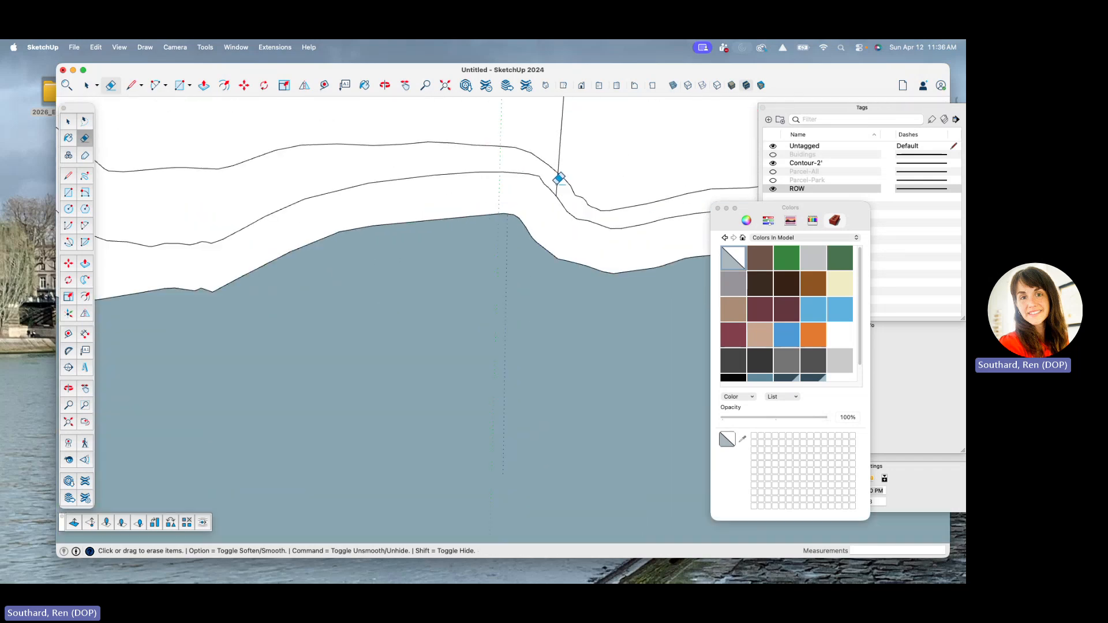
{"action": "left_click", "coordinate": [558, 151]}
{"action": "scroll", "coordinate": [398, 404], "scroll_direction": "down", "scroll_amount": 5}
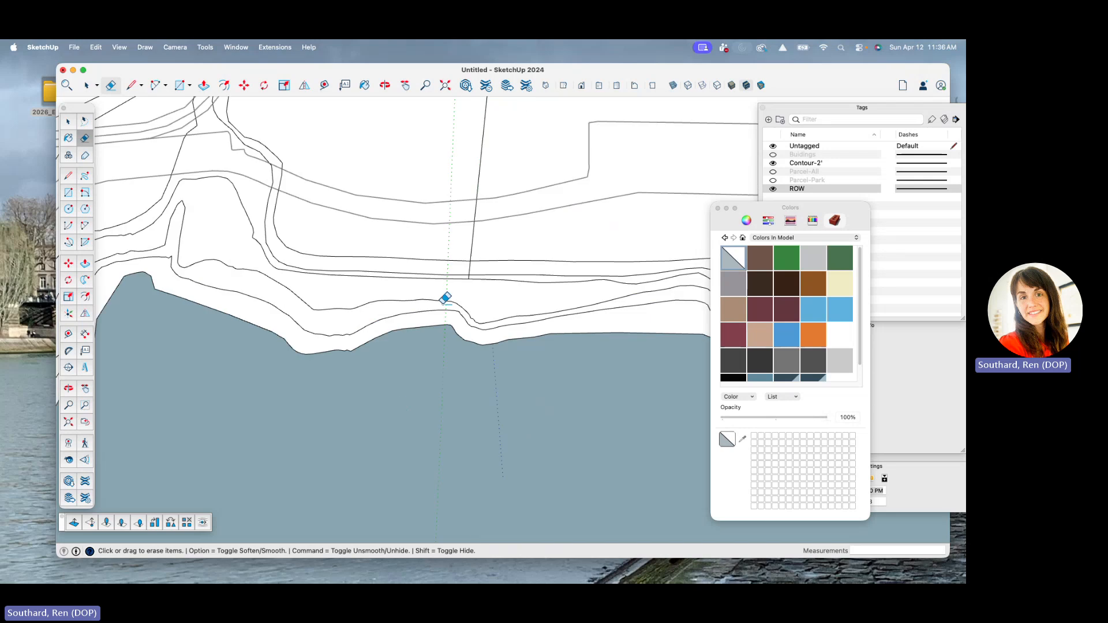
- Erase the remaining pieces of the long straight line through the site, between the shoreline contours and the edge of the grey face
{"action": "scroll", "coordinate": [475, 258], "scroll_direction": "up", "scroll_amount": 6}
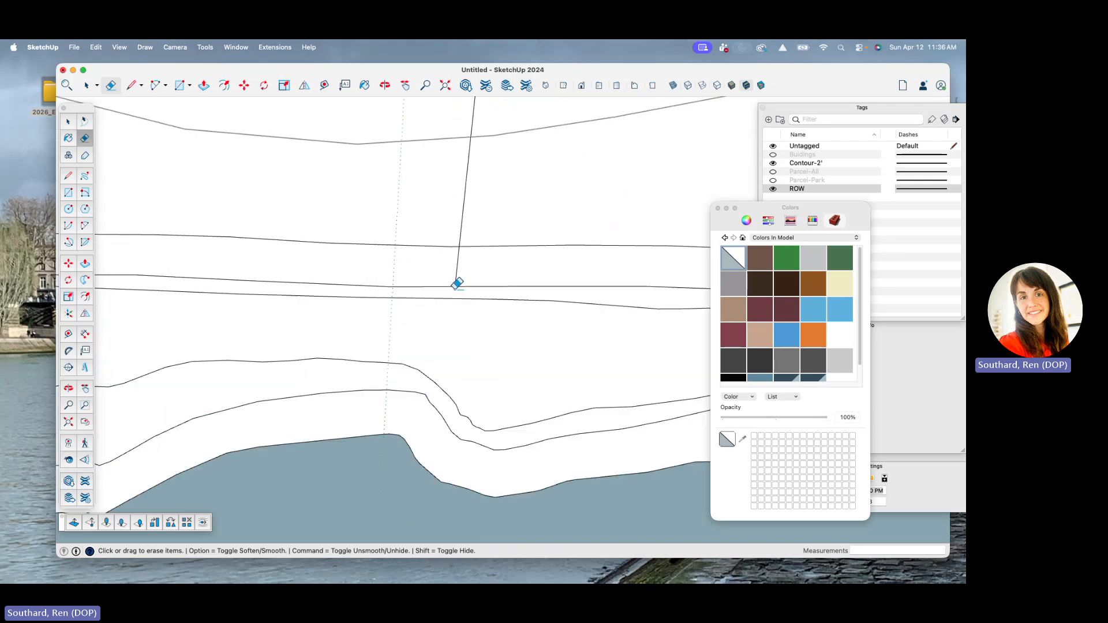
{"action": "left_click", "coordinate": [457, 283]}
{"action": "left_click", "coordinate": [463, 212]}
{"action": "scroll", "coordinate": [406, 300], "scroll_direction": "down", "scroll_amount": 5}
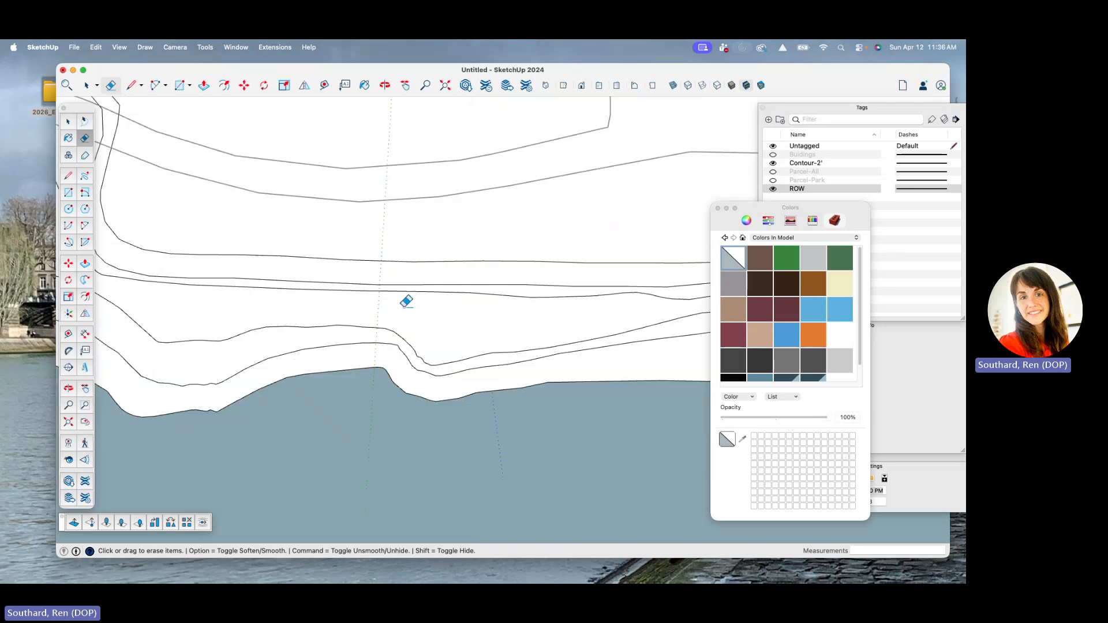
{"action": "scroll", "coordinate": [424, 296], "scroll_direction": "down", "scroll_amount": 5}
{"action": "mouse_move", "coordinate": [408, 240]}
{"action": "middle_mouse_down"}
{"action": "mouse_move", "coordinate": [490, 168]}
{"action": "mouse_move", "coordinate": [469, 168]}
{"action": "middle_mouse_up"}
{"action": "scroll", "coordinate": [359, 191], "scroll_direction": "up", "scroll_amount": 8}
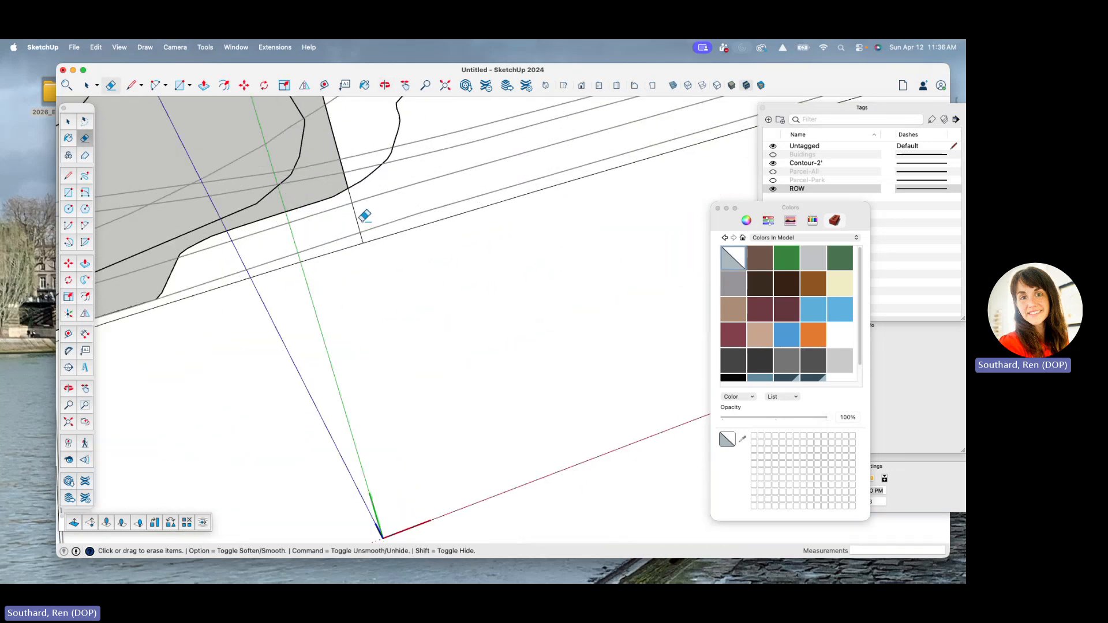
{"action": "scroll", "coordinate": [365, 233], "scroll_direction": "down", "scroll_amount": 6}
- Extend two open contour ends at the far site boundary with lines, one about 15' 8" past it and one about 3' 9" up to it
{"action": "middle_click_drag", "start_coordinate": [458, 233], "coordinate": [415, 180]}
{"action": "scroll", "coordinate": [471, 186], "scroll_direction": "down", "scroll_amount": 1}
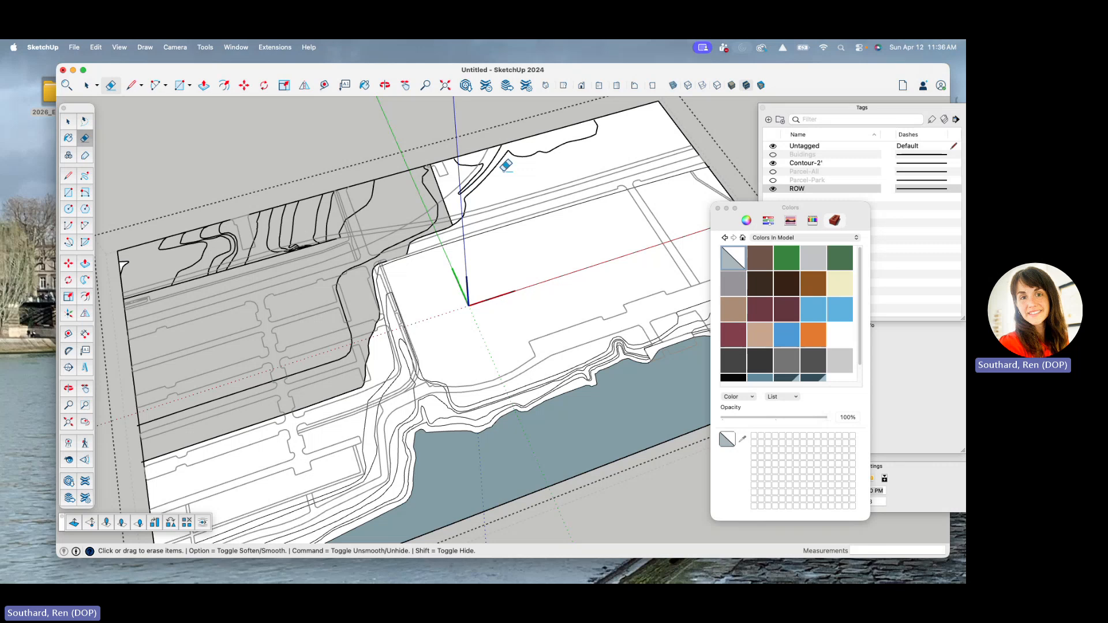
{"action": "scroll", "coordinate": [460, 213], "scroll_direction": "up", "scroll_amount": 8}
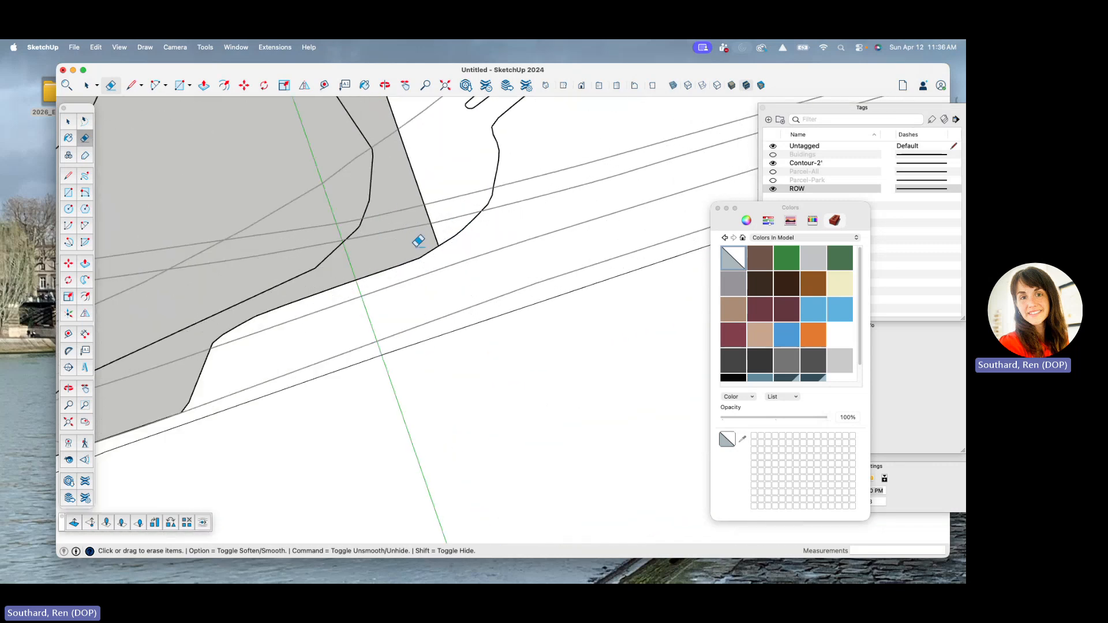
{"action": "scroll", "coordinate": [479, 252], "scroll_direction": "down", "scroll_amount": 6}
{"action": "scroll", "coordinate": [510, 160], "scroll_direction": "up", "scroll_amount": 8}
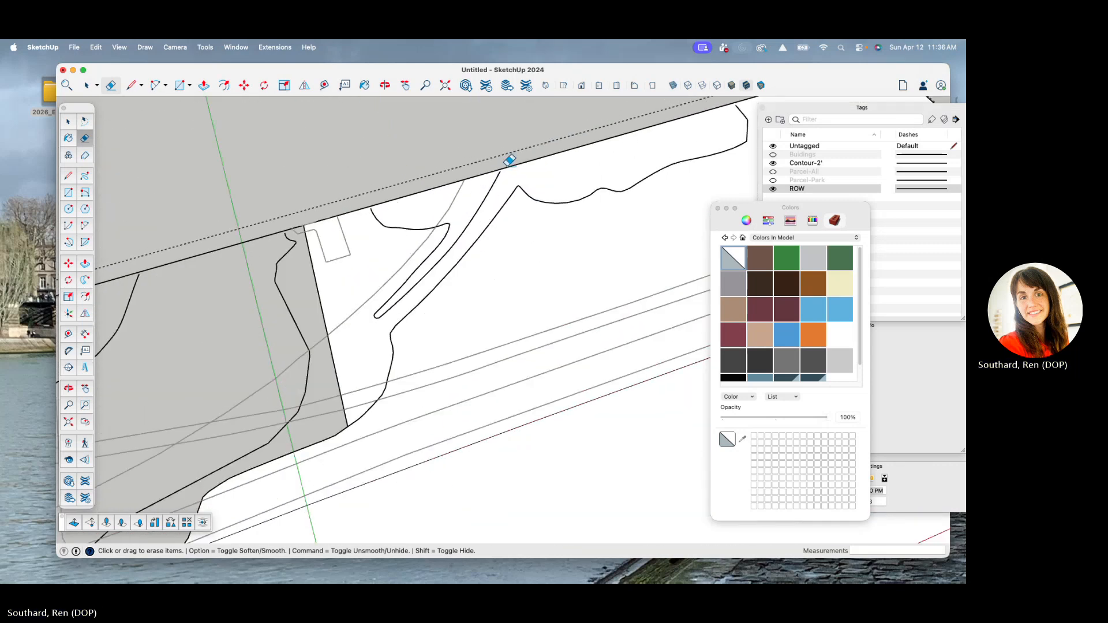
{"action": "scroll", "coordinate": [510, 161], "scroll_direction": "up", "scroll_amount": 3}
{"action": "scroll", "coordinate": [502, 162], "scroll_direction": "up", "scroll_amount": 3}
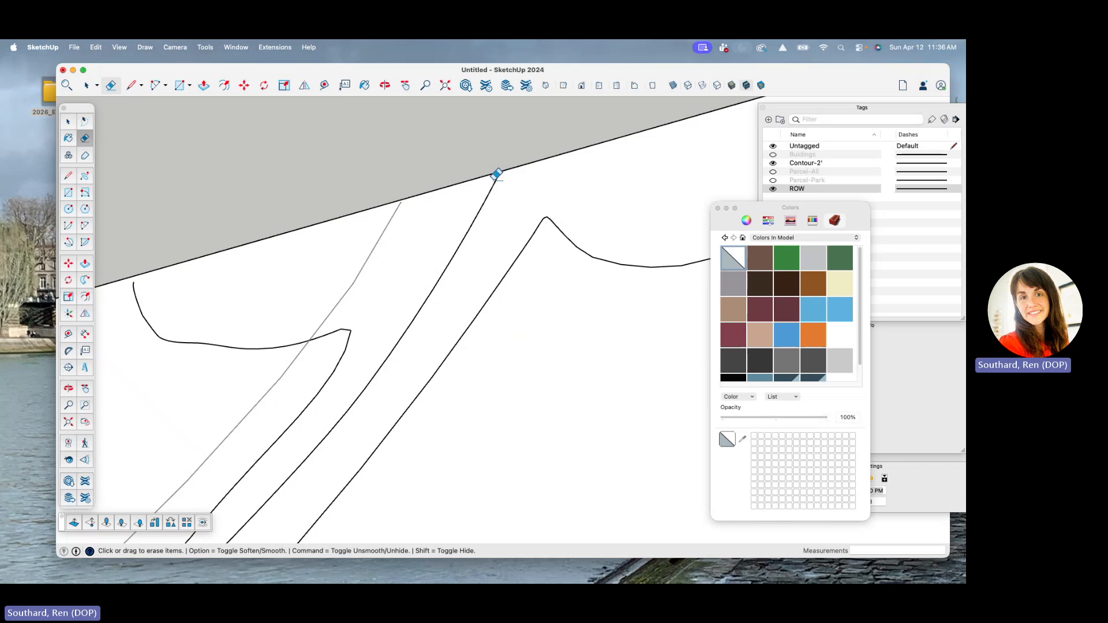
{"action": "key", "text": "l"}
{"action": "left_click", "coordinate": [497, 177]}
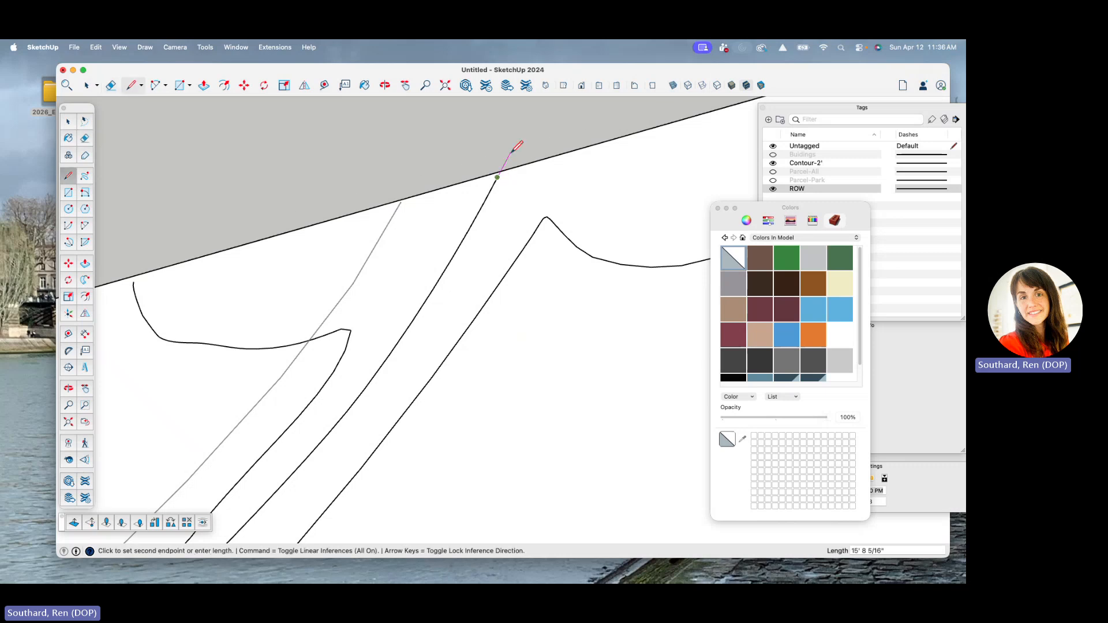
{"action": "left_click", "coordinate": [510, 153]}
{"action": "key", "text": "Escape"}
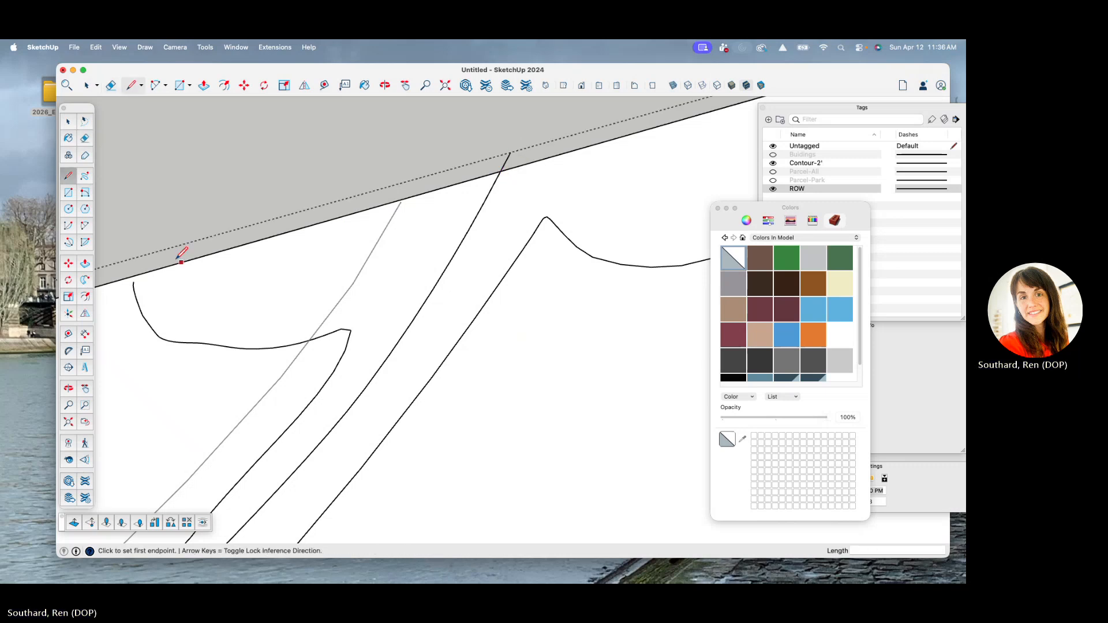
{"action": "left_click", "coordinate": [134, 282]}
{"action": "left_click", "coordinate": [139, 276]}
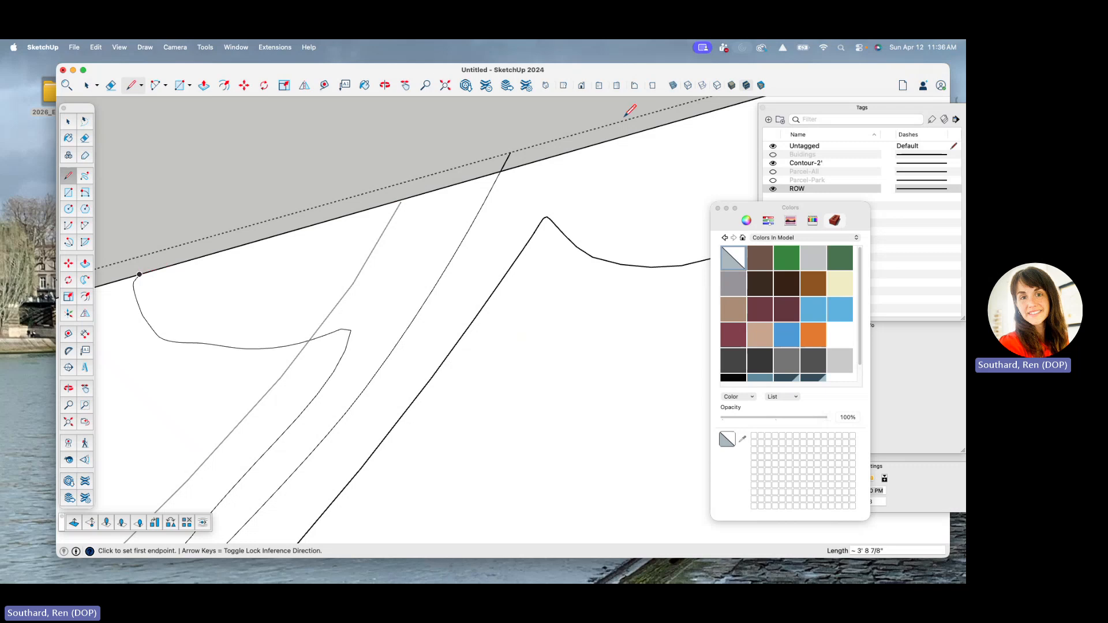
- Erase the piece of the extended contour line that overhangs the site's far boundary
{"action": "key", "text": "e"}
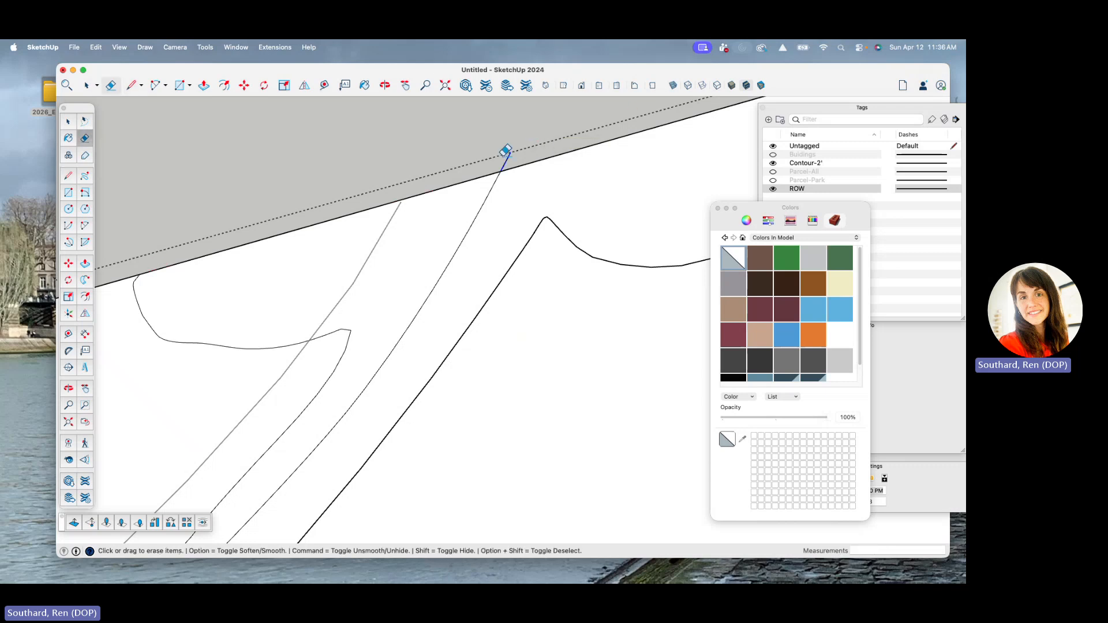
{"action": "left_click", "coordinate": [507, 154]}
{"action": "scroll", "coordinate": [377, 102], "scroll_direction": "down", "scroll_amount": 5}
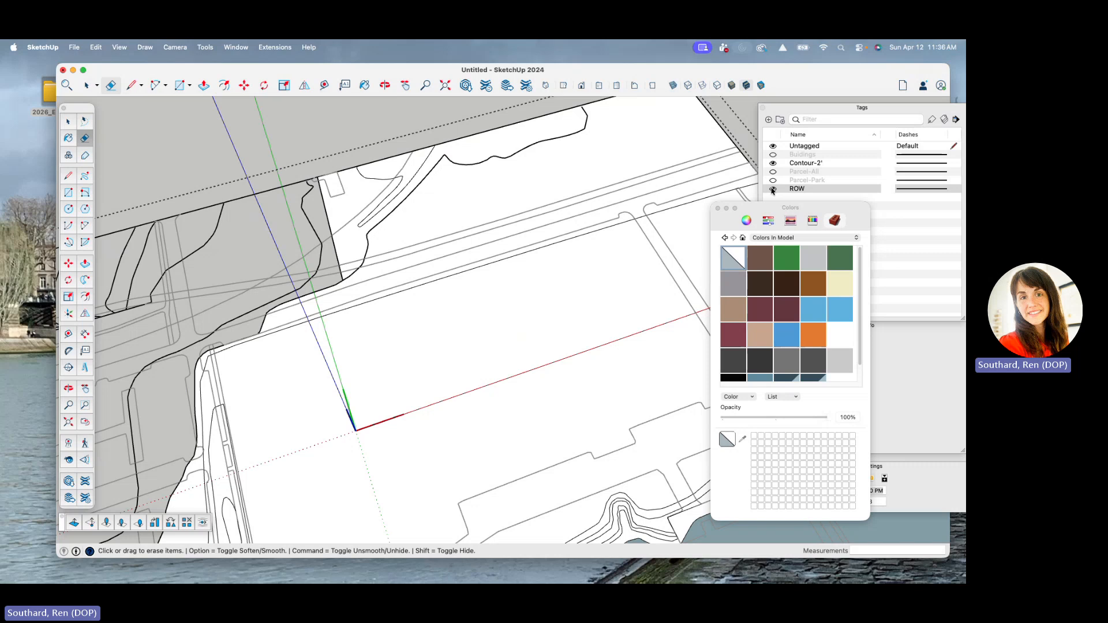
- Hide the ROW tag and extend the contour end nearest the site's far corner past the boundary with a line about 21' 8" long
{"action": "left_click", "coordinate": [773, 189]}
{"action": "scroll", "coordinate": [547, 183], "scroll_direction": "down", "scroll_amount": 3}
{"action": "scroll", "coordinate": [546, 139], "scroll_direction": "up", "scroll_amount": 6}
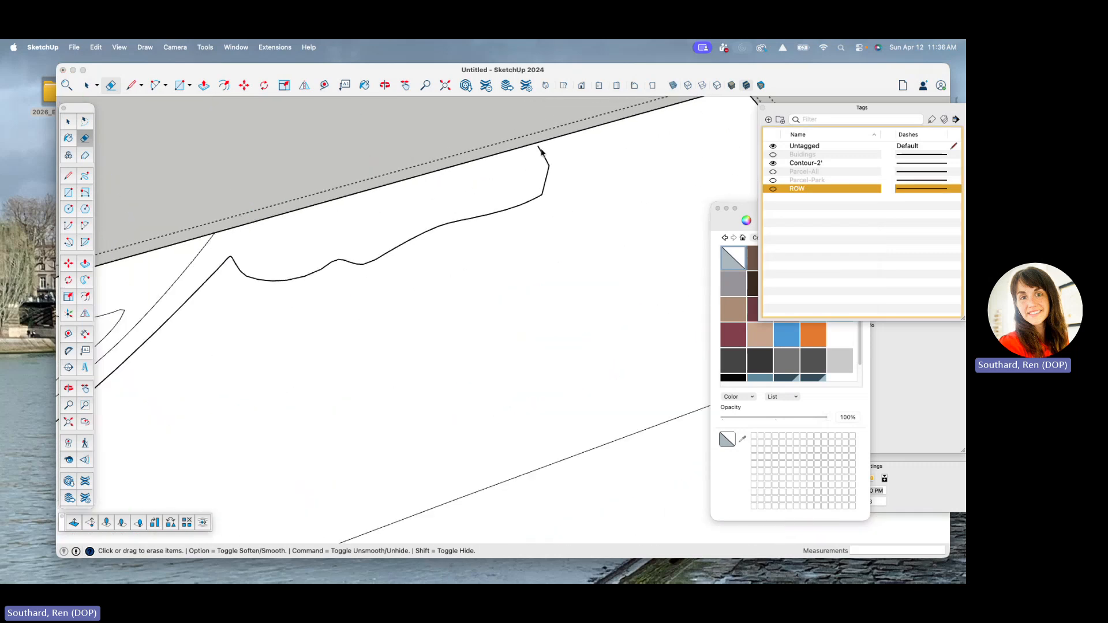
{"action": "scroll", "coordinate": [541, 151], "scroll_direction": "up", "scroll_amount": 2}
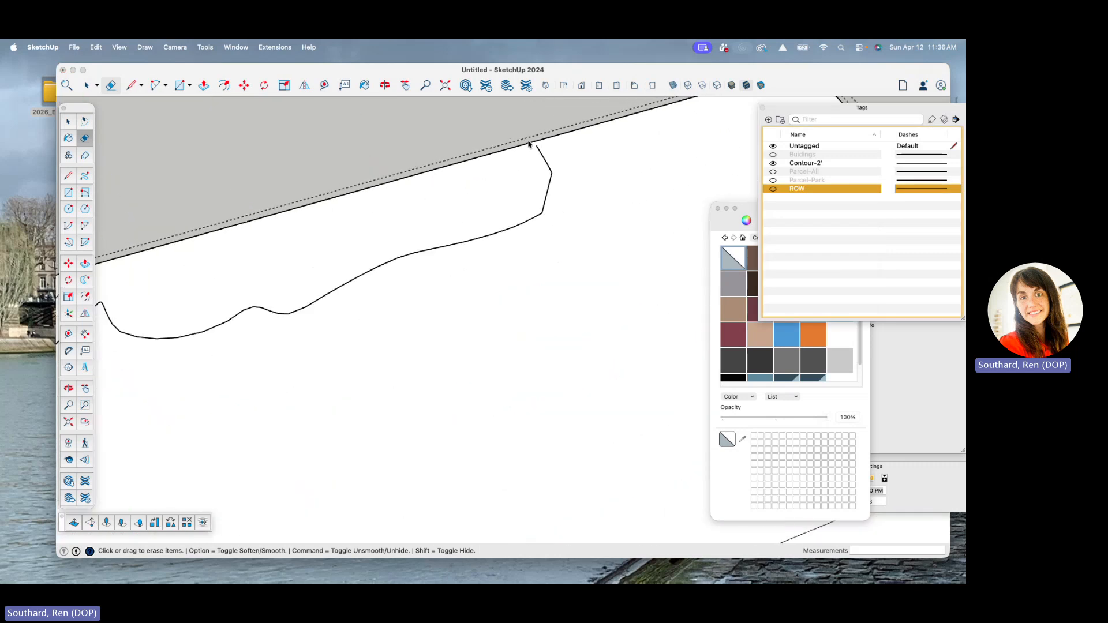
{"action": "left_click", "coordinate": [543, 146]}
{"action": "key", "text": "l"}
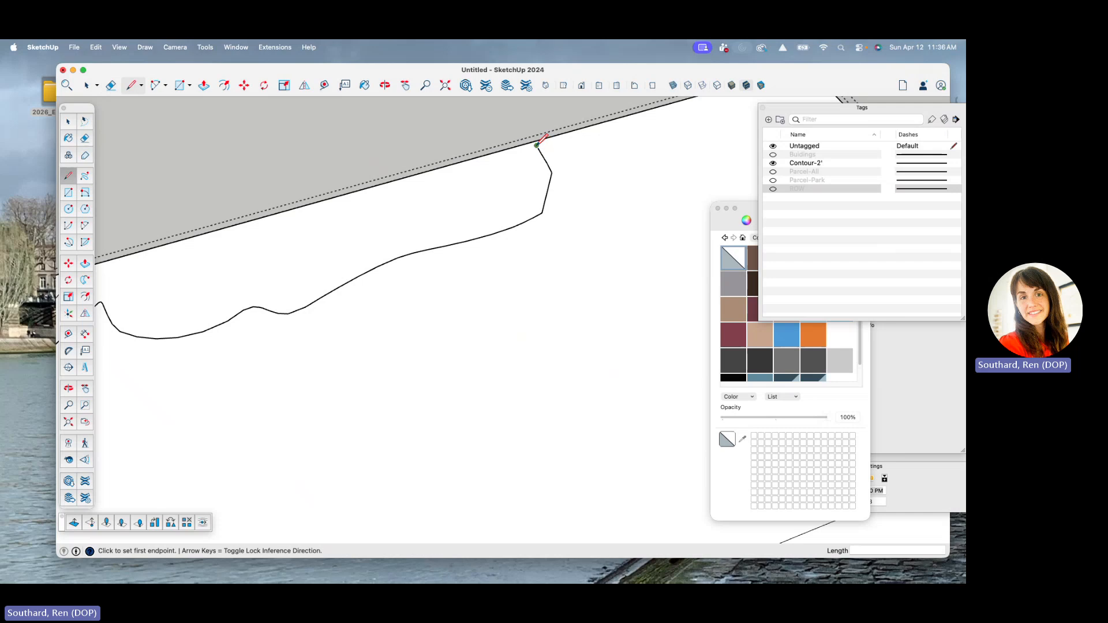
{"action": "left_click", "coordinate": [539, 144]}
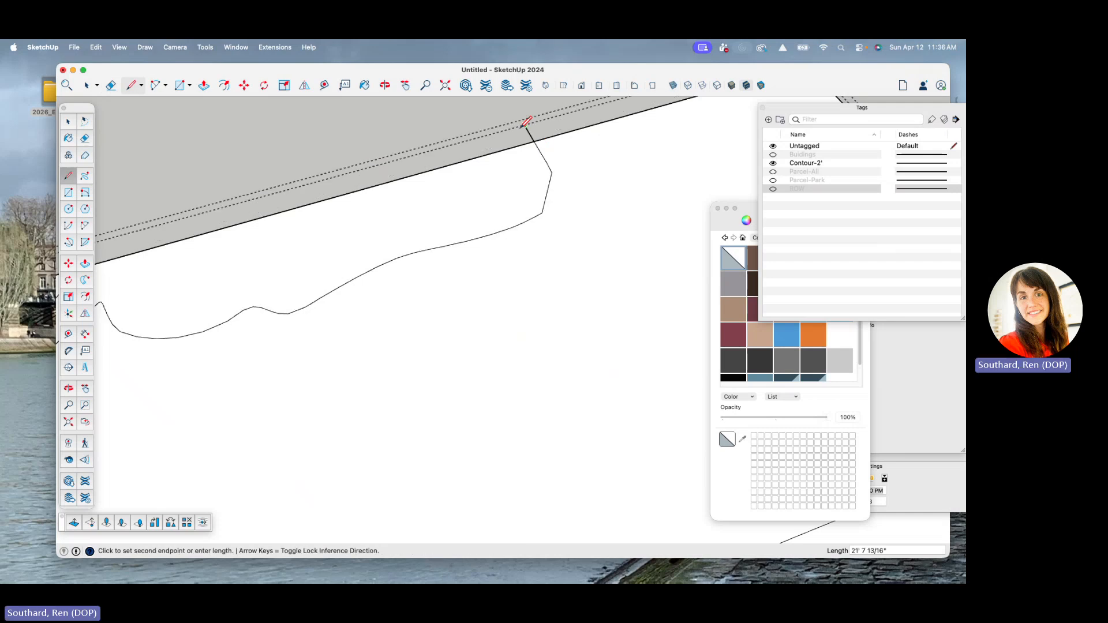
{"action": "key", "text": "e"}
{"action": "scroll", "coordinate": [593, 141], "scroll_direction": "down", "scroll_amount": 10}
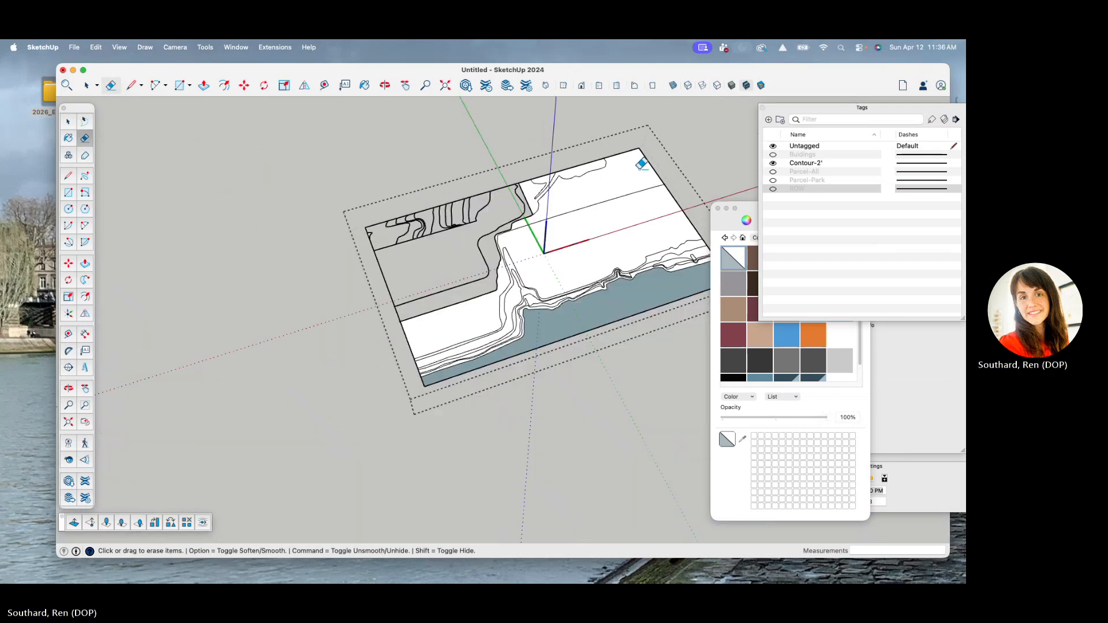
- Close the wavy contour just below the straight edge on the grey face with a line about 2' 11" long to the site boundary
{"action": "scroll", "coordinate": [465, 265], "scroll_direction": "up", "scroll_amount": 5}
{"action": "mouse_move", "coordinate": [460, 265]}
{"action": "middle_mouse_down"}
{"action": "mouse_move", "coordinate": [465, 240]}
{"action": "mouse_move", "coordinate": [571, 231]}
{"action": "mouse_move", "coordinate": [514, 323]}
{"action": "middle_mouse_up"}
{"action": "scroll", "coordinate": [250, 411], "scroll_direction": "up", "scroll_amount": 3}
{"action": "middle_click_drag", "start_coordinate": [248, 408], "coordinate": [383, 364]}
{"action": "scroll", "coordinate": [249, 198], "scroll_direction": "up", "scroll_amount": 5}
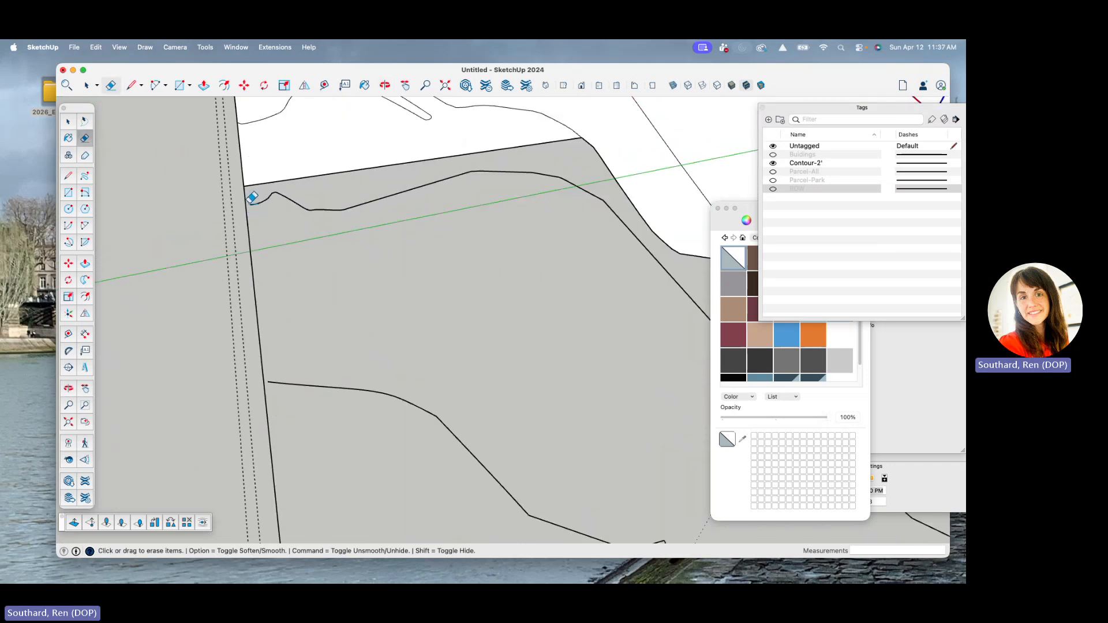
{"action": "scroll", "coordinate": [254, 198], "scroll_direction": "up", "scroll_amount": 2}
{"action": "scroll", "coordinate": [254, 198], "scroll_direction": "up", "scroll_amount": 2}
{"action": "key", "text": "l"}
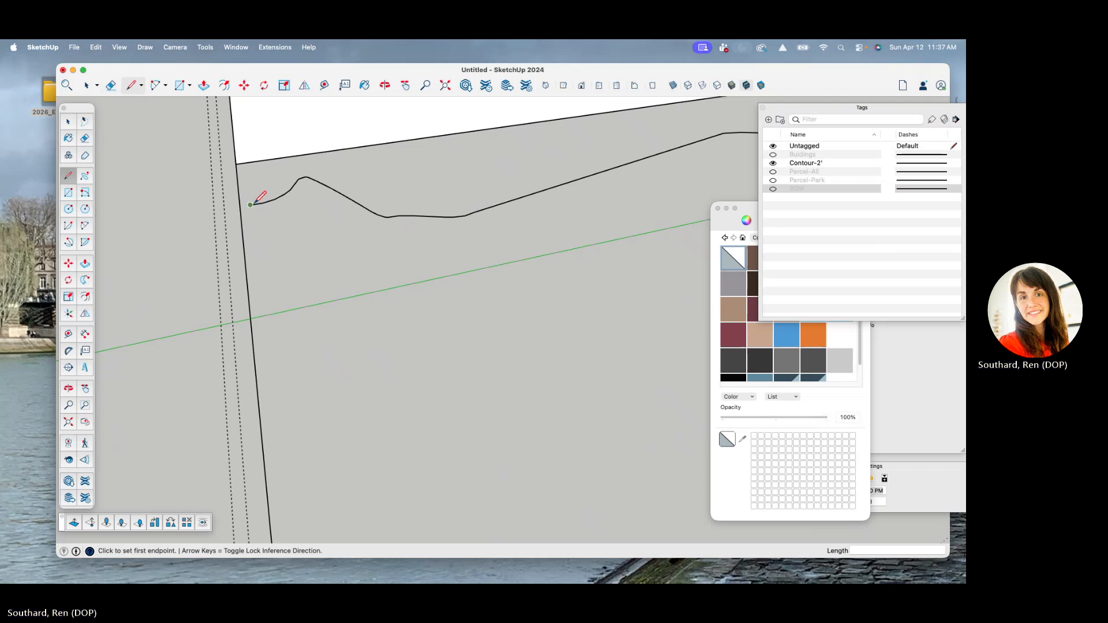
{"action": "left_click", "coordinate": [250, 205]}
{"action": "left_click", "coordinate": [239, 205]}
{"action": "scroll", "coordinate": [240, 194], "scroll_direction": "down", "scroll_amount": 4}
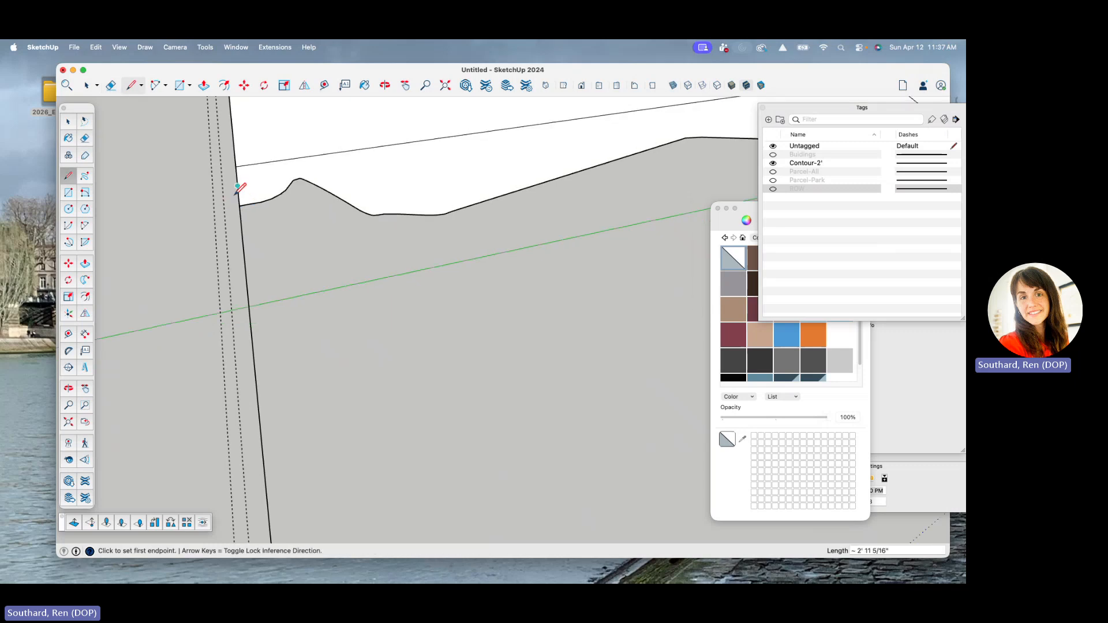
- Connect the next contour's end along the grey area to the site boundary with a line about 2' 3" long
{"action": "left_click", "coordinate": [255, 359]}
{"action": "scroll", "coordinate": [257, 361], "scroll_direction": "up", "scroll_amount": 2}
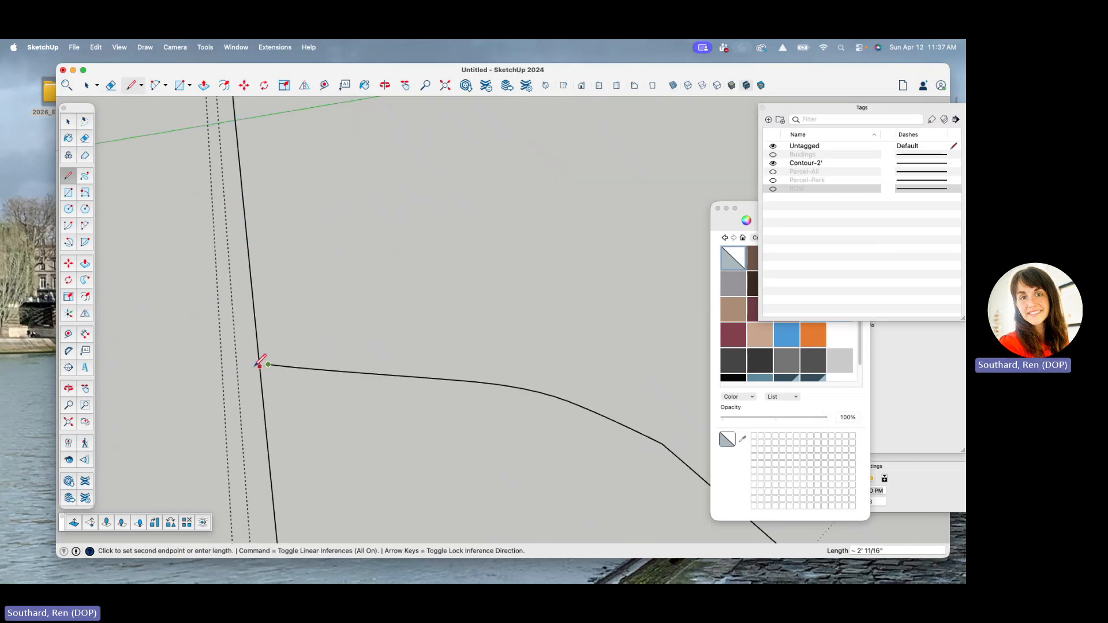
{"action": "left_click", "coordinate": [259, 363]}
{"action": "scroll", "coordinate": [274, 359], "scroll_direction": "down", "scroll_amount": 4}
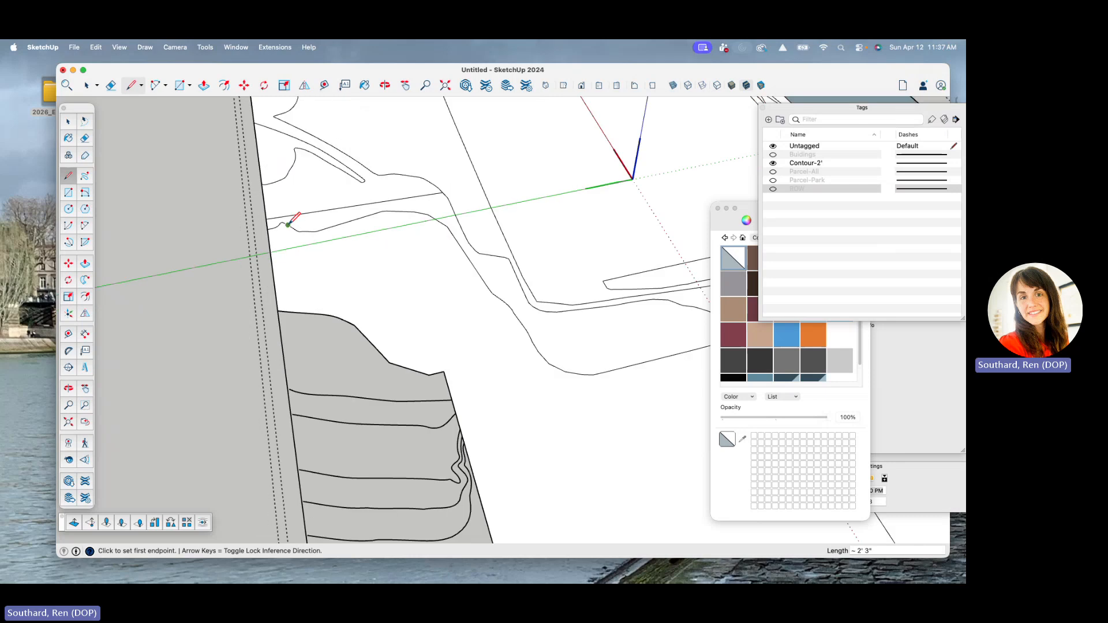
- Erase the stray straight line running from the site boundary to the contour bend, just beside the newly closed wavy contour
{"action": "mouse_move", "coordinate": [314, 206]}
{"action": "middle_mouse_down"}
{"action": "mouse_move", "coordinate": [340, 232]}
{"action": "mouse_move", "coordinate": [284, 231]}
{"action": "middle_mouse_up"}
{"action": "key", "text": "e"}
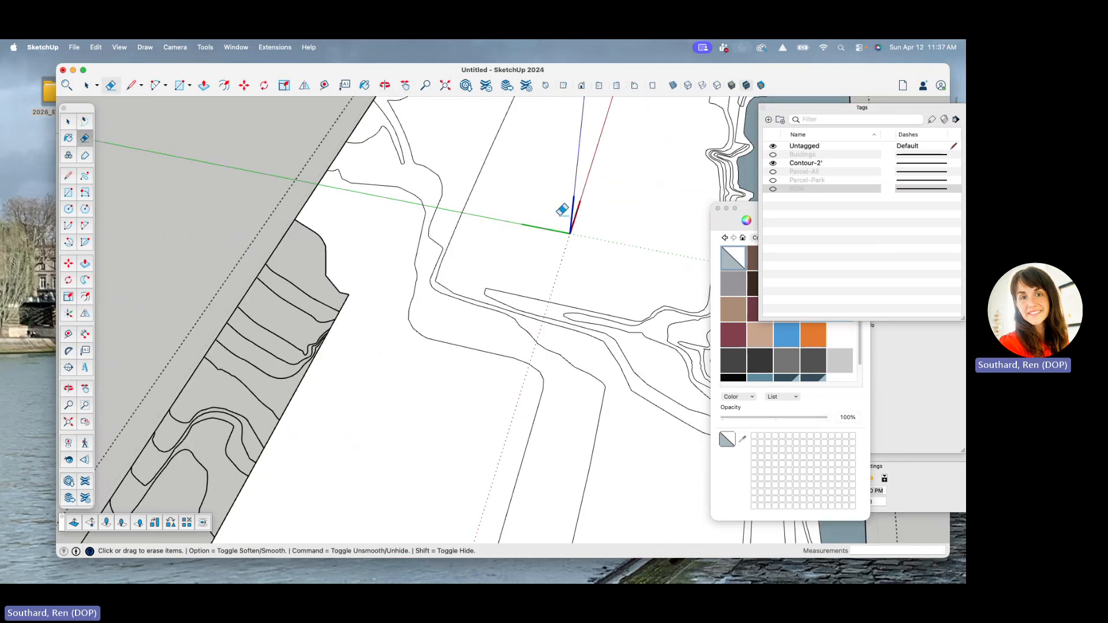
{"action": "scroll", "coordinate": [564, 210], "scroll_direction": "down", "scroll_amount": 3}
- Erase the tiny contour end that overhangs the site boundary near the grey strip's looping contours
{"action": "scroll", "coordinate": [359, 327], "scroll_direction": "up", "scroll_amount": 10}
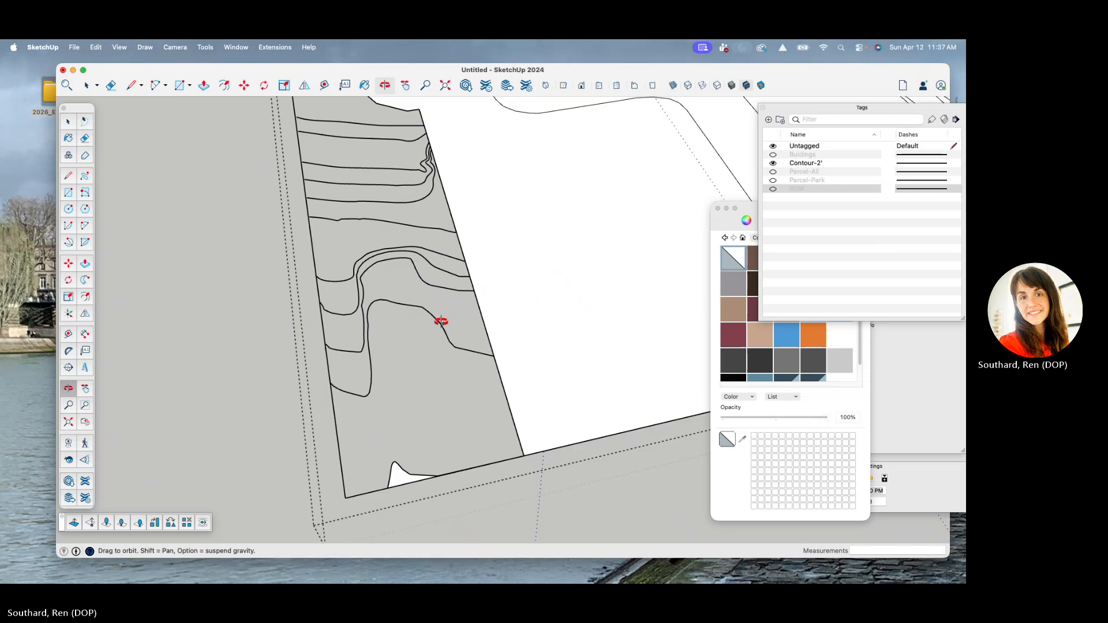
{"action": "scroll", "coordinate": [332, 370], "scroll_direction": "up", "scroll_amount": 10}
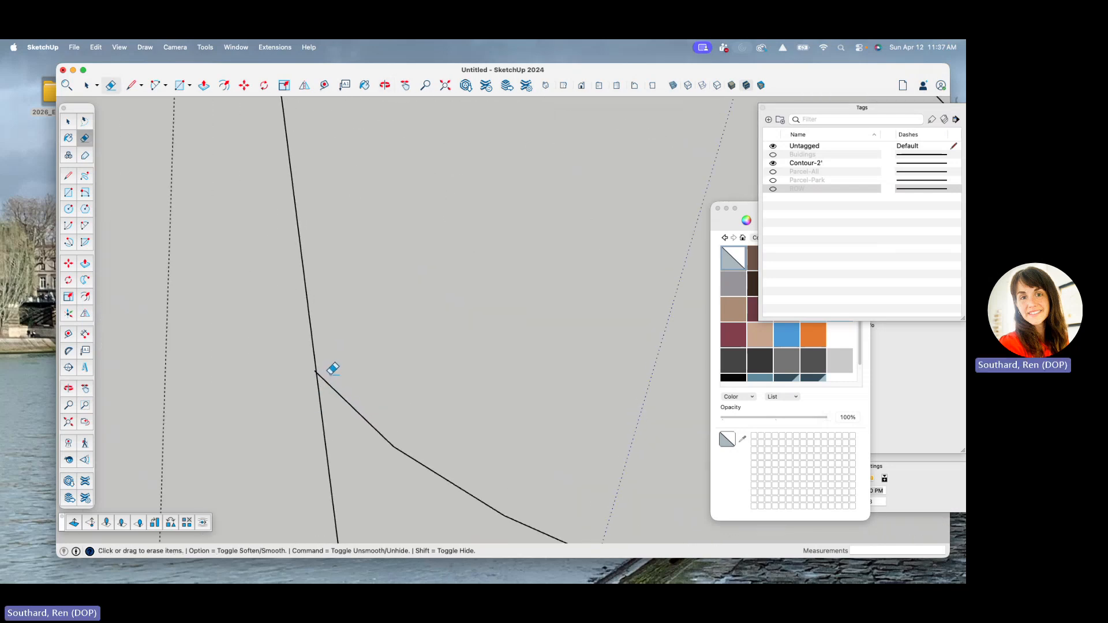
{"action": "left_click", "coordinate": [317, 378]}
{"action": "left_click", "coordinate": [312, 372]}
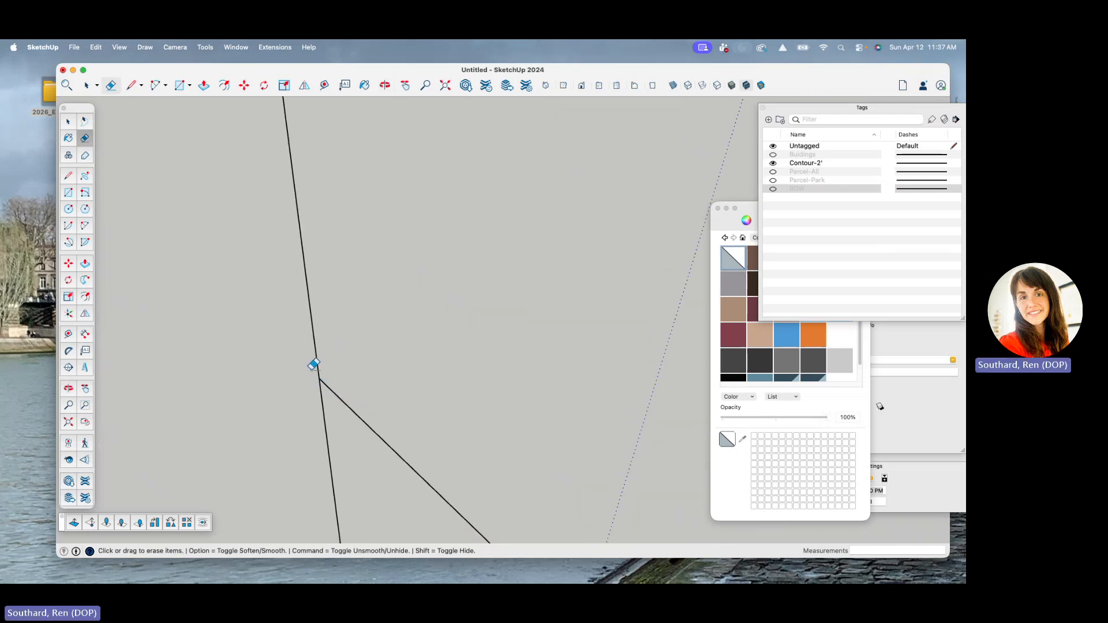
{"action": "scroll", "coordinate": [312, 372], "scroll_direction": "down", "scroll_amount": 8}
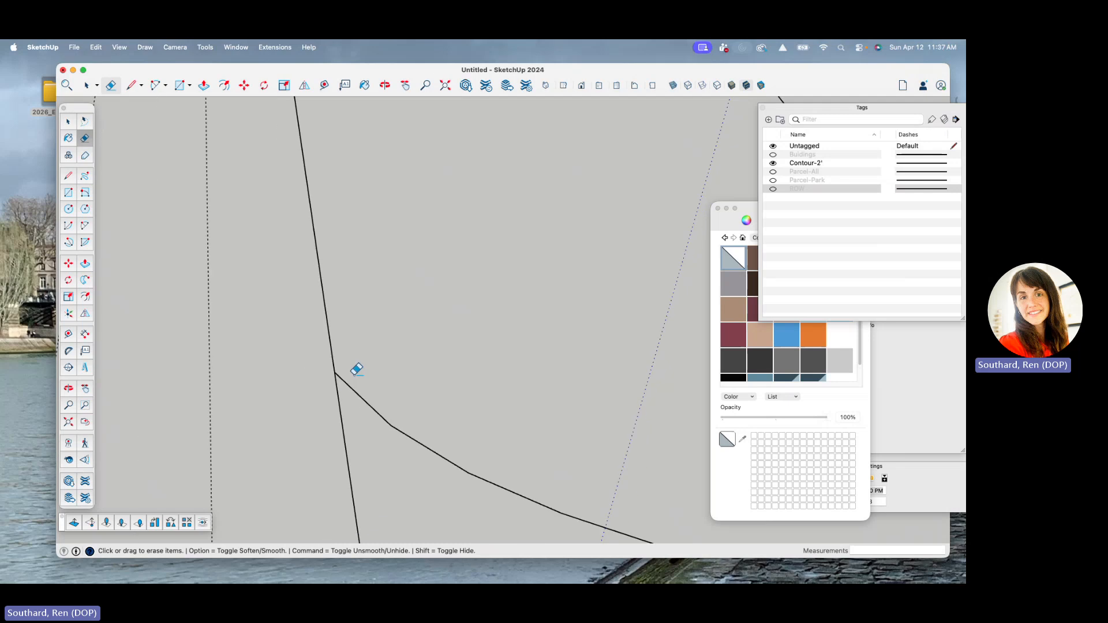
- Connect the next looping contour's end to the boundary with a line about 2' long and retrace about 13' 10" along the boundary
{"action": "scroll", "coordinate": [332, 179], "scroll_direction": "up", "scroll_amount": 5}
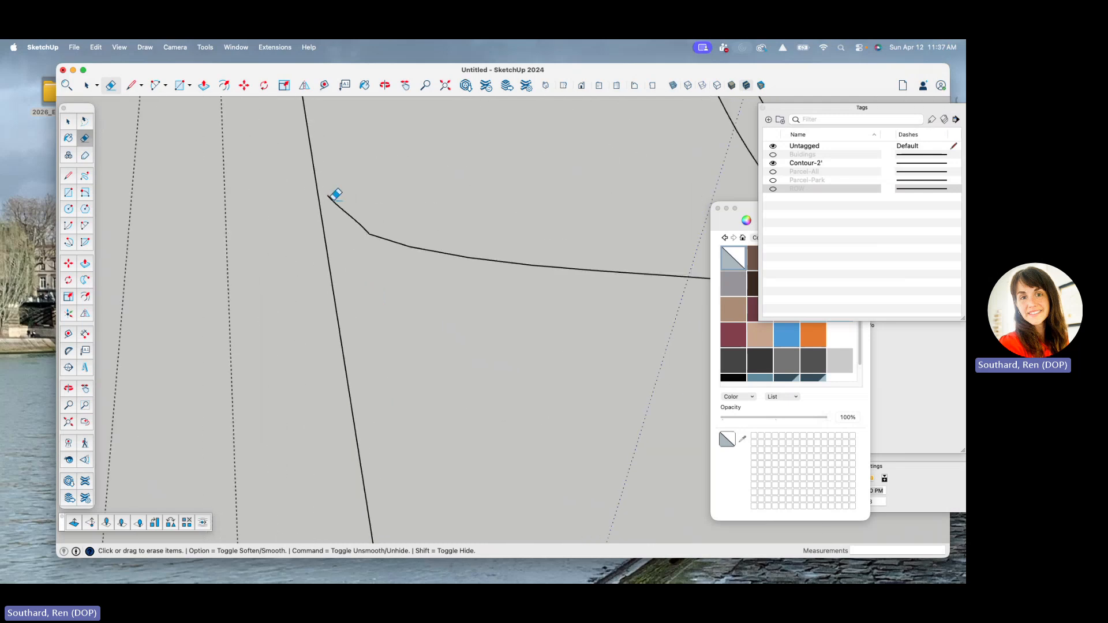
{"action": "key", "text": "l"}
{"action": "left_click", "coordinate": [327, 195]}
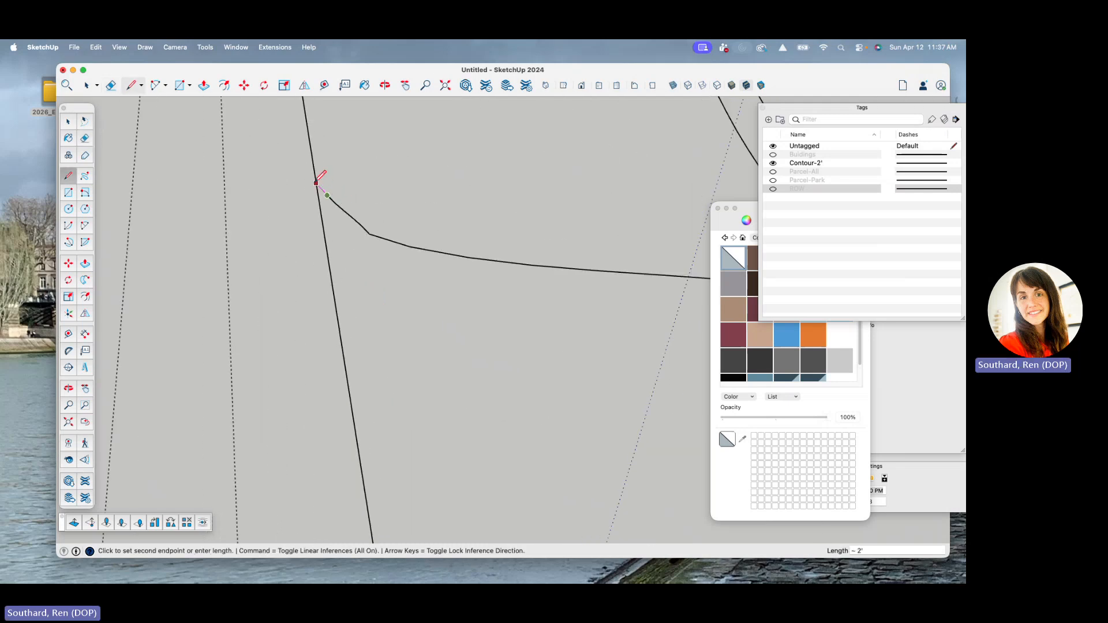
{"action": "scroll", "coordinate": [354, 255], "scroll_direction": "down", "scroll_amount": 2}
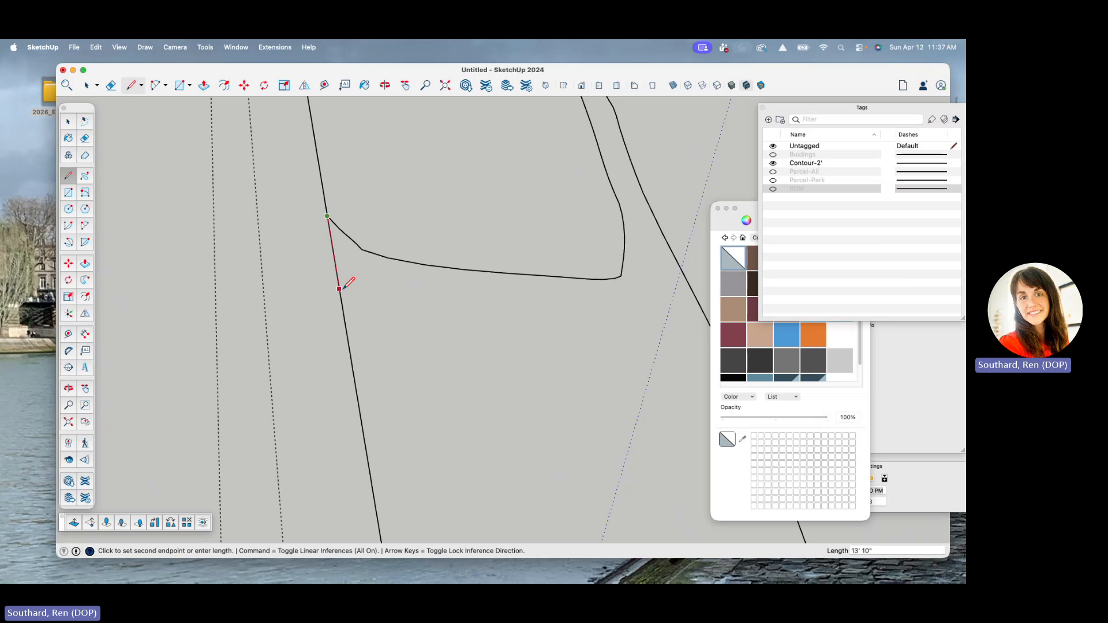
{"action": "left_click", "coordinate": [340, 288]}
{"action": "scroll", "coordinate": [370, 323], "scroll_direction": "down", "scroll_amount": 2}
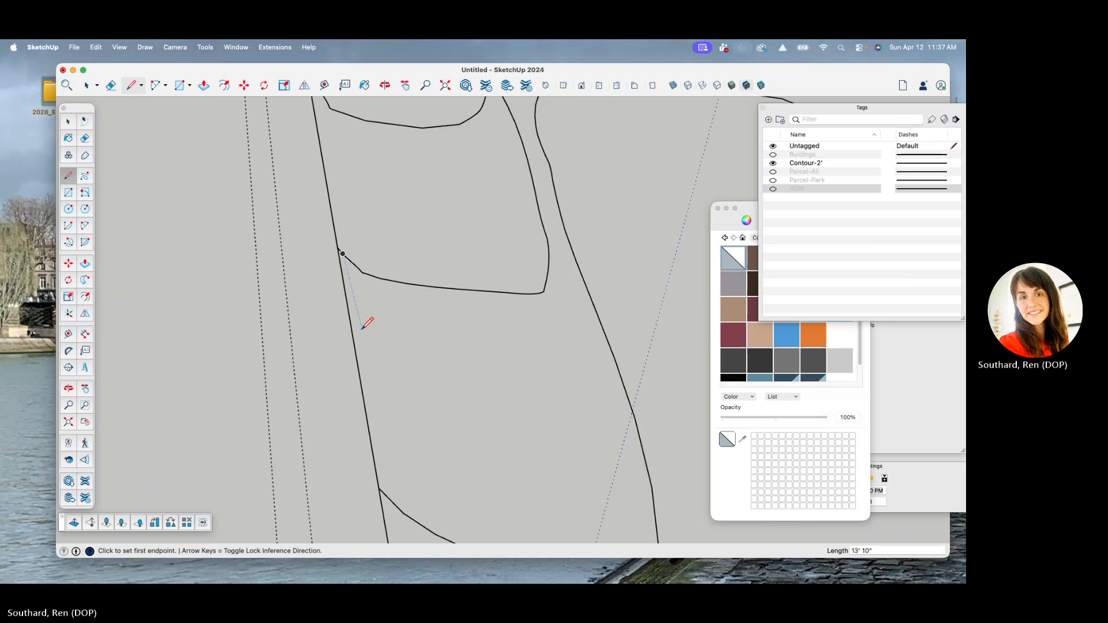
- Connect the neighbouring looping contour's open end to the site boundary with a line about 6" long
{"action": "scroll", "coordinate": [365, 323], "scroll_direction": "up", "scroll_amount": 3}
{"action": "left_click", "coordinate": [336, 180]}
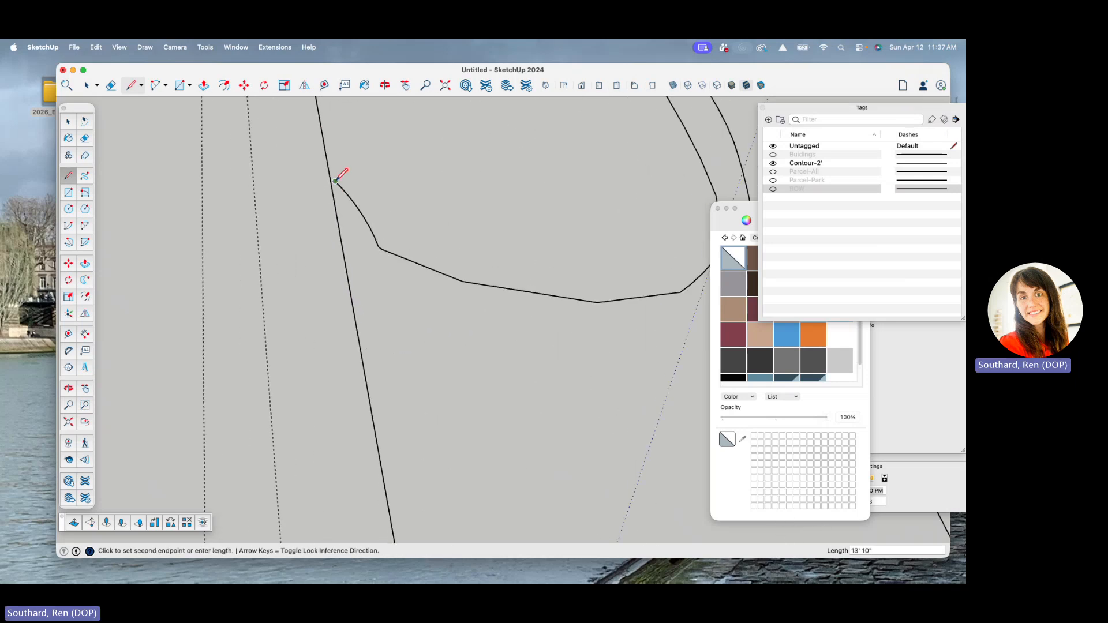
{"action": "scroll", "coordinate": [337, 181], "scroll_direction": "up", "scroll_amount": 2}
{"action": "scroll", "coordinate": [335, 195], "scroll_direction": "up", "scroll_amount": 2}
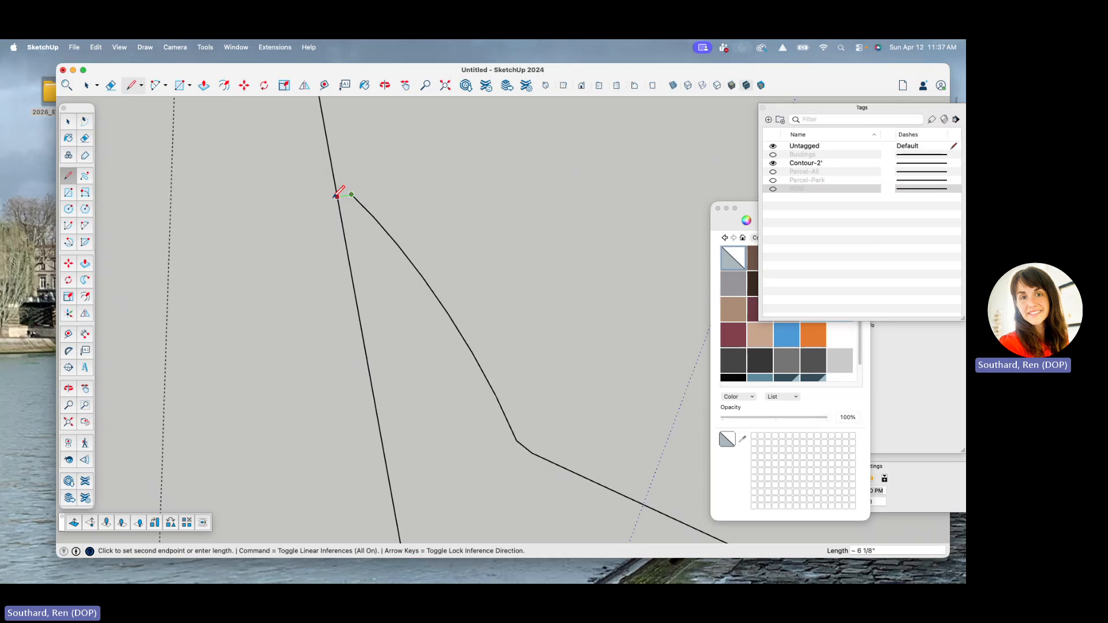
{"action": "scroll", "coordinate": [337, 196], "scroll_direction": "down", "scroll_amount": 1}
{"action": "scroll", "coordinate": [338, 199], "scroll_direction": "down", "scroll_amount": 2}
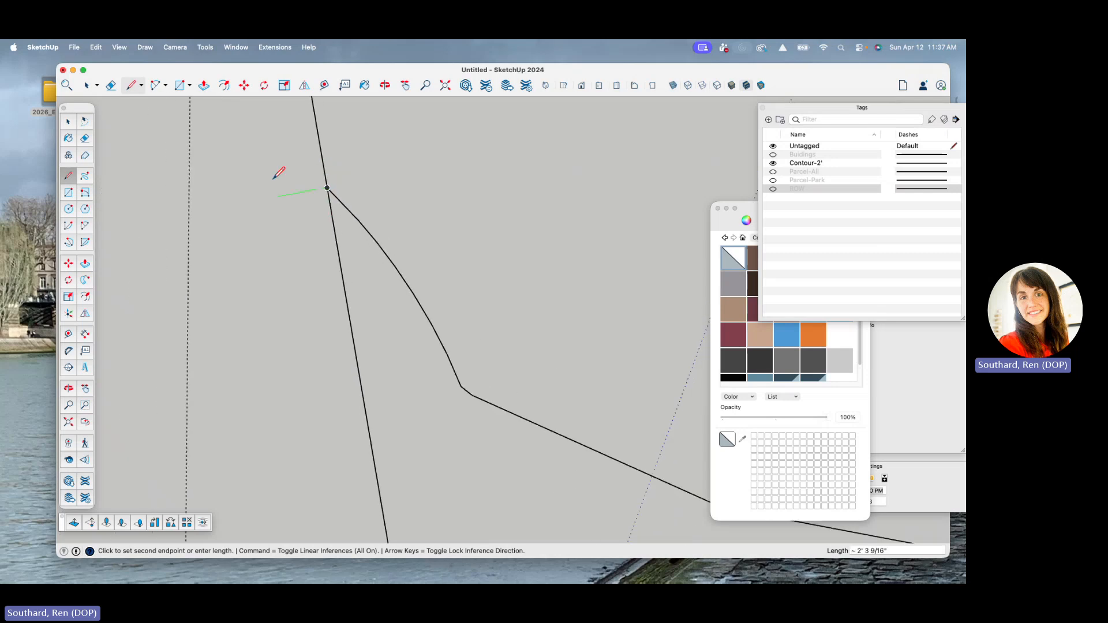
{"action": "key", "text": "space"}
{"action": "scroll", "coordinate": [292, 222], "scroll_direction": "down", "scroll_amount": 3}
{"action": "scroll", "coordinate": [323, 238], "scroll_direction": "down", "scroll_amount": 3}
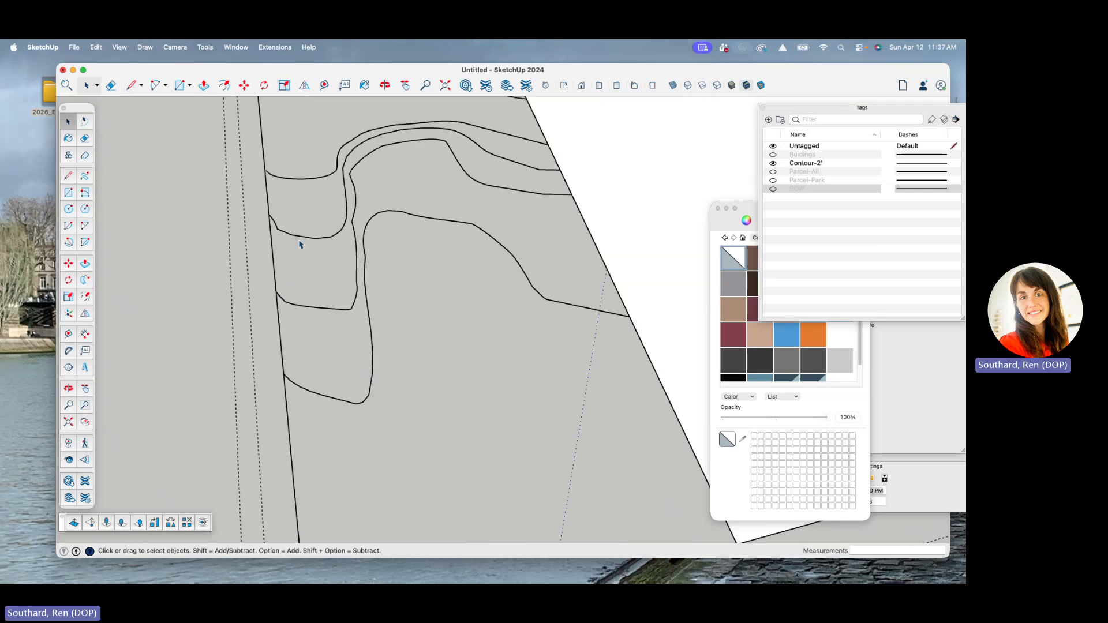
- Connect the upper looping contour's open end to the site boundary with a short line
{"action": "scroll", "coordinate": [280, 146], "scroll_direction": "down", "scroll_amount": 3}
{"action": "scroll", "coordinate": [283, 216], "scroll_direction": "up", "scroll_amount": 6}
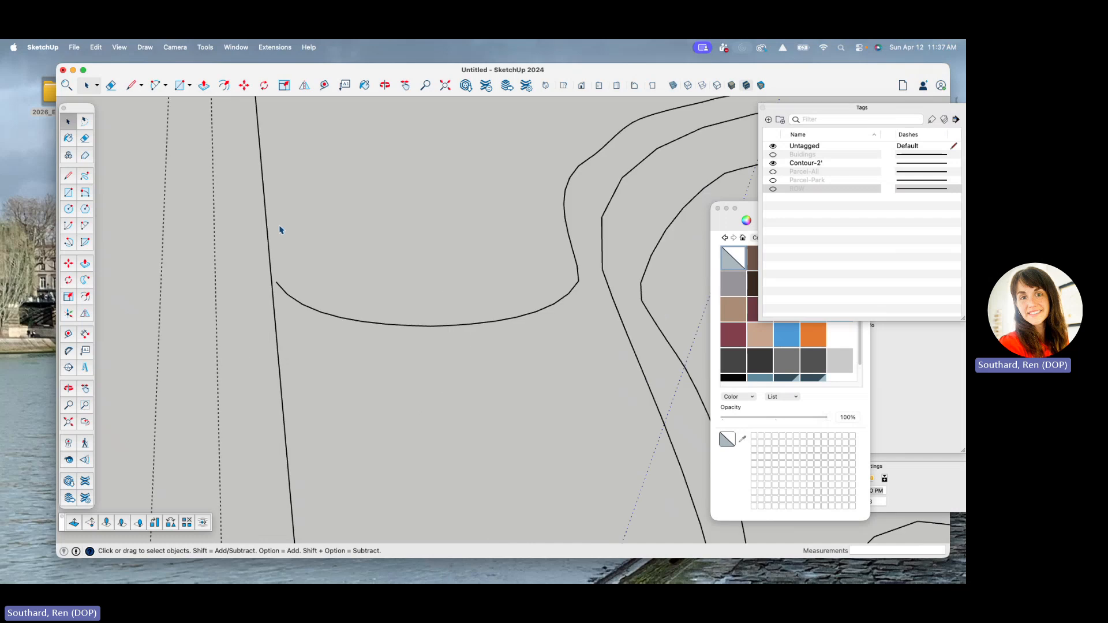
{"action": "key", "text": "l"}
{"action": "left_click", "coordinate": [272, 278]}
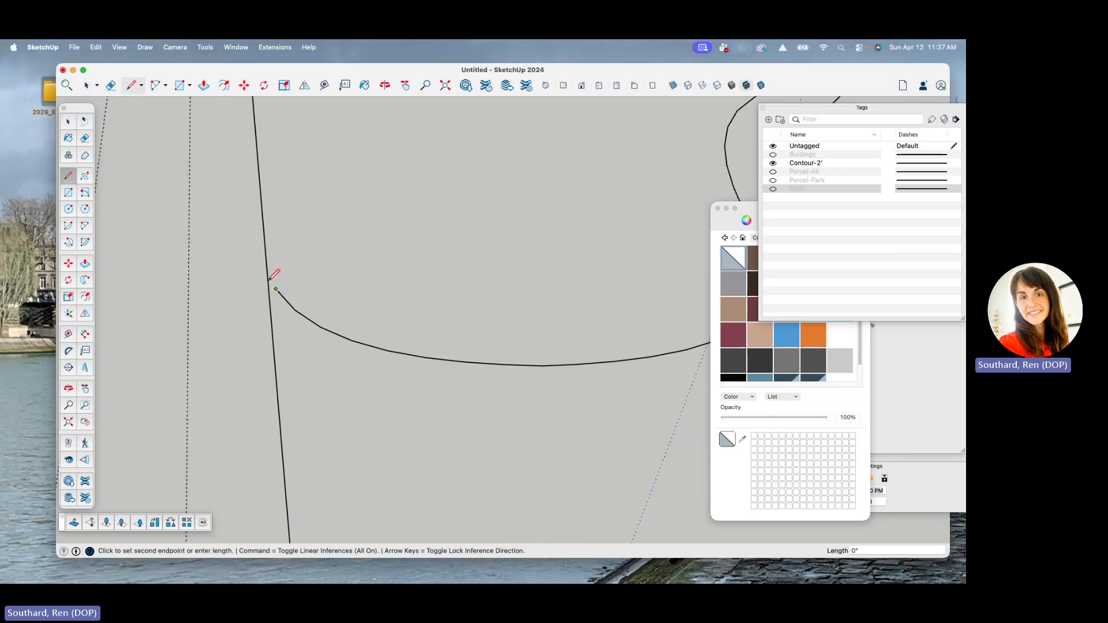
{"action": "scroll", "coordinate": [269, 272], "scroll_direction": "up", "scroll_amount": 3}
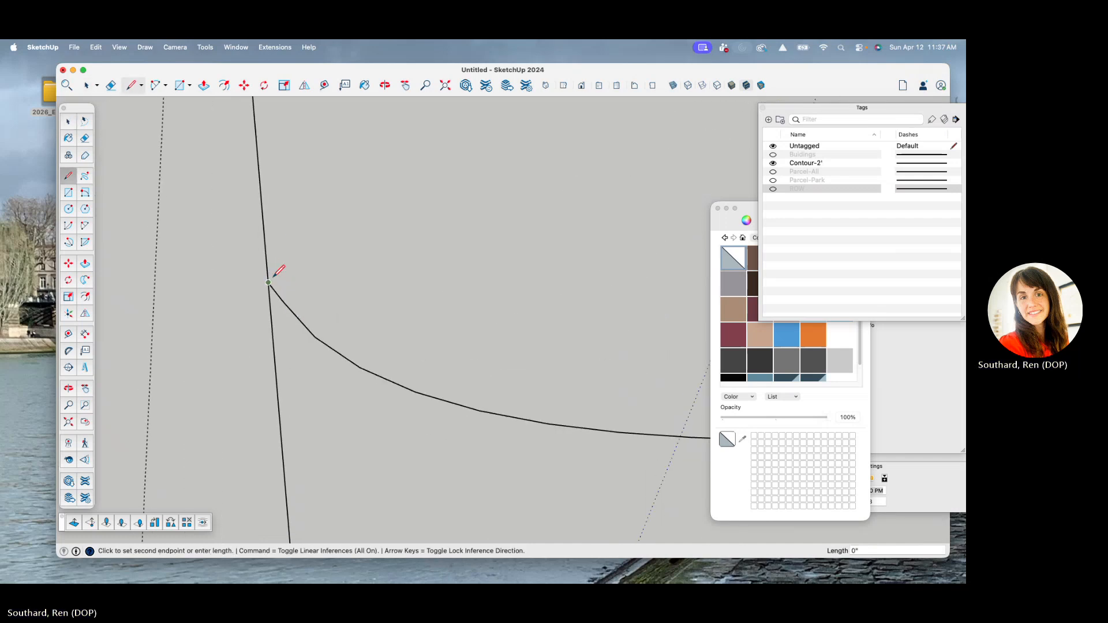
{"action": "key", "text": "space"}
- Select all geometry connected to the reconnected contour to check which edges and faces it joins
{"action": "scroll", "coordinate": [269, 272], "scroll_direction": "down", "scroll_amount": 3}
{"action": "left_click", "coordinate": [307, 317]}
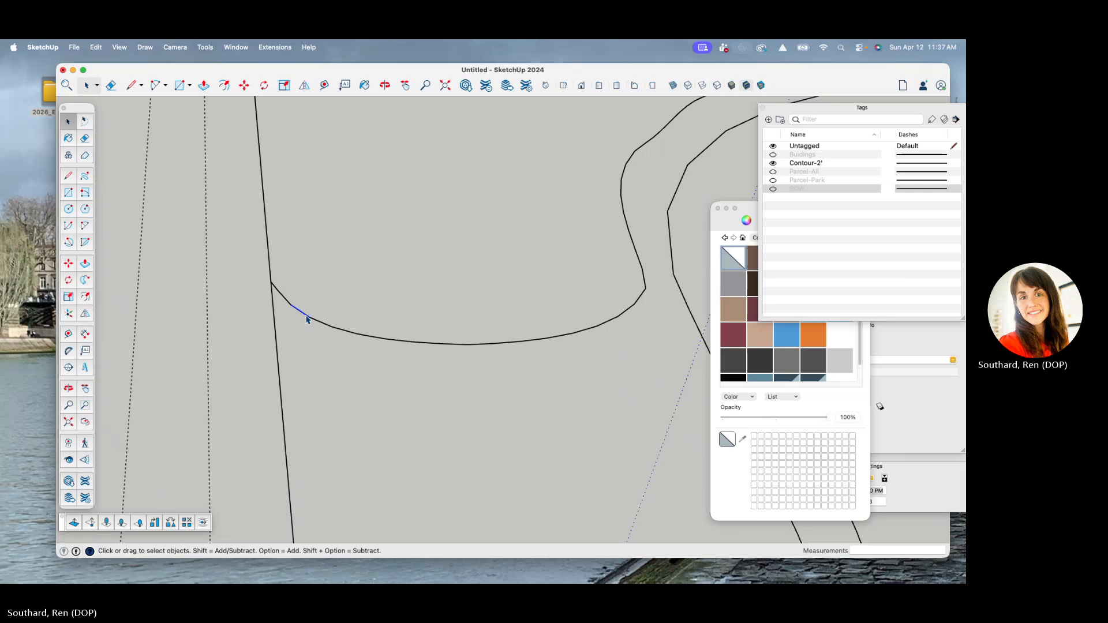
{"action": "triple_click", "coordinate": [307, 317]}
{"action": "scroll", "coordinate": [307, 316], "scroll_direction": "down", "scroll_amount": 3}
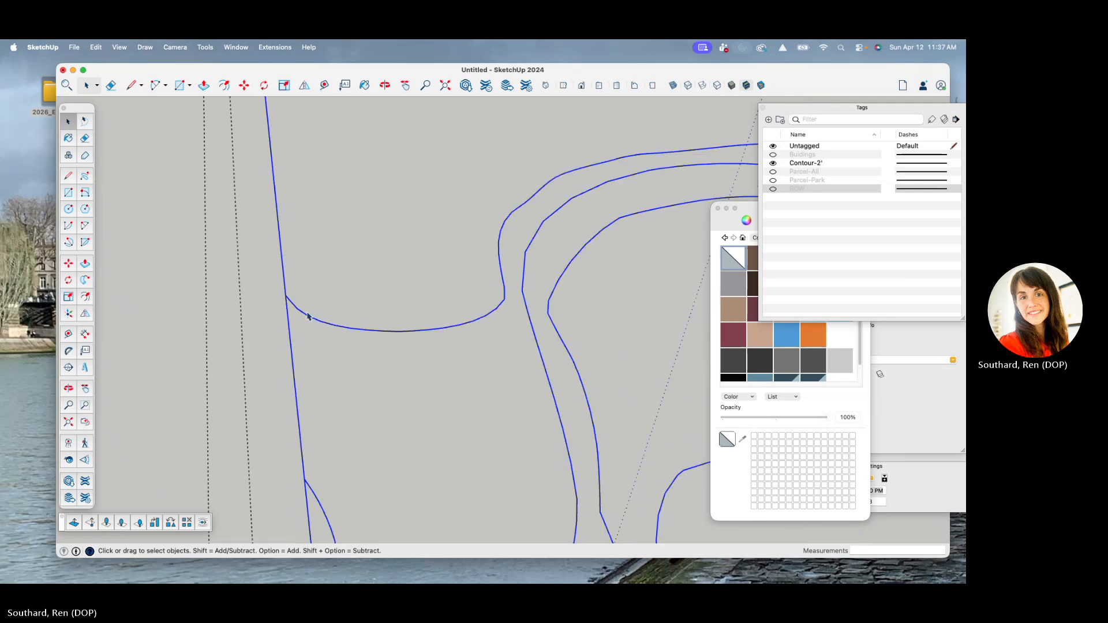
{"action": "scroll", "coordinate": [307, 315], "scroll_direction": "down", "scroll_amount": 6}
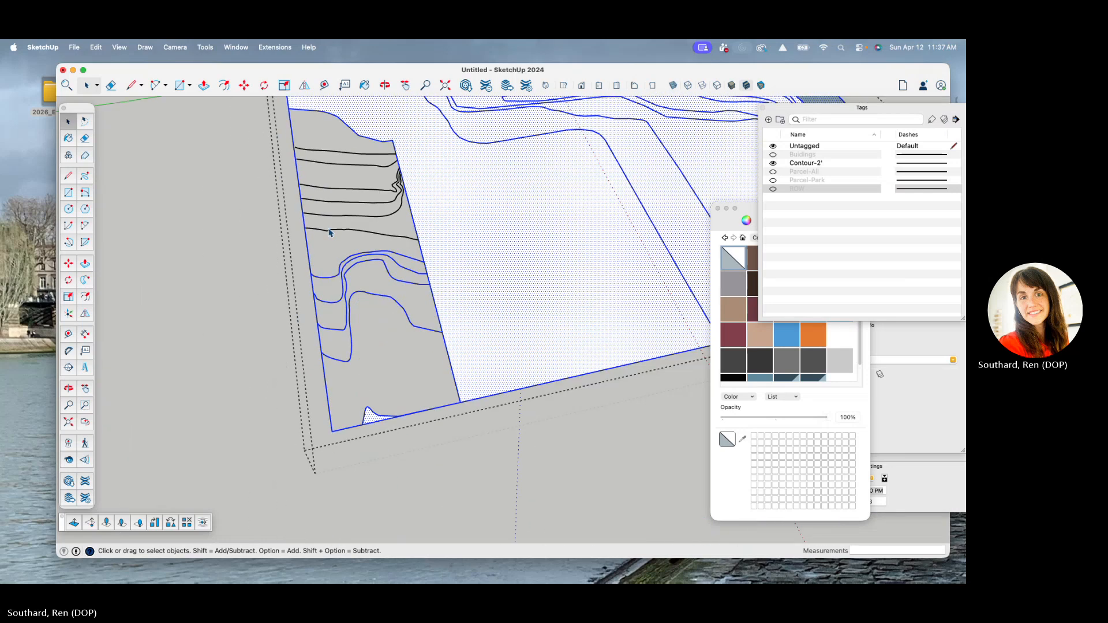
- Draw a straight test line from the uppermost looping contour across the neighbouring contours to the site's end boundary
{"action": "scroll", "coordinate": [431, 256], "scroll_direction": "up", "scroll_amount": 4}
{"action": "middle_click_drag", "start_coordinate": [324, 238], "coordinate": [447, 225]}
{"action": "scroll", "coordinate": [337, 239], "scroll_direction": "down", "scroll_amount": 3}
{"action": "scroll", "coordinate": [340, 241], "scroll_direction": "up", "scroll_amount": 1}
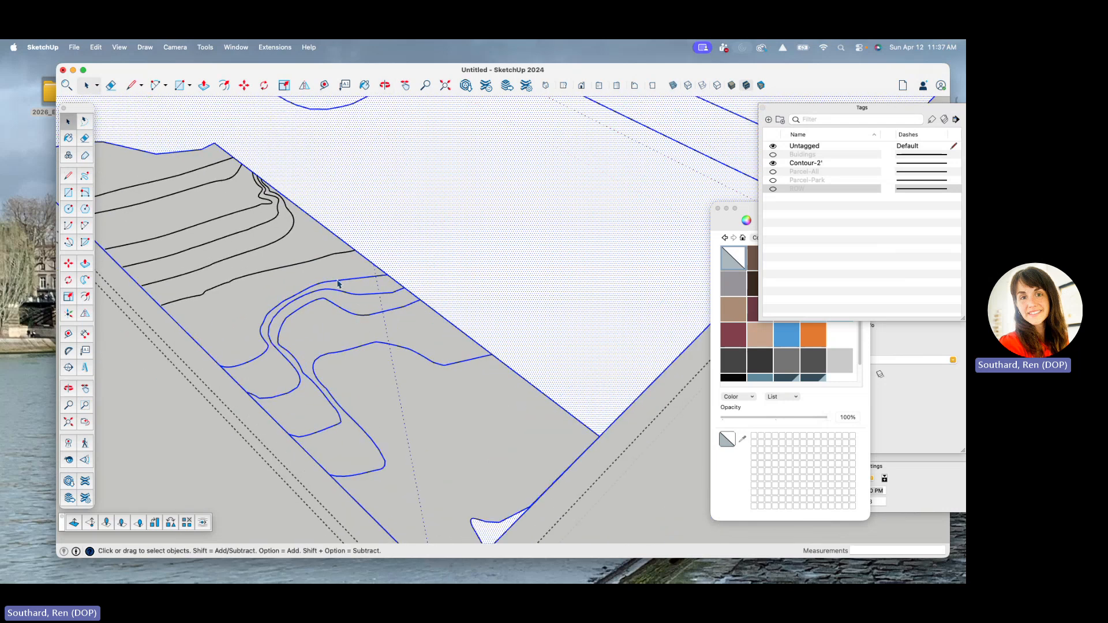
{"action": "key", "text": "l"}
{"action": "left_click", "coordinate": [338, 280]}
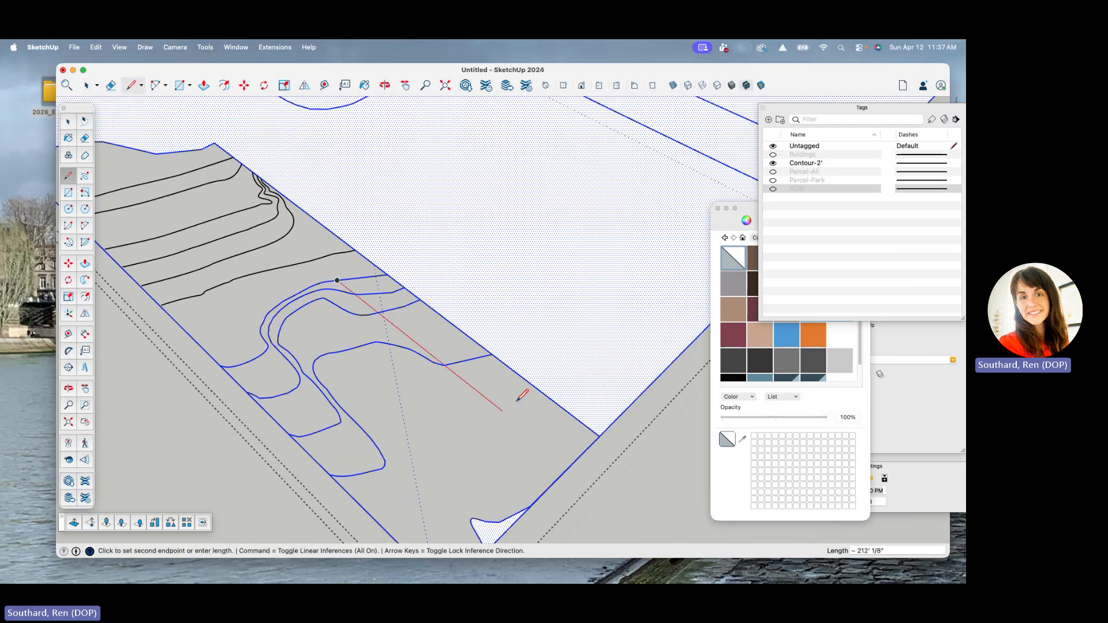
{"action": "left_click", "coordinate": [570, 464]}
{"action": "scroll", "coordinate": [354, 282], "scroll_direction": "up", "scroll_amount": 3}
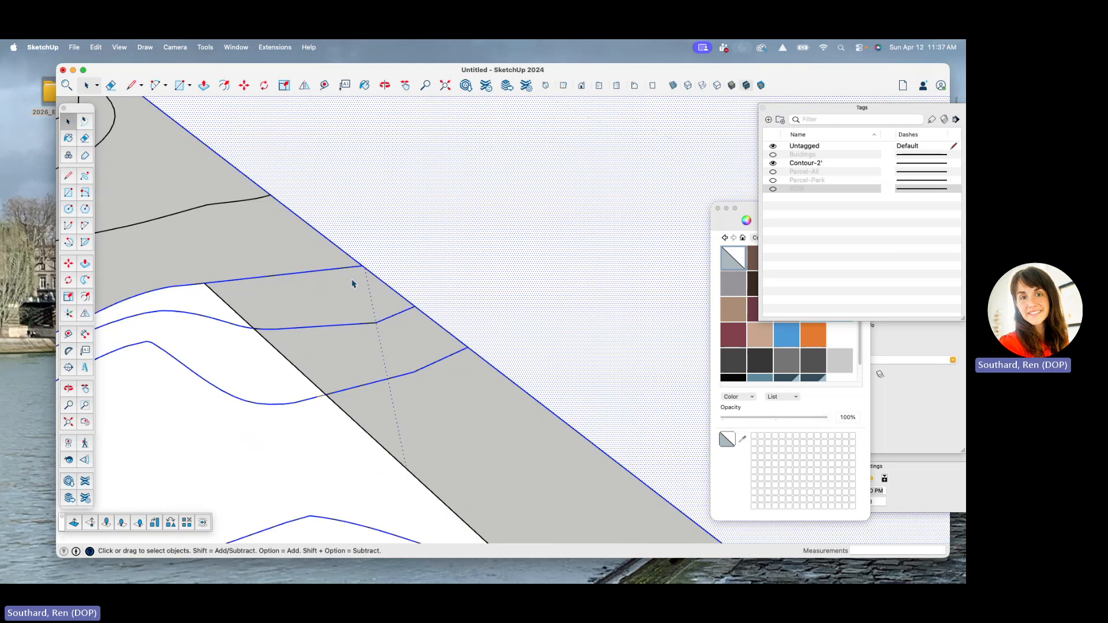
- Draw a second test line about 265' 8" long from the uppermost looping contour to the end boundary, splitting the unfilled strip lengthwise
{"action": "key", "text": "o"}
{"action": "left_click_drag", "start_coordinate": [359, 307], "coordinate": [441, 411]}
{"action": "scroll", "coordinate": [413, 341], "scroll_direction": "up", "scroll_amount": 5}
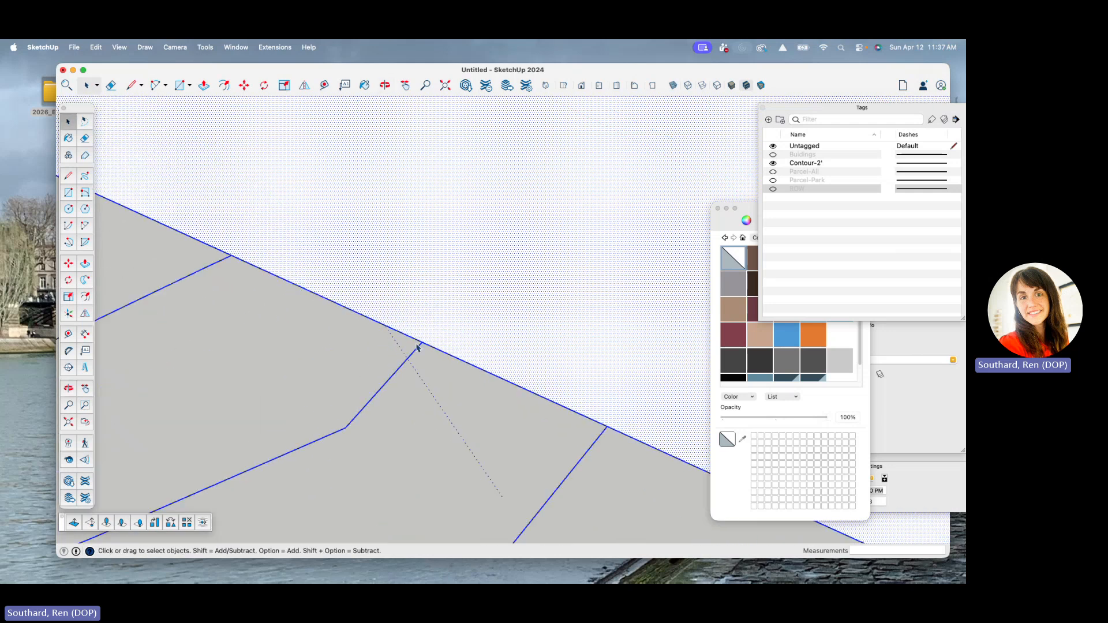
{"action": "scroll", "coordinate": [331, 281], "scroll_direction": "down", "scroll_amount": 5}
{"action": "scroll", "coordinate": [299, 204], "scroll_direction": "down", "scroll_amount": 3}
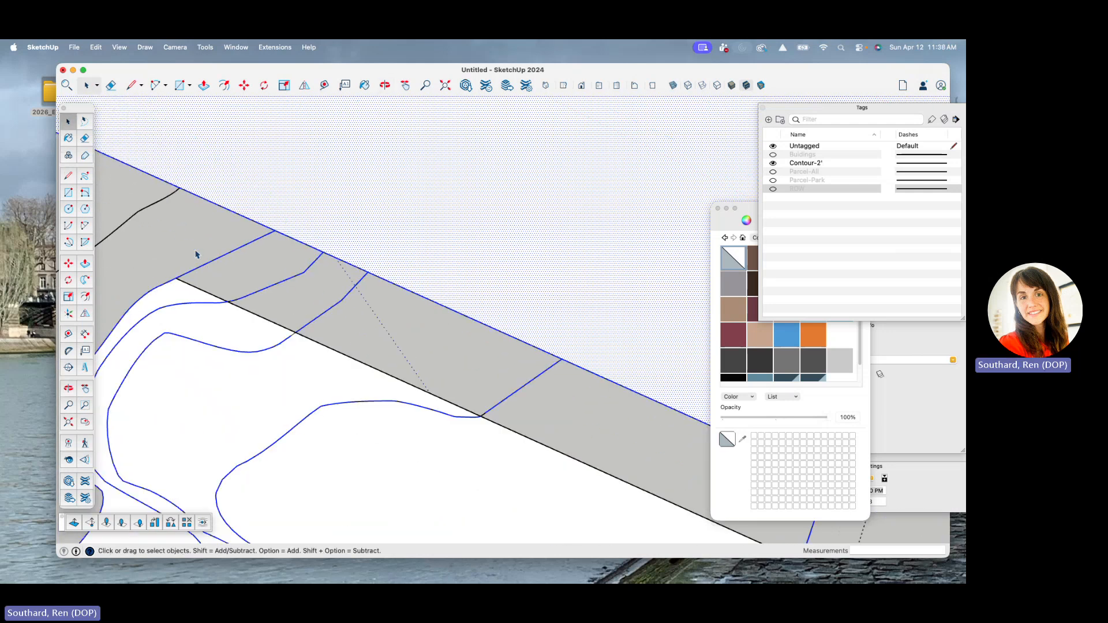
{"action": "scroll", "coordinate": [196, 254], "scroll_direction": "down", "scroll_amount": 3}
{"action": "scroll", "coordinate": [185, 240], "scroll_direction": "up", "scroll_amount": 2}
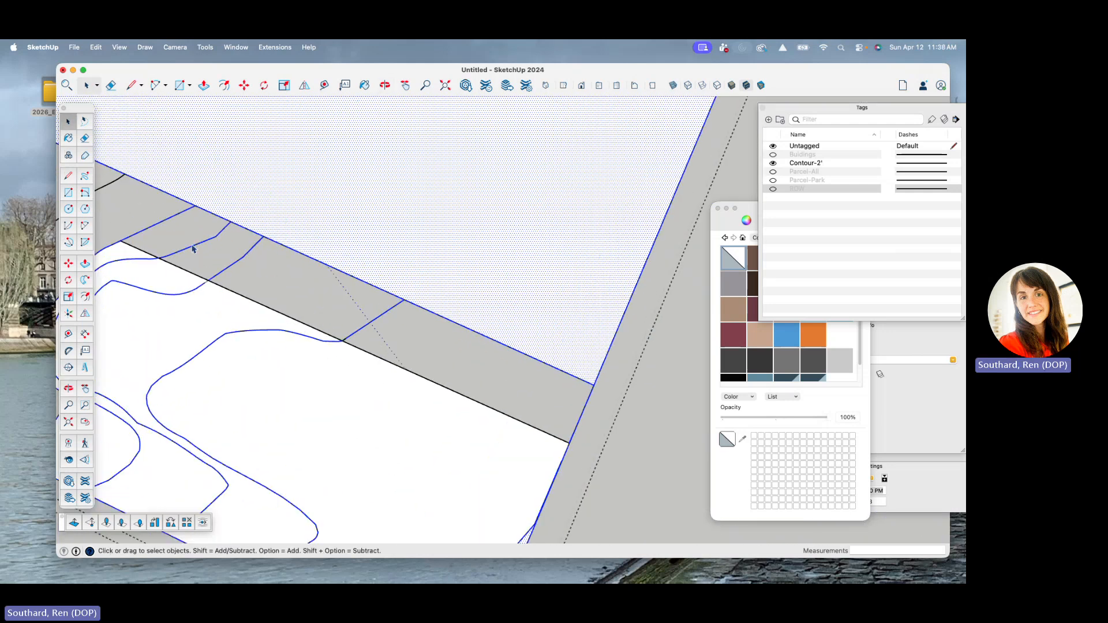
{"action": "key", "text": "l"}
{"action": "left_click", "coordinate": [167, 219]}
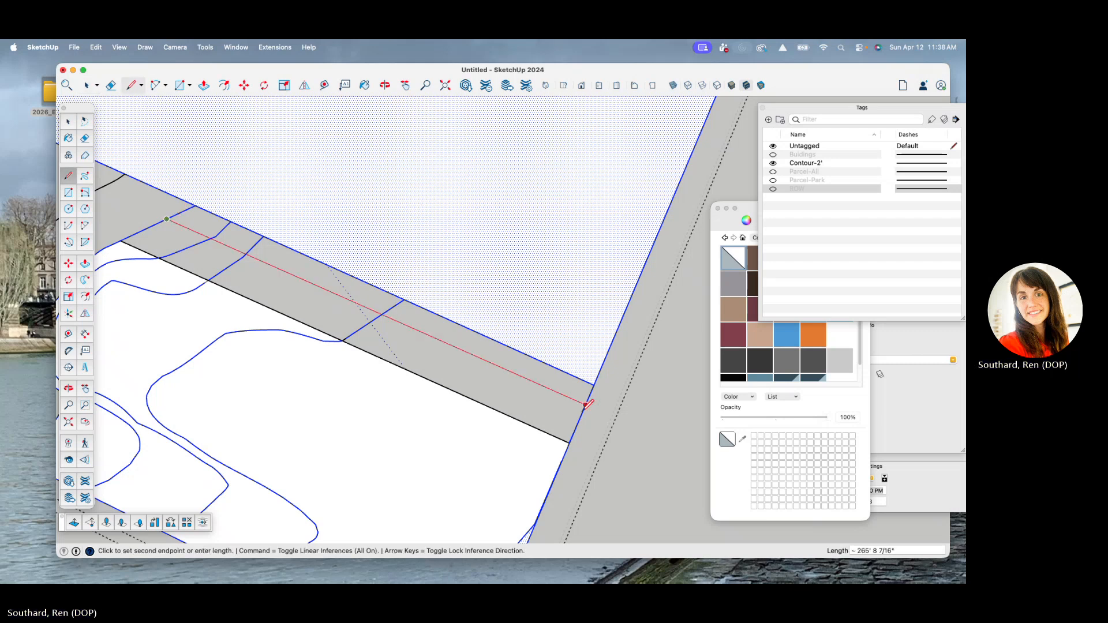
{"action": "left_click", "coordinate": [590, 402]}
{"action": "key", "text": "space"}
- Erase the first test line's segments between the upper looping contours
{"action": "scroll", "coordinate": [518, 402], "scroll_direction": "down", "scroll_amount": 2}
{"action": "scroll", "coordinate": [476, 388], "scroll_direction": "up", "scroll_amount": 2}
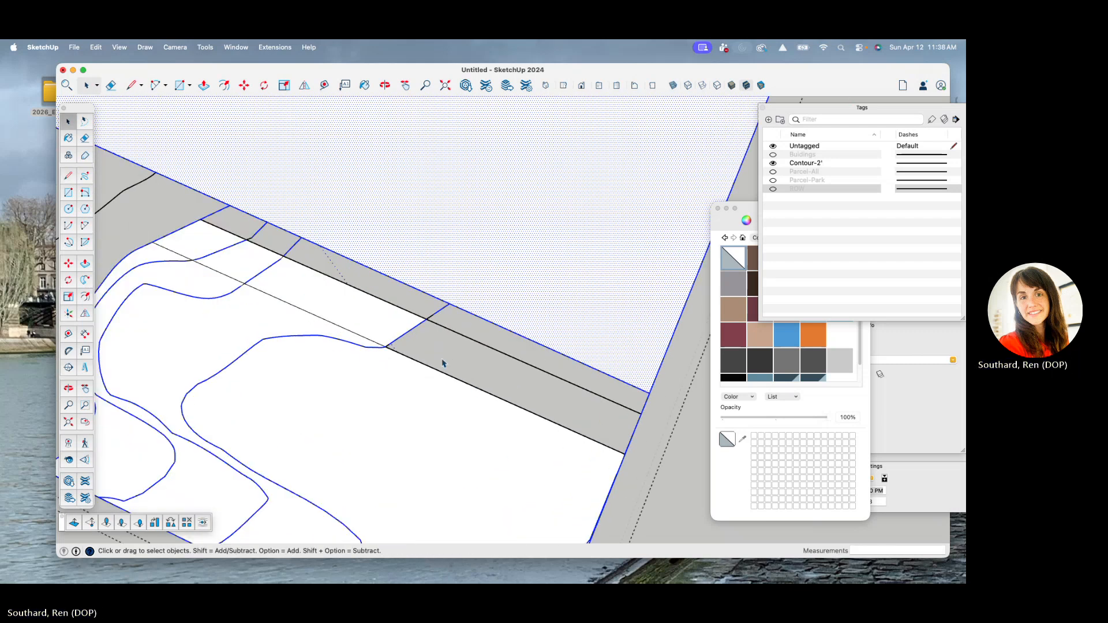
{"action": "scroll", "coordinate": [190, 242], "scroll_direction": "down", "scroll_amount": 3}
{"action": "scroll", "coordinate": [181, 246], "scroll_direction": "up", "scroll_amount": 3}
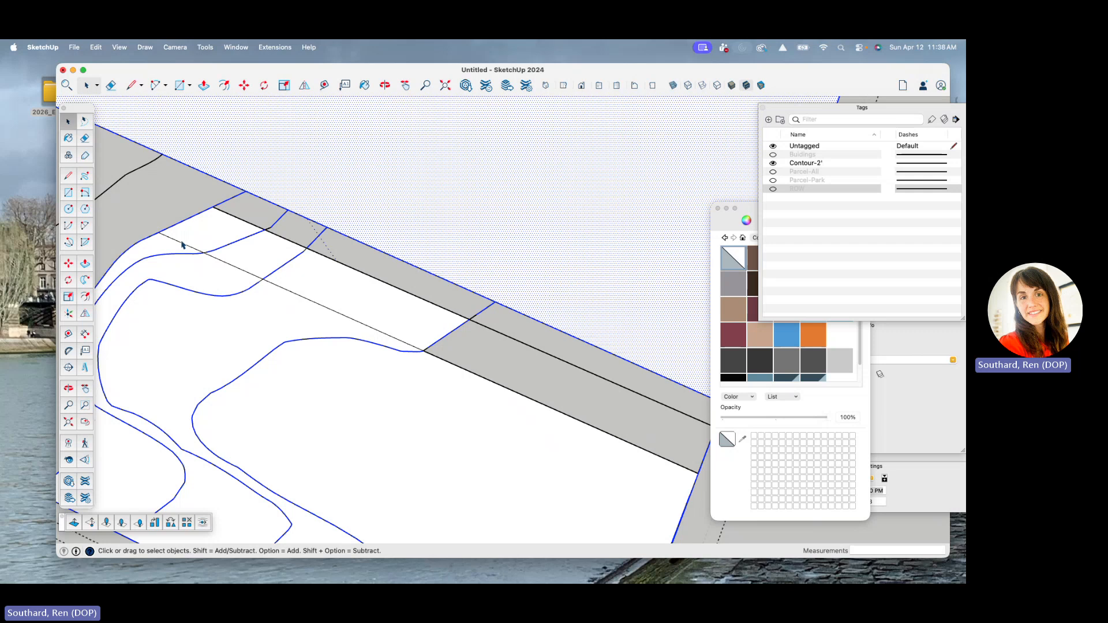
{"action": "key", "text": "e"}
{"action": "key", "text": "Escape"}
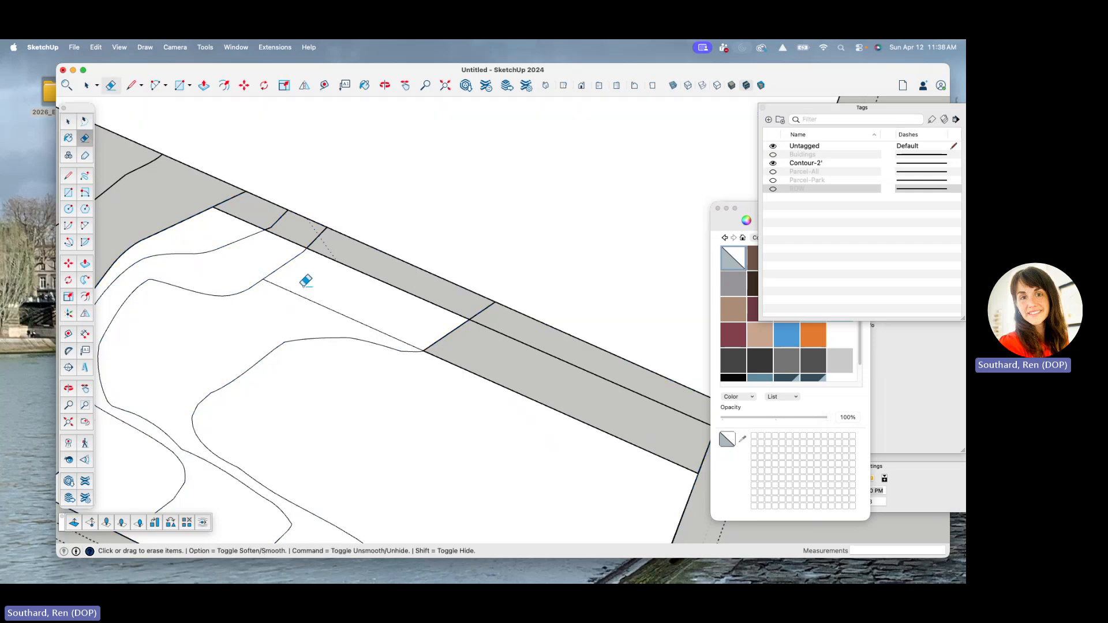
- Draw a cross line about 35' 6" long from the first test line to the outer edge of the unfilled strip
{"action": "scroll", "coordinate": [300, 282], "scroll_direction": "down", "scroll_amount": 2}
{"action": "scroll", "coordinate": [439, 348], "scroll_direction": "up", "scroll_amount": 4}
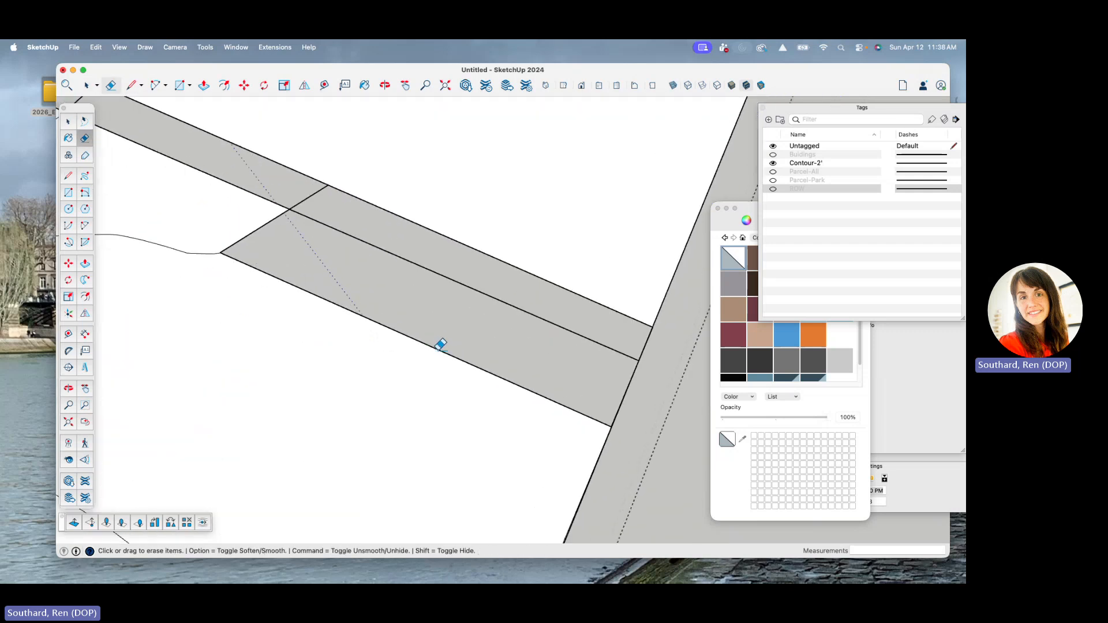
{"action": "key", "text": "l"}
{"action": "left_click", "coordinate": [440, 349]}
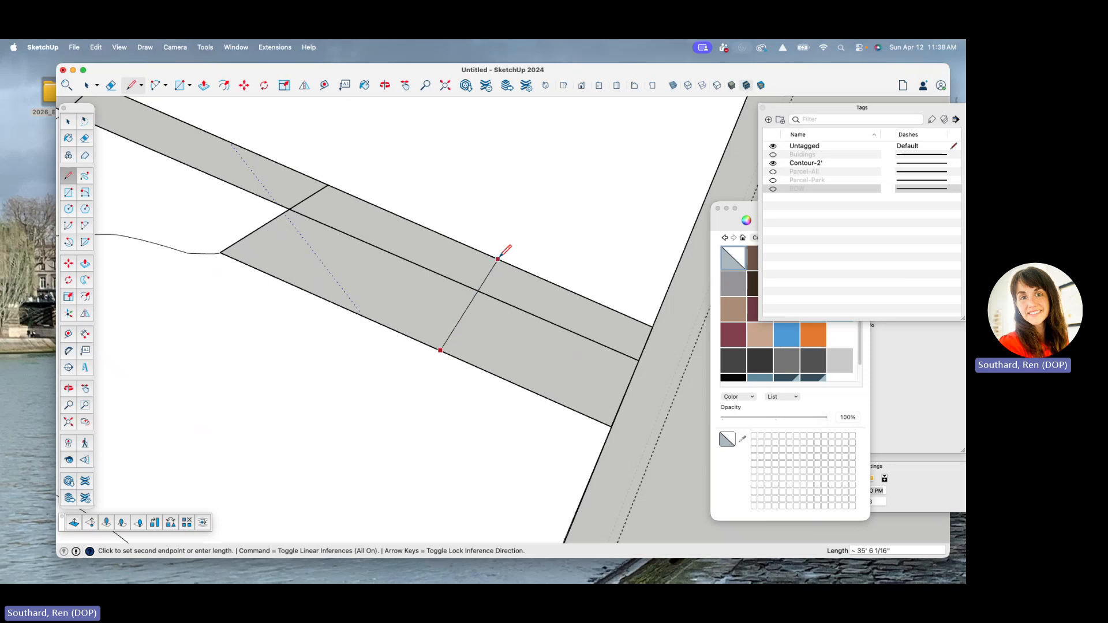
{"action": "left_click", "coordinate": [497, 259]}
- Erase the rest of the first test line and the part of the cross line extending beyond the strip
{"action": "scroll", "coordinate": [580, 372], "scroll_direction": "down", "scroll_amount": 2}
{"action": "scroll", "coordinate": [573, 388], "scroll_direction": "down", "scroll_amount": 1}
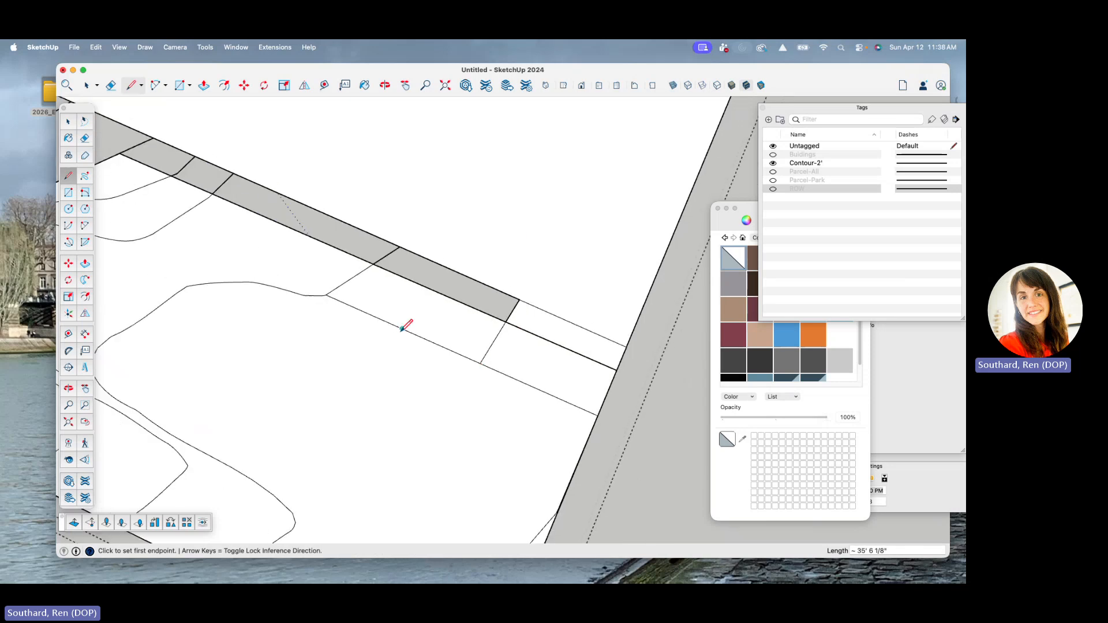
{"action": "key", "text": "e"}
{"action": "left_click", "coordinate": [411, 331]}
{"action": "left_click_drag", "start_coordinate": [485, 347], "coordinate": [577, 403]}
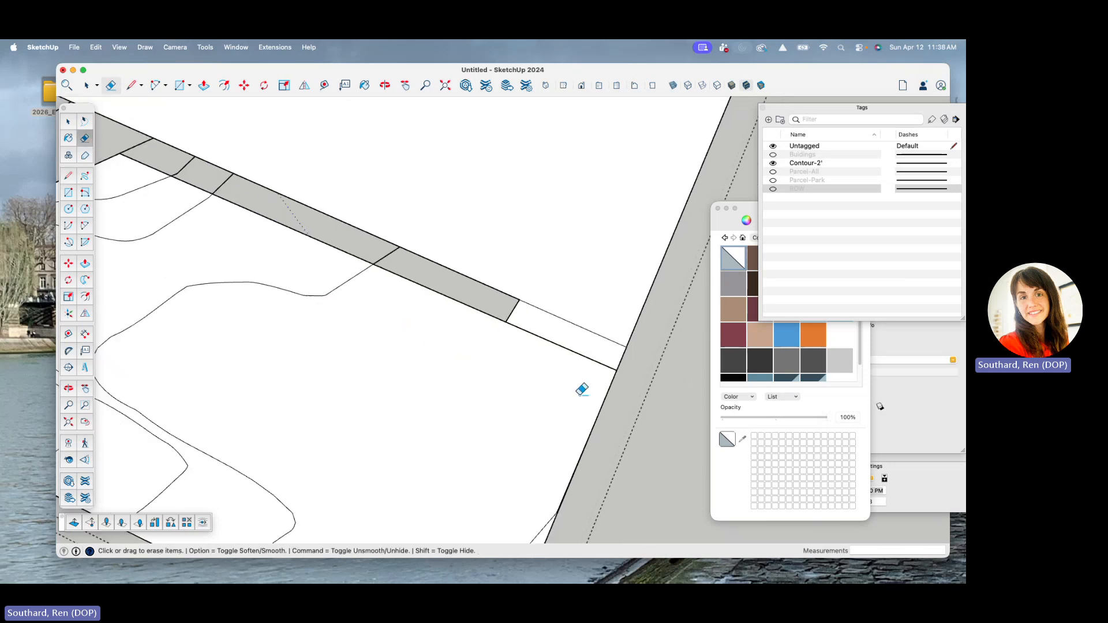
- Draw a cross line about 12' 10" long over the unfilled strip, between the lowest looping contour and the existing cross line
{"action": "scroll", "coordinate": [607, 366], "scroll_direction": "up", "scroll_amount": 1}
{"action": "scroll", "coordinate": [560, 351], "scroll_direction": "up", "scroll_amount": 3}
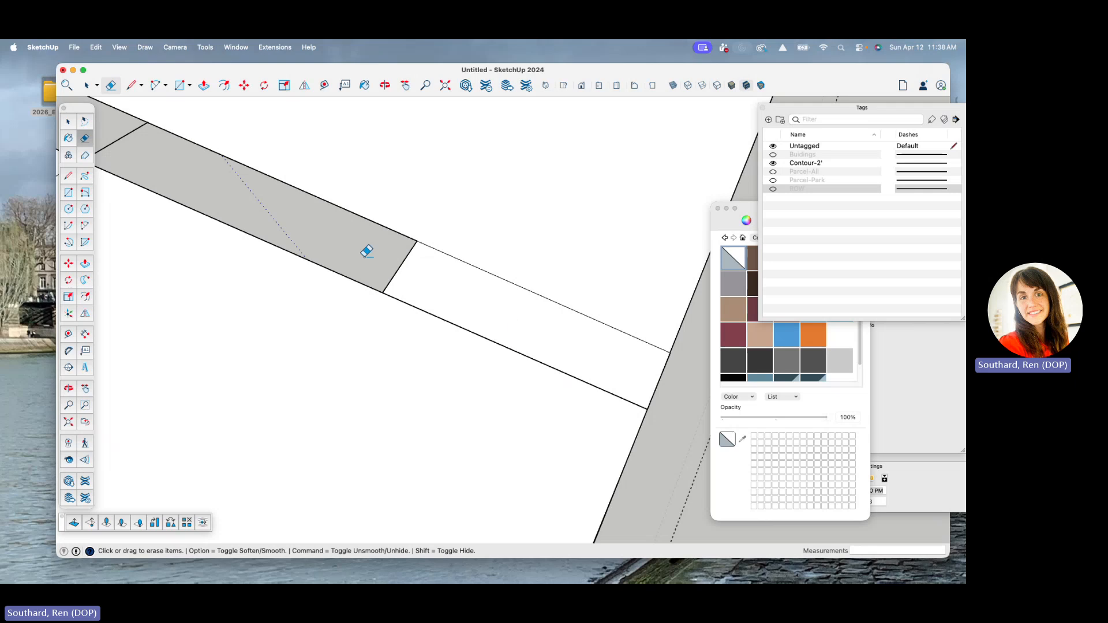
{"action": "mouse_move", "coordinate": [344, 243]}
{"action": "middle_mouse_down"}
{"action": "mouse_move", "coordinate": [396, 265]}
{"action": "mouse_move", "coordinate": [386, 238]}
{"action": "mouse_move", "coordinate": [458, 325]}
{"action": "middle_mouse_up"}
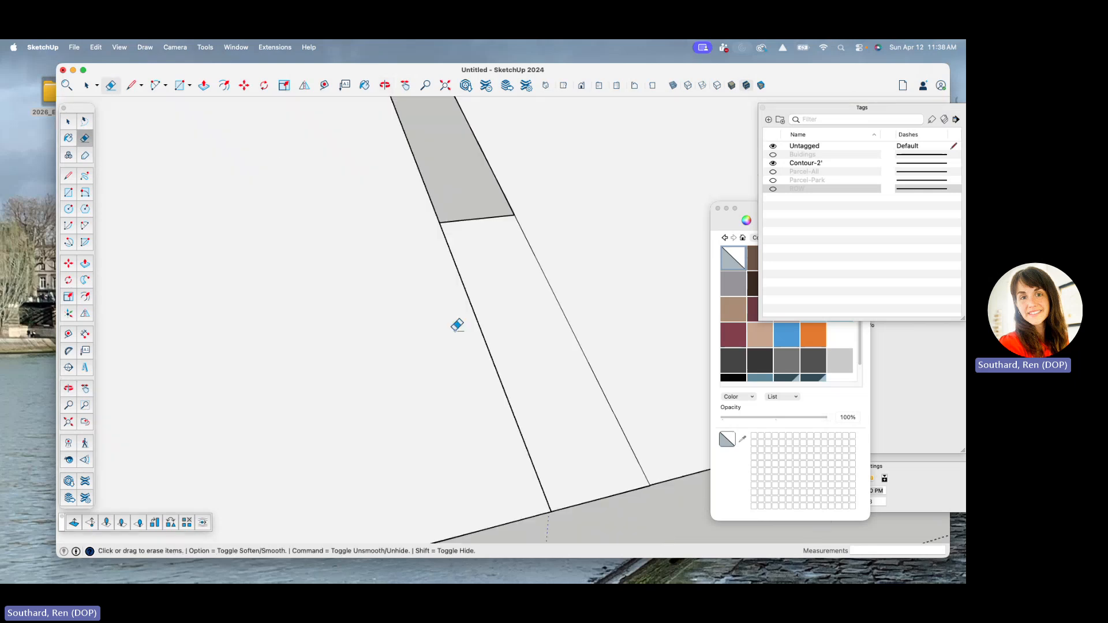
{"action": "scroll", "coordinate": [513, 371], "scroll_direction": "down", "scroll_amount": 3}
{"action": "scroll", "coordinate": [451, 215], "scroll_direction": "up", "scroll_amount": 5}
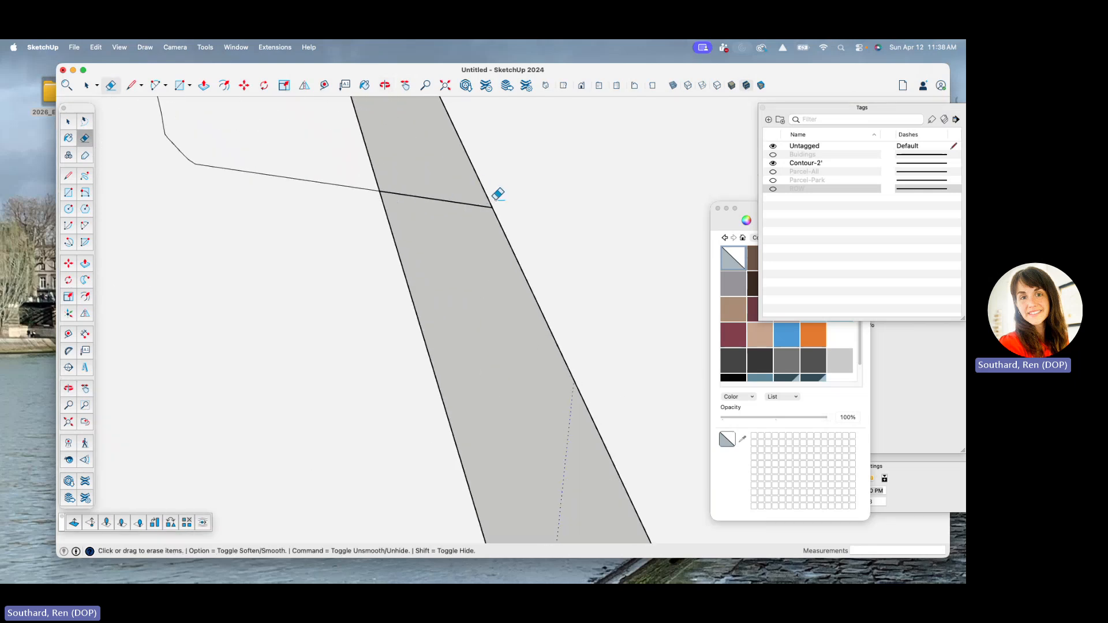
{"action": "scroll", "coordinate": [500, 202], "scroll_direction": "down", "scroll_amount": 5}
{"action": "key", "text": "l"}
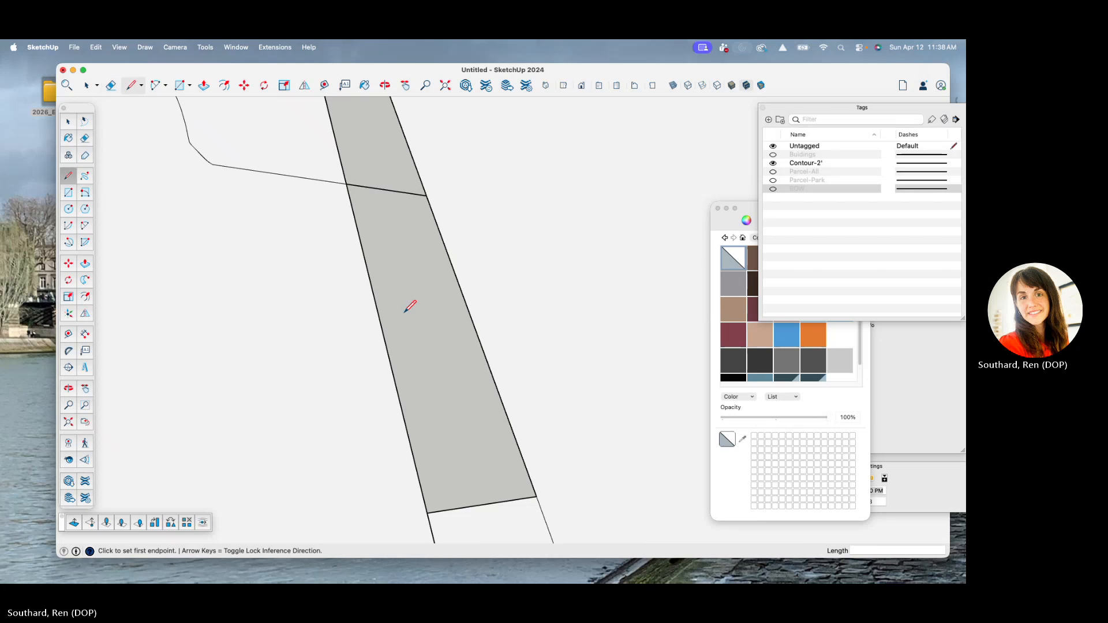
{"action": "left_click", "coordinate": [374, 294]}
{"action": "left_click", "coordinate": [456, 278]}
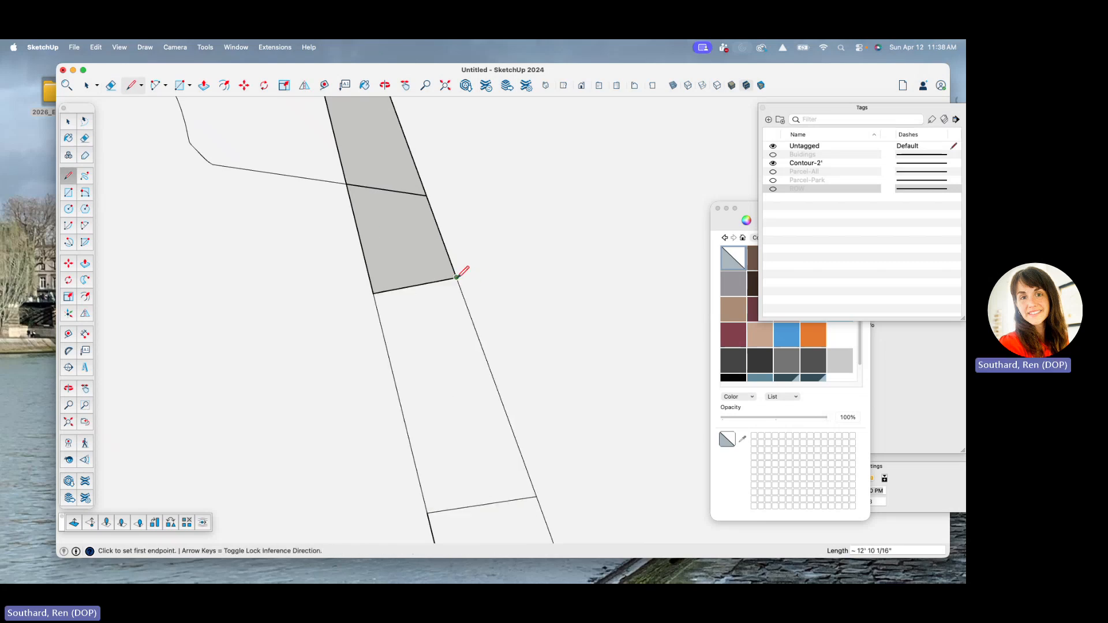
- Divide the remaining unfilled strip with another cross line just beyond the lowest looping contour
{"action": "scroll", "coordinate": [385, 250], "scroll_direction": "down", "scroll_amount": 3}
{"action": "left_click", "coordinate": [367, 240]}
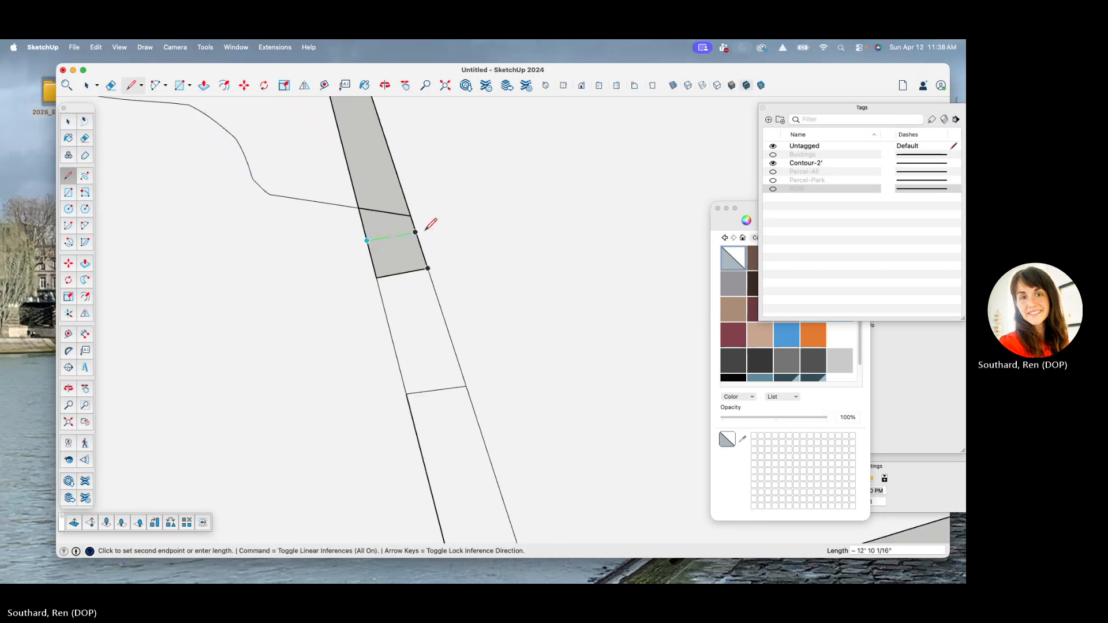
{"action": "left_click", "coordinate": [417, 233]}
{"action": "scroll", "coordinate": [326, 238], "scroll_direction": "down", "scroll_amount": 5}
{"action": "key", "text": "space"}
- Erase the small end contour's last segment and the overlapping edge where it meets the end boundary
{"action": "scroll", "coordinate": [374, 319], "scroll_direction": "up", "scroll_amount": 4}
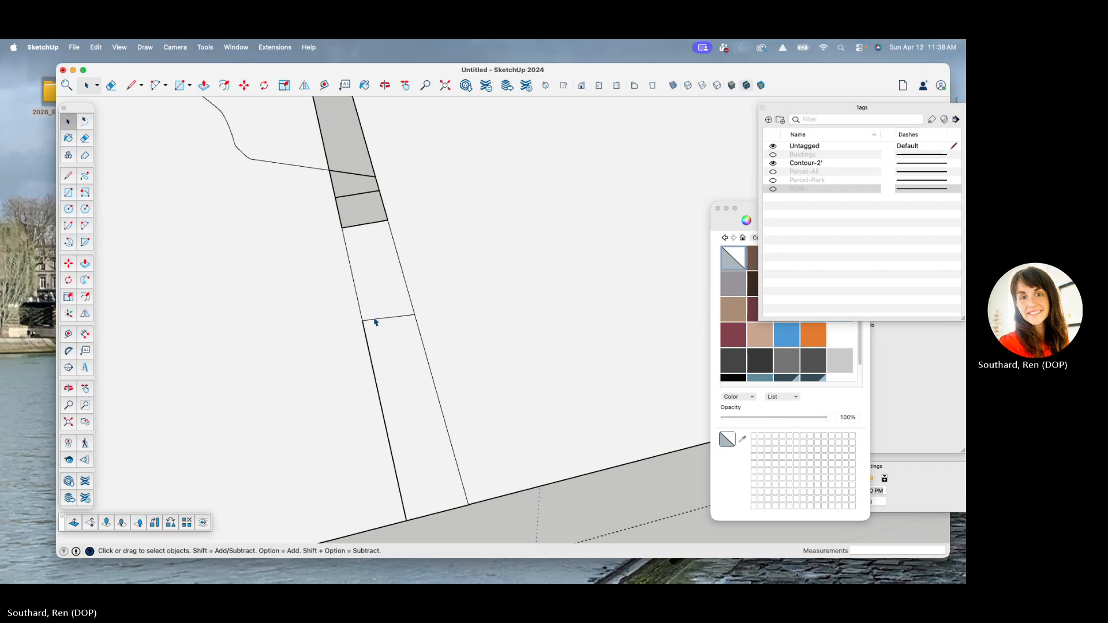
{"action": "scroll", "coordinate": [360, 323], "scroll_direction": "down", "scroll_amount": 2}
{"action": "scroll", "coordinate": [370, 359], "scroll_direction": "down", "scroll_amount": 2}
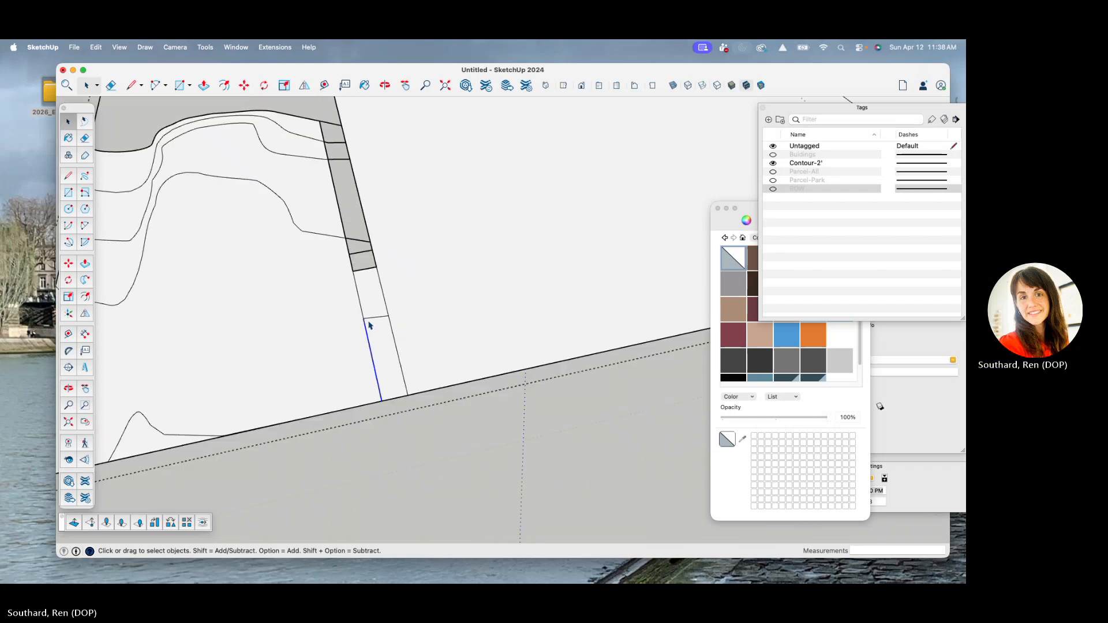
{"action": "scroll", "coordinate": [242, 428], "scroll_direction": "up", "scroll_amount": 5}
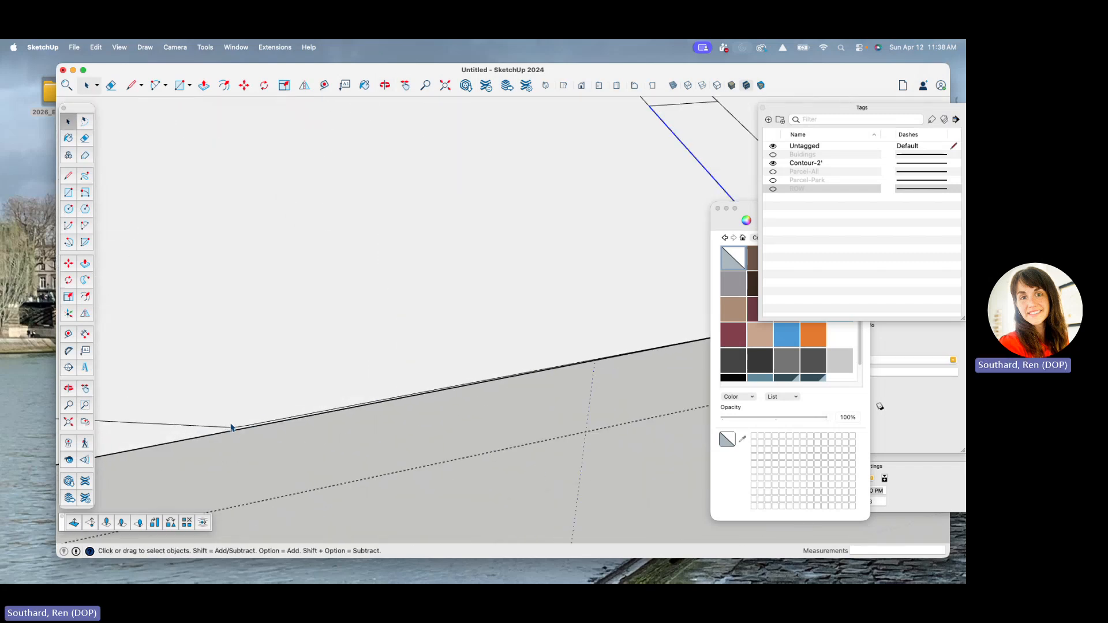
{"action": "scroll", "coordinate": [231, 428], "scroll_direction": "up", "scroll_amount": 1}
{"action": "key", "text": "e"}
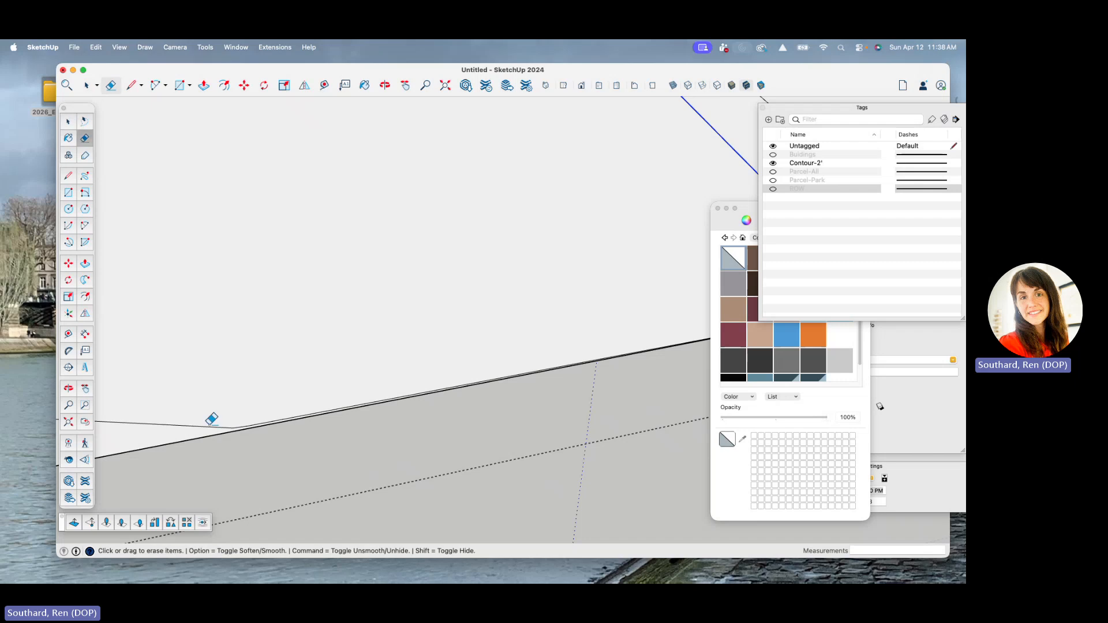
{"action": "left_click", "coordinate": [256, 418]}
{"action": "scroll", "coordinate": [277, 408], "scroll_direction": "down", "scroll_amount": 5}
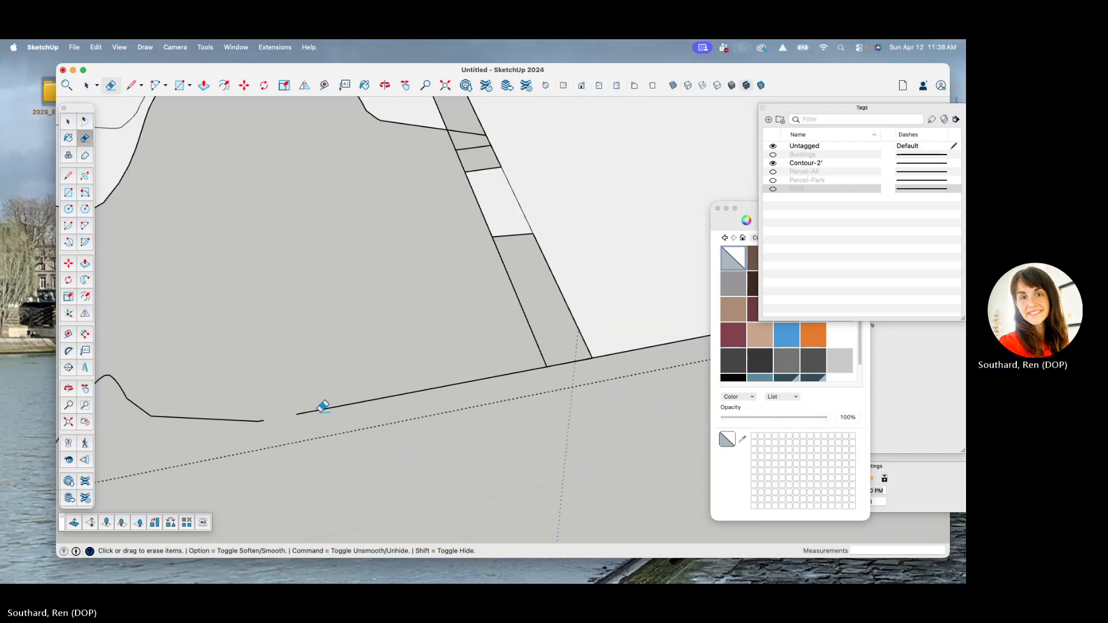
- Erase the remaining end boundary pieces up to the strip's corner, along with the test line's end segment
{"action": "scroll", "coordinate": [323, 407], "scroll_direction": "down", "scroll_amount": 3}
{"action": "scroll", "coordinate": [302, 413], "scroll_direction": "up", "scroll_amount": 3}
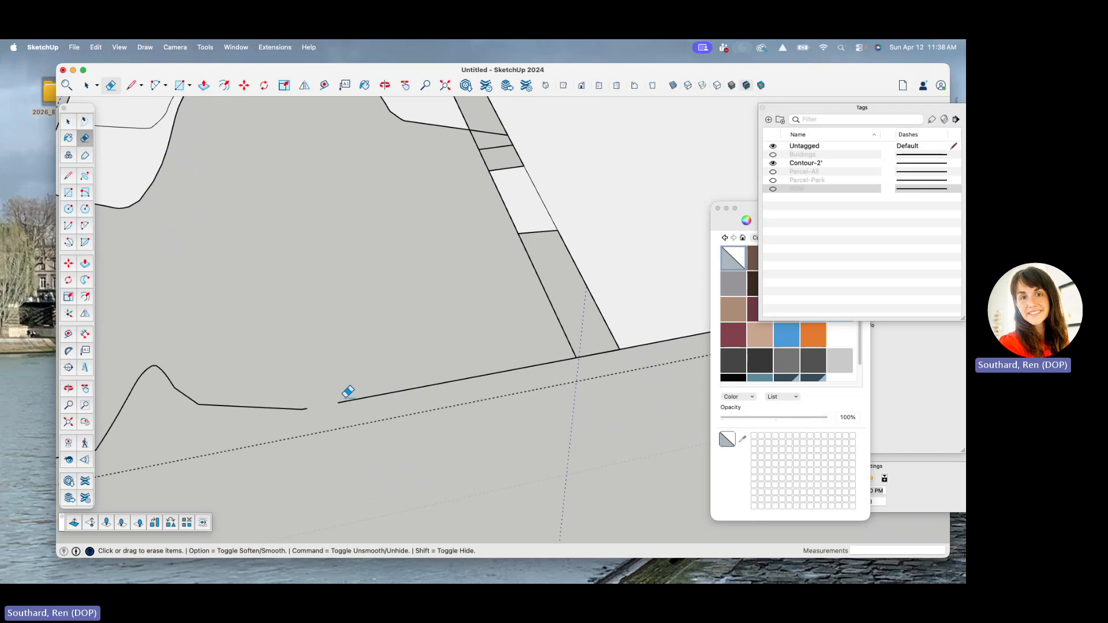
{"action": "left_click_drag", "start_coordinate": [512, 347], "coordinate": [568, 366]}
{"action": "left_click", "coordinate": [579, 355]}
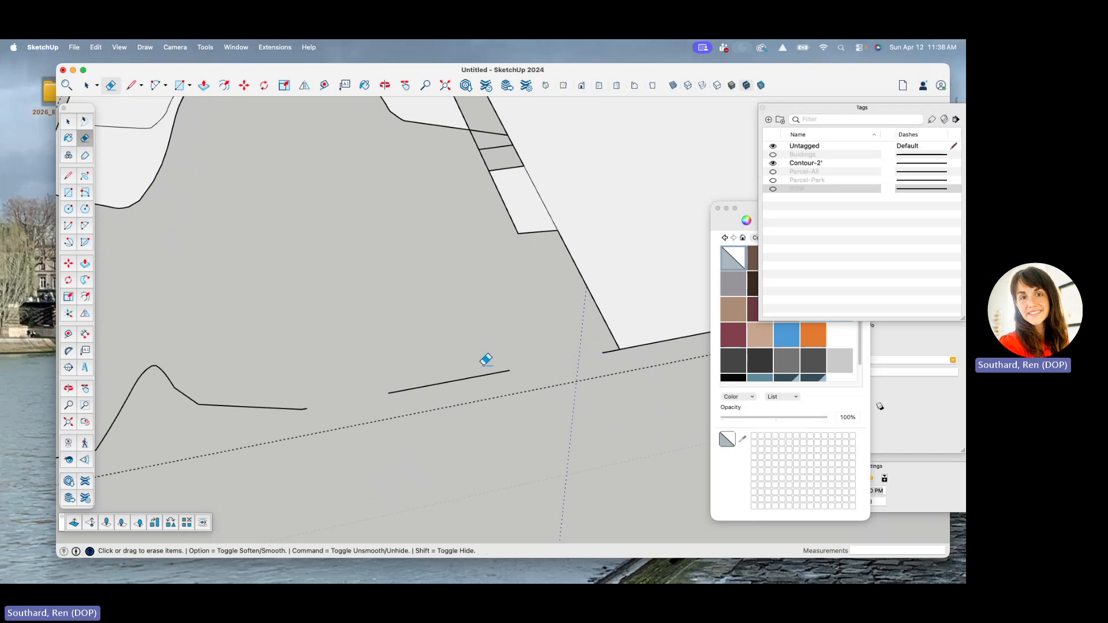
{"action": "left_click", "coordinate": [469, 381]}
{"action": "left_click_drag", "start_coordinate": [457, 372], "coordinate": [595, 333]}
- Redraw the end boundary with a line about 127' 1" long from the small contour's foot to the strip's outer corner
{"action": "mouse_move", "coordinate": [610, 339]}
{"action": "middle_mouse_down"}
{"action": "mouse_move", "coordinate": [559, 297]}
{"action": "mouse_move", "coordinate": [433, 349]}
{"action": "mouse_move", "coordinate": [458, 346]}
{"action": "mouse_move", "coordinate": [299, 371]}
{"action": "middle_mouse_up"}
{"action": "key", "text": "l"}
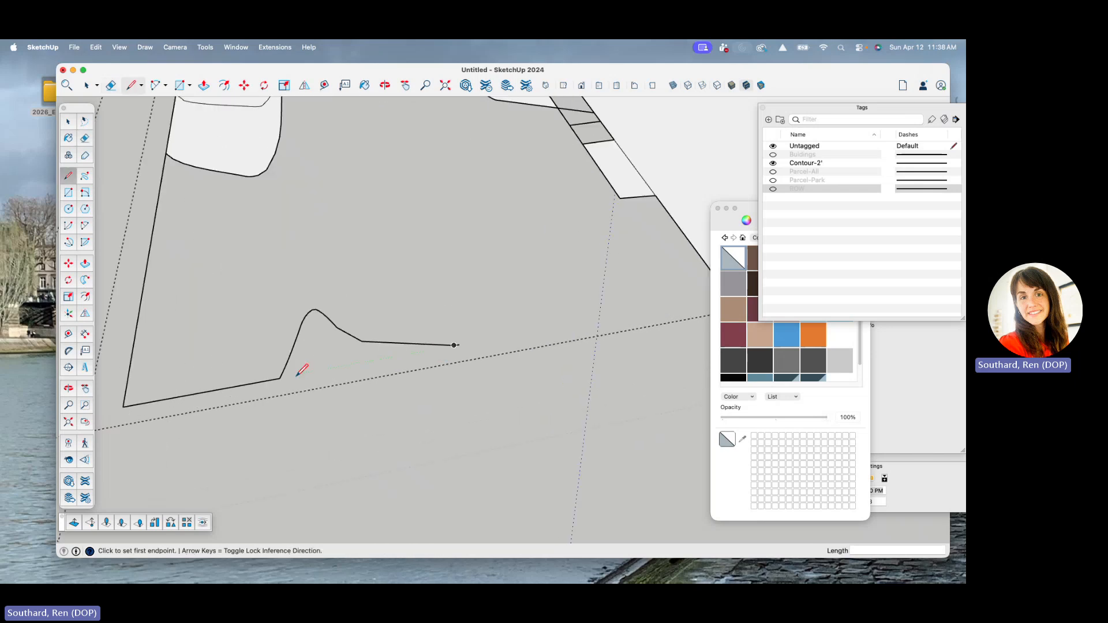
{"action": "left_click", "coordinate": [281, 379]}
{"action": "scroll", "coordinate": [283, 375], "scroll_direction": "down", "scroll_amount": 2}
{"action": "left_click", "coordinate": [578, 323]}
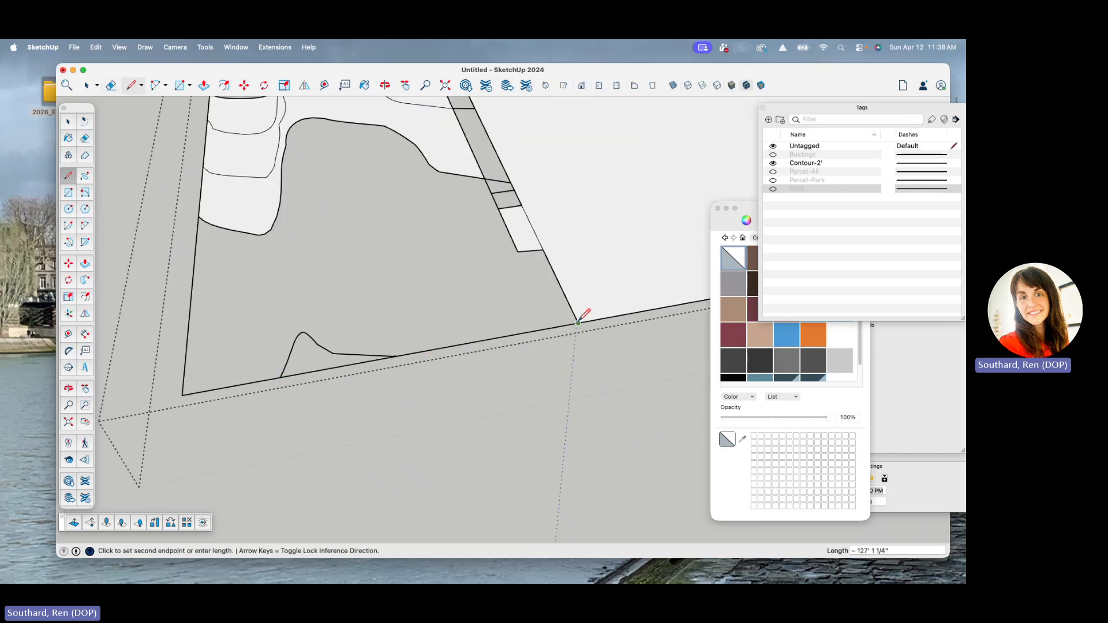
- Replace the small end contour's last segment with a line about 2' 6" long that meets the end boundary
{"action": "key", "text": "space"}
{"action": "scroll", "coordinate": [381, 353], "scroll_direction": "up", "scroll_amount": 5}
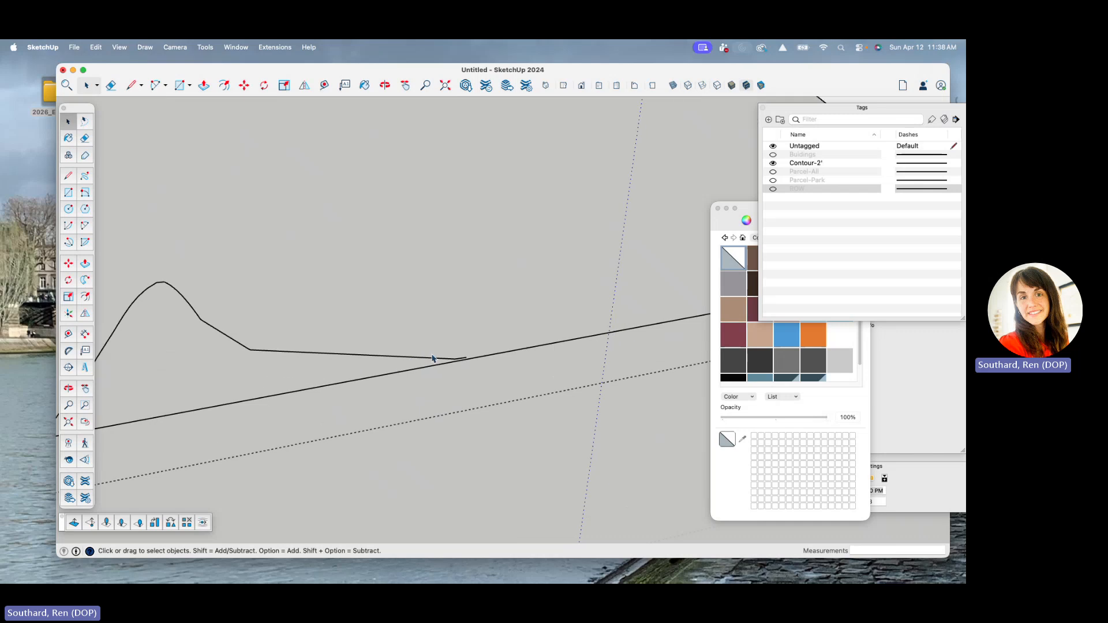
{"action": "scroll", "coordinate": [447, 363], "scroll_direction": "up", "scroll_amount": 2}
{"action": "key", "text": "e"}
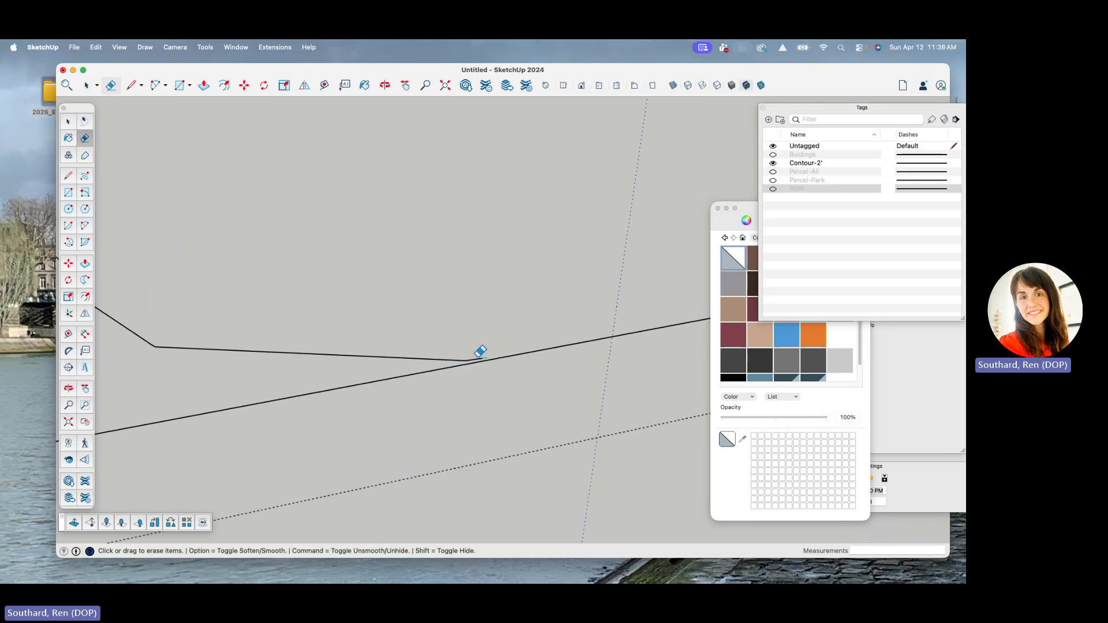
{"action": "scroll", "coordinate": [450, 352], "scroll_direction": "down", "scroll_amount": 2}
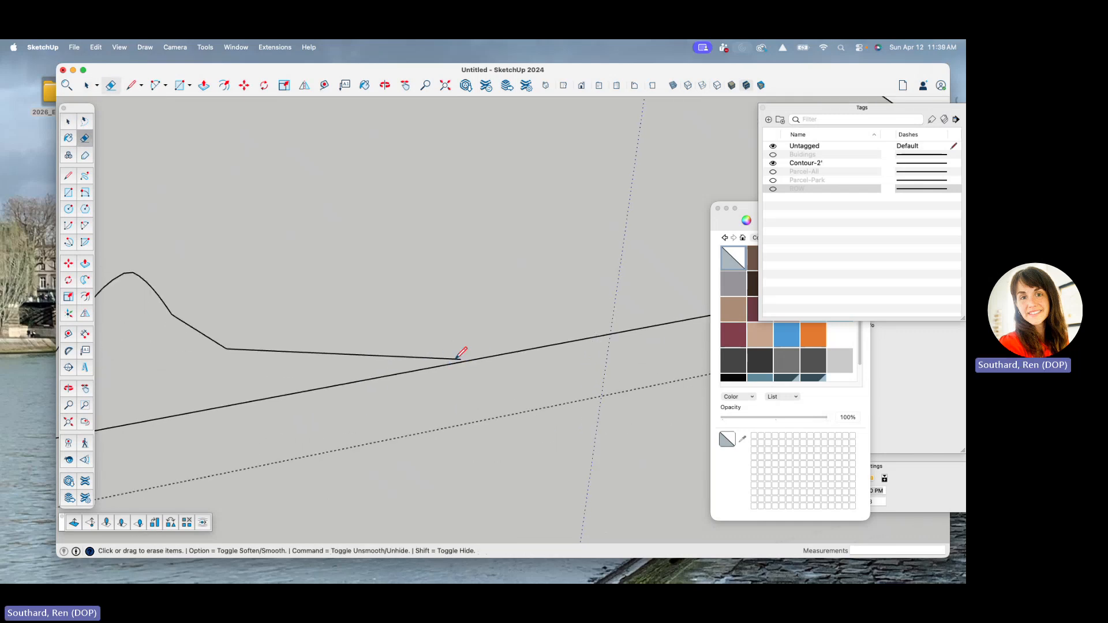
{"action": "key", "text": "l"}
{"action": "scroll", "coordinate": [459, 359], "scroll_direction": "up", "scroll_amount": 4}
{"action": "left_click", "coordinate": [461, 360]}
{"action": "left_click", "coordinate": [504, 355]}
{"action": "scroll", "coordinate": [467, 360], "scroll_direction": "down", "scroll_amount": 5}
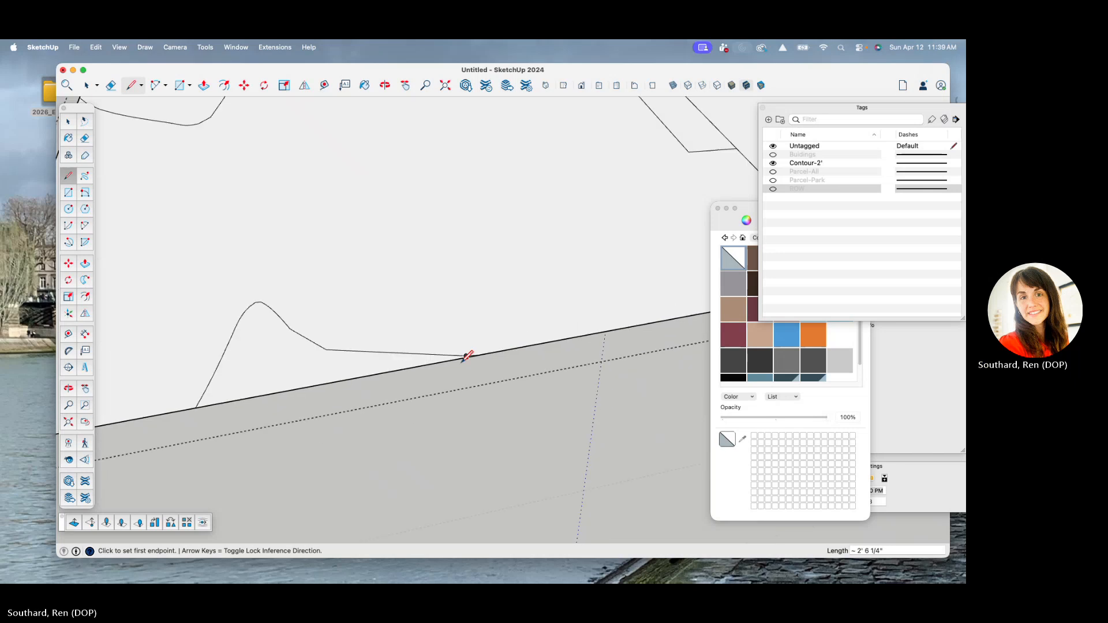
{"action": "scroll", "coordinate": [396, 321], "scroll_direction": "down", "scroll_amount": 6}
{"action": "mouse_move", "coordinate": [358, 304]}
{"action": "middle_mouse_down"}
{"action": "mouse_move", "coordinate": [413, 277]}
{"action": "mouse_move", "coordinate": [363, 315]}
{"action": "middle_mouse_up"}
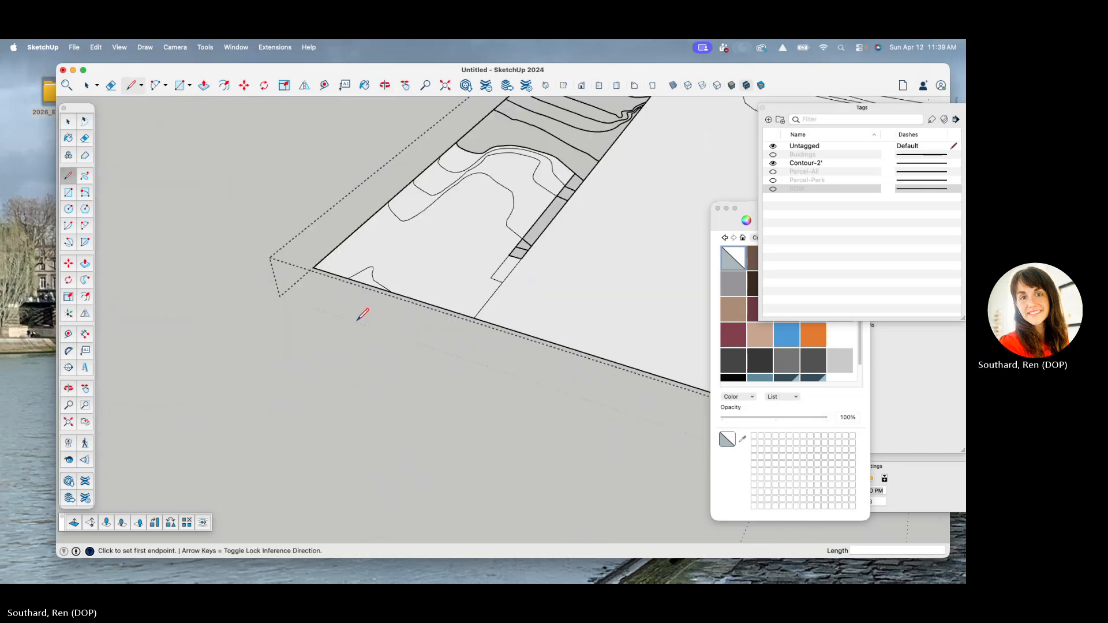
{"action": "scroll", "coordinate": [493, 339], "scroll_direction": "down", "scroll_amount": 2}
{"action": "scroll", "coordinate": [435, 246], "scroll_direction": "down", "scroll_amount": 2}
{"action": "scroll", "coordinate": [504, 190], "scroll_direction": "up", "scroll_amount": 6}
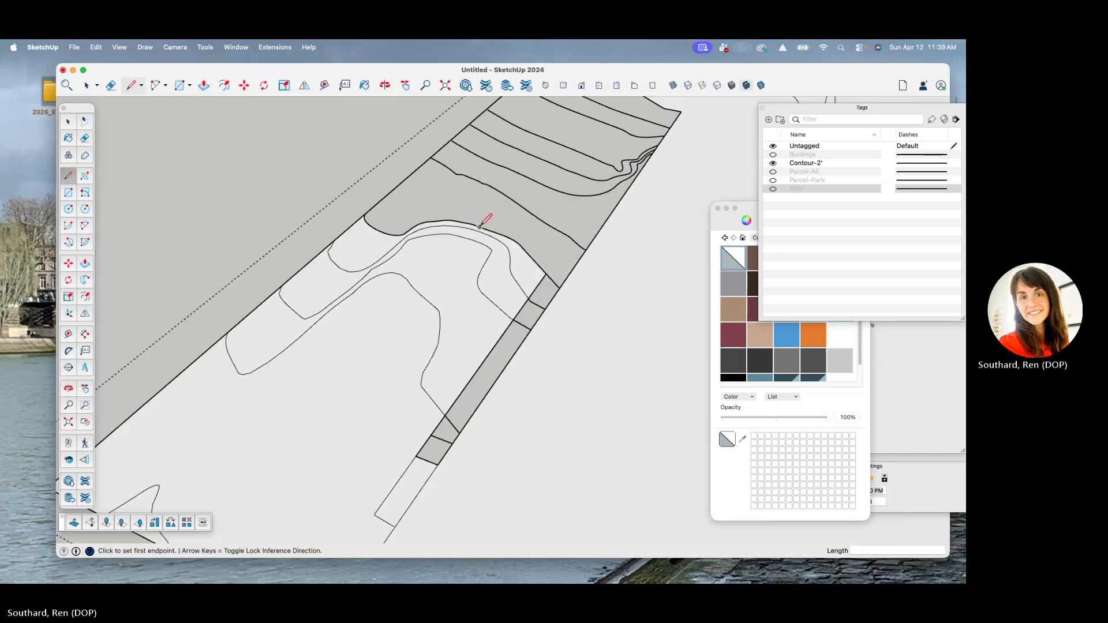
{"action": "left_click", "coordinate": [480, 226]}
{"action": "scroll", "coordinate": [488, 230], "scroll_direction": "down", "scroll_amount": 2}
{"action": "middle_click_drag", "start_coordinate": [488, 230], "coordinate": [557, 148]}
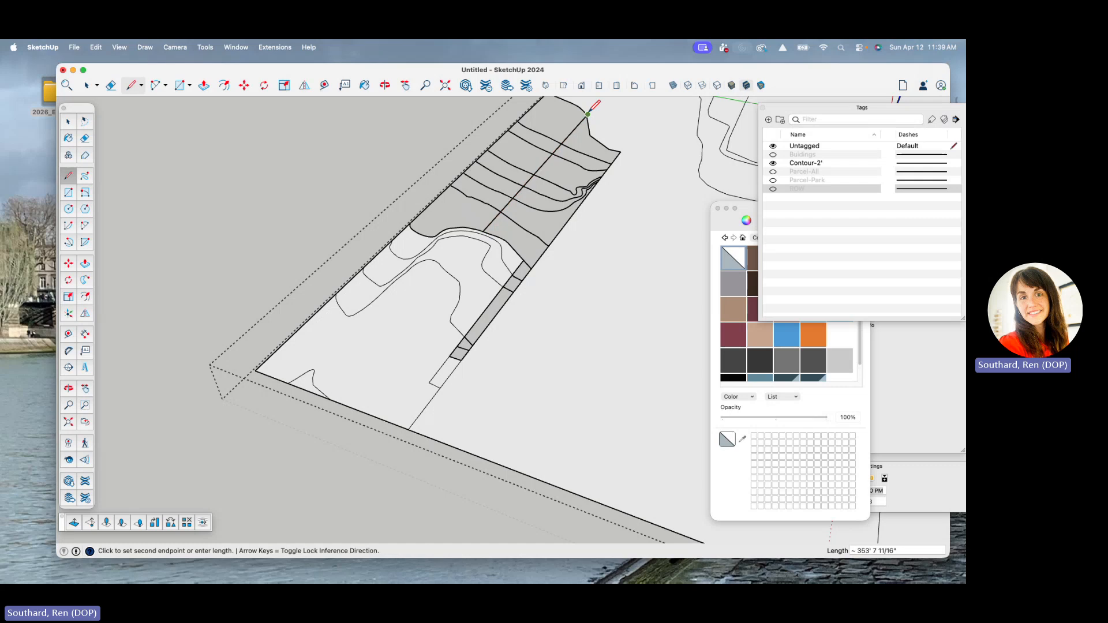
{"action": "key", "text": "space"}
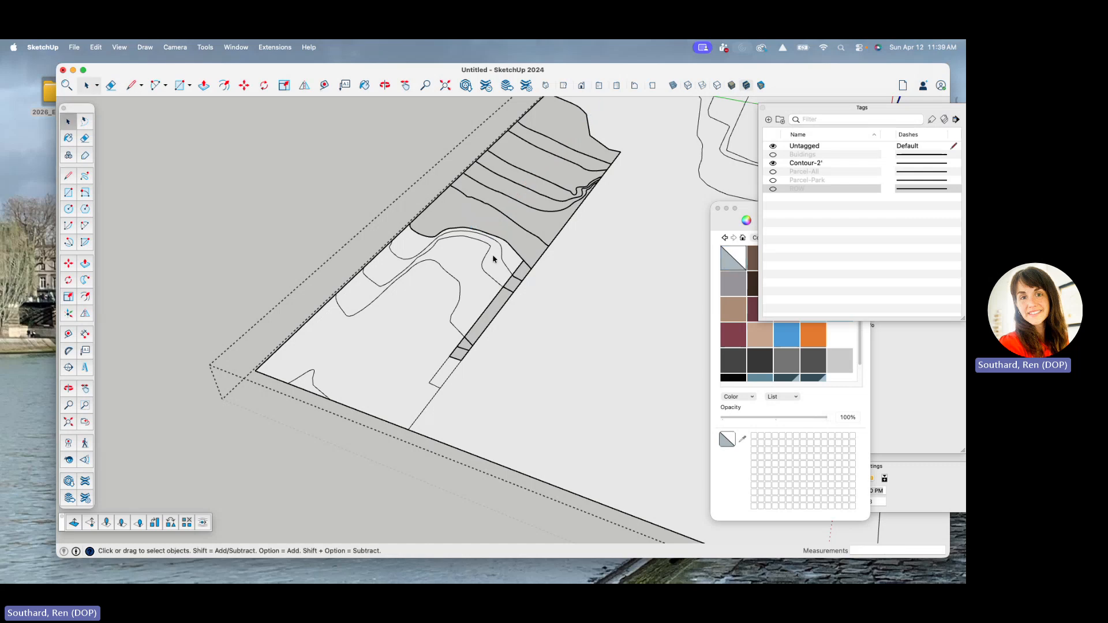
- Erase the outermost test cross line with its adjoining inner line piece, and the first cross line past the lowest looping contour
{"action": "middle_click_drag", "start_coordinate": [493, 259], "coordinate": [687, 277]}
{"action": "scroll", "coordinate": [495, 379], "scroll_direction": "up", "scroll_amount": 5}
{"action": "middle_click_drag", "start_coordinate": [450, 374], "coordinate": [522, 394]}
{"action": "scroll", "coordinate": [569, 479], "scroll_direction": "up", "scroll_amount": 2}
{"action": "scroll", "coordinate": [440, 271], "scroll_direction": "down", "scroll_amount": 5}
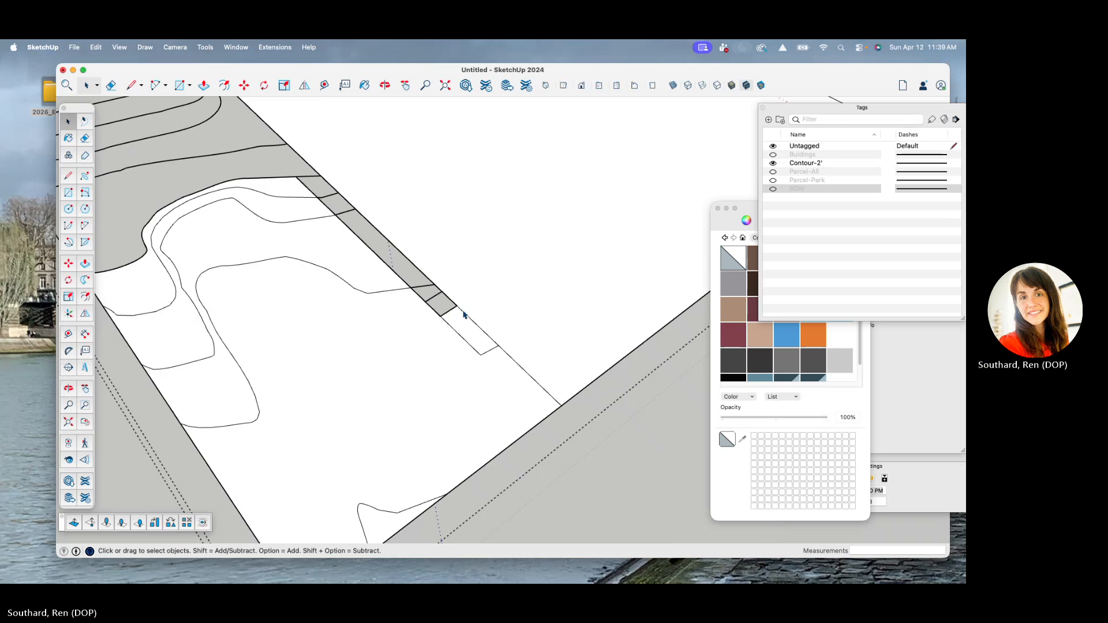
{"action": "scroll", "coordinate": [482, 363], "scroll_direction": "up", "scroll_amount": 2}
{"action": "key", "text": "e"}
{"action": "left_click", "coordinate": [479, 343]}
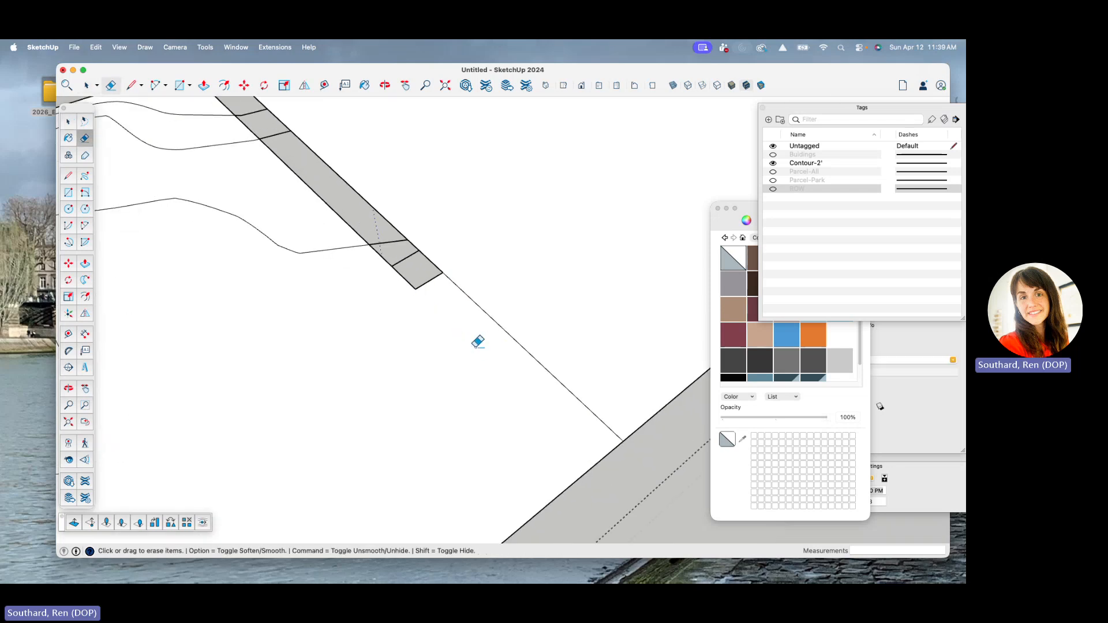
{"action": "scroll", "coordinate": [408, 242], "scroll_direction": "up", "scroll_amount": 3}
{"action": "left_click", "coordinate": [407, 247]}
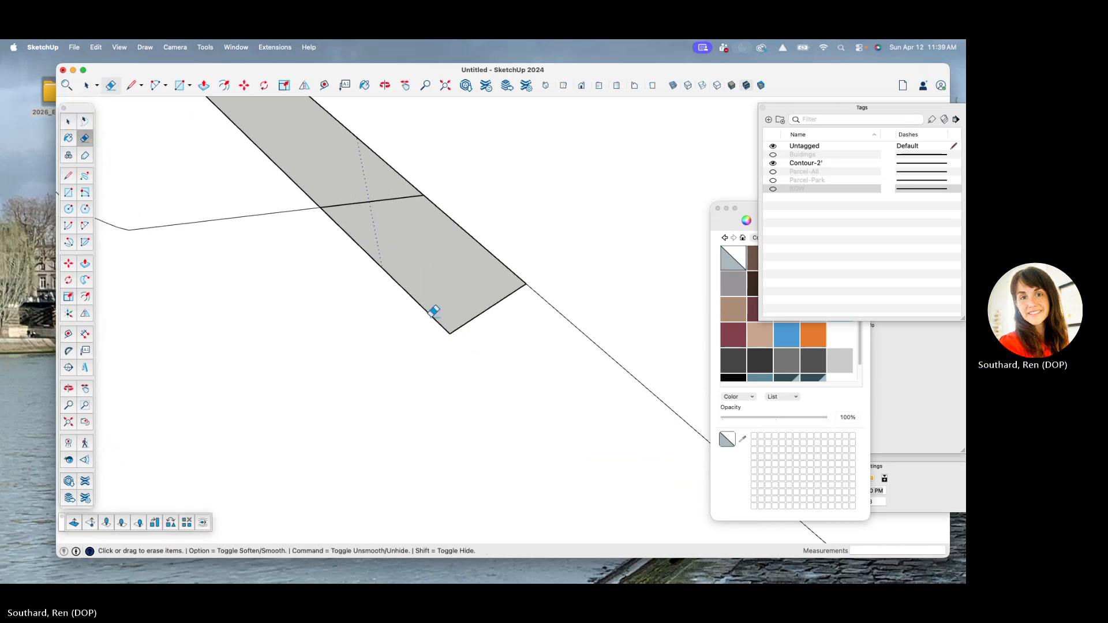
- Replace the lowest looping contour's last segment with a line about 11' 2" long to the strip's outer edge
{"action": "scroll", "coordinate": [344, 219], "scroll_direction": "up", "scroll_amount": 3}
{"action": "left_click", "coordinate": [439, 177]}
{"action": "scroll", "coordinate": [359, 209], "scroll_direction": "down", "scroll_amount": 2}
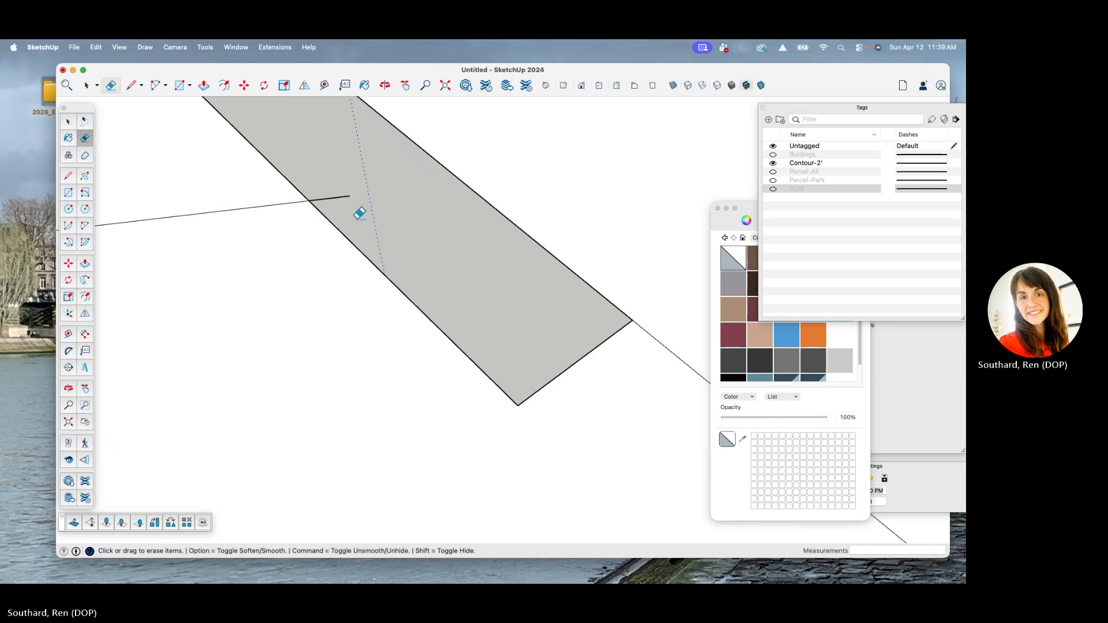
{"action": "key", "text": "l"}
{"action": "left_click", "coordinate": [351, 202]}
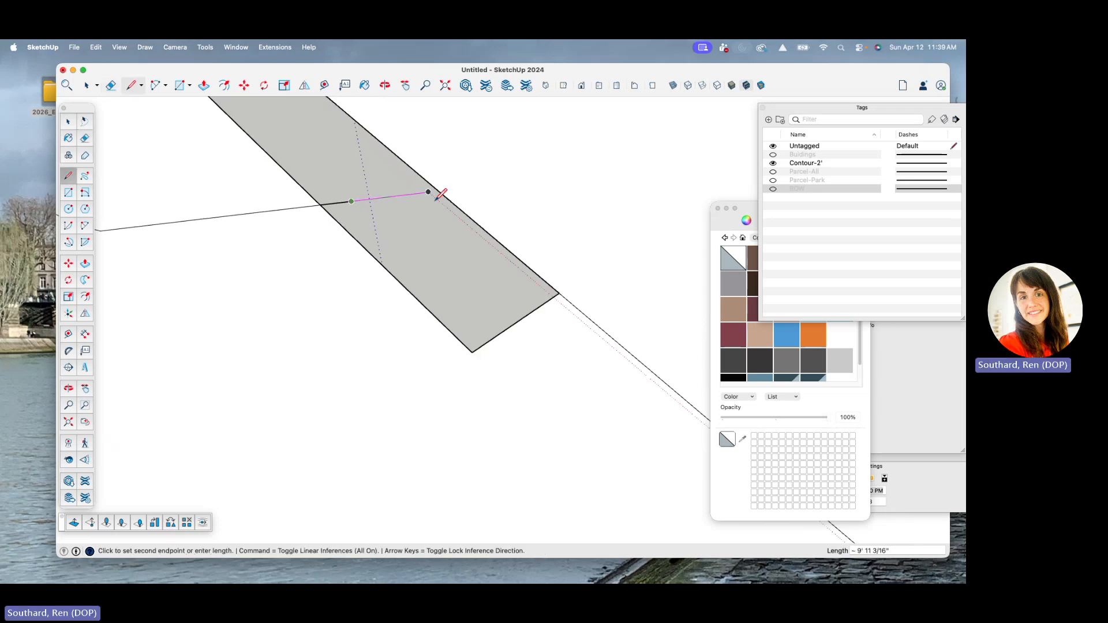
{"action": "left_click", "coordinate": [439, 191]}
- Erase the remaining cross line and inner test line piece beyond the lowest looping contour
{"action": "scroll", "coordinate": [456, 251], "scroll_direction": "down", "scroll_amount": 2}
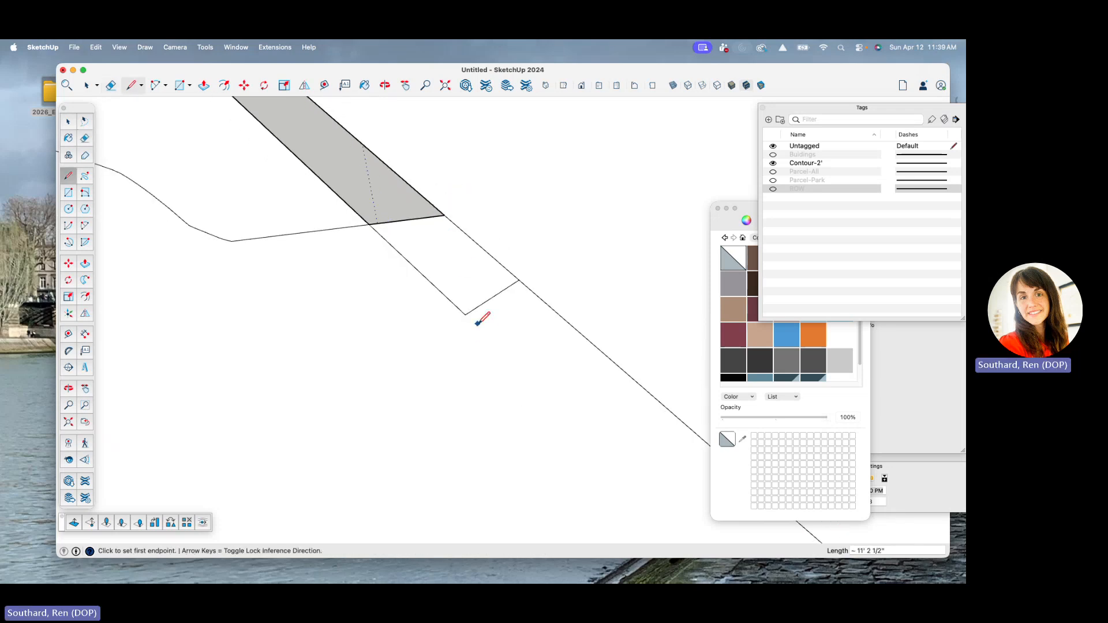
{"action": "key", "text": "e"}
{"action": "left_click_drag", "start_coordinate": [488, 317], "coordinate": [451, 311]}
- Erase the last segments of the two middle looping contours inside the narrow strip
{"action": "scroll", "coordinate": [404, 240], "scroll_direction": "up", "scroll_amount": 3}
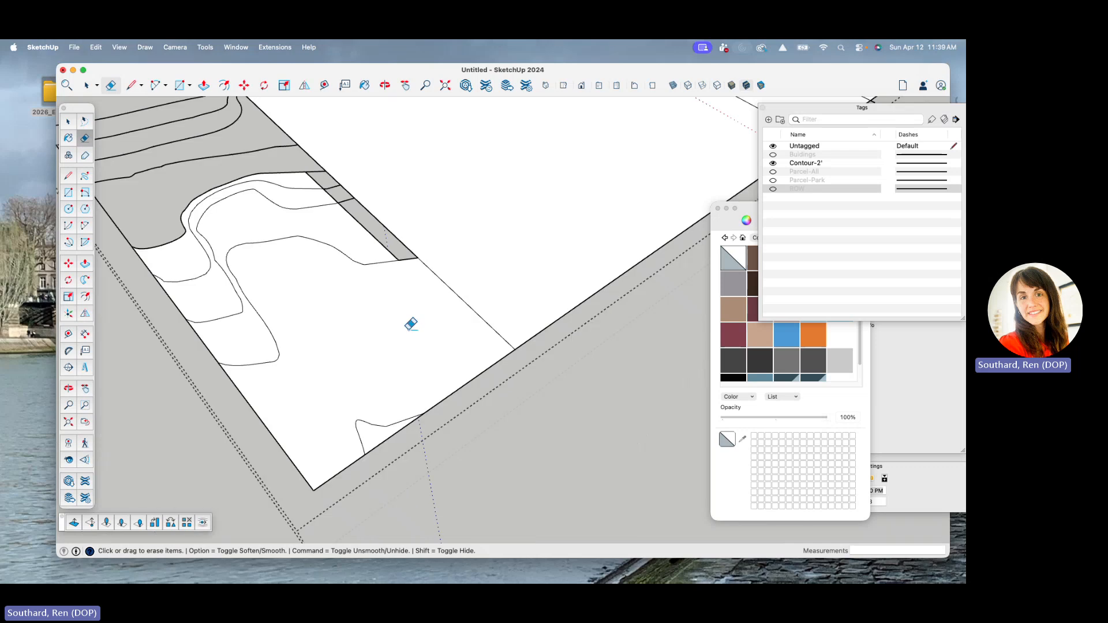
{"action": "scroll", "coordinate": [351, 179], "scroll_direction": "up", "scroll_amount": 5}
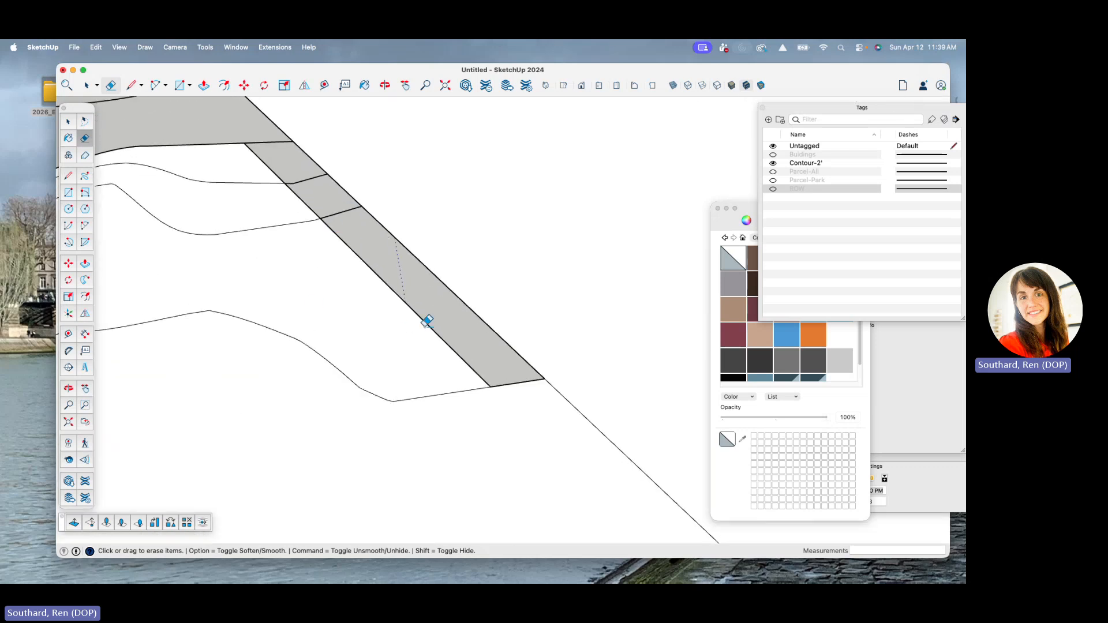
{"action": "scroll", "coordinate": [386, 224], "scroll_direction": "up", "scroll_amount": 2}
{"action": "scroll", "coordinate": [347, 203], "scroll_direction": "up", "scroll_amount": 2}
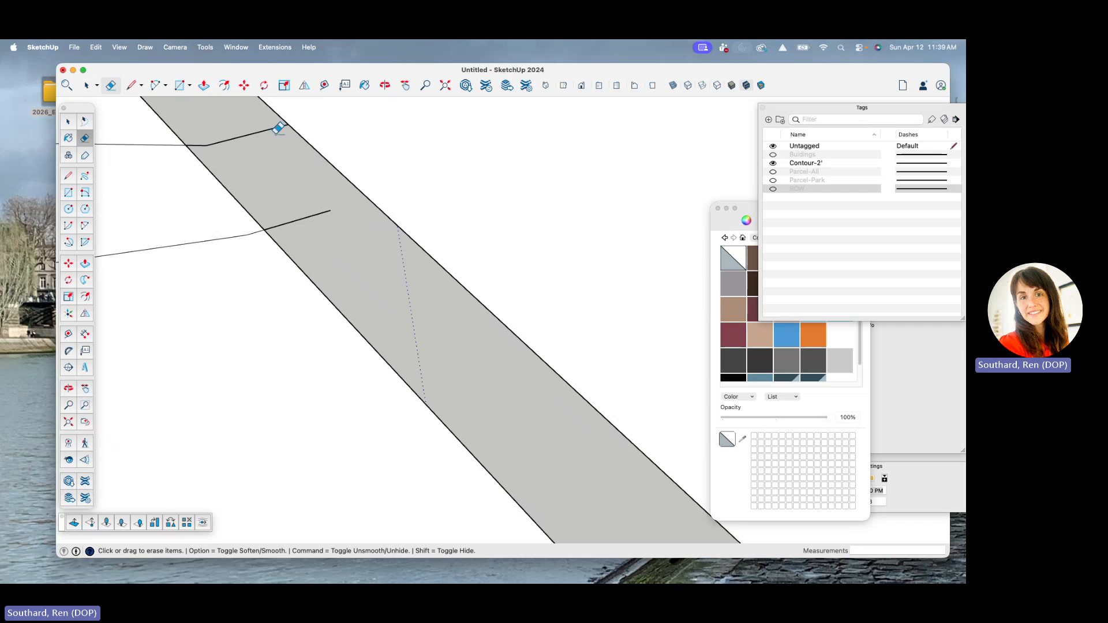
{"action": "scroll", "coordinate": [308, 212], "scroll_direction": "down", "scroll_amount": 2}
{"action": "scroll", "coordinate": [247, 129], "scroll_direction": "down", "scroll_amount": 3}
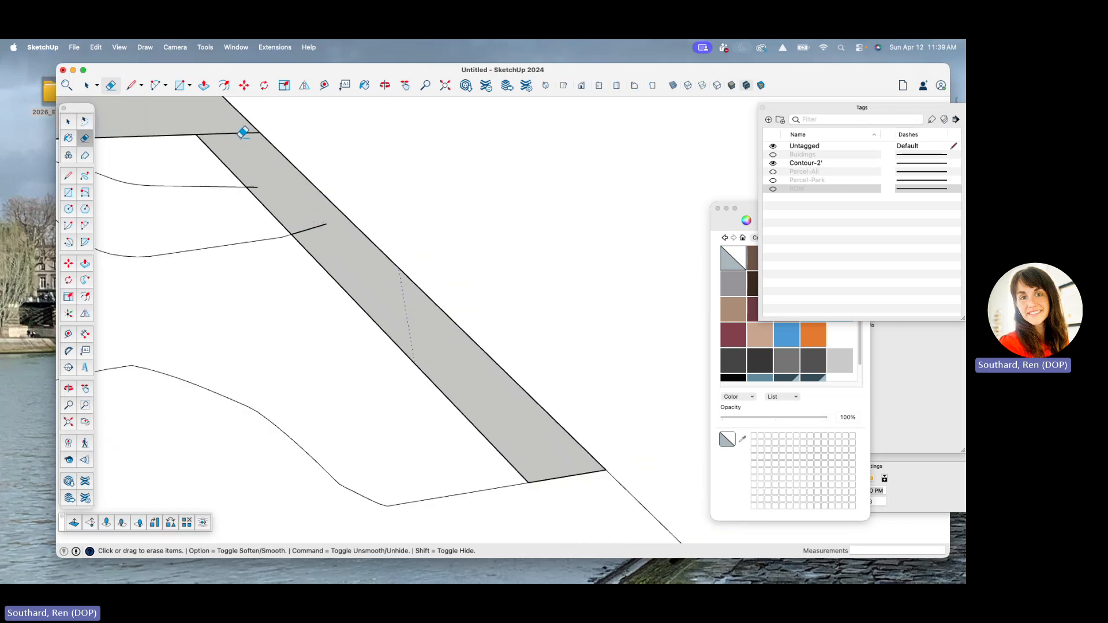
- Draw a line from the upper middle contour's open end to the strip's outer edge and end the line chain
{"action": "scroll", "coordinate": [267, 193], "scroll_direction": "up", "scroll_amount": 3}
{"action": "key", "text": "l"}
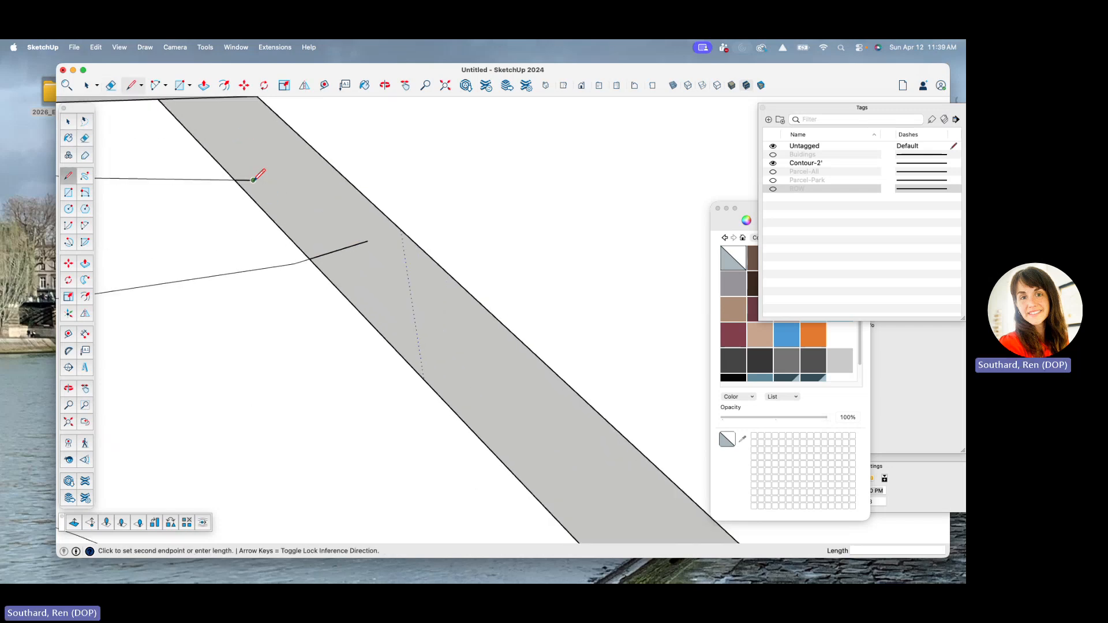
{"action": "left_click", "coordinate": [253, 180]}
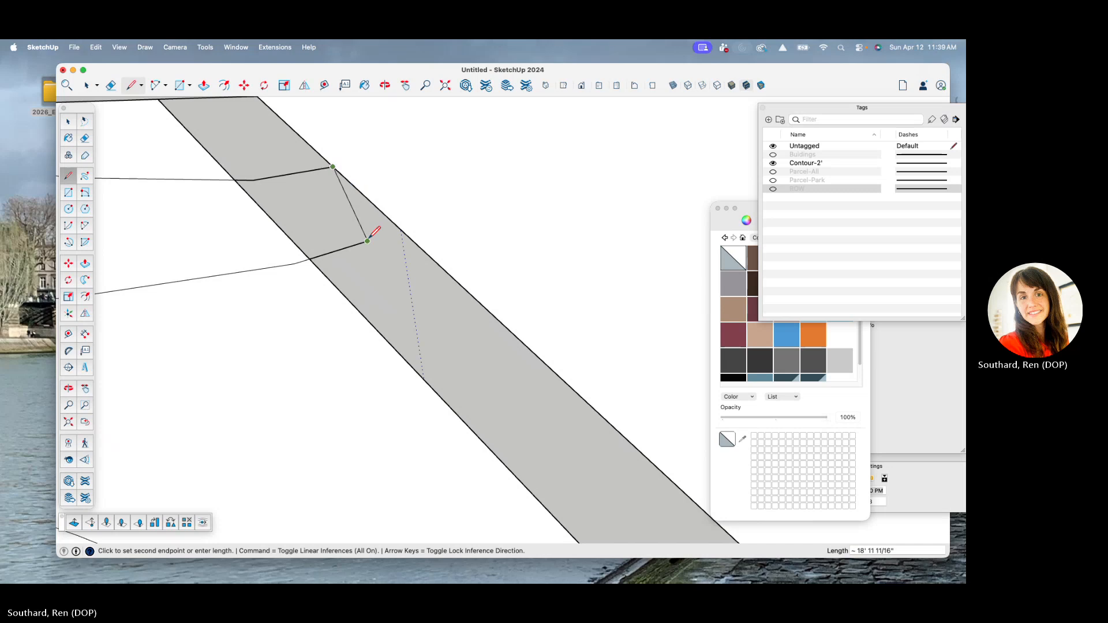
{"action": "key", "text": "Escape"}
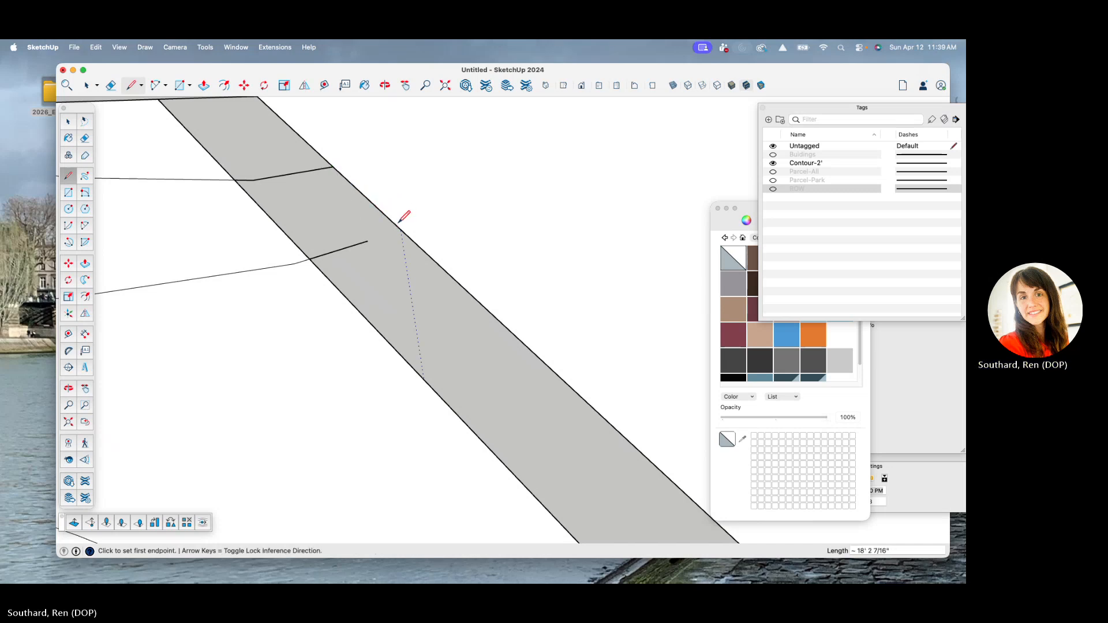
- Connect the lower middle contour to the outer edge with a line about 10' 6" long and erase the inner test line below it
{"action": "left_click", "coordinate": [368, 242]}
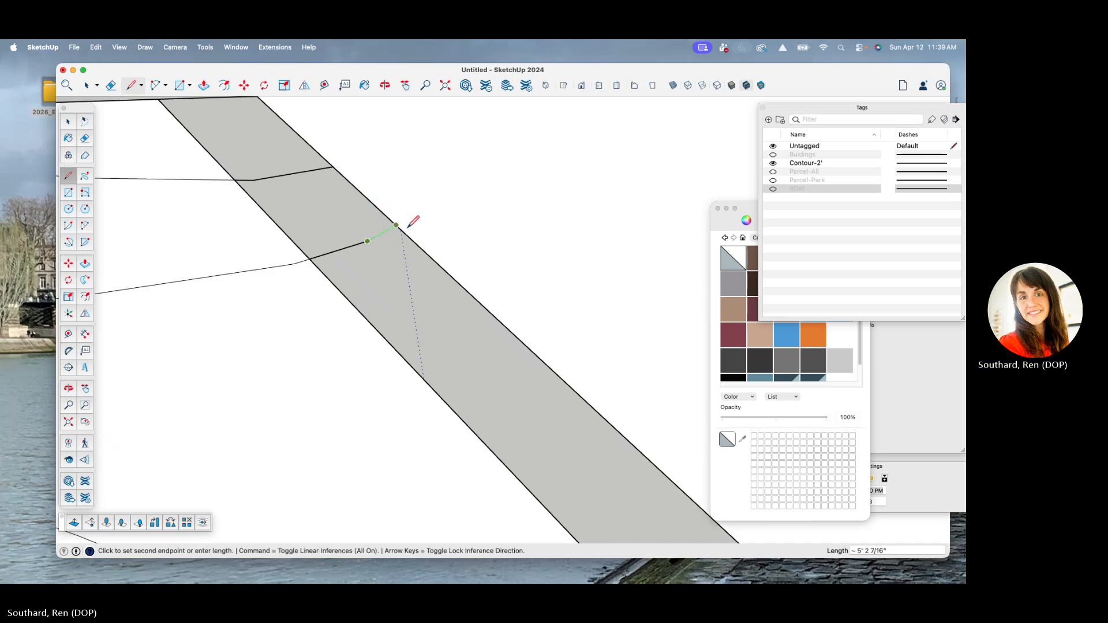
{"action": "middle_click_drag", "start_coordinate": [414, 223], "coordinate": [345, 218]}
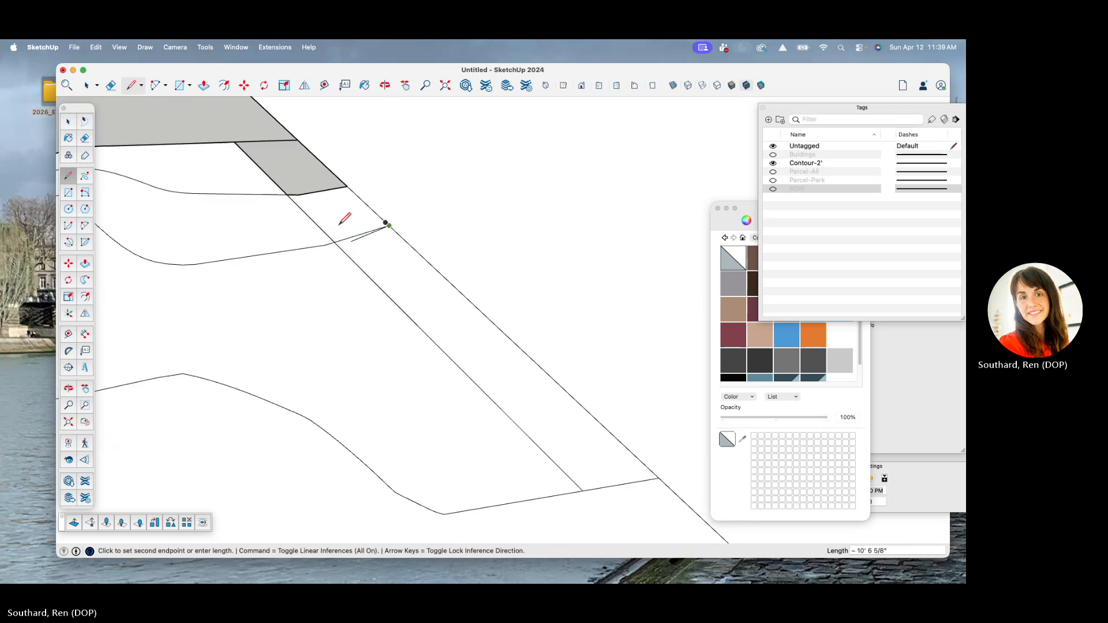
{"action": "scroll", "coordinate": [340, 224], "scroll_direction": "down", "scroll_amount": 3}
{"action": "left_click", "coordinate": [333, 238]}
{"action": "key", "text": "e"}
{"action": "left_click_drag", "start_coordinate": [416, 306], "coordinate": [395, 309]}
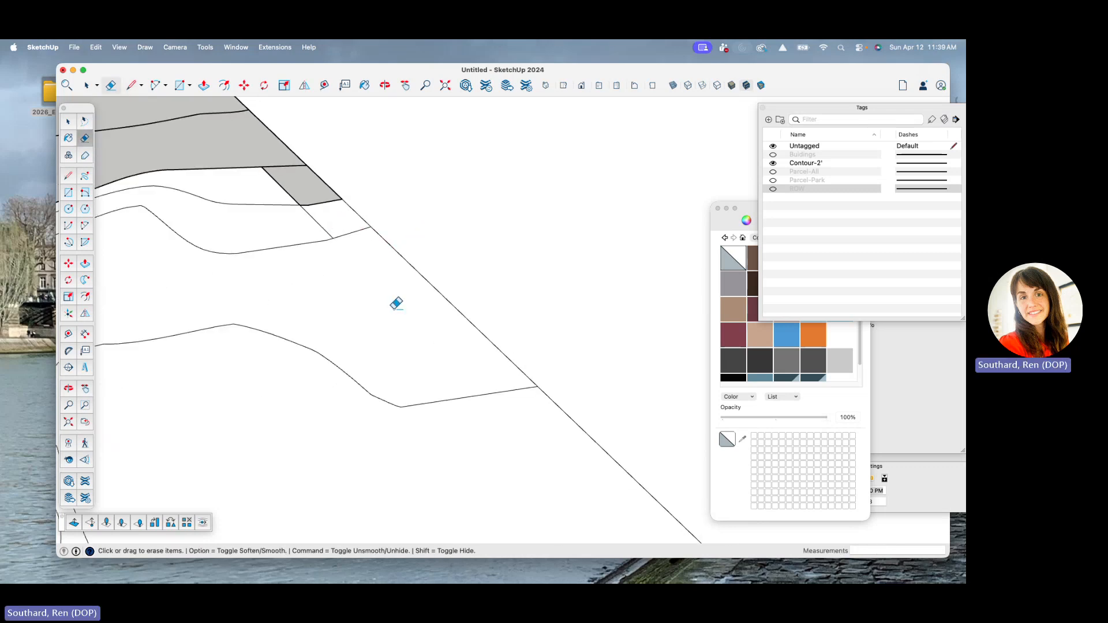
- Replace the uppermost looping contour's last segment with a line about 9' 1" long to the outer edge
{"action": "scroll", "coordinate": [312, 223], "scroll_direction": "down", "scroll_amount": 4}
{"action": "scroll", "coordinate": [349, 175], "scroll_direction": "up", "scroll_amount": 6}
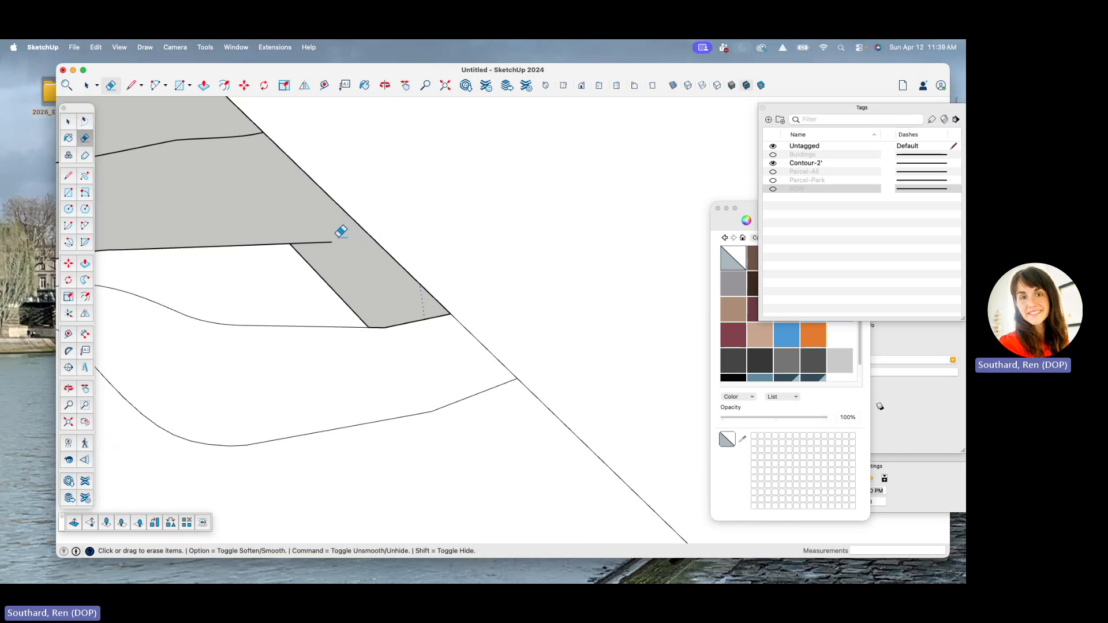
{"action": "scroll", "coordinate": [334, 236], "scroll_direction": "up", "scroll_amount": 2}
{"action": "key", "text": "l"}
{"action": "left_click", "coordinate": [333, 244]}
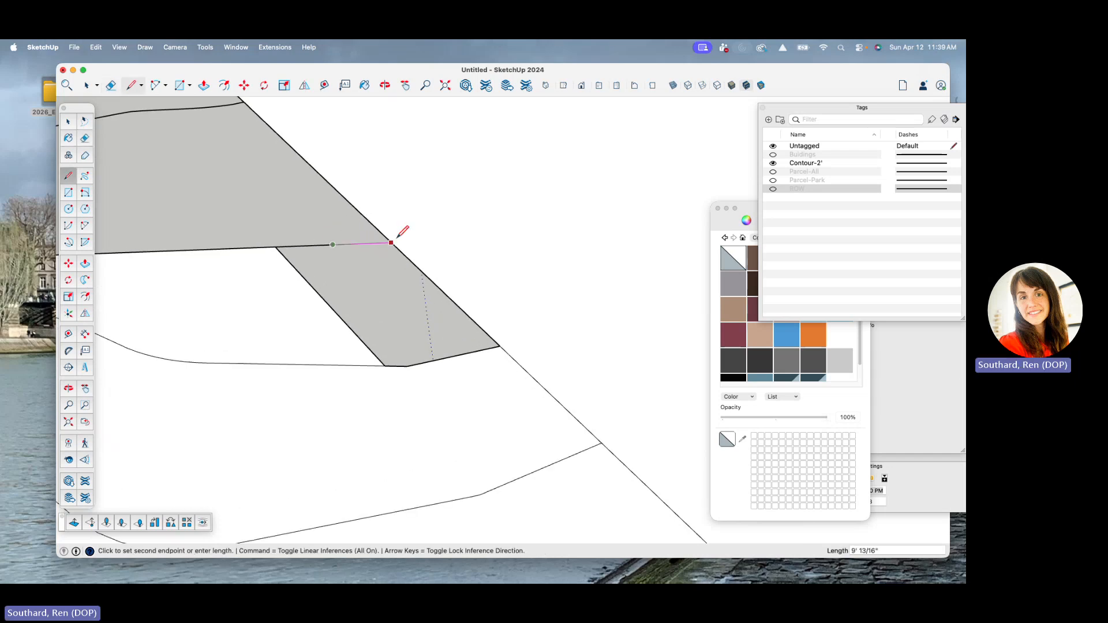
{"action": "left_click", "coordinate": [391, 243]}
- Extend the next contour above the looping ones across the site boundary opposite the strip and erase the overshooting piece
{"action": "scroll", "coordinate": [359, 266], "scroll_direction": "down", "scroll_amount": 3}
{"action": "scroll", "coordinate": [359, 266], "scroll_direction": "down", "scroll_amount": 2}
{"action": "scroll", "coordinate": [288, 184], "scroll_direction": "up", "scroll_amount": 6}
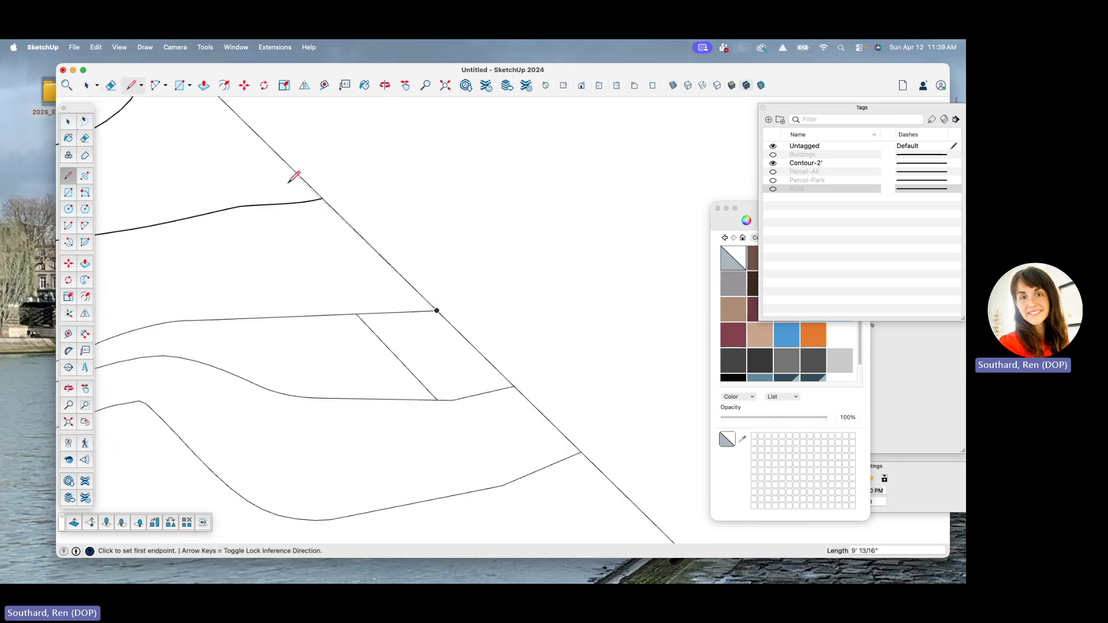
{"action": "scroll", "coordinate": [322, 212], "scroll_direction": "down", "scroll_amount": 5}
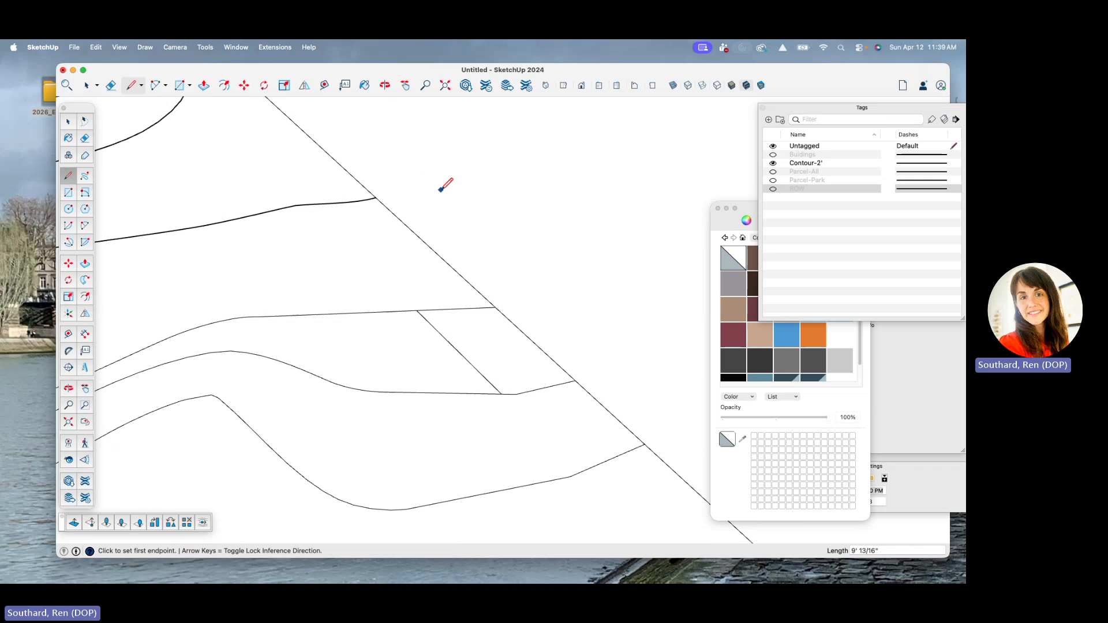
{"action": "scroll", "coordinate": [115, 289], "scroll_direction": "up", "scroll_amount": 5}
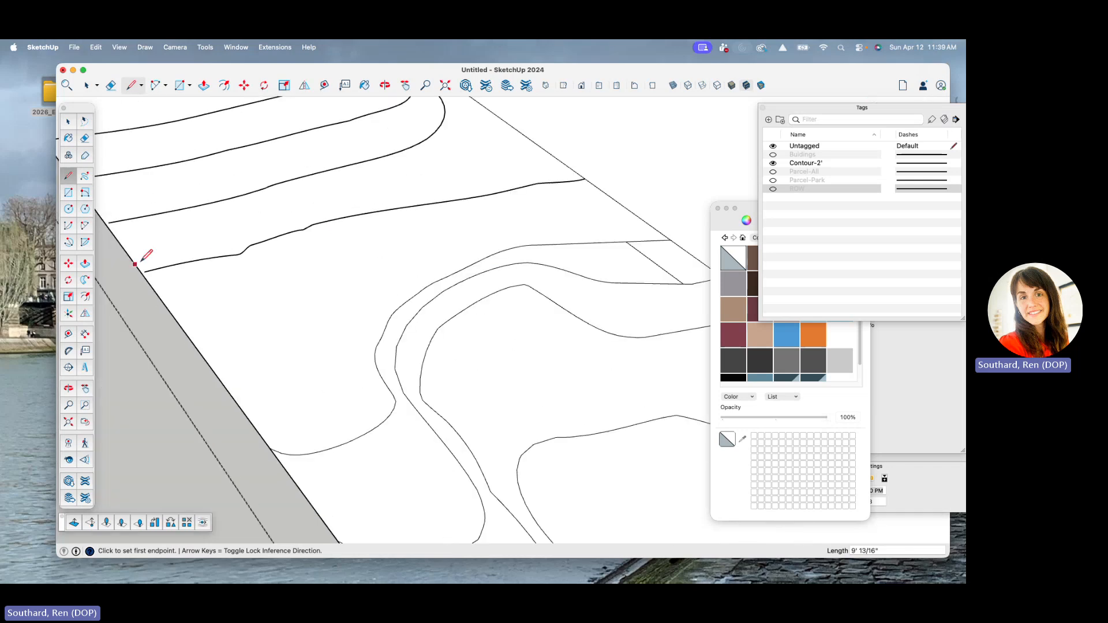
{"action": "left_click", "coordinate": [144, 278]}
{"action": "left_click", "coordinate": [118, 285]}
{"action": "scroll", "coordinate": [118, 285], "scroll_direction": "up", "scroll_amount": 2}
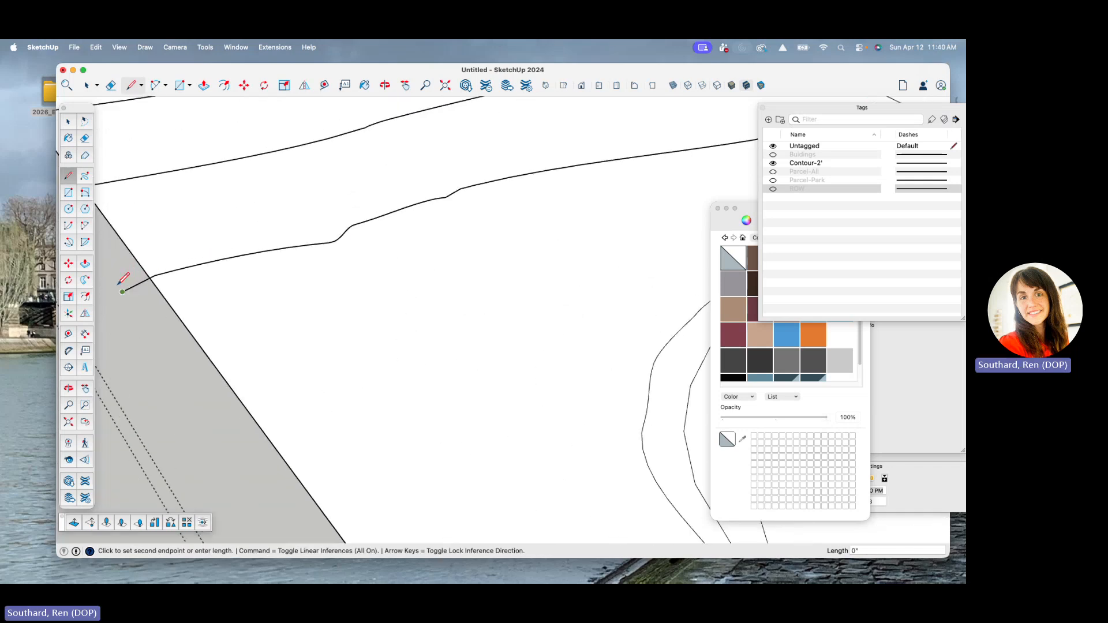
{"action": "key", "text": "e"}
{"action": "scroll", "coordinate": [136, 284], "scroll_direction": "down", "scroll_amount": 5}
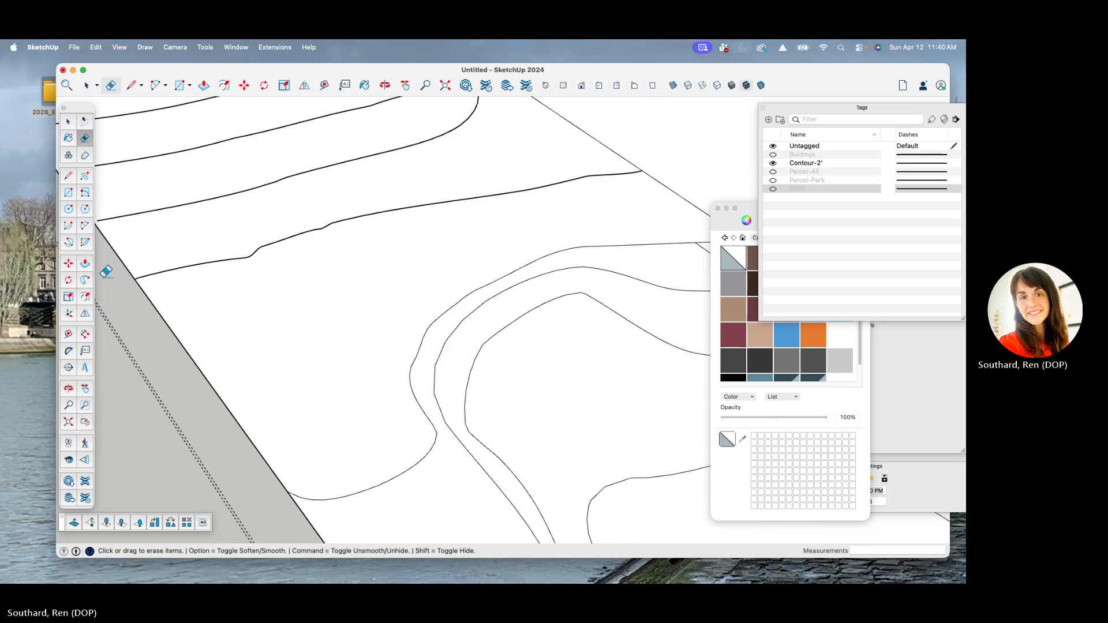
- Replace that contour's last segment at its other end with a line about 4' 5" long to the site edge
{"action": "scroll", "coordinate": [369, 241], "scroll_direction": "up", "scroll_amount": 5}
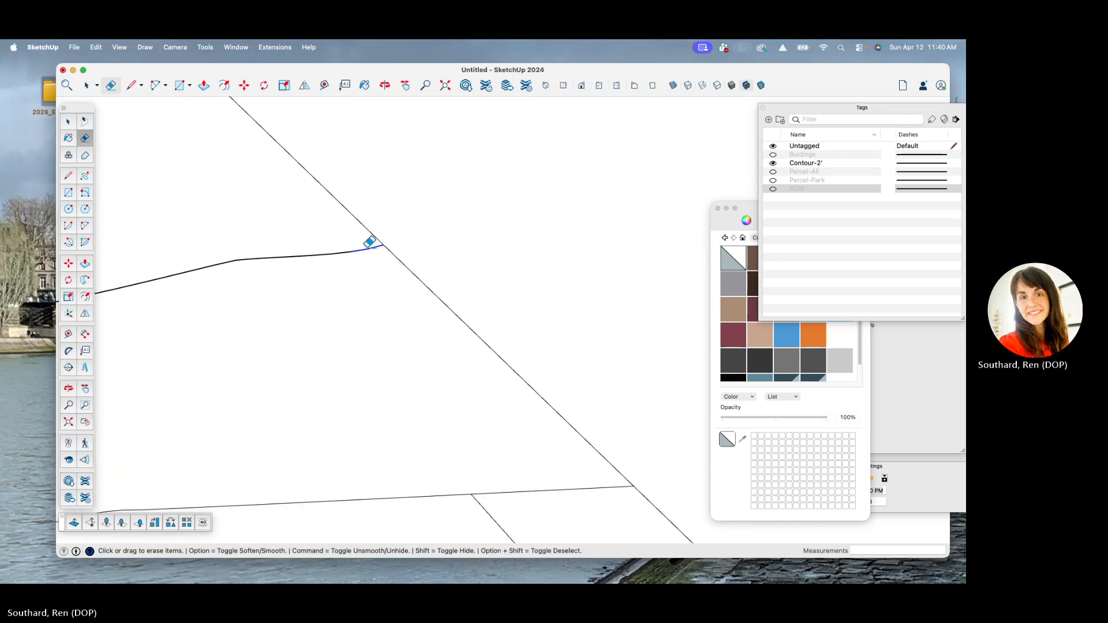
{"action": "left_click", "coordinate": [370, 241]}
{"action": "key", "text": "l"}
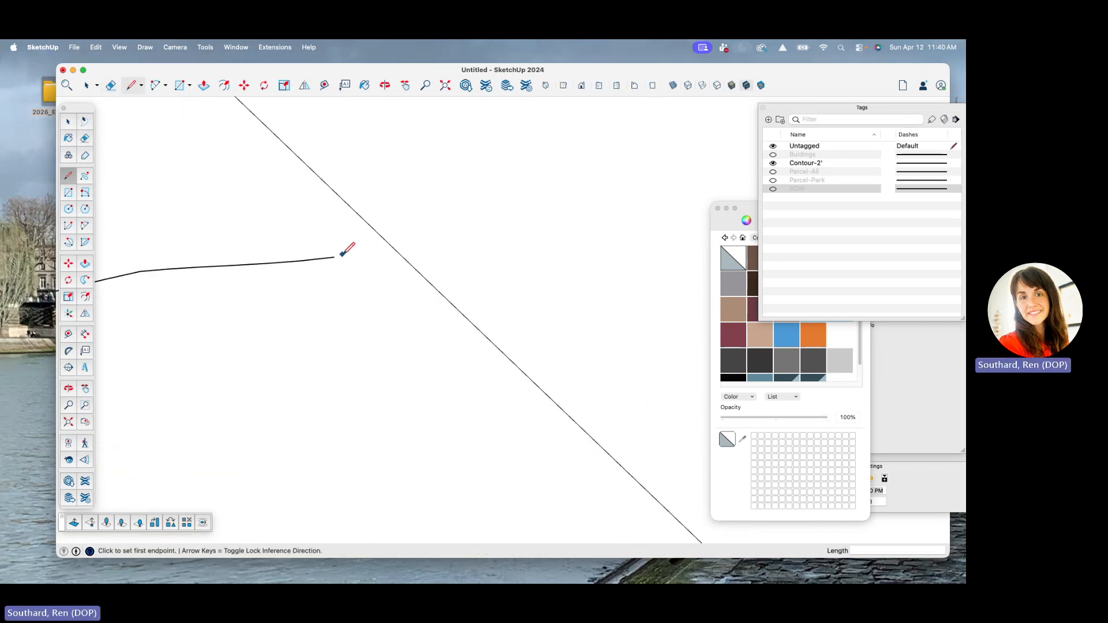
{"action": "left_click", "coordinate": [335, 256]}
{"action": "left_click", "coordinate": [379, 233]}
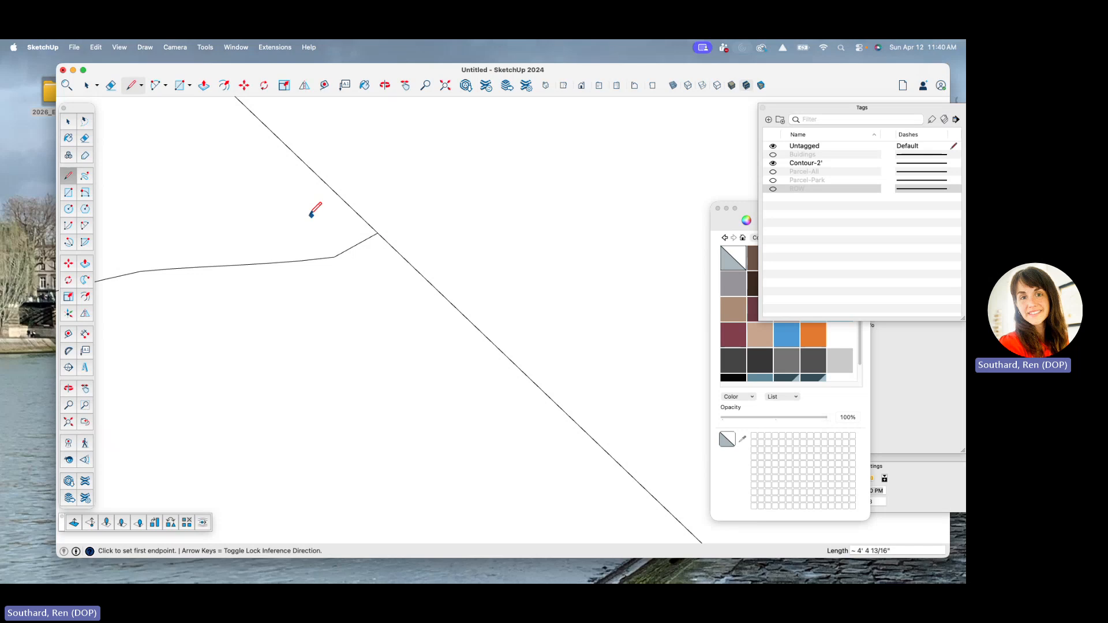
- Erase the leftover diagonal test line between the two uppermost looping contours
{"action": "scroll", "coordinate": [316, 184], "scroll_direction": "down", "scroll_amount": 5}
{"action": "key", "text": "e"}
{"action": "left_click", "coordinate": [434, 370]}
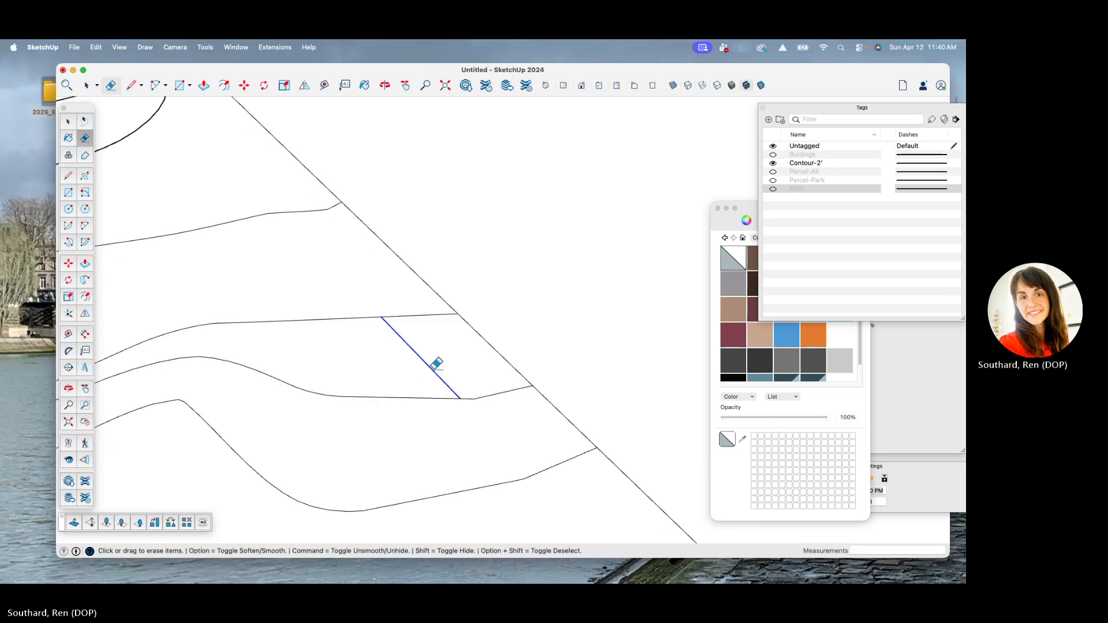
- Extend the two uppermost open contours to the site boundary beside the gray strip, with the second line about 9' 5" long
{"action": "scroll", "coordinate": [483, 334], "scroll_direction": "down", "scroll_amount": 8}
{"action": "scroll", "coordinate": [259, 291], "scroll_direction": "up", "scroll_amount": 6}
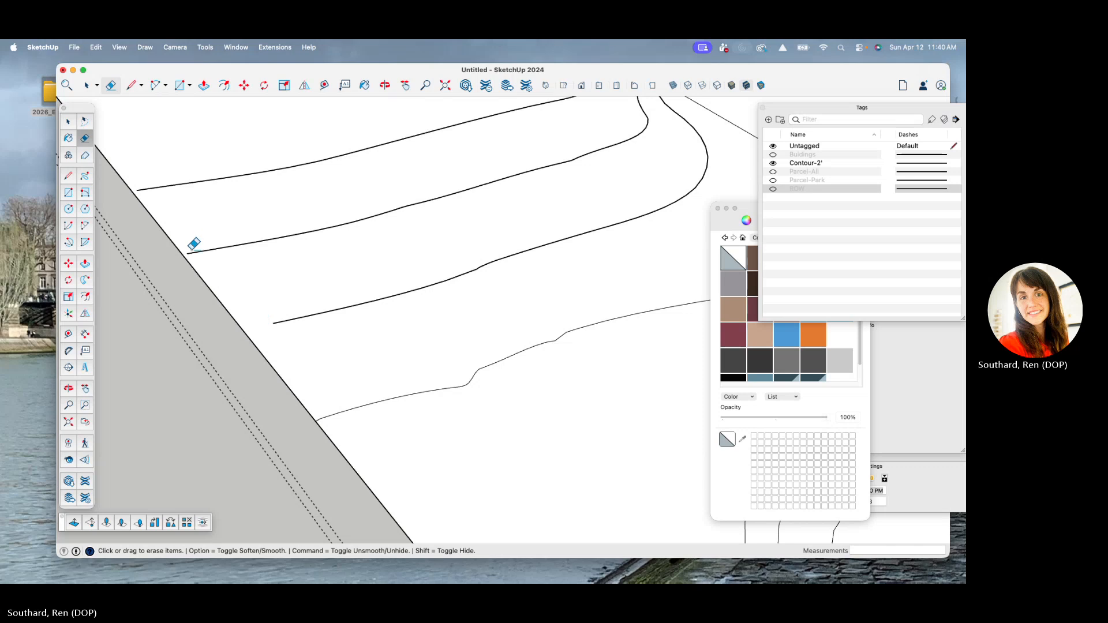
{"action": "scroll", "coordinate": [227, 215], "scroll_direction": "down", "scroll_amount": 4}
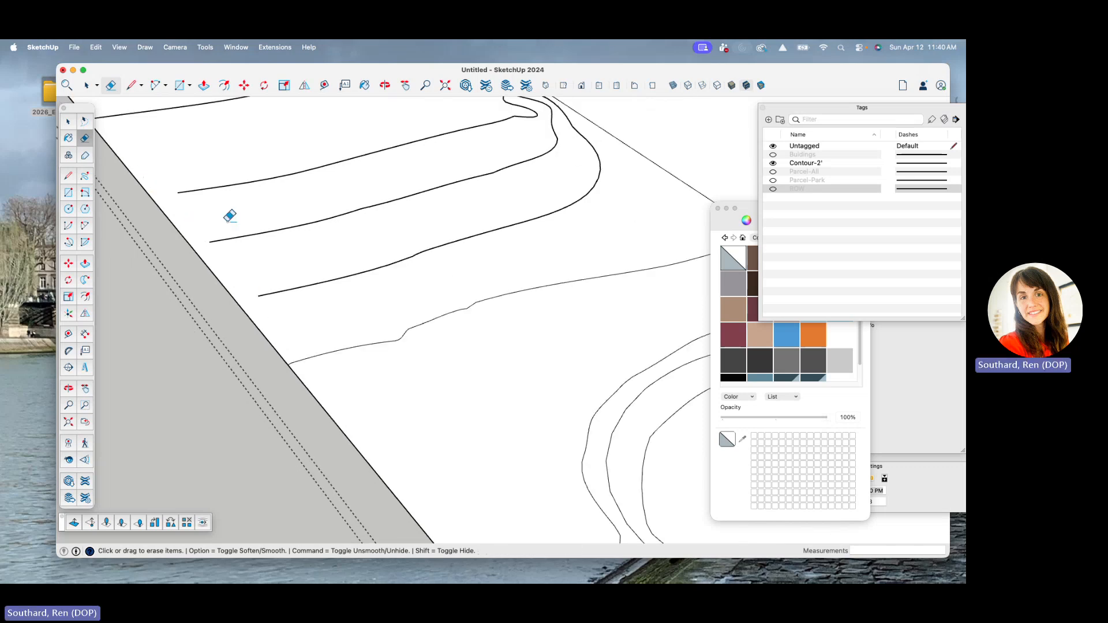
{"action": "scroll", "coordinate": [173, 162], "scroll_direction": "up", "scroll_amount": 3}
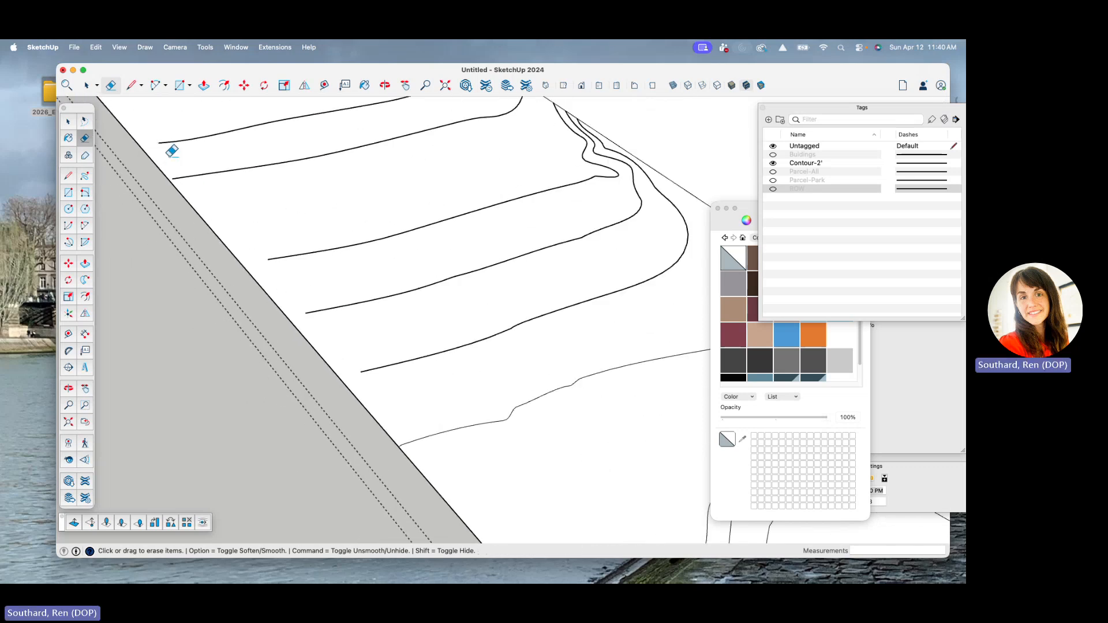
{"action": "scroll", "coordinate": [171, 132], "scroll_direction": "up", "scroll_amount": 2}
{"action": "key", "text": "l"}
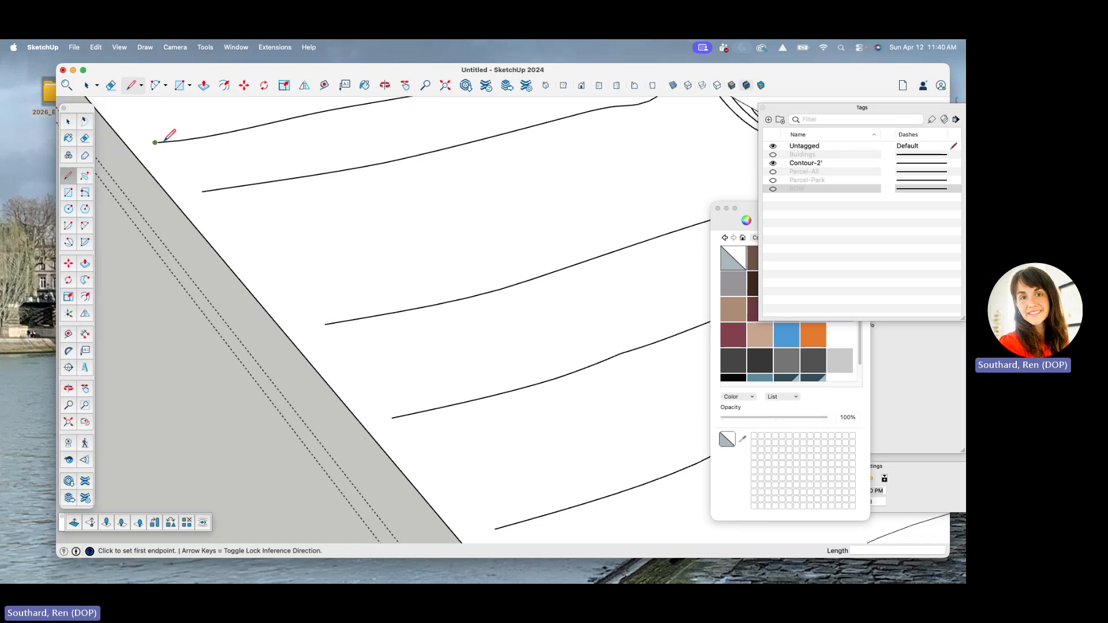
{"action": "left_click", "coordinate": [127, 144]}
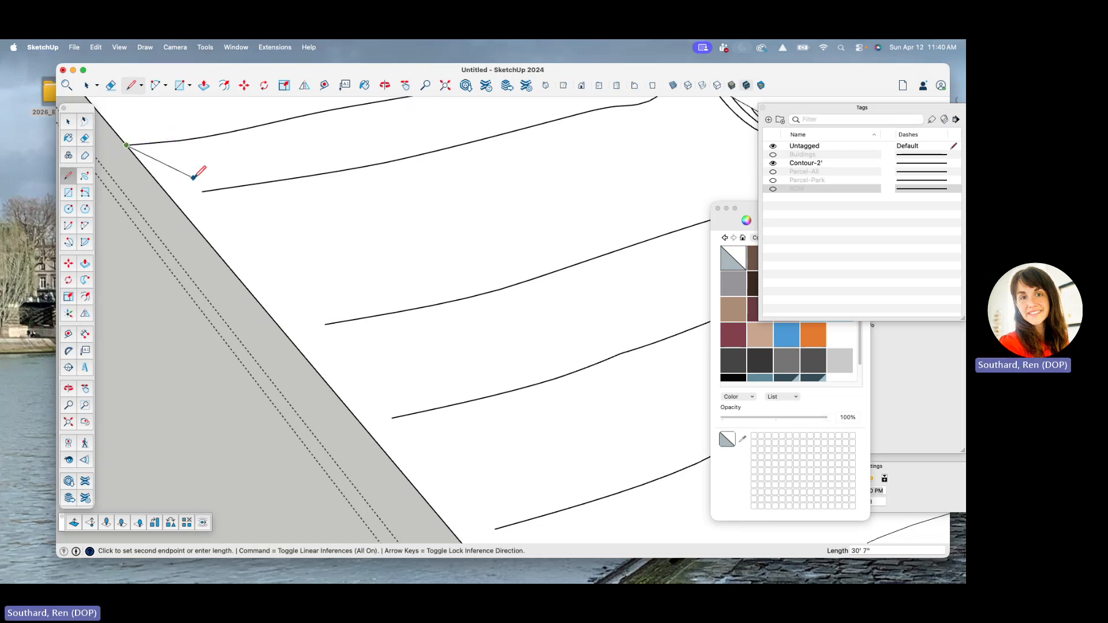
{"action": "key", "text": "Escape"}
{"action": "left_click", "coordinate": [169, 197]}
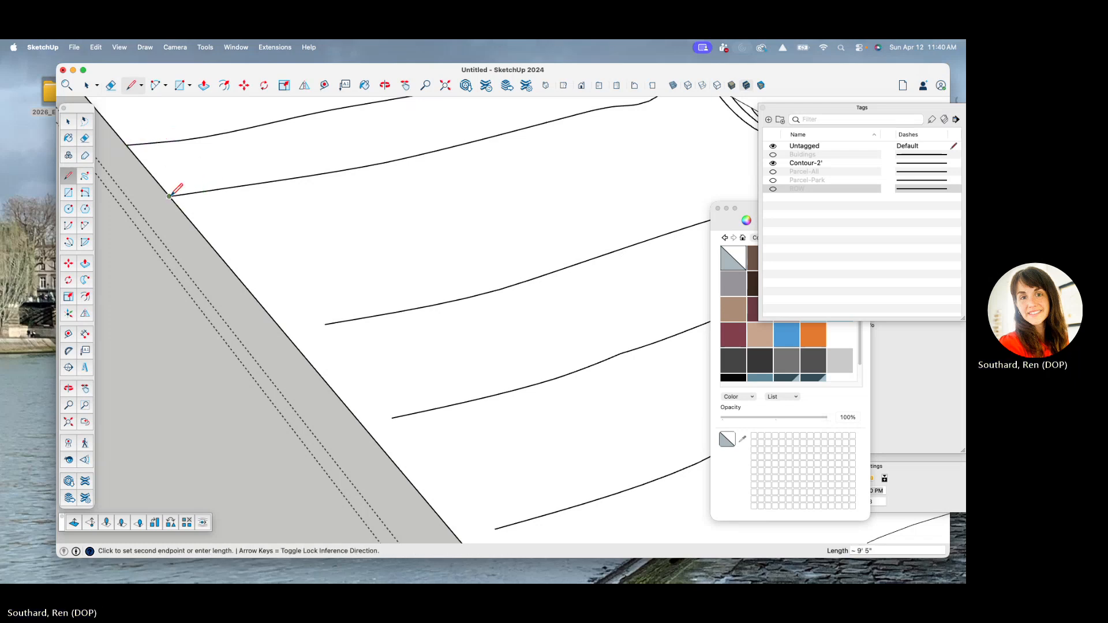
{"action": "key", "text": "Escape"}
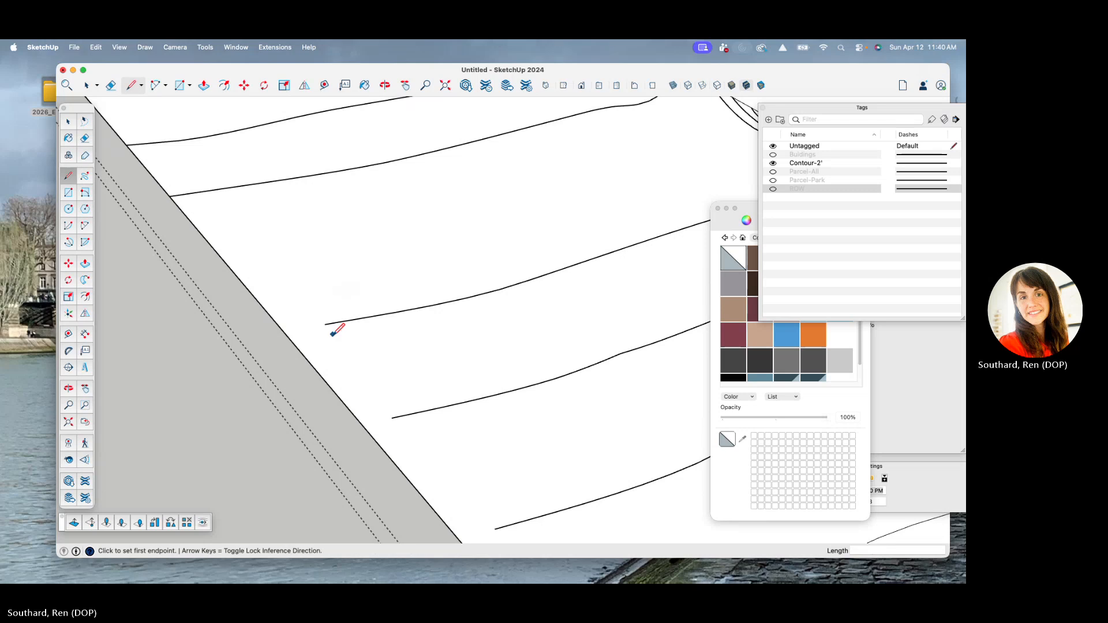
- Extend the next three contours with short lines to the site boundary beside the gray strip
{"action": "left_click", "coordinate": [325, 324]}
{"action": "left_click", "coordinate": [283, 332]}
{"action": "scroll", "coordinate": [279, 283], "scroll_direction": "down", "scroll_amount": 2}
{"action": "left_click", "coordinate": [345, 365]}
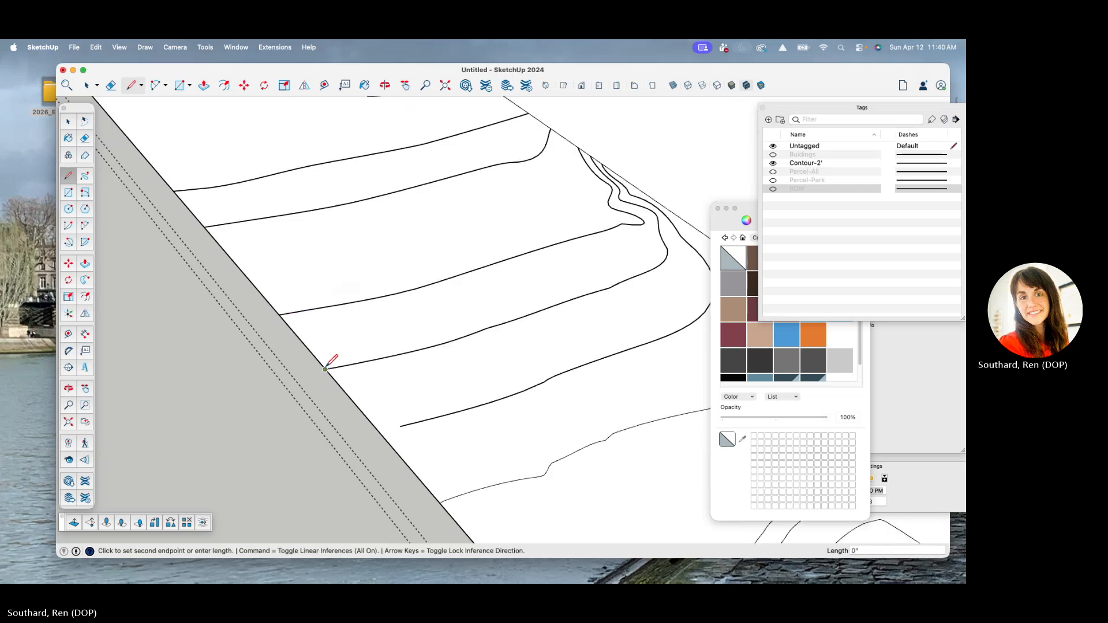
{"action": "left_click", "coordinate": [326, 368]}
{"action": "left_click", "coordinate": [402, 425]}
{"action": "left_click", "coordinate": [378, 431]}
{"action": "scroll", "coordinate": [388, 427], "scroll_direction": "up", "scroll_amount": 5}
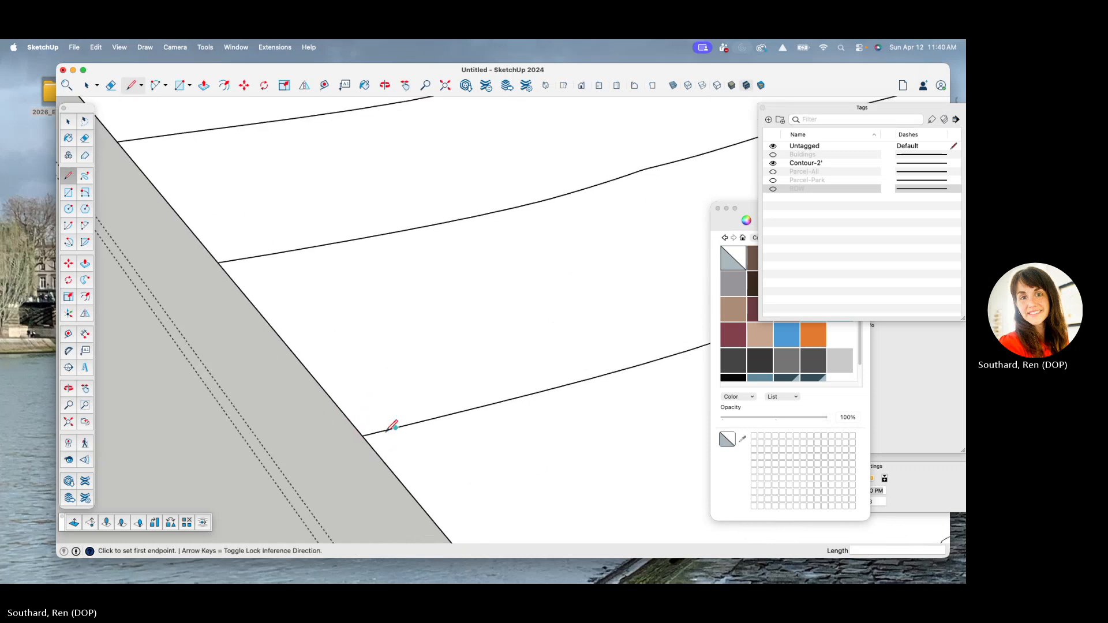
- Erase the last segments of these five contours at the opposite boundary, undoing the accidental removal of the boundary edge
{"action": "scroll", "coordinate": [394, 427], "scroll_direction": "down", "scroll_amount": 10}
{"action": "scroll", "coordinate": [468, 197], "scroll_direction": "up", "scroll_amount": 5}
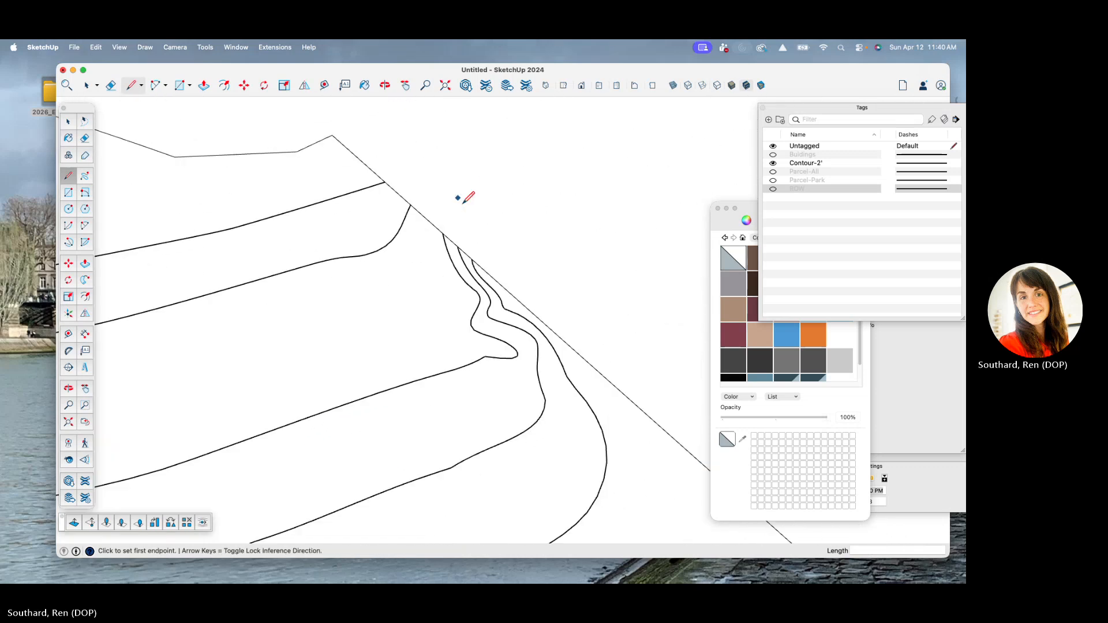
{"action": "scroll", "coordinate": [465, 200], "scroll_direction": "up", "scroll_amount": 6}
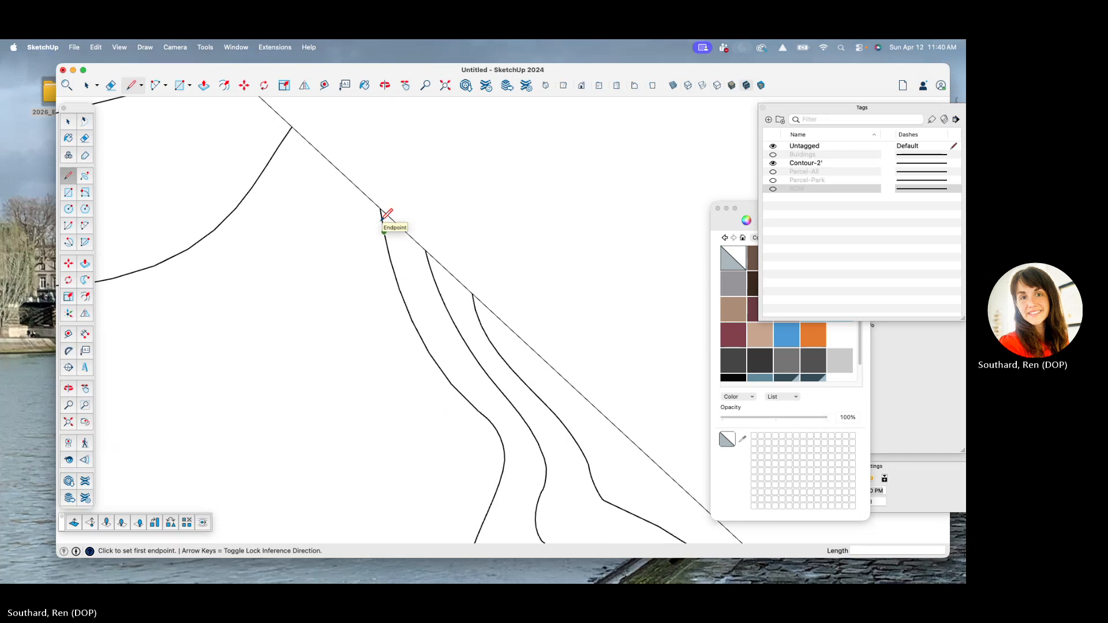
{"action": "scroll", "coordinate": [306, 170], "scroll_direction": "down", "scroll_amount": 3}
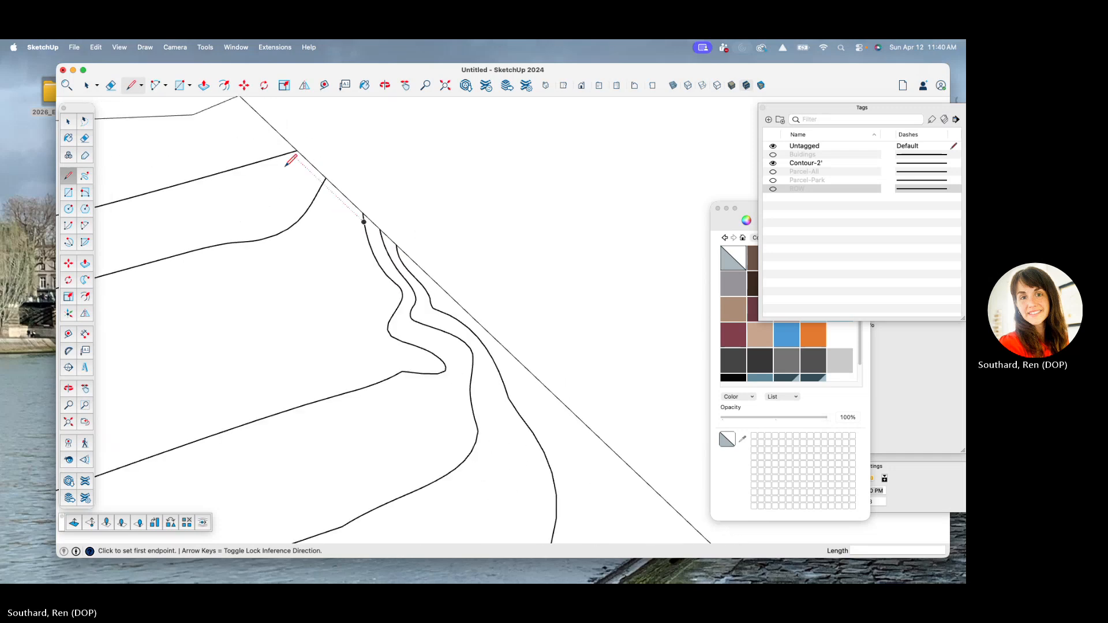
{"action": "key", "text": "e"}
{"action": "left_click", "coordinate": [293, 147]}
{"action": "scroll", "coordinate": [324, 178], "scroll_direction": "up", "scroll_amount": 3}
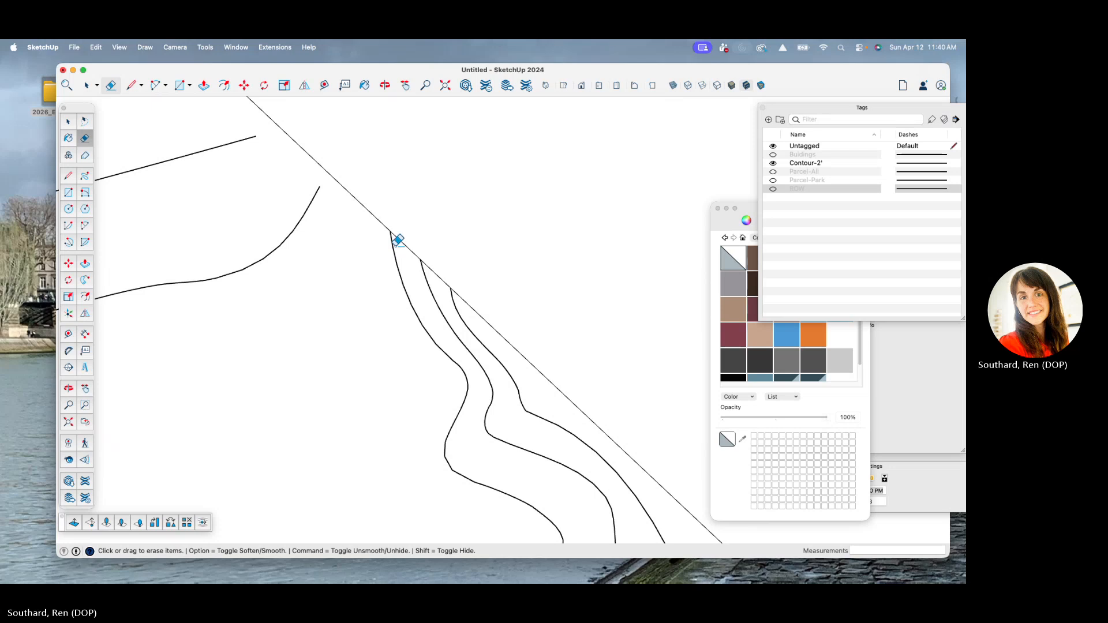
{"action": "left_click", "coordinate": [396, 240]}
{"action": "left_click_drag", "start_coordinate": [426, 265], "coordinate": [432, 270]}
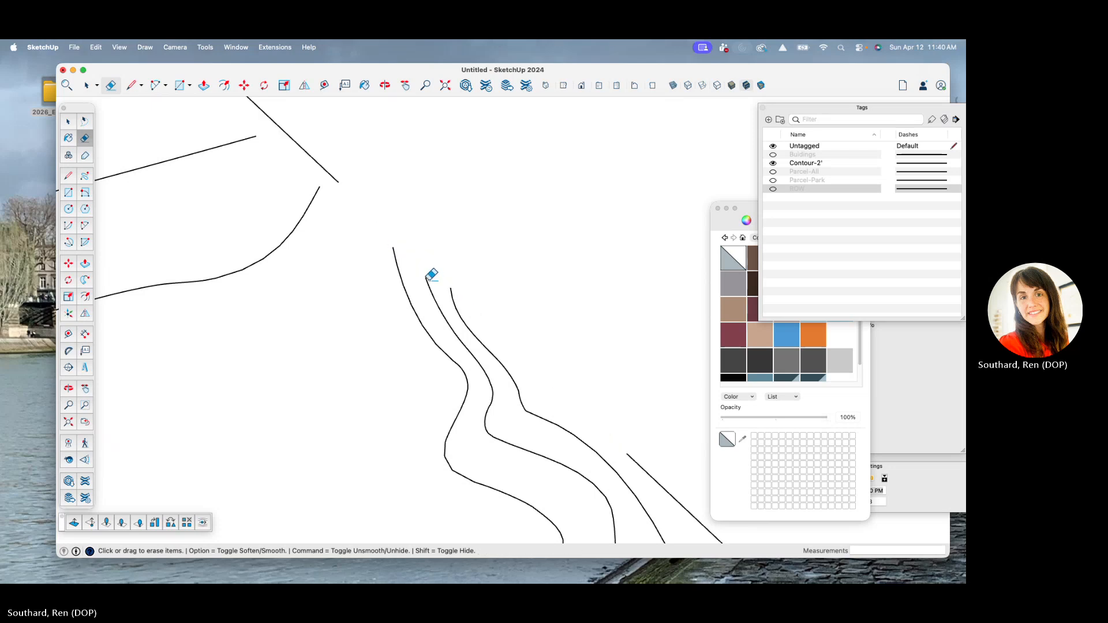
{"action": "key", "text": "super+z"}
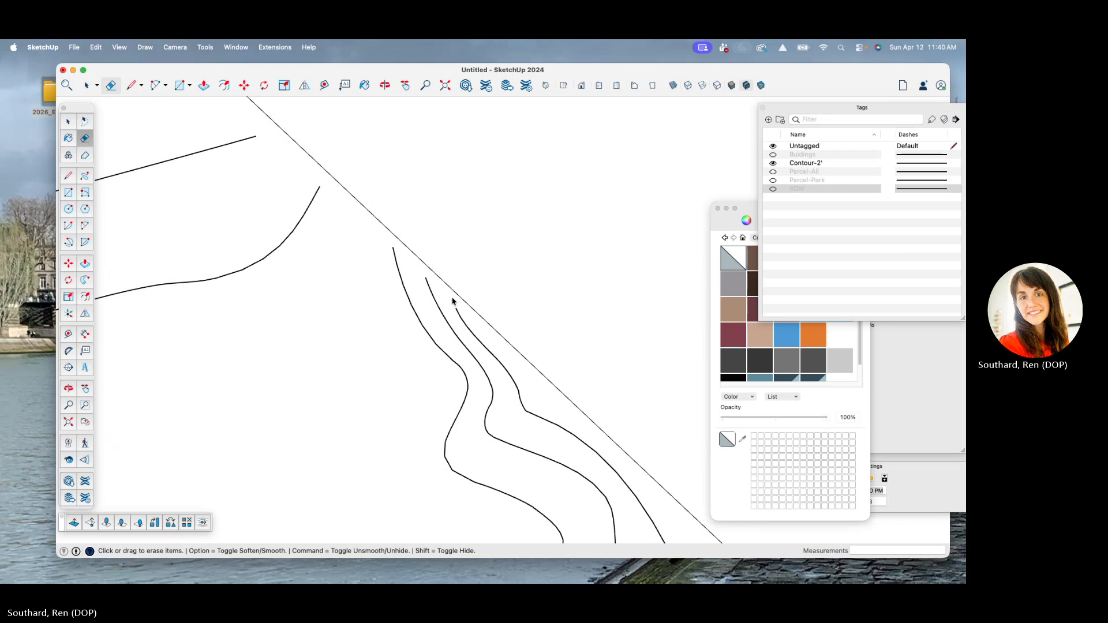
- Redraw the ends of the upper two contours to the opposite boundary with lines about 4' 11" and 4' 1" long
{"action": "scroll", "coordinate": [322, 218], "scroll_direction": "down", "scroll_amount": 5}
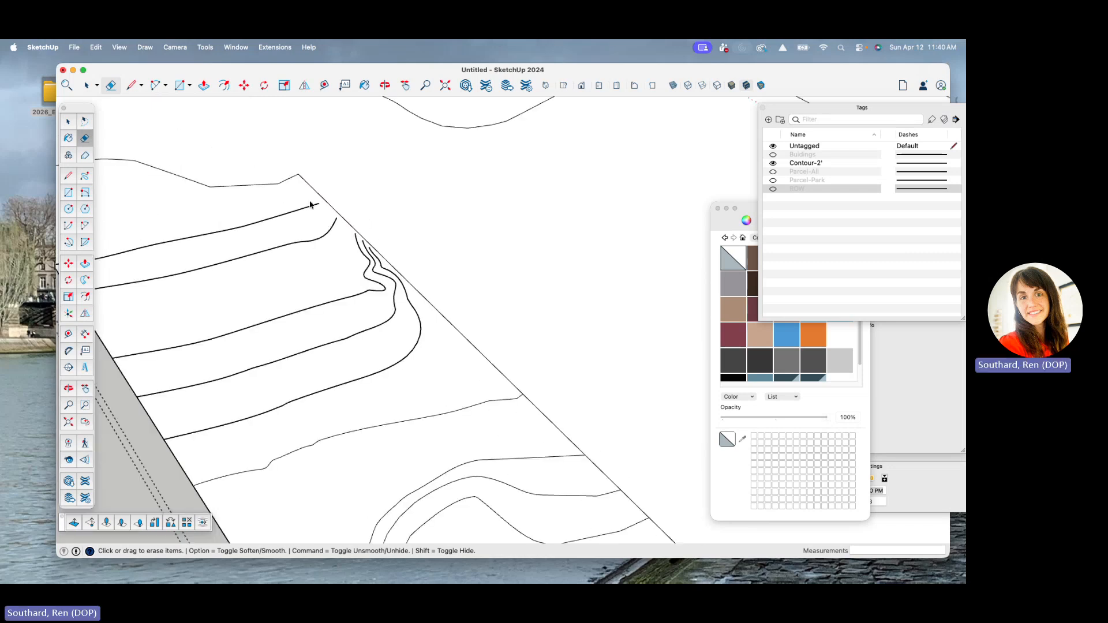
{"action": "scroll", "coordinate": [335, 216], "scroll_direction": "up", "scroll_amount": 5}
{"action": "key", "text": "p"}
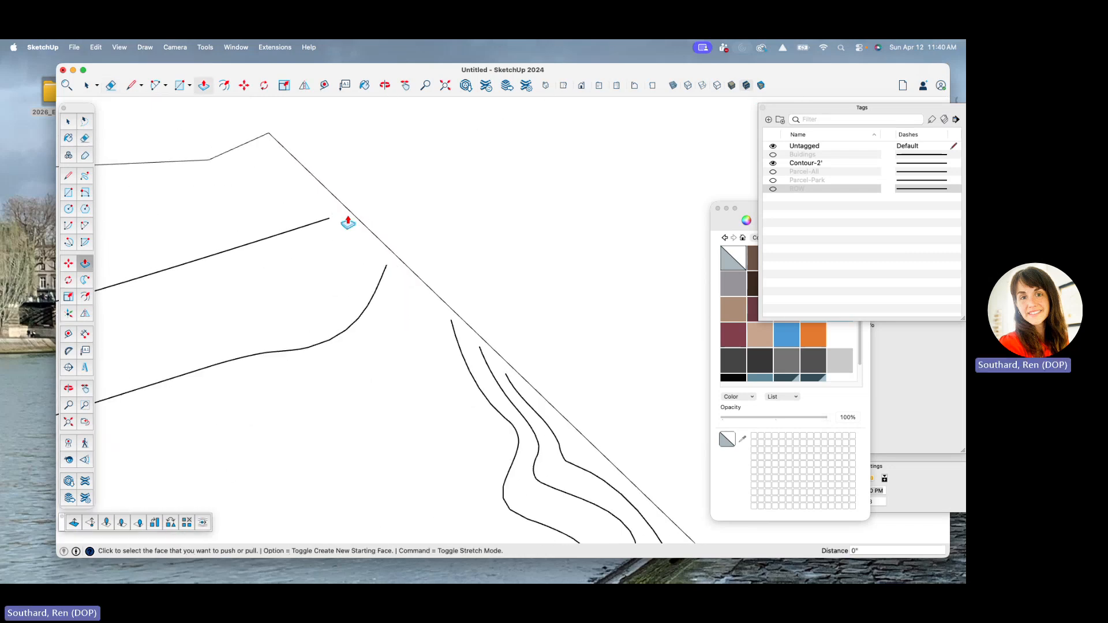
{"action": "key", "text": "l"}
{"action": "left_click", "coordinate": [329, 218]}
{"action": "left_click", "coordinate": [346, 207]}
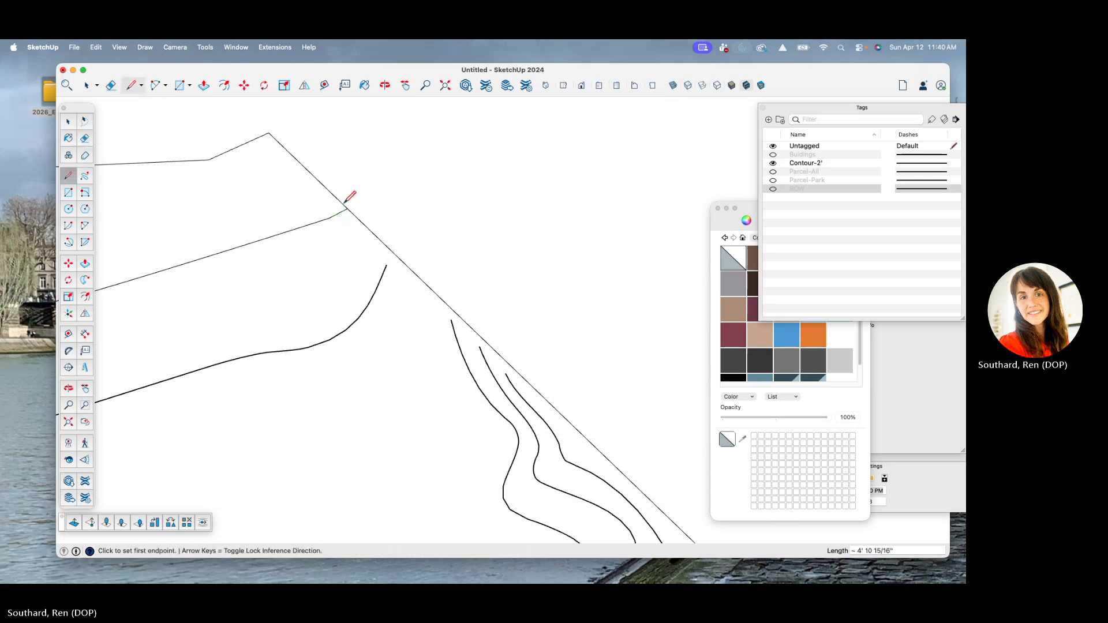
{"action": "left_click", "coordinate": [387, 265]}
{"action": "left_click", "coordinate": [392, 251]}
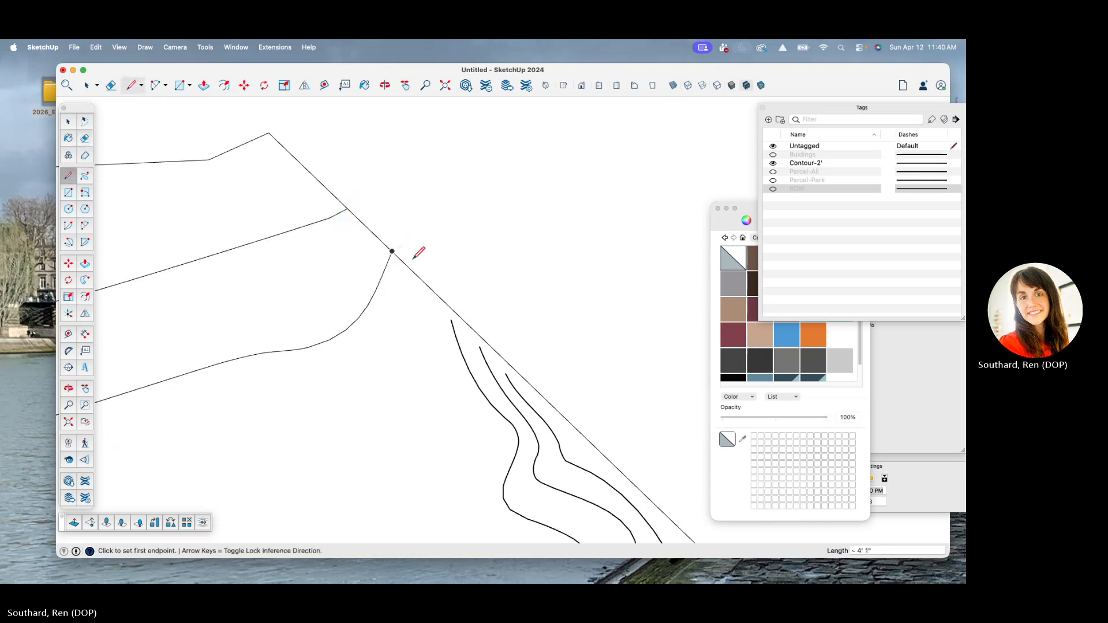
- Redraw the ends of the three closely spaced contours to the boundary, with the first about 4' 4" and the third about 4' 6" long
{"action": "left_click", "coordinate": [451, 320]}
{"action": "left_click", "coordinate": [448, 304]}
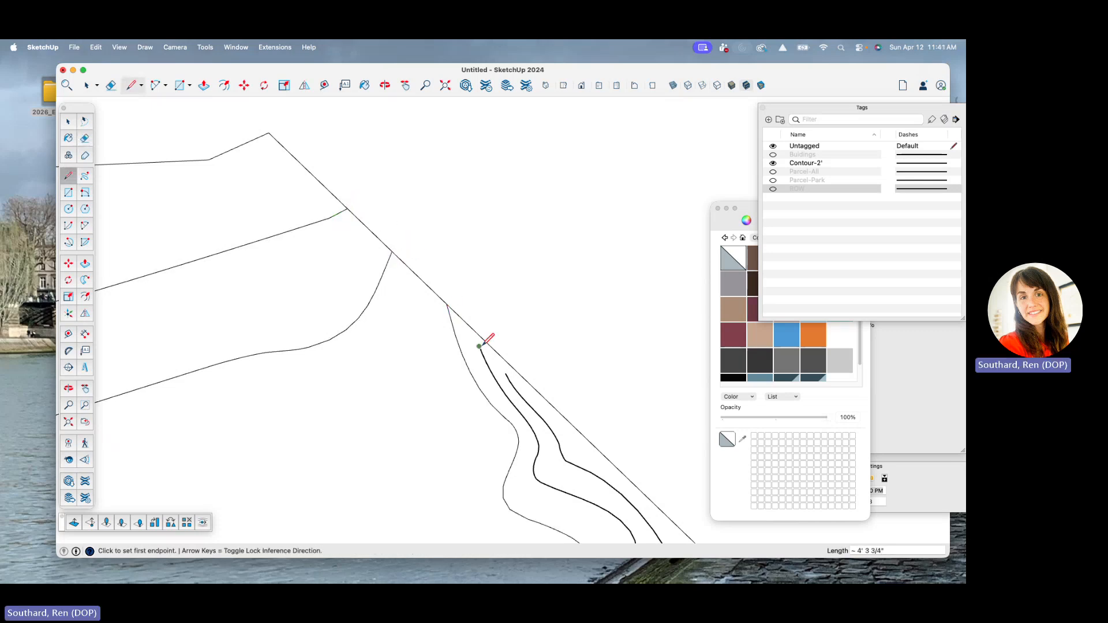
{"action": "left_click", "coordinate": [479, 347]}
{"action": "left_click", "coordinate": [475, 332]}
{"action": "left_click", "coordinate": [506, 373]}
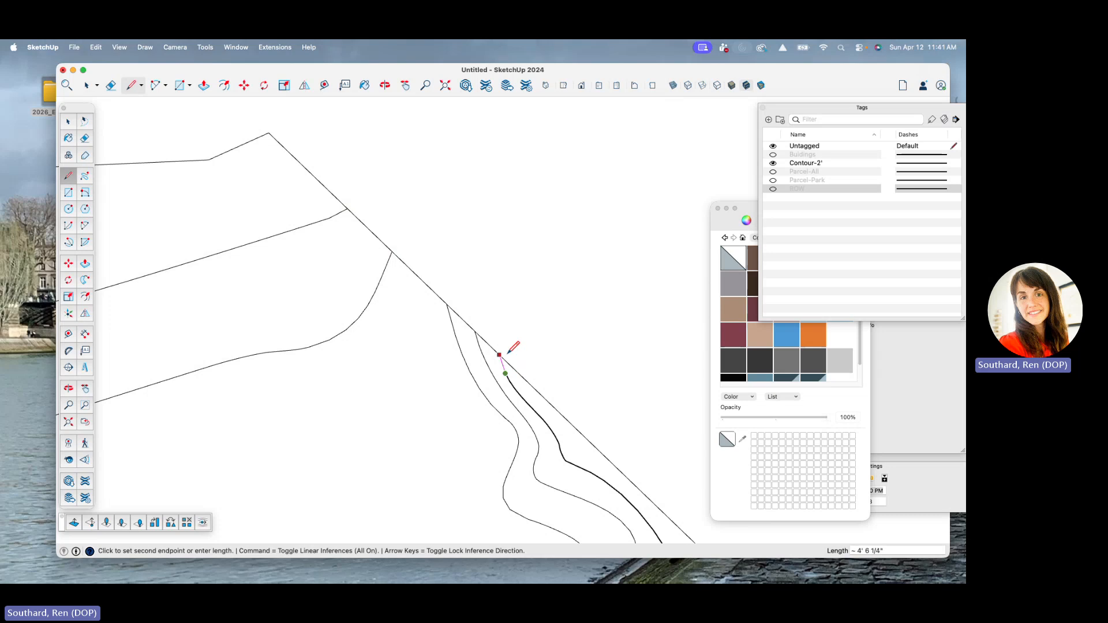
{"action": "left_click", "coordinate": [508, 362]}
{"action": "scroll", "coordinate": [326, 267], "scroll_direction": "down", "scroll_amount": 5}
{"action": "scroll", "coordinate": [432, 297], "scroll_direction": "down", "scroll_amount": 3}
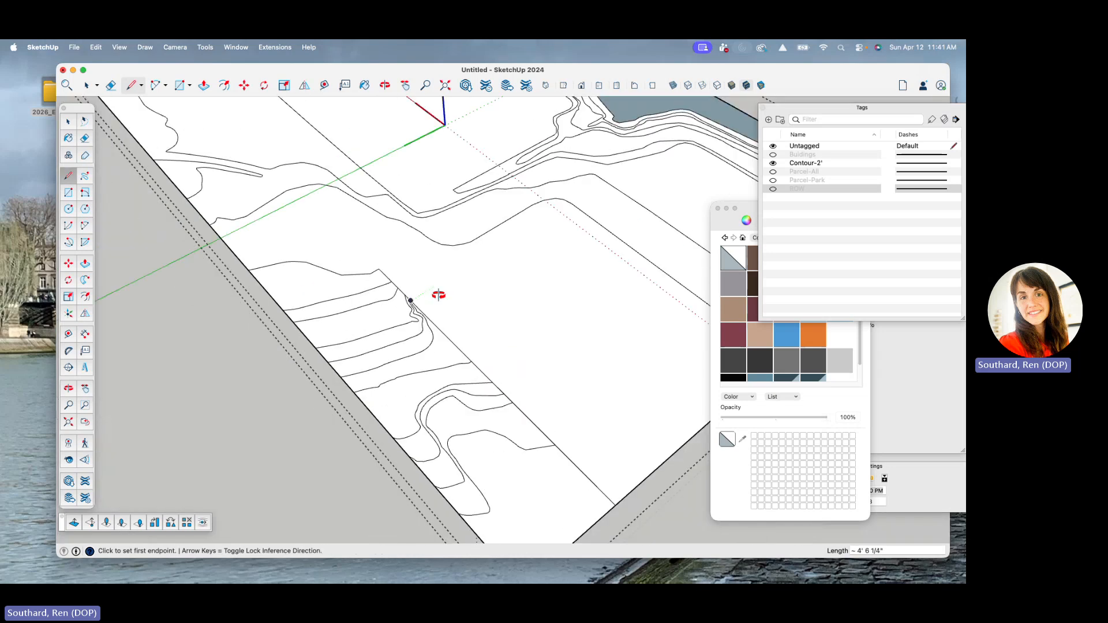
- Select the whole site's connected faces and edges to check them in an overall view, and clear the selection
{"action": "middle_click_drag", "start_coordinate": [438, 302], "coordinate": [208, 295]}
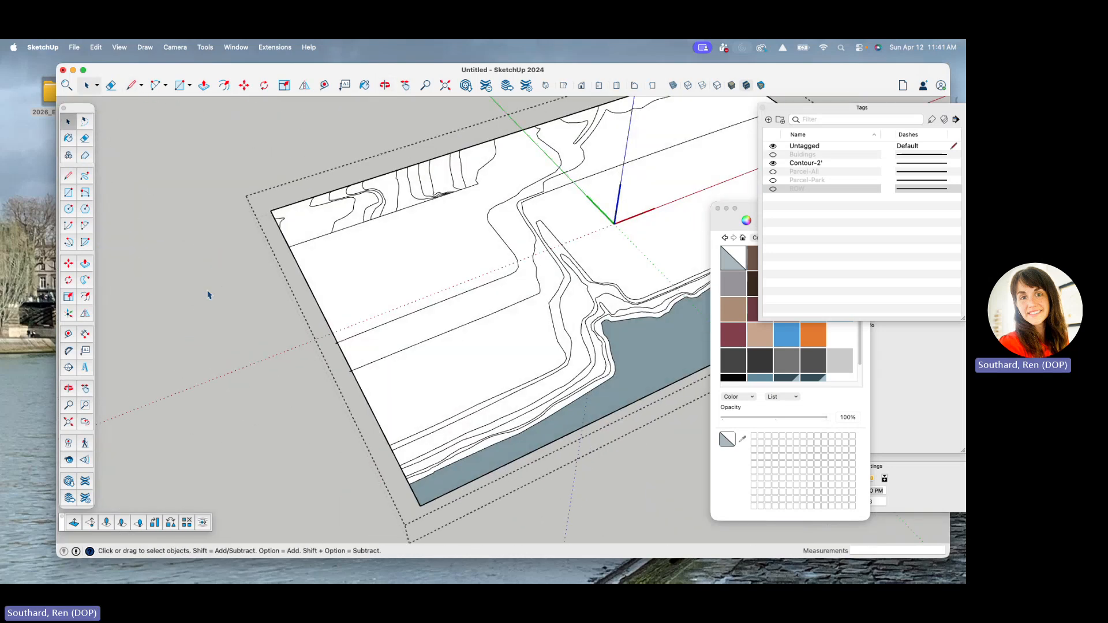
{"action": "left_click", "coordinate": [208, 293]}
{"action": "scroll", "coordinate": [207, 292], "scroll_direction": "down", "scroll_amount": 4}
{"action": "left_click", "coordinate": [504, 223]}
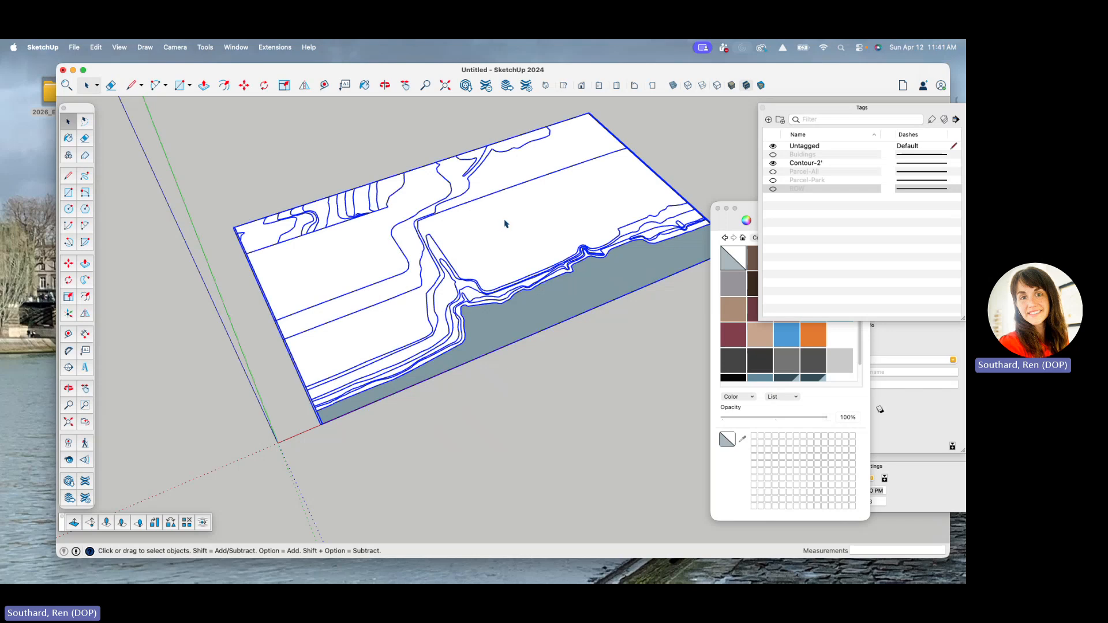
{"action": "middle_click_drag", "start_coordinate": [504, 223], "coordinate": [650, 153]}
{"action": "left_click", "coordinate": [650, 153]}
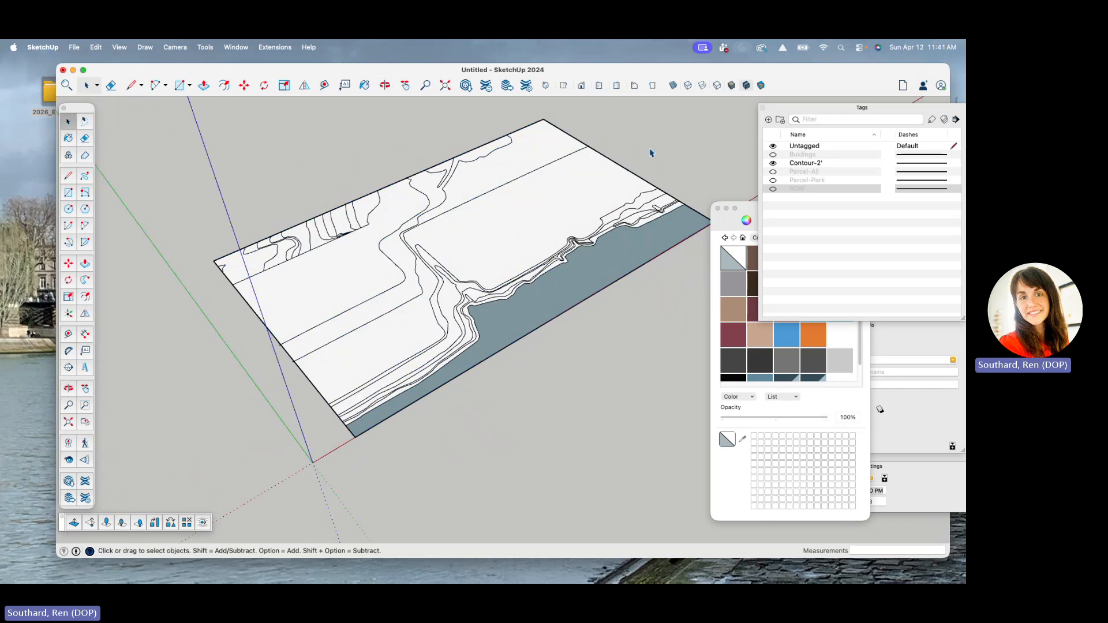
- Save the untitled site model
{"action": "left_click", "coordinate": [74, 48]}
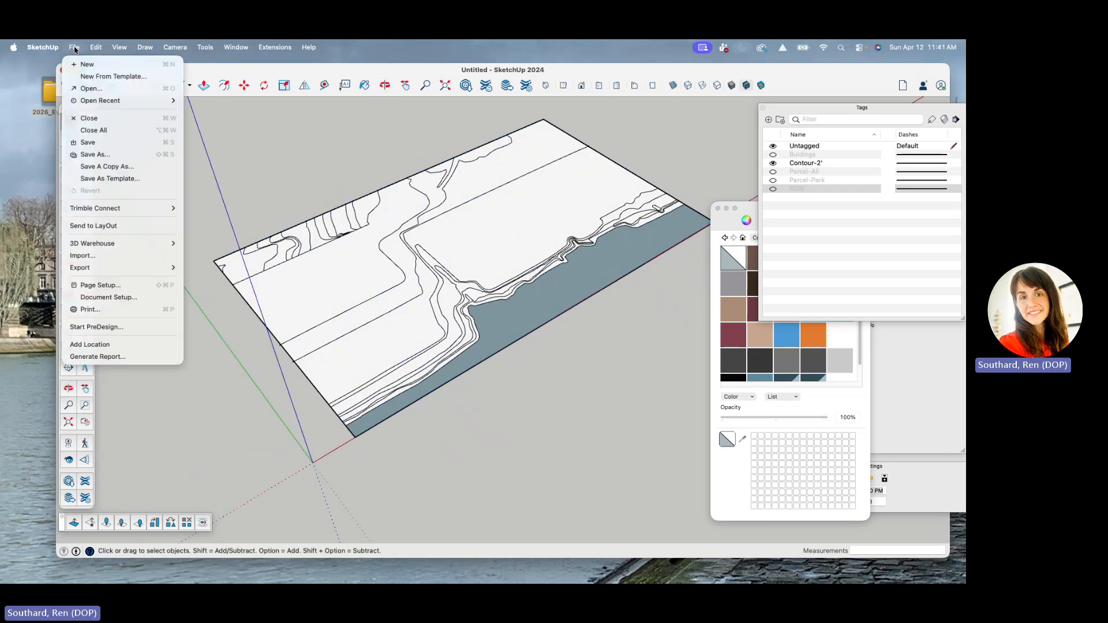
{"action": "left_click", "coordinate": [89, 147]}
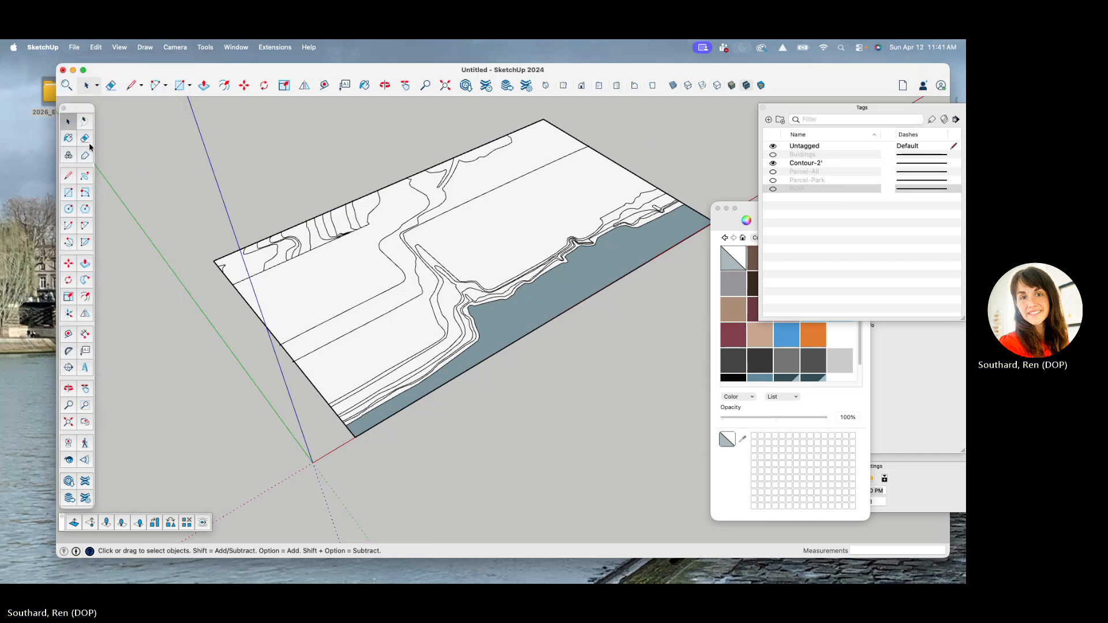